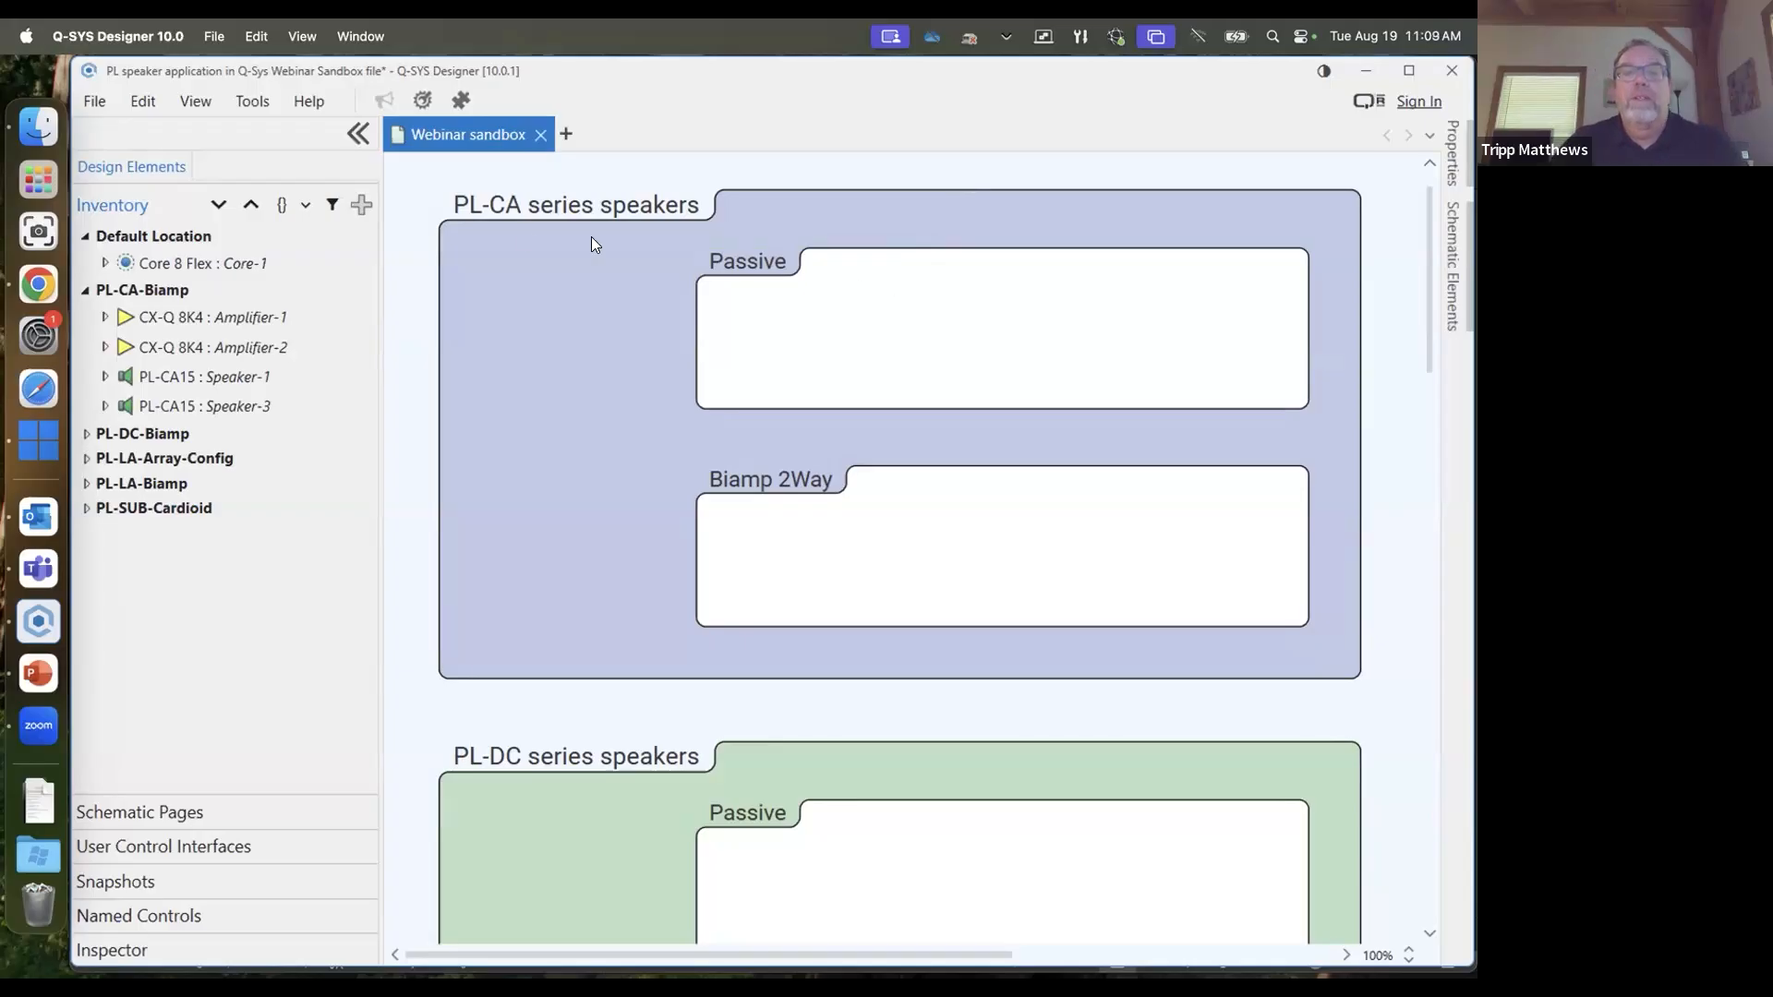
Place Amplifier-1's Amp Output block and the PL-CA15 Speaker-1 side by side in the Passive box of the PL-CA series section
{"action": "scroll", "coordinate": [1020, 340], "scroll_direction": "down", "scroll_amount": 1}
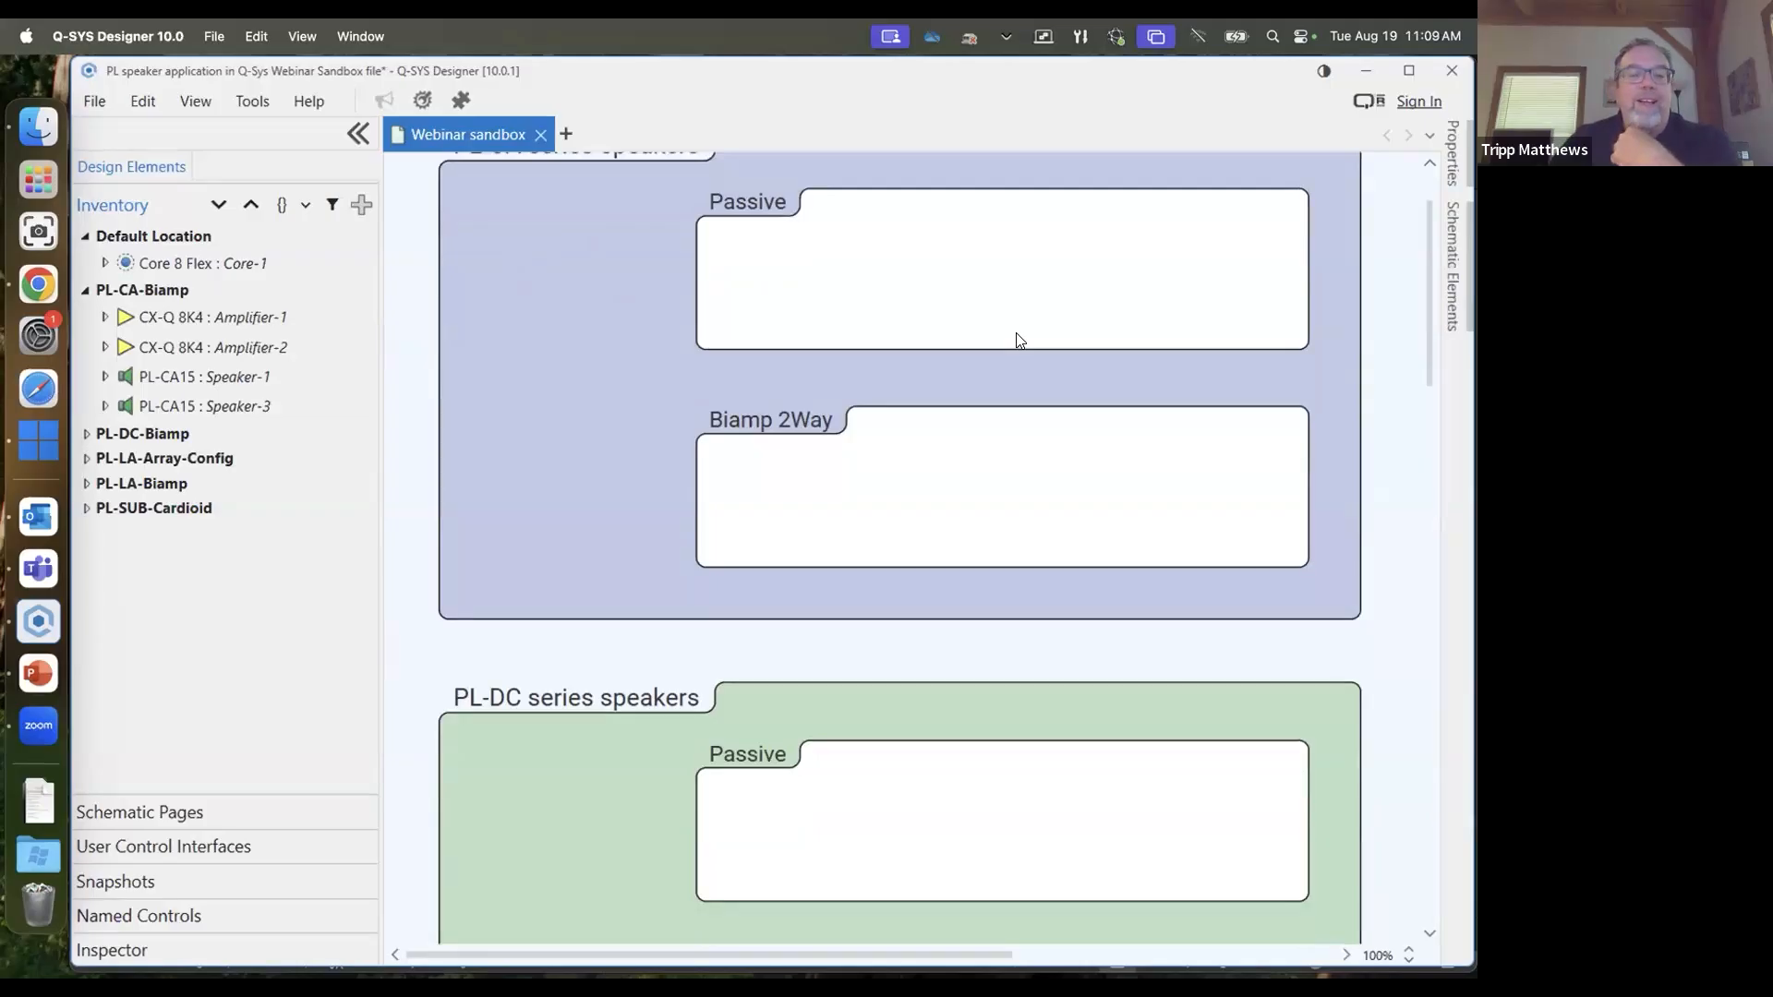
{"action": "scroll", "coordinate": [568, 349], "scroll_direction": "up", "scroll_amount": 2}
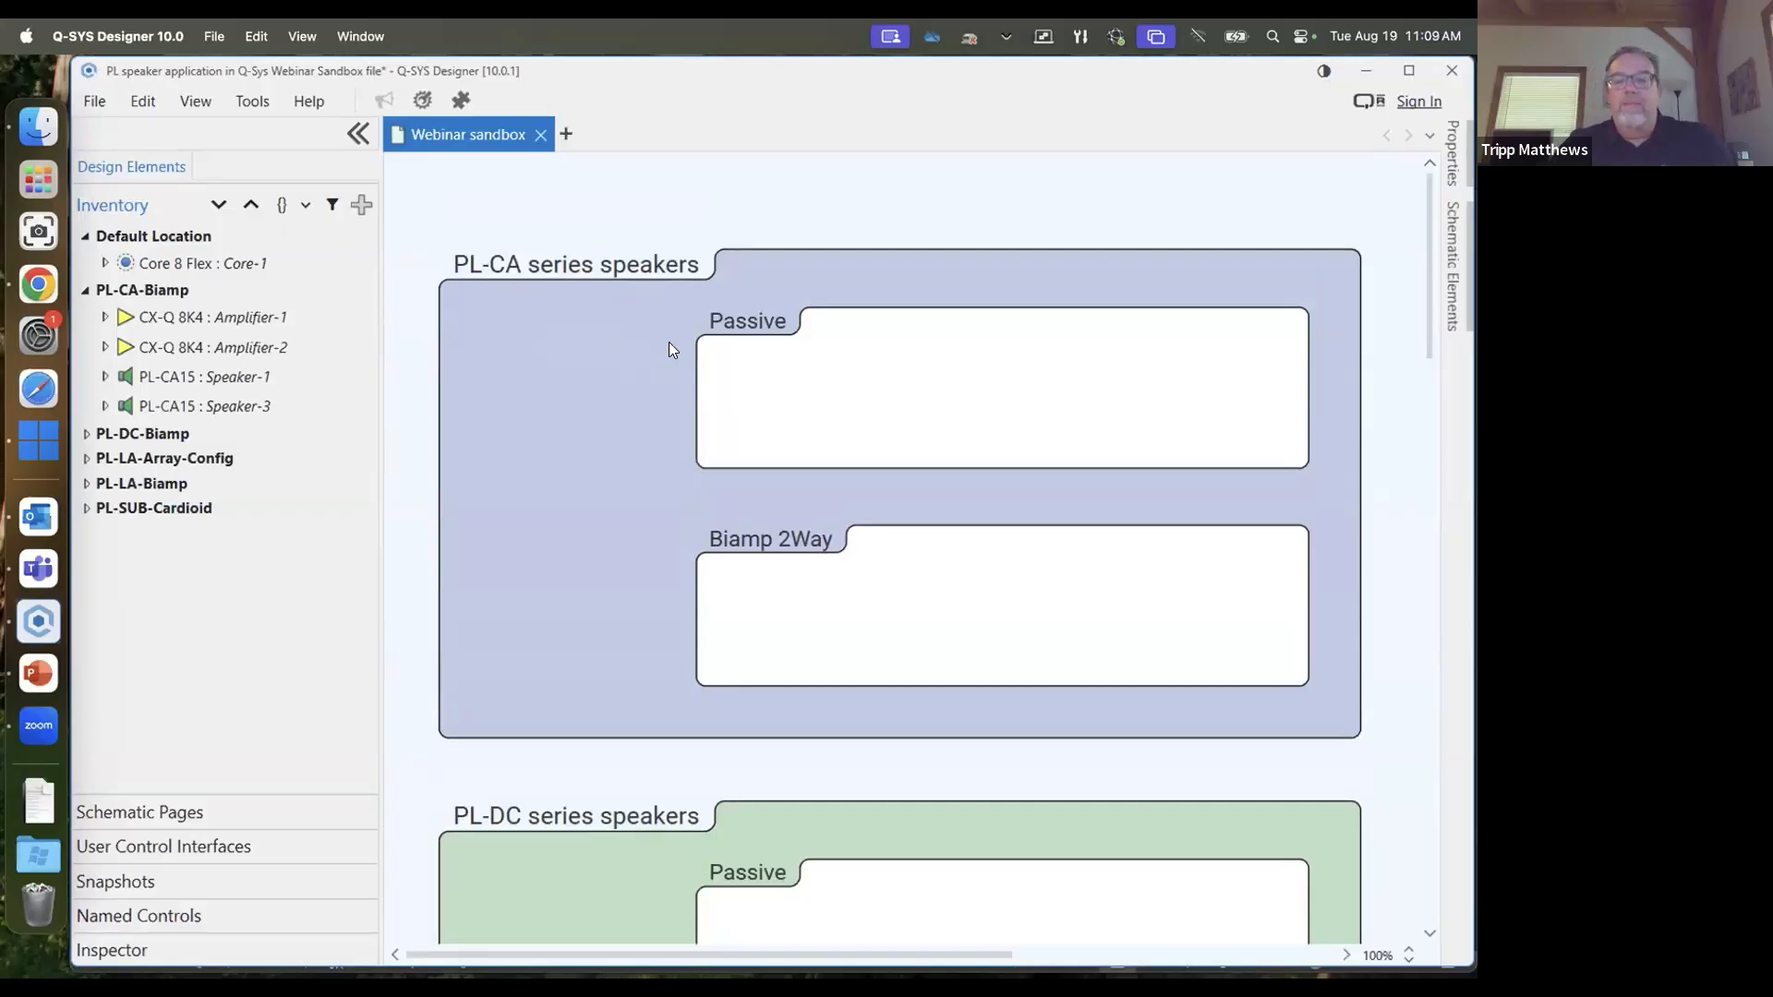
{"action": "left_click", "coordinate": [104, 318]}
{"action": "left_click_drag", "start_coordinate": [143, 366], "coordinate": [869, 366]}
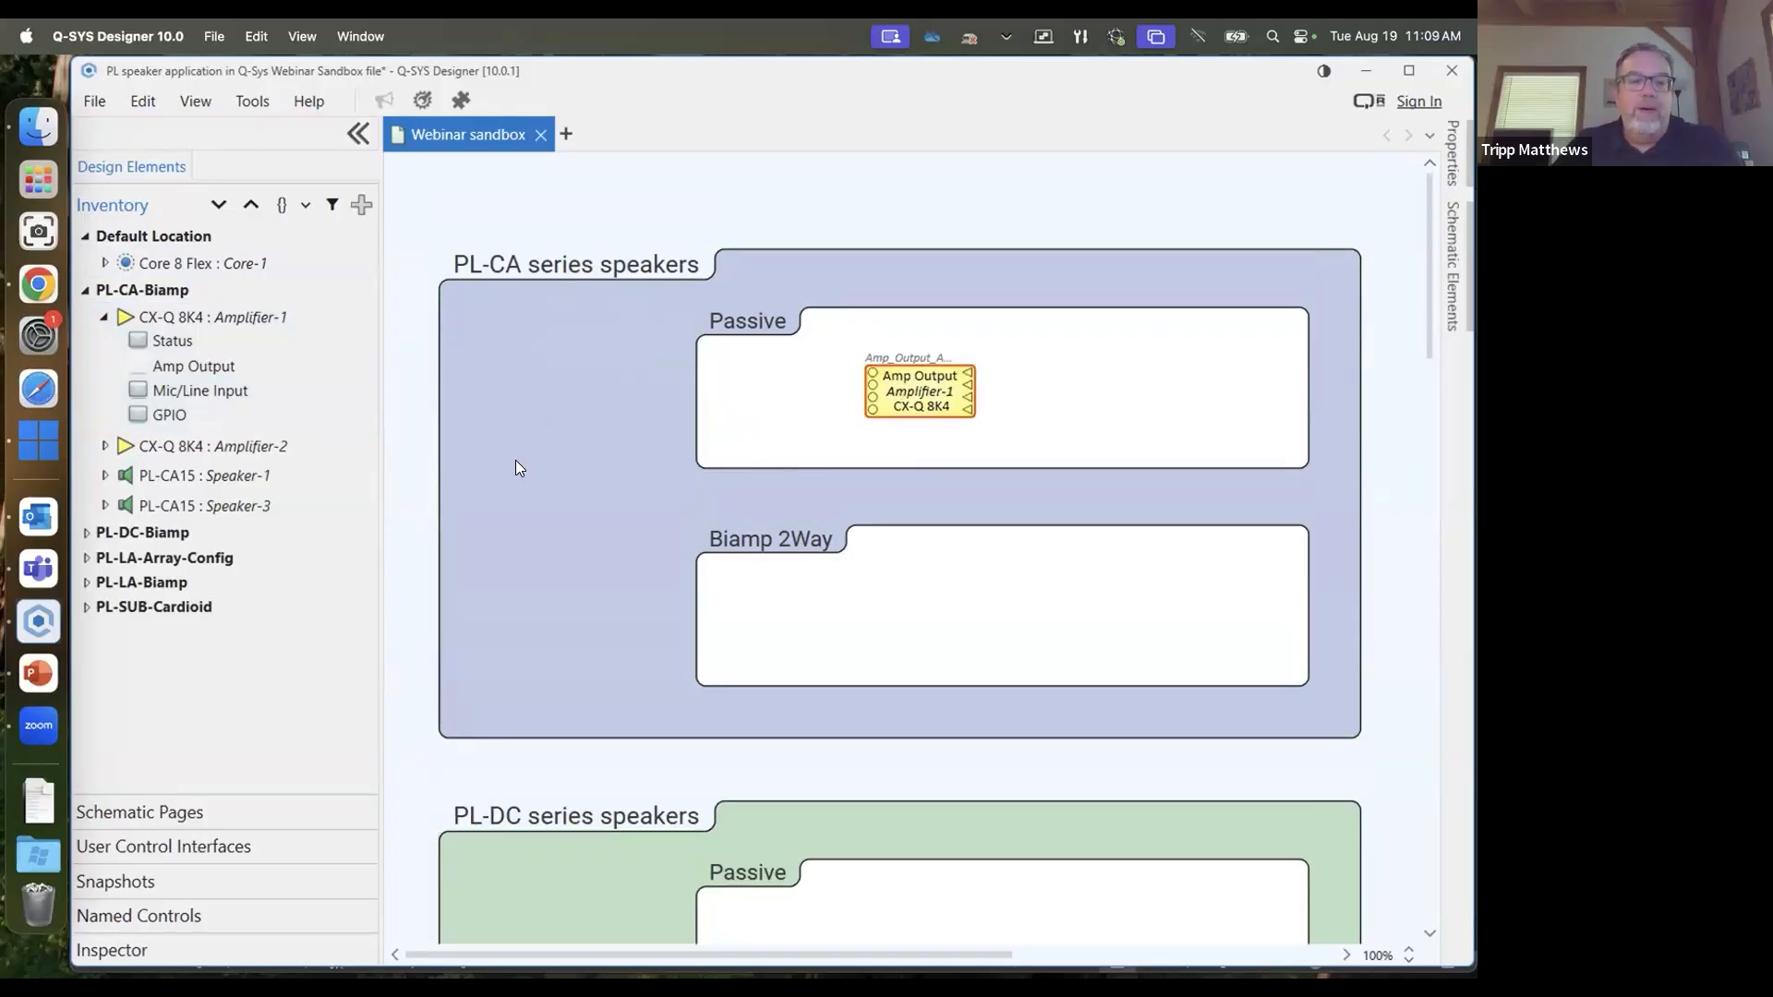
{"action": "left_click", "coordinate": [105, 474]}
{"action": "left_click_drag", "start_coordinate": [141, 497], "coordinate": [1079, 370]}
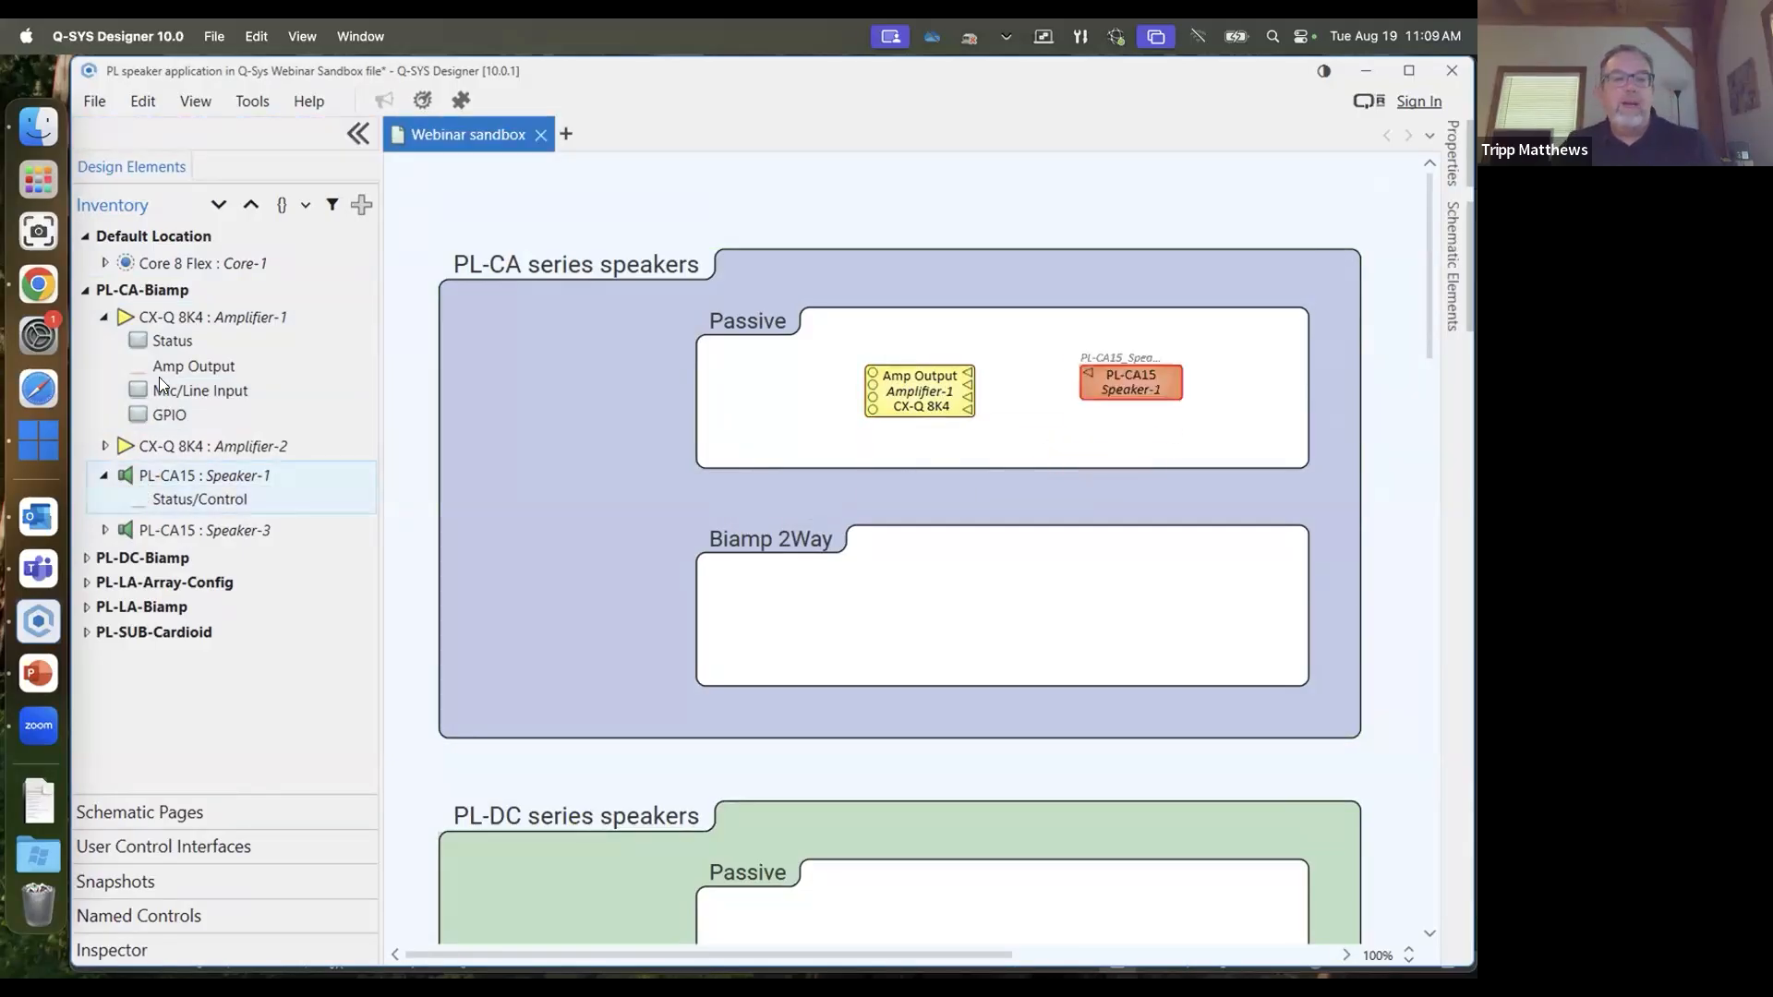
Browse the Loudspeakers - Performance models available to add to the inventory, including the PL-CA, PL-DC and PL-SUB series
{"action": "left_click", "coordinate": [359, 205]}
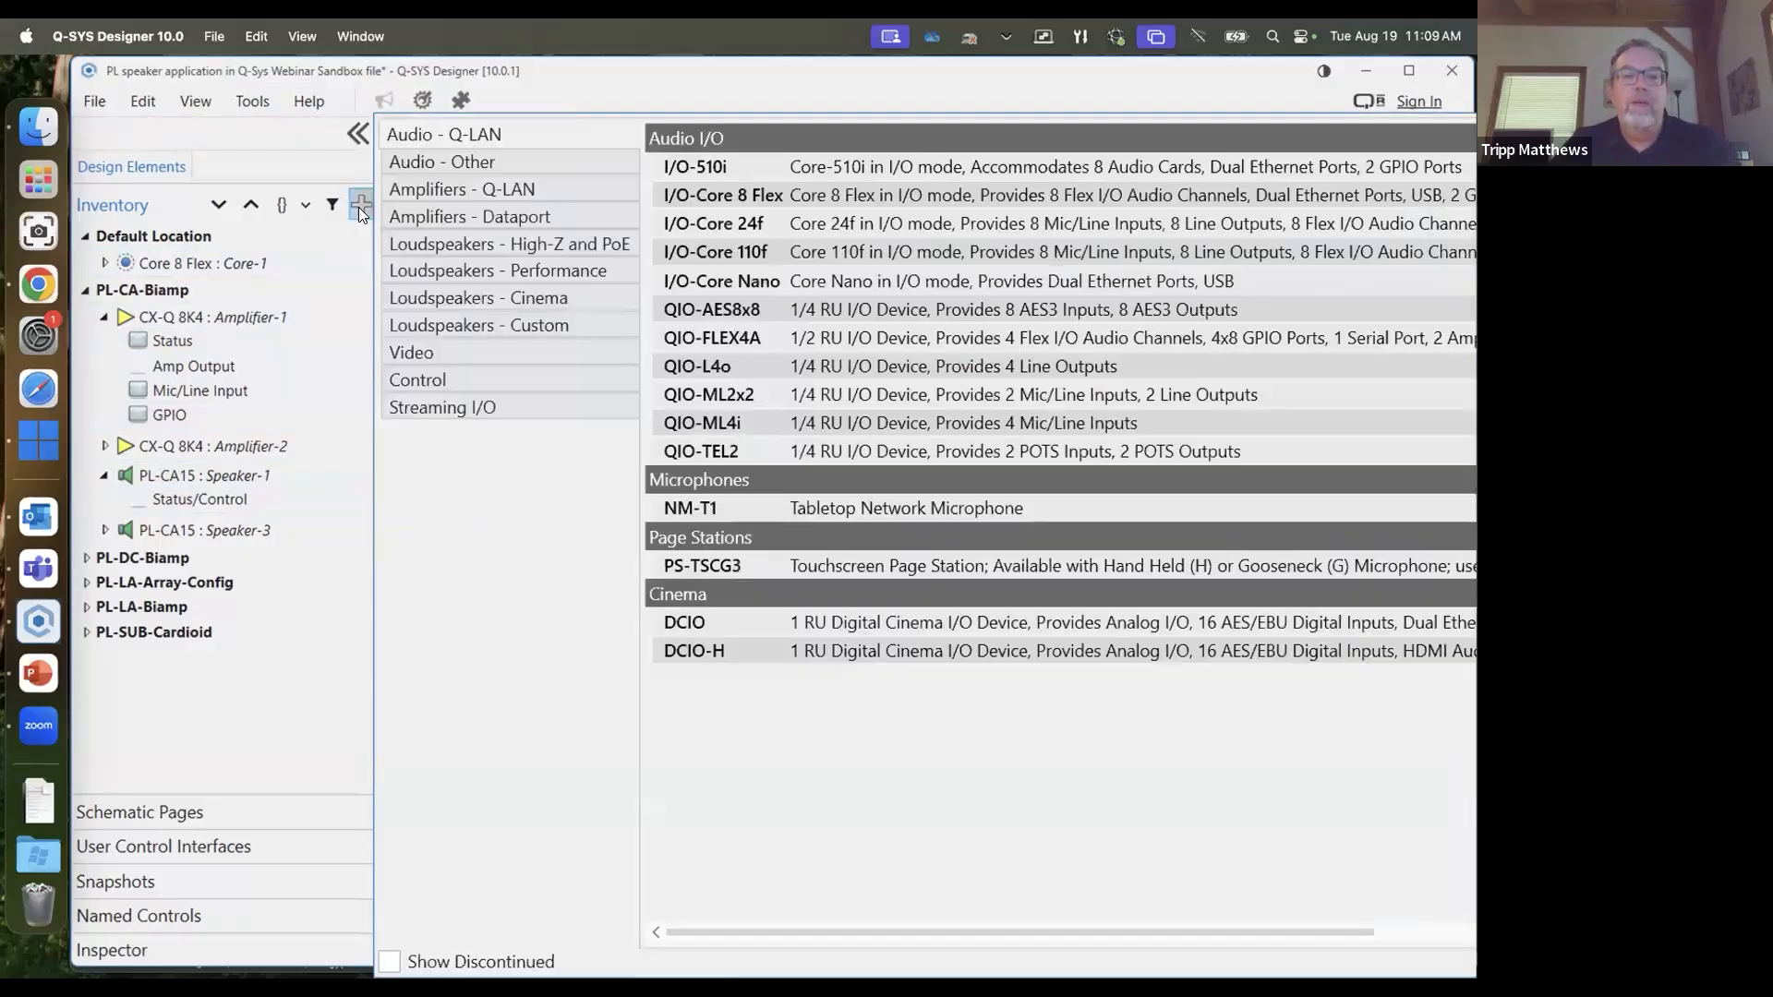
{"action": "left_click", "coordinate": [512, 262]}
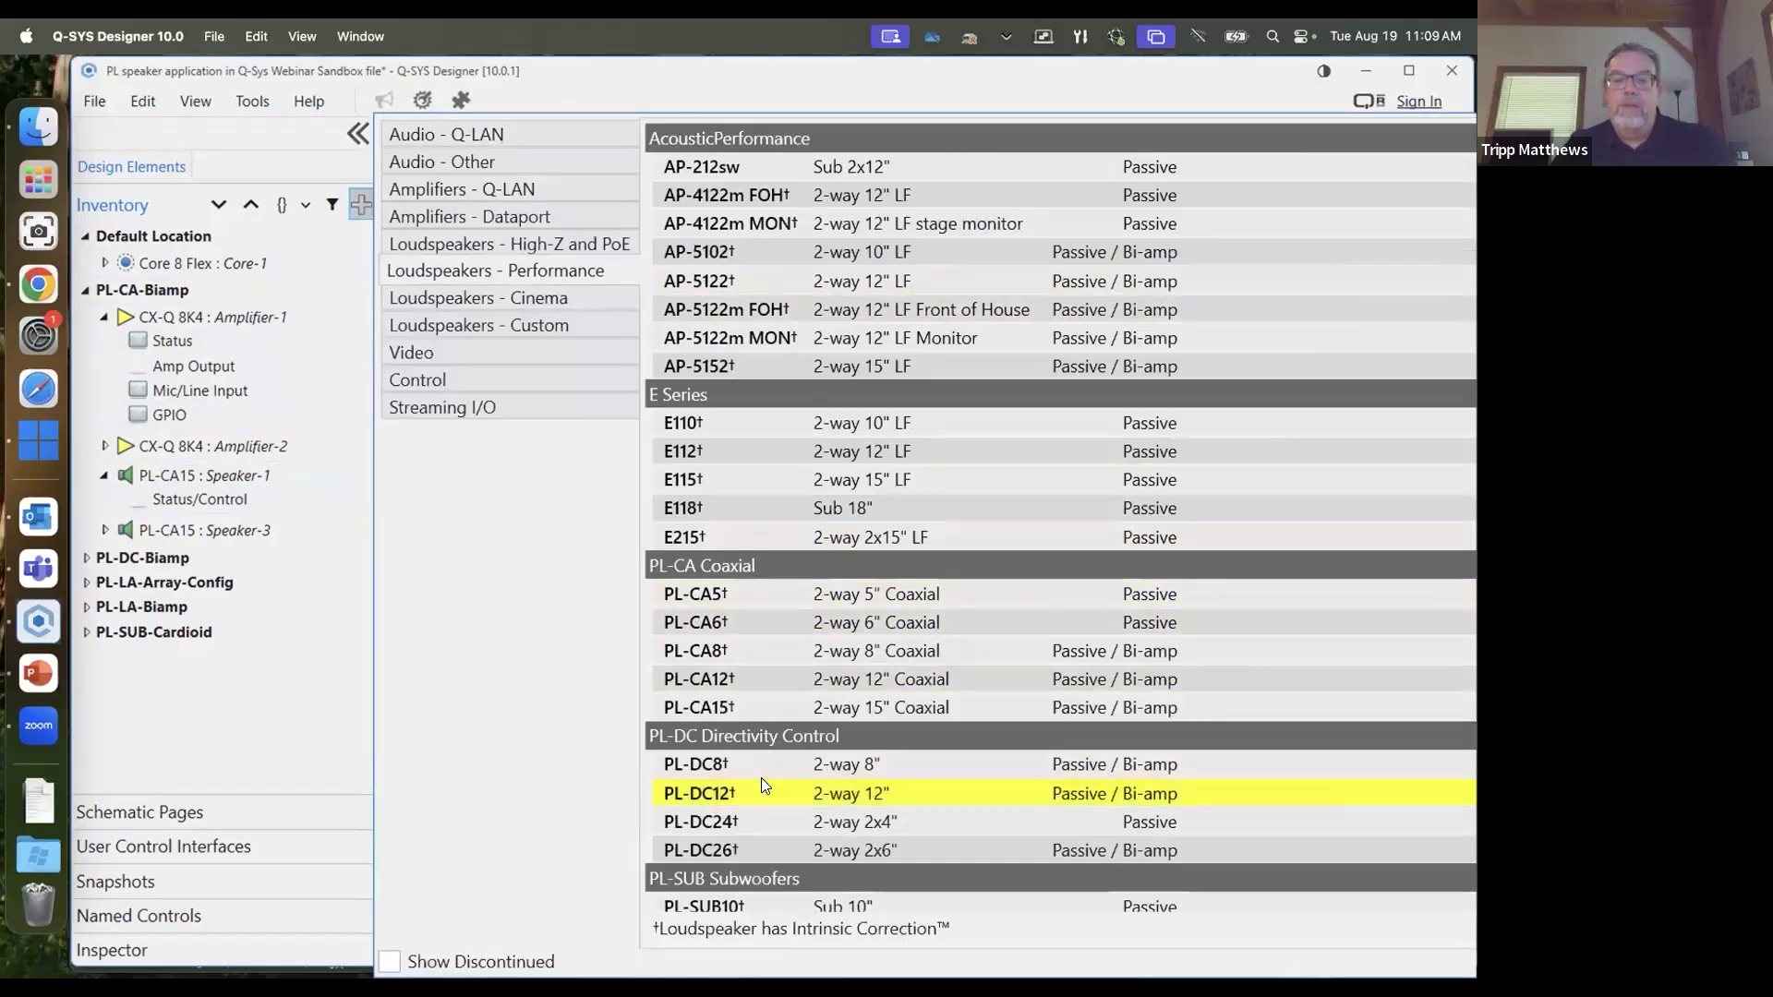
{"action": "scroll", "coordinate": [760, 778], "scroll_direction": "down", "scroll_amount": 3}
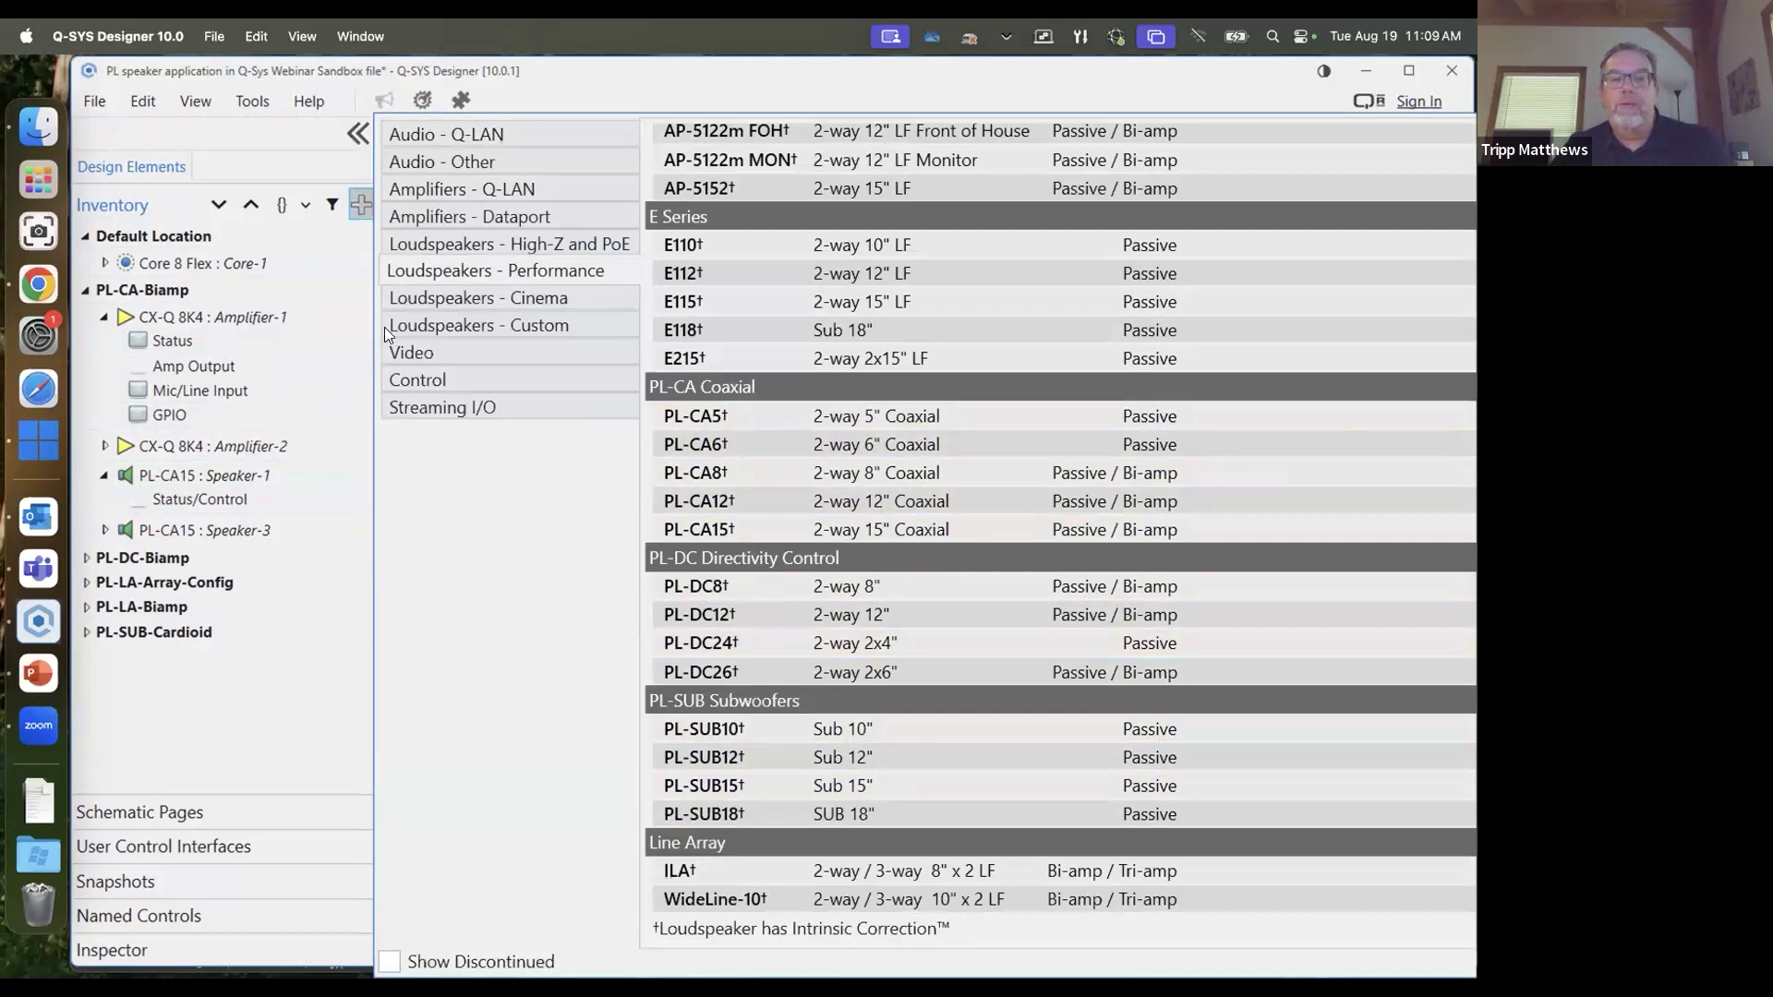
{"action": "left_click", "coordinate": [262, 410]}
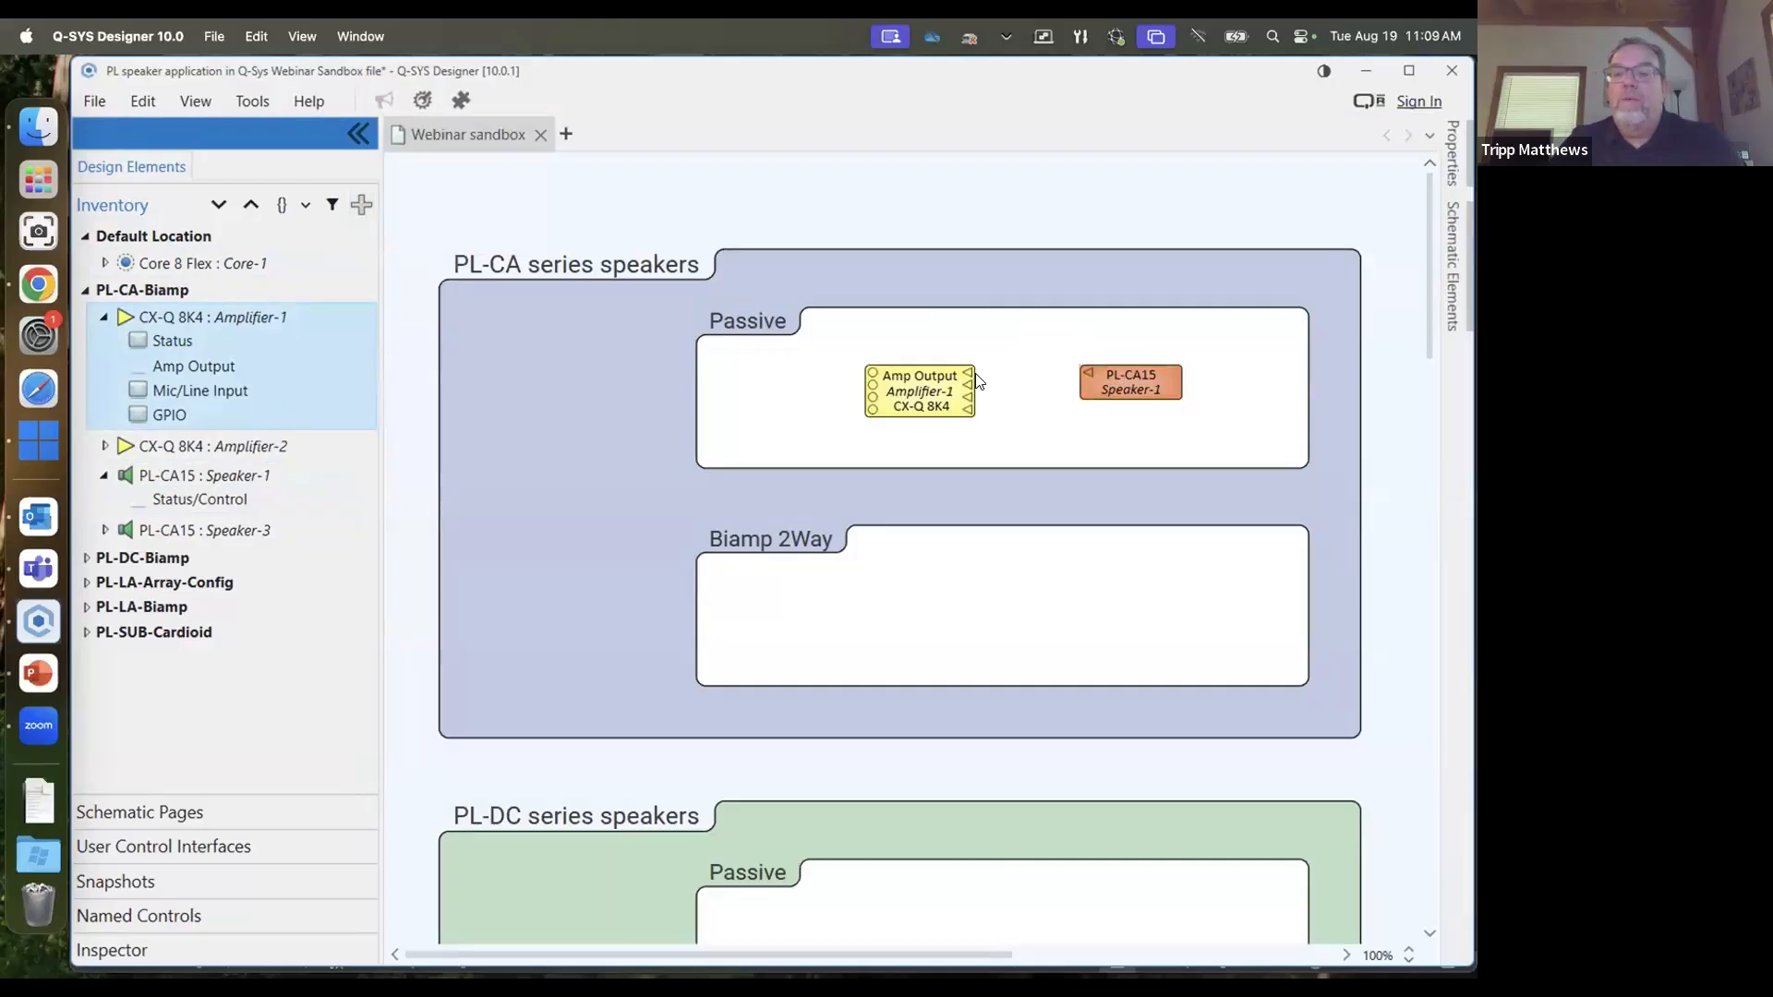
Wire Amplifier-1's first output to Speaker-1, and set Speaker-1's Inline Processing to Yes
{"action": "left_click_drag", "start_coordinate": [970, 373], "coordinate": [1080, 373]}
{"action": "left_click", "coordinate": [1087, 385]}
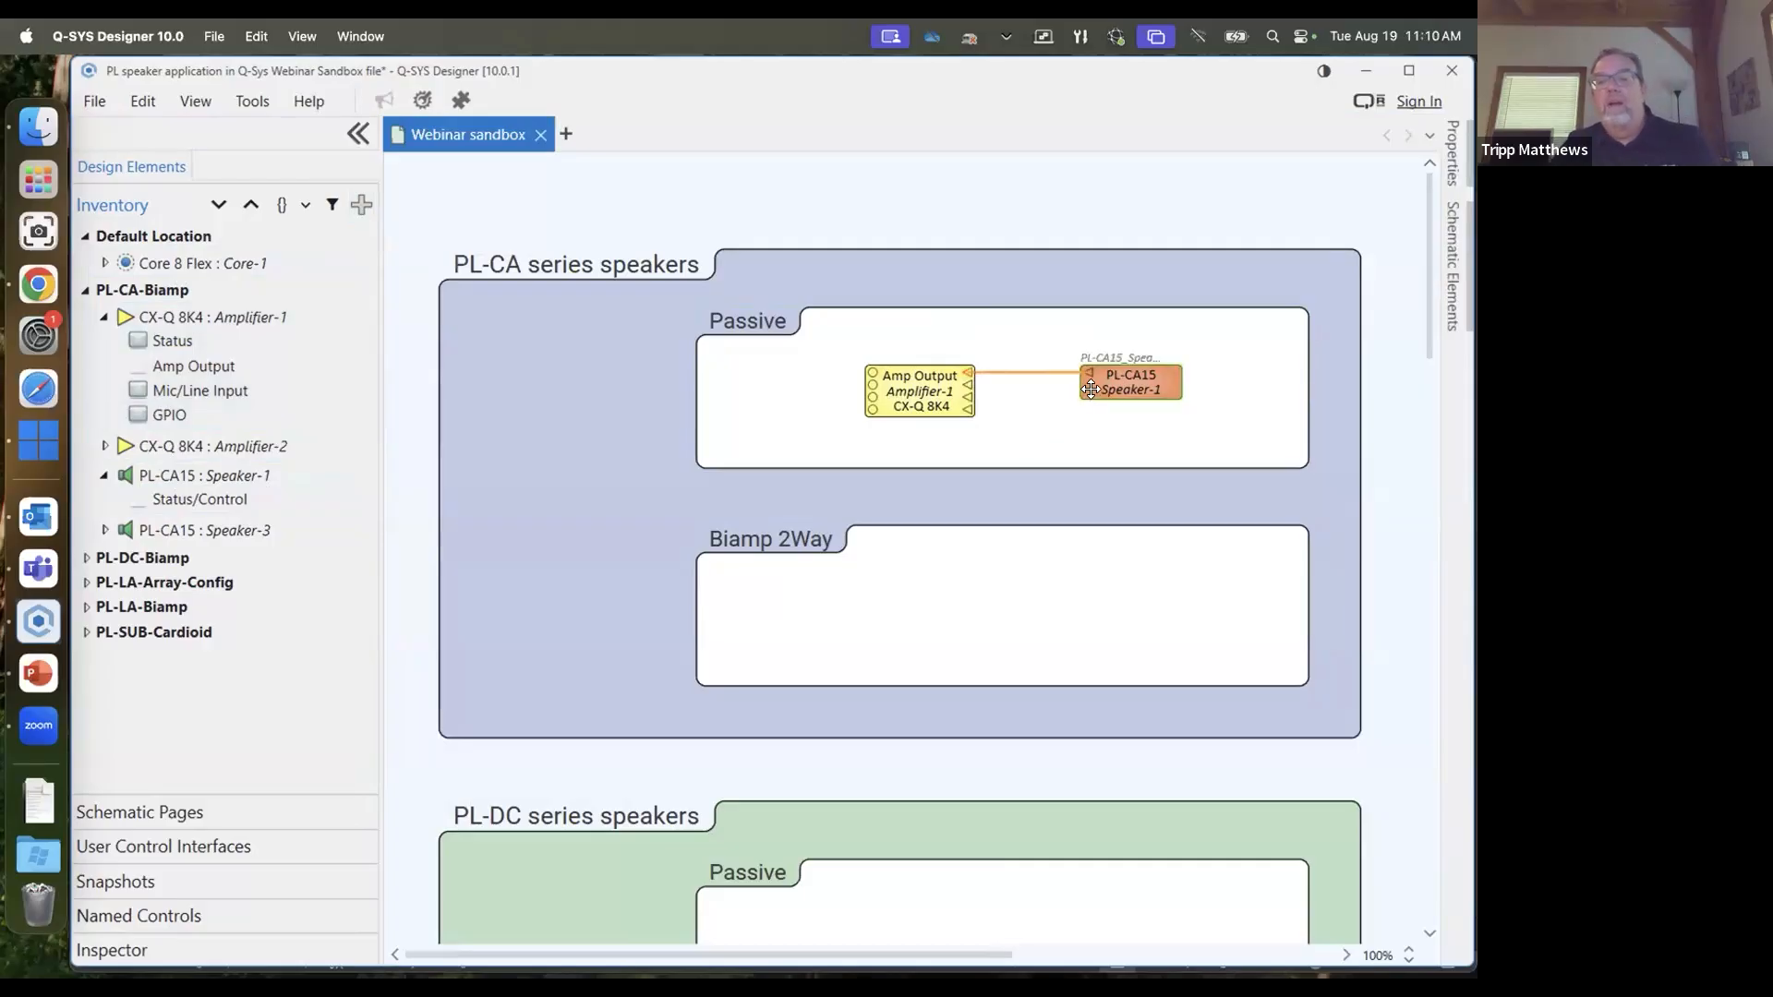
{"action": "left_click", "coordinate": [1444, 146]}
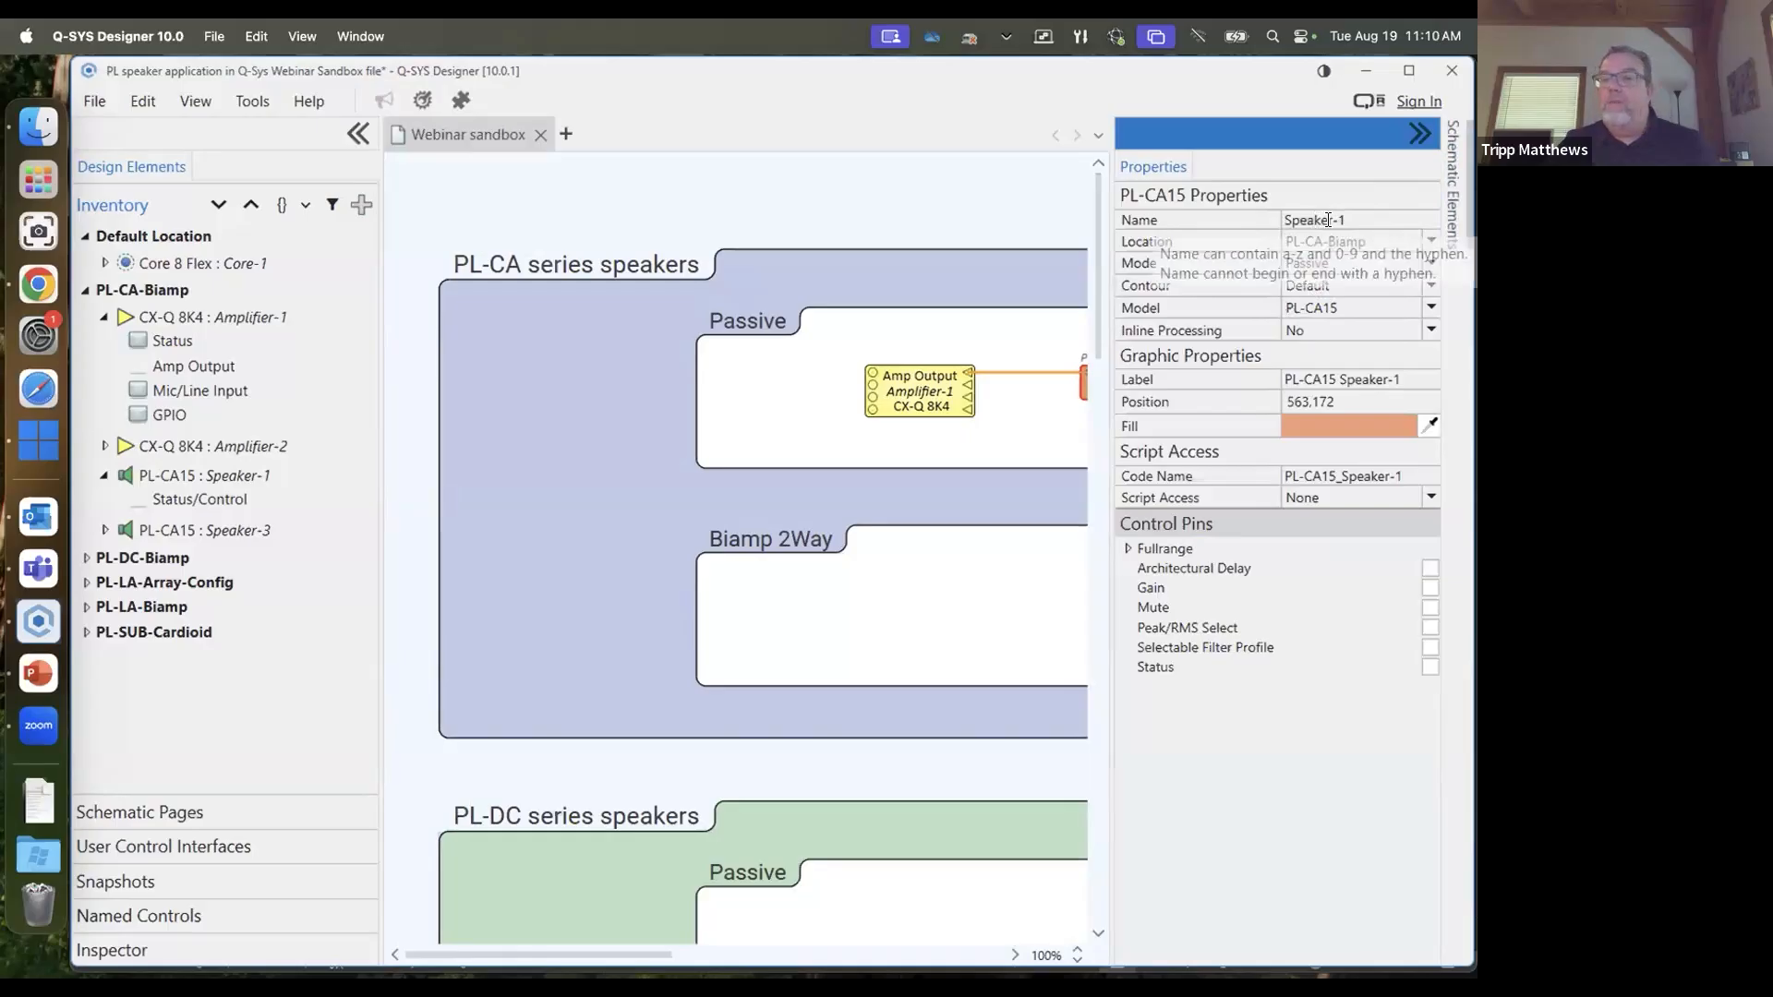
{"action": "left_click", "coordinate": [1429, 332]}
{"action": "left_click", "coordinate": [1386, 351]}
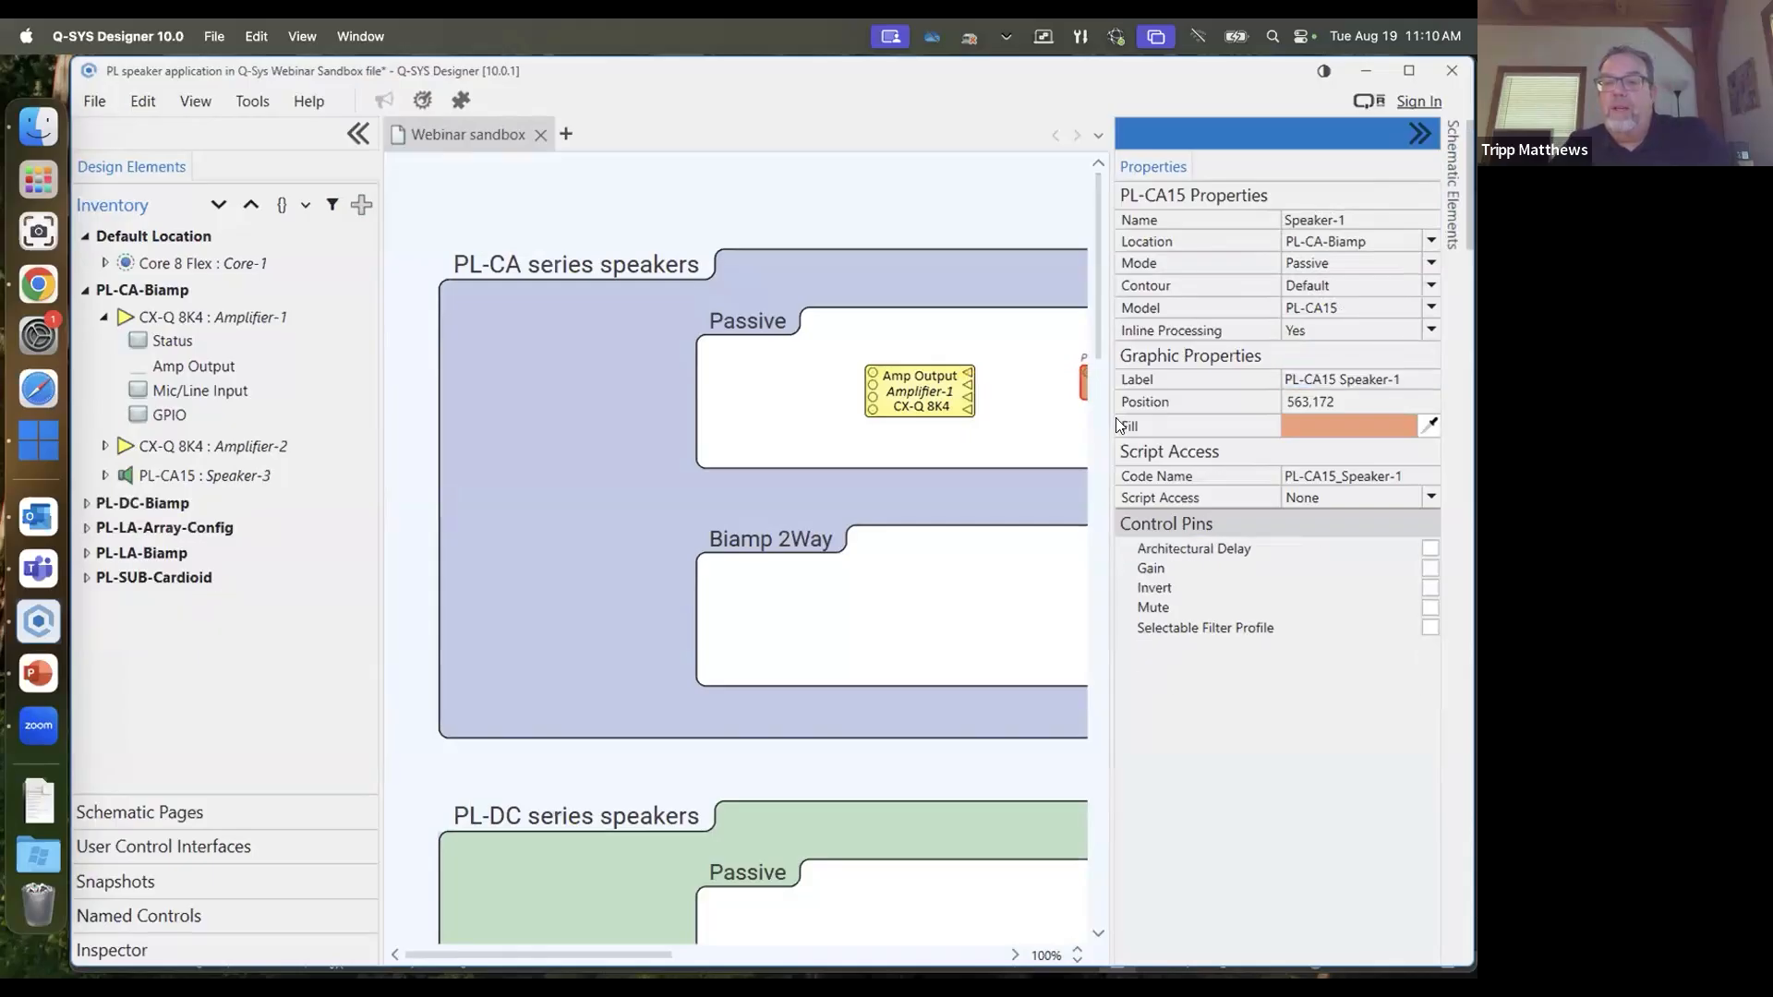
{"action": "left_click", "coordinate": [1031, 419]}
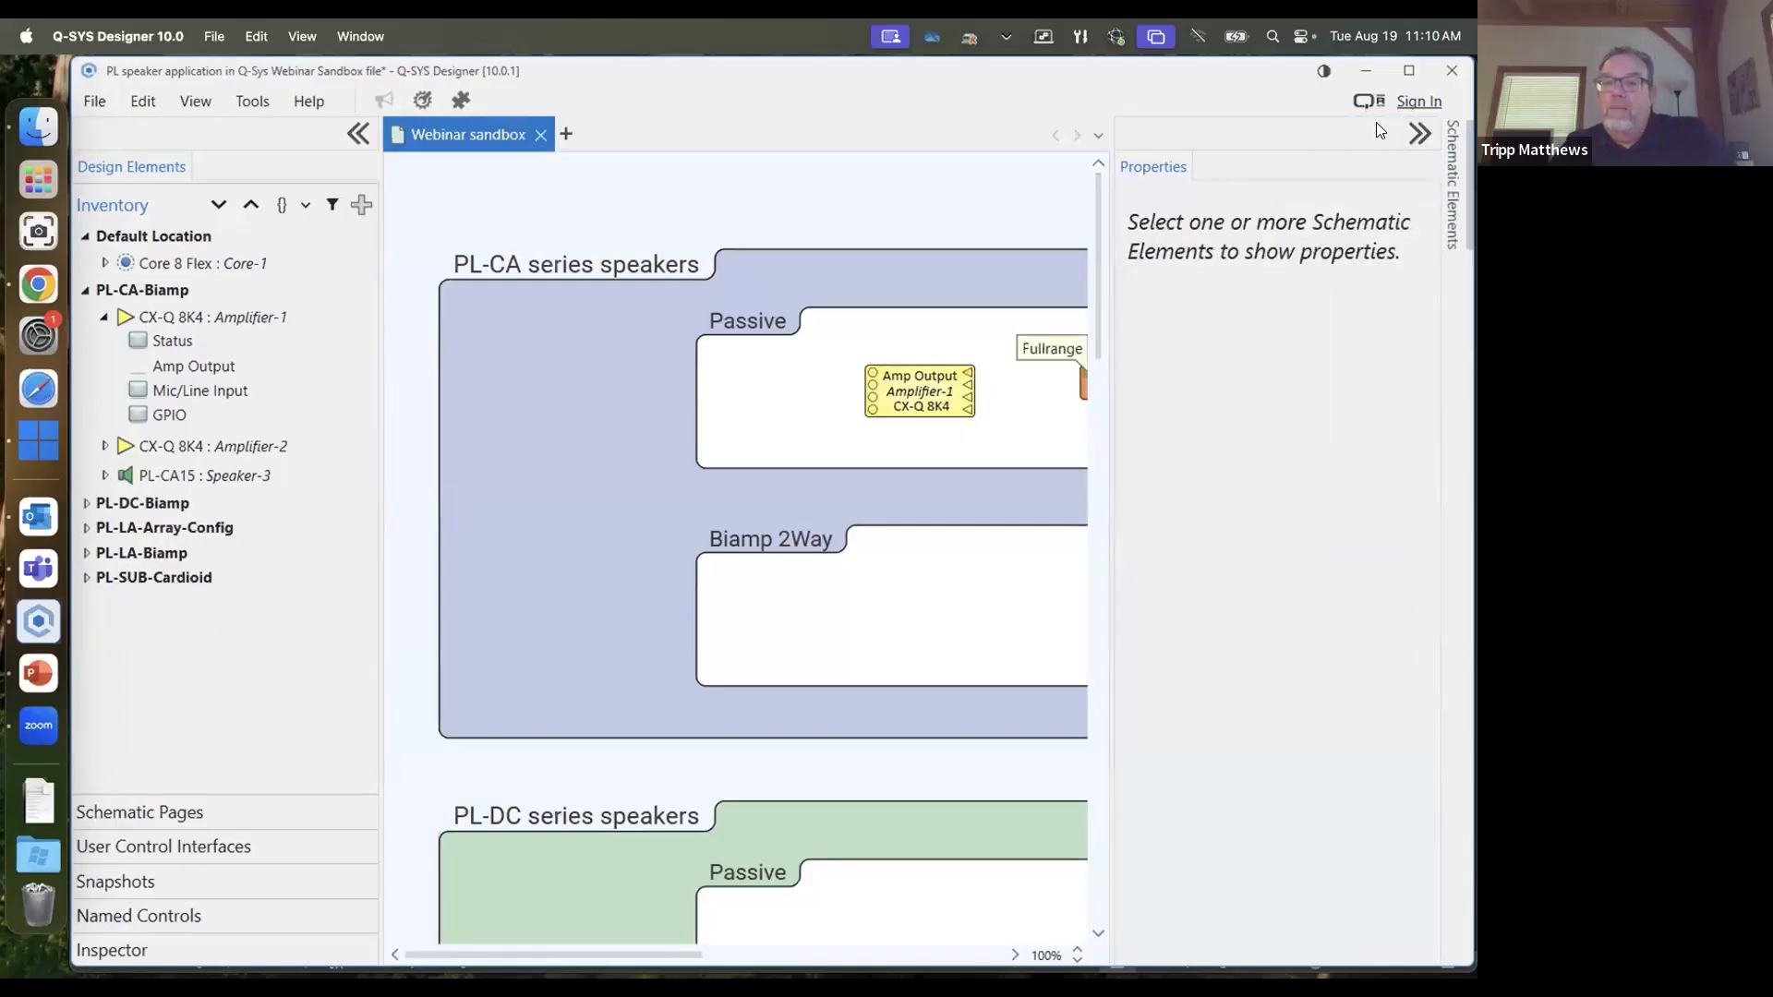
{"action": "left_click", "coordinate": [1419, 134]}
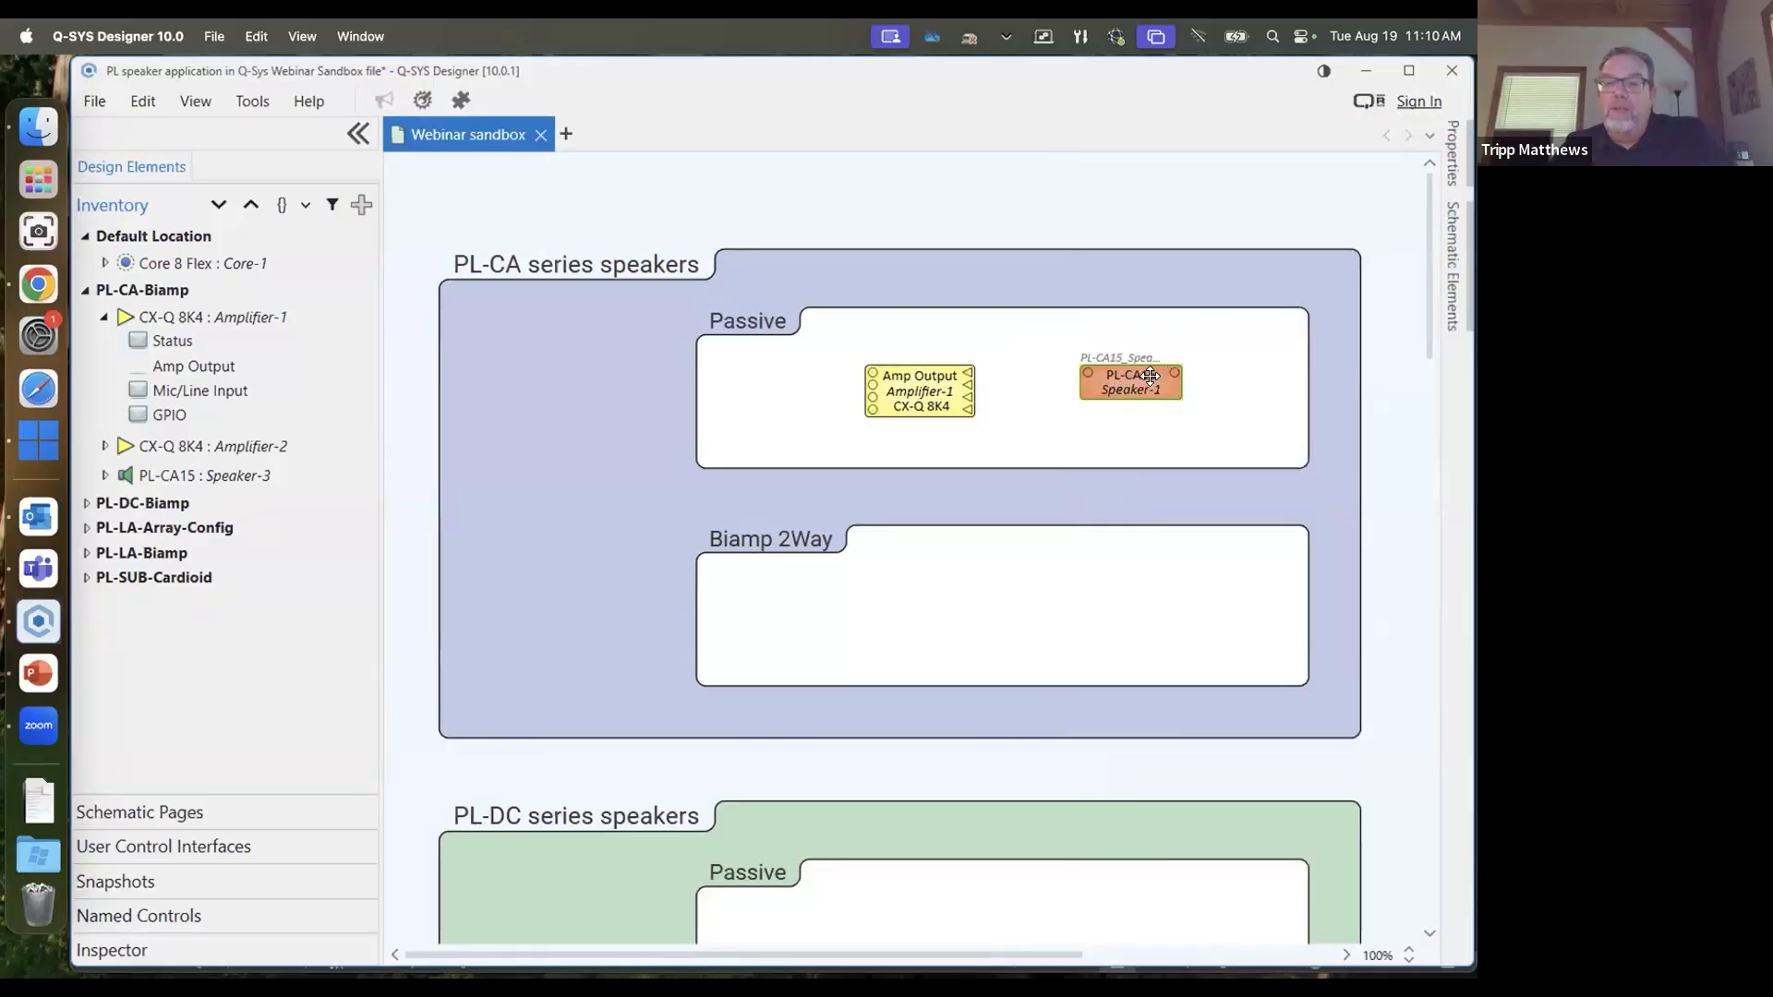
Try Speaker-1 ahead of Amplifier-1 with its output wired to the amplifier's first input, and delete that wire
{"action": "left_click_drag", "start_coordinate": [1048, 383], "coordinate": [872, 375]}
{"action": "left_click", "coordinate": [1152, 433]}
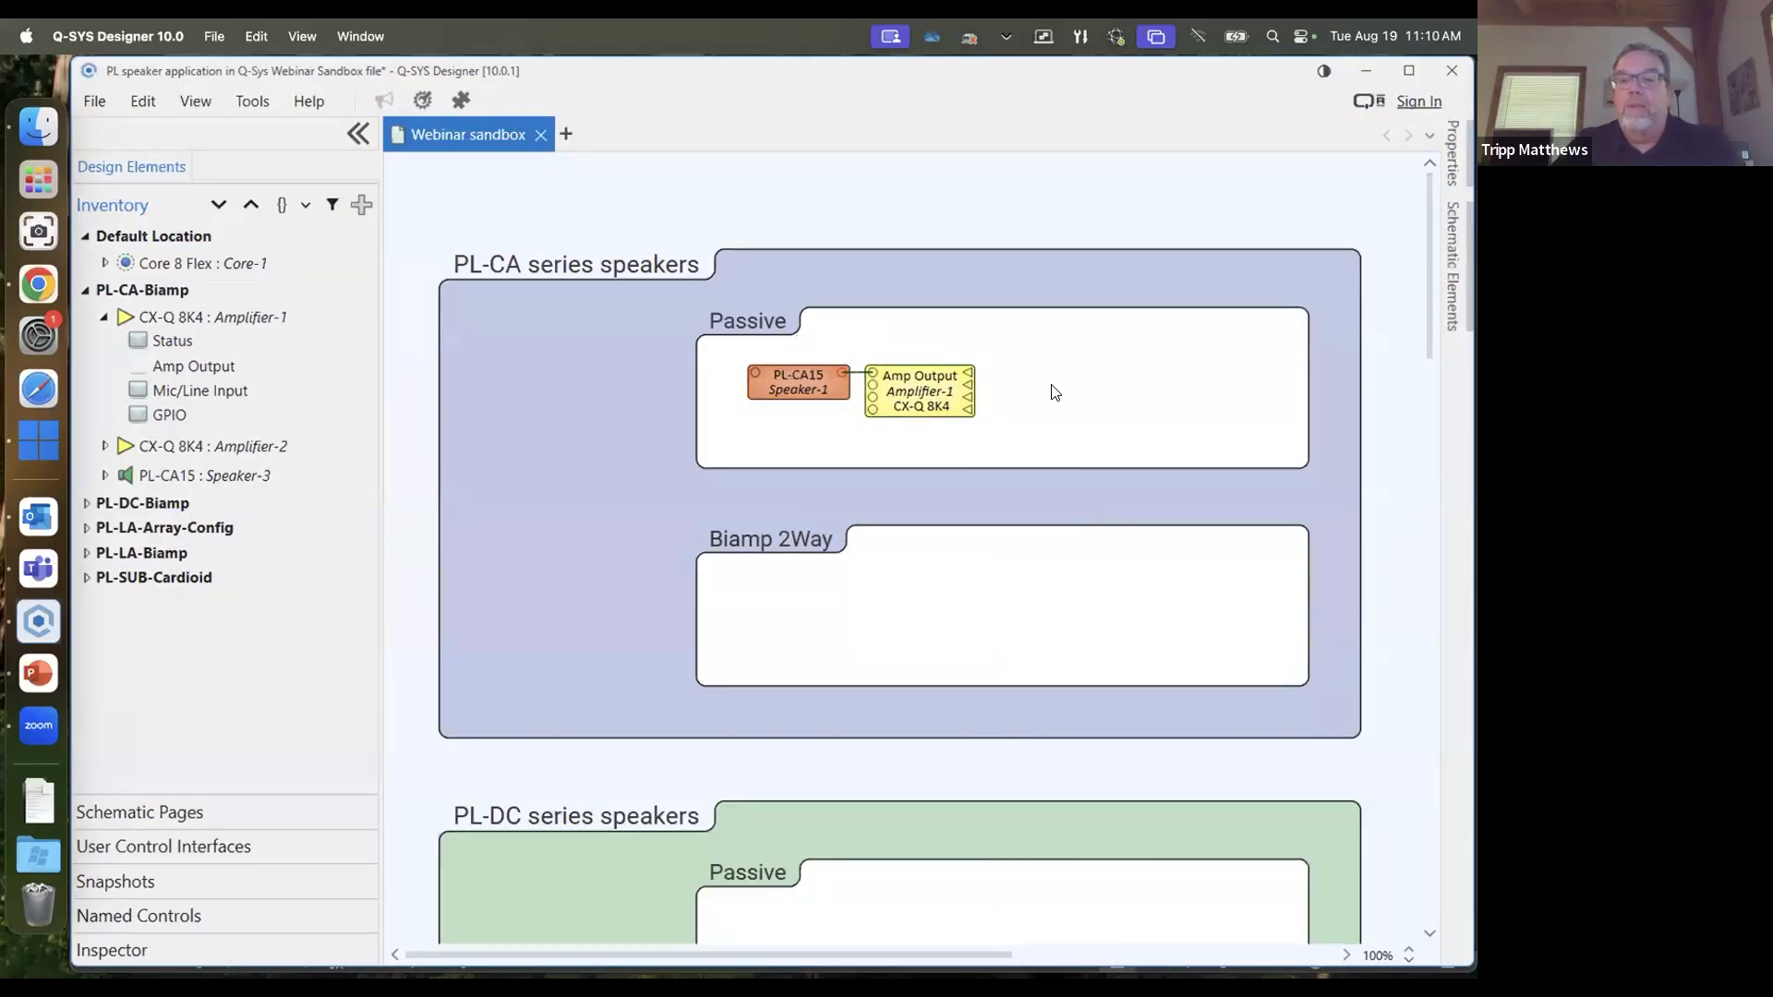
{"action": "key", "text": "Delete"}
{"action": "left_click", "coordinate": [845, 380]}
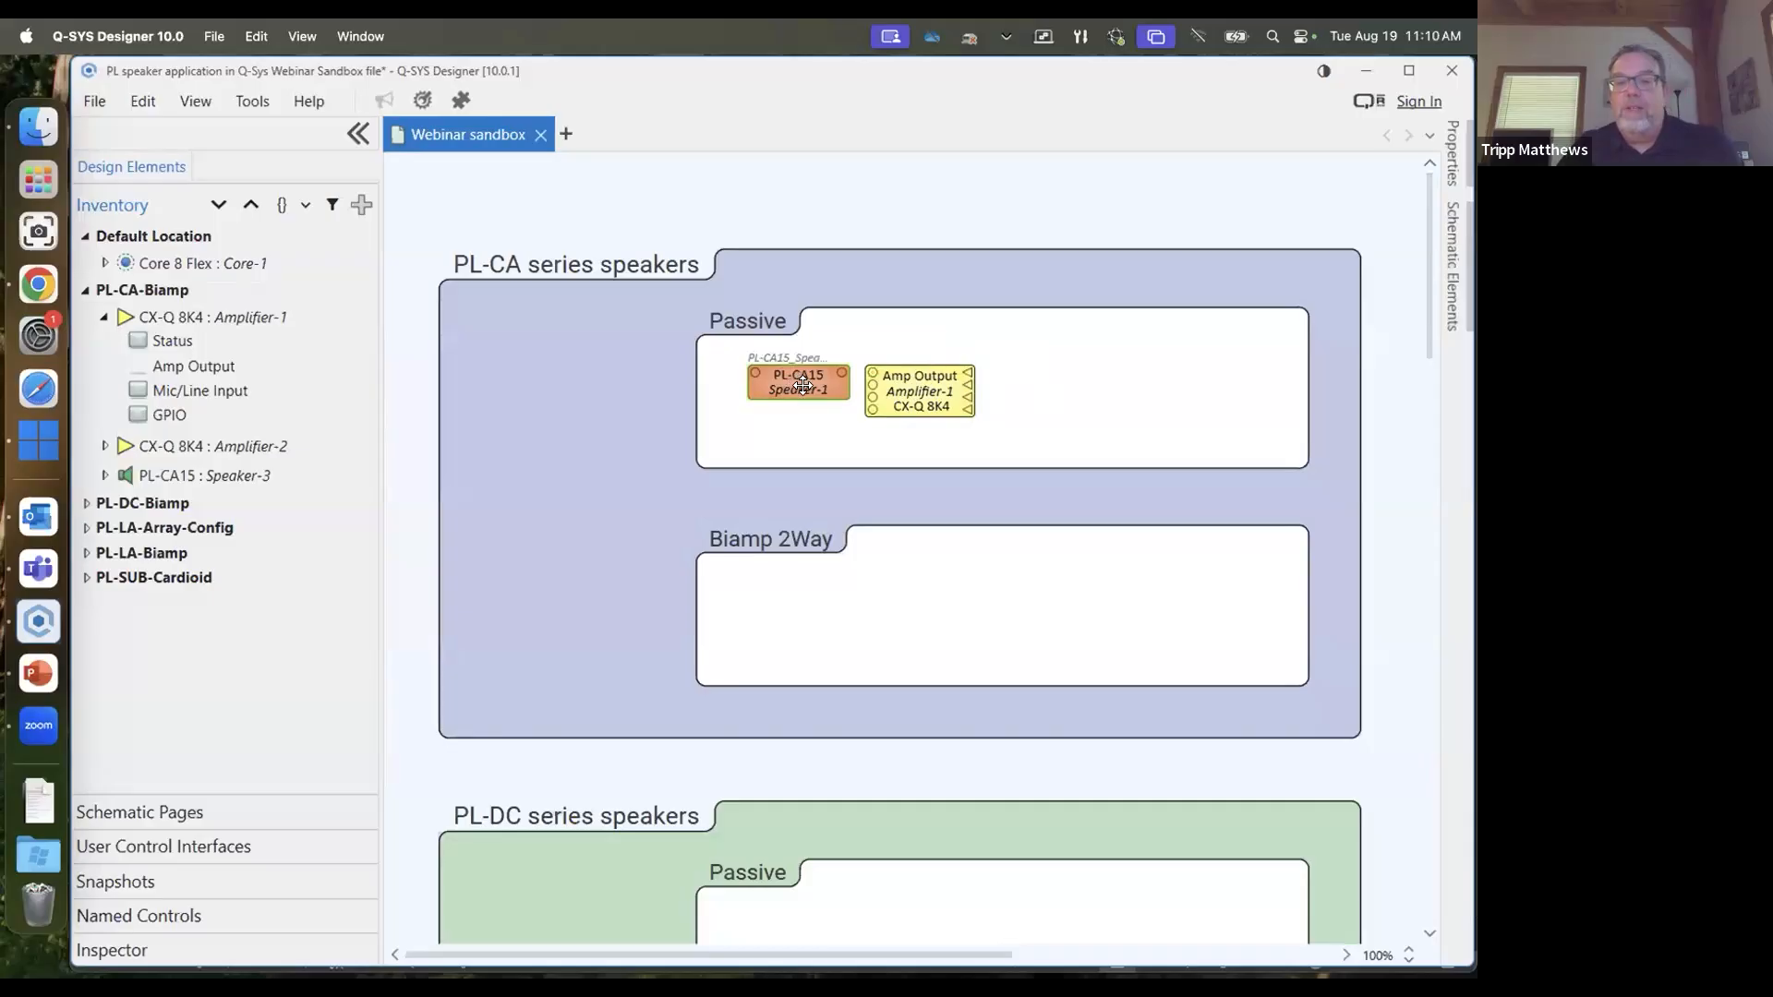
Set Speaker-1's Inline Processing back to No
{"action": "left_click", "coordinate": [1444, 160]}
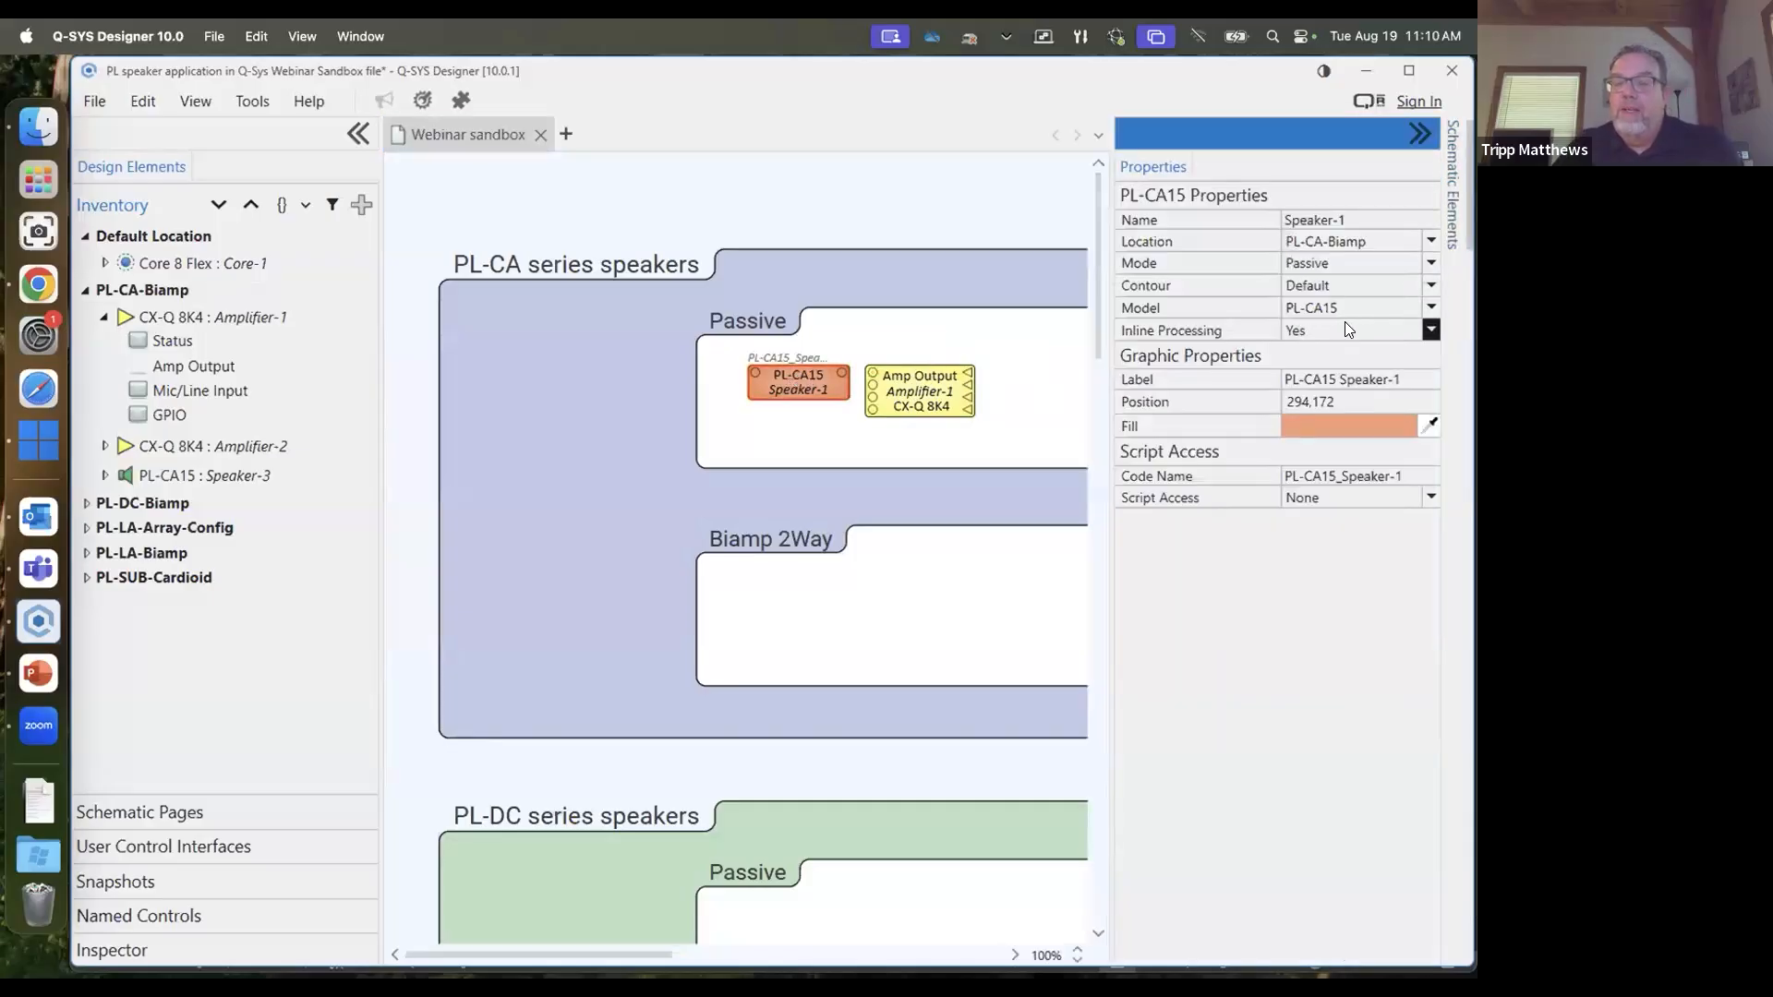
{"action": "left_click", "coordinate": [1430, 330]}
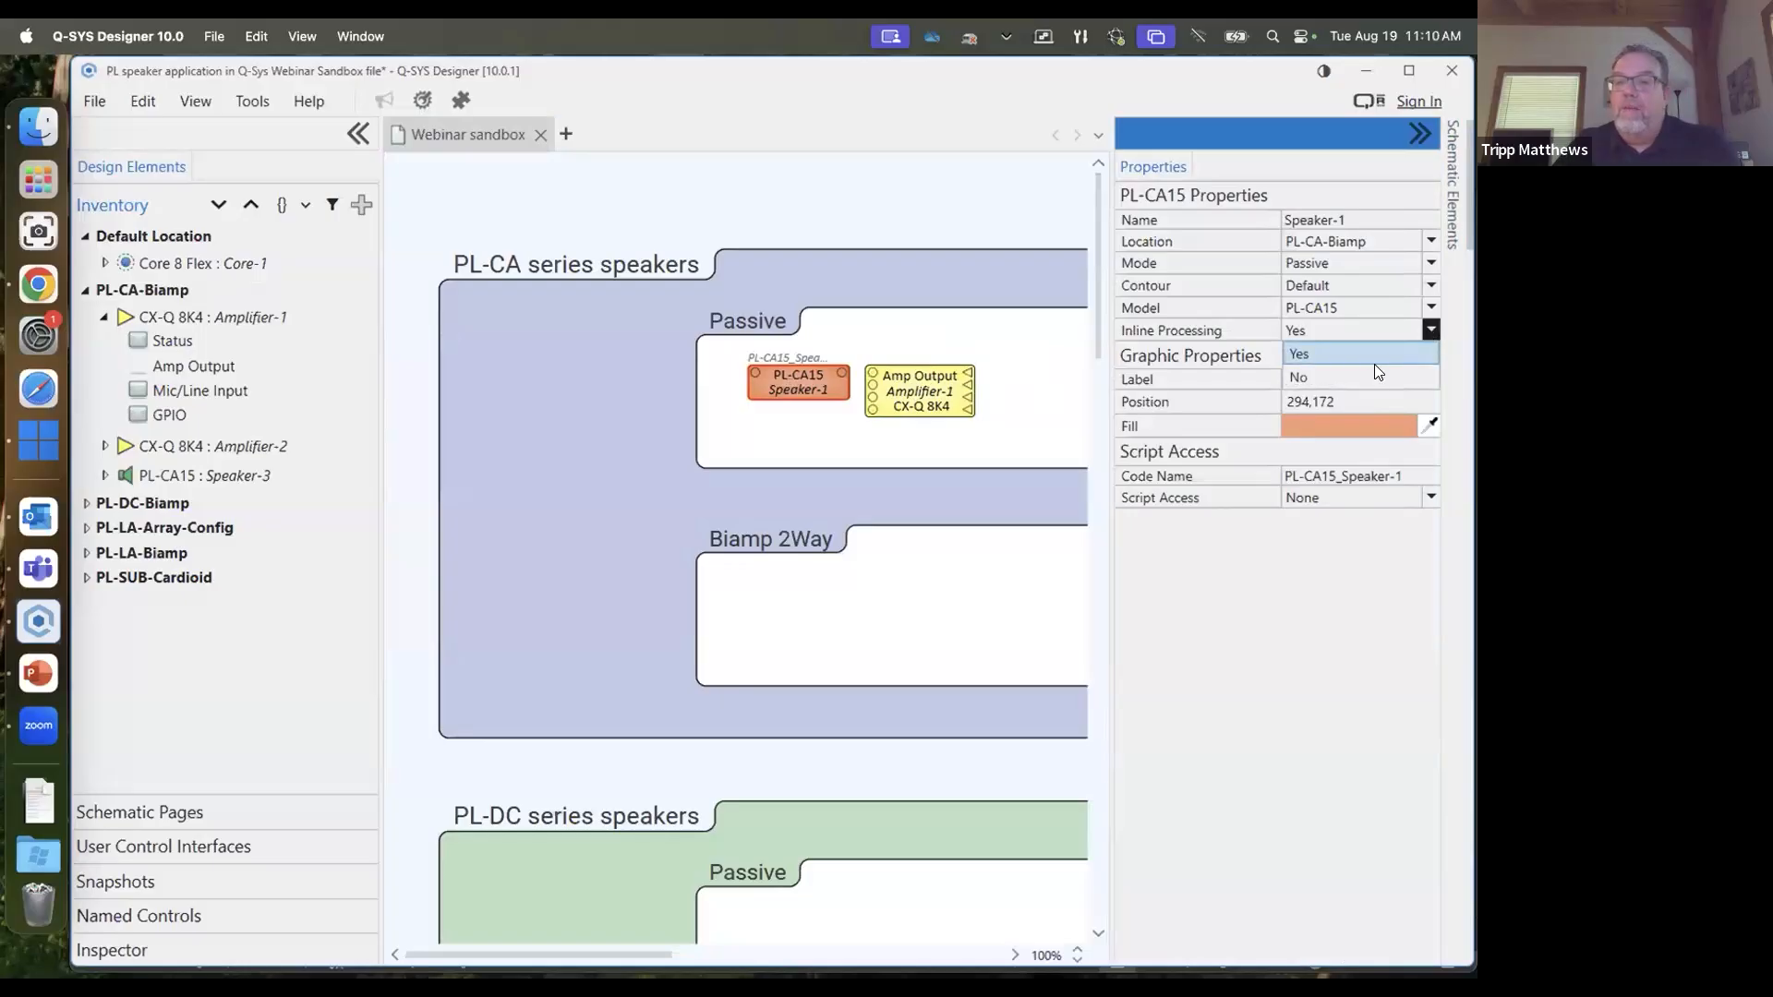
{"action": "left_click", "coordinate": [1368, 372]}
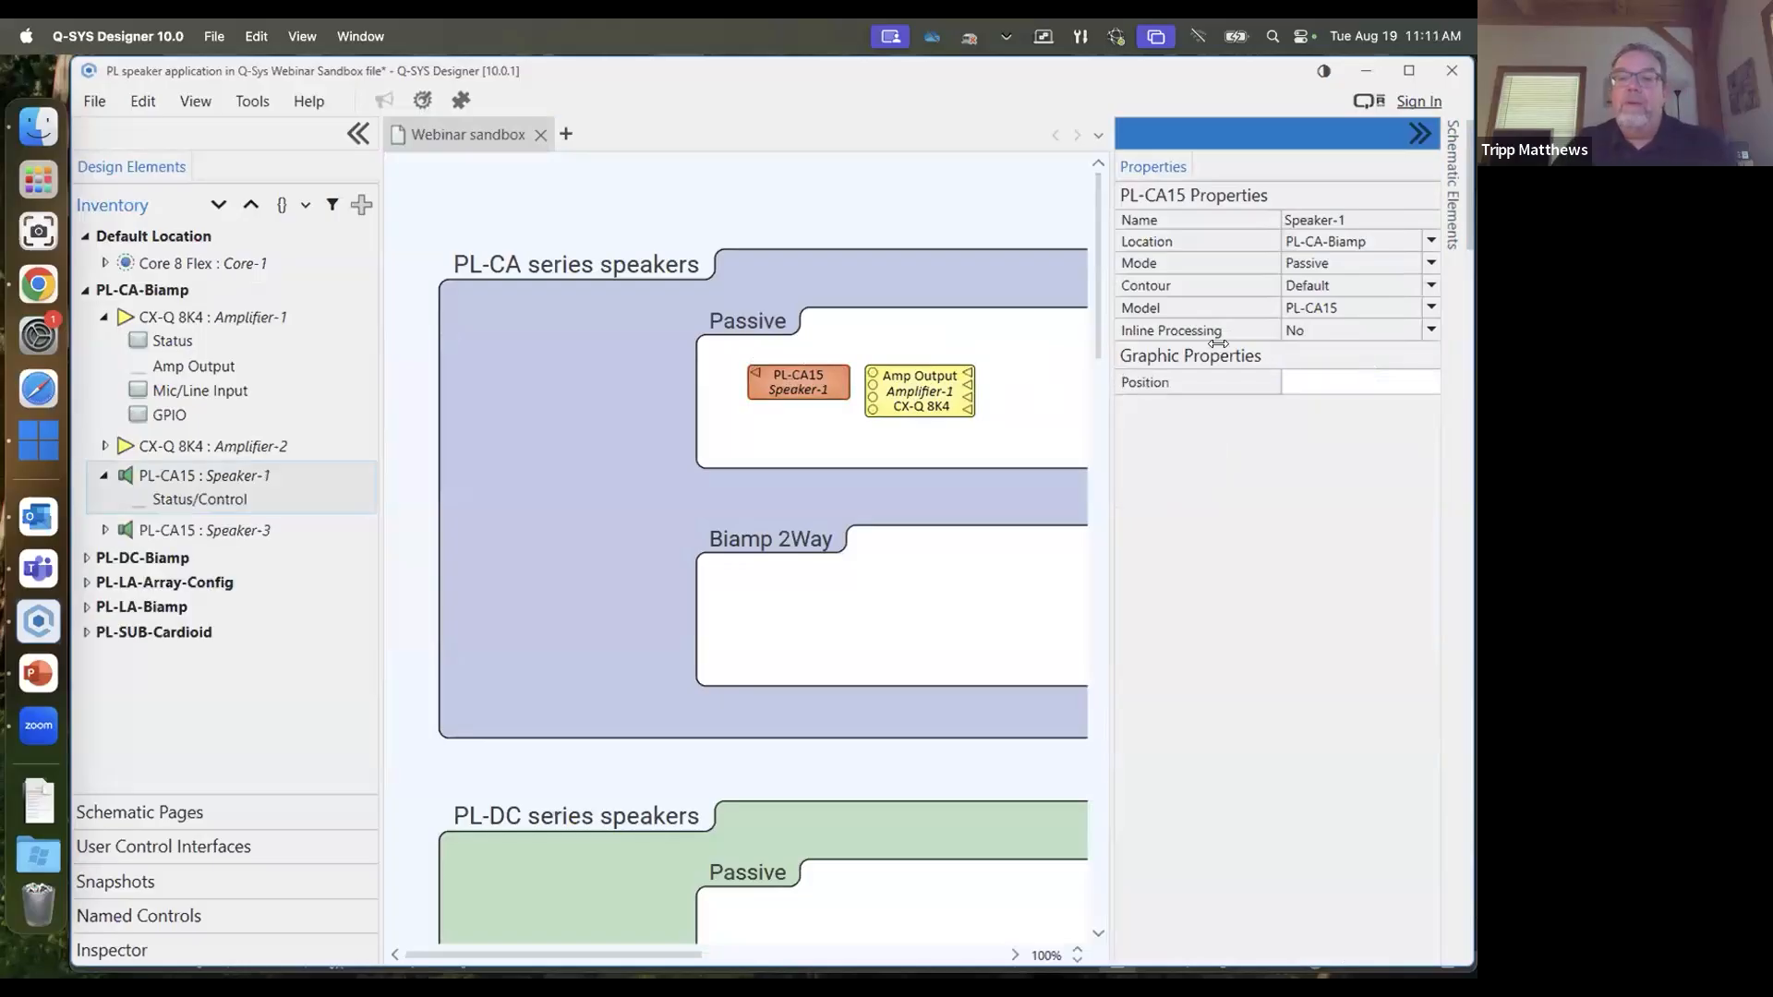
Move Speaker-1 to the output side of Amplifier-1 and wire the amplifier's first output to it
{"action": "left_click", "coordinate": [811, 372]}
{"action": "left_click_drag", "start_coordinate": [1034, 384], "coordinate": [1058, 373]}
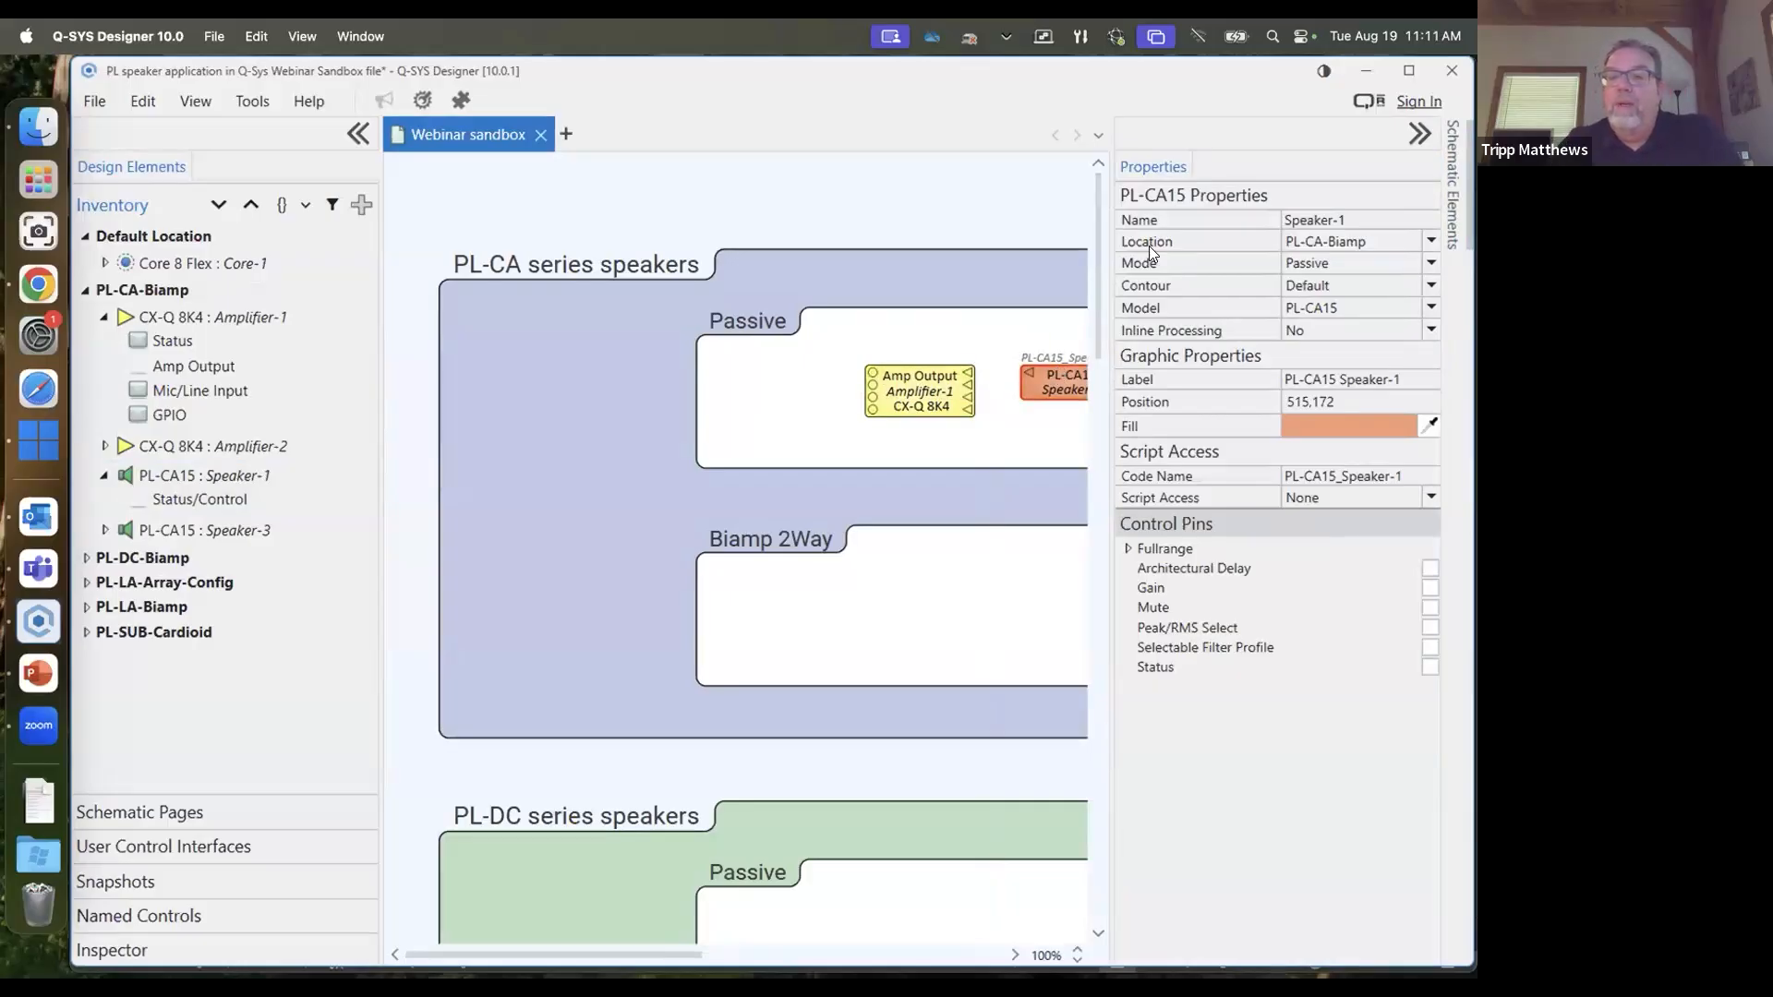
{"action": "left_click_drag", "start_coordinate": [967, 373], "coordinate": [1028, 373]}
{"action": "left_click", "coordinate": [1053, 380]}
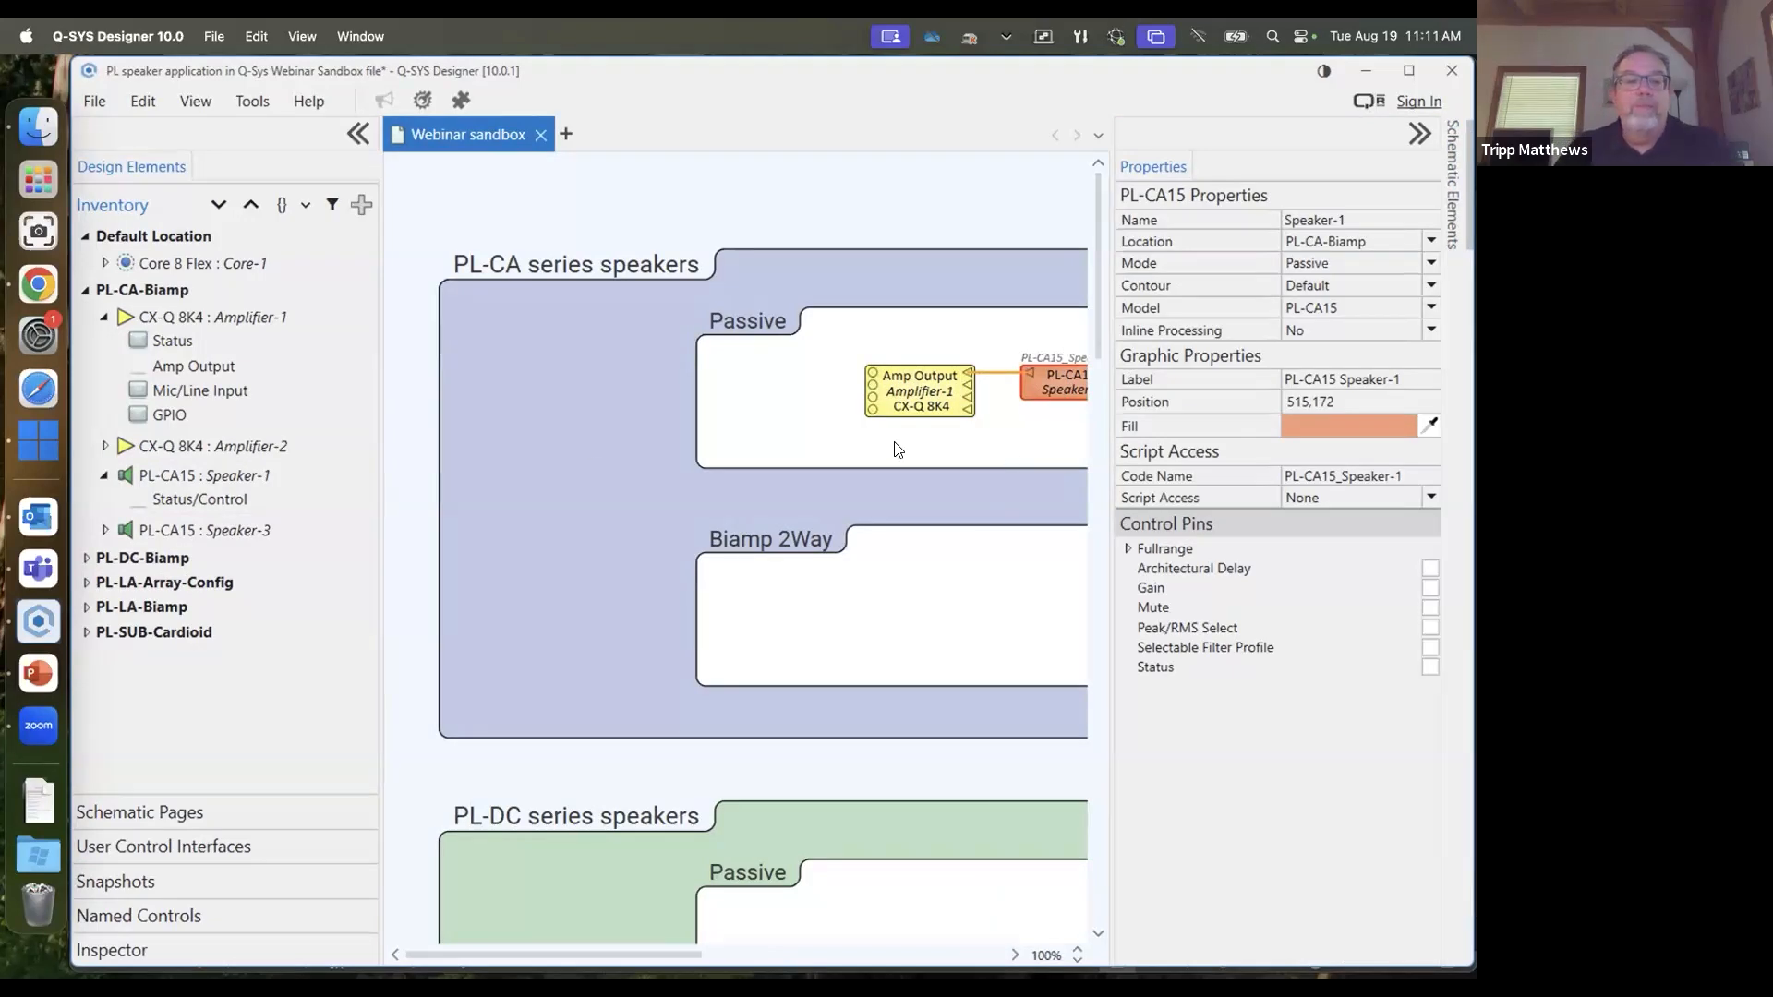
Place Amplifier-2's Amp Output block and the PL-CA15 Speaker-3 in the Biamp 2Way box of the PL-CA series section
{"action": "left_click", "coordinate": [103, 317]}
{"action": "left_click", "coordinate": [103, 349]}
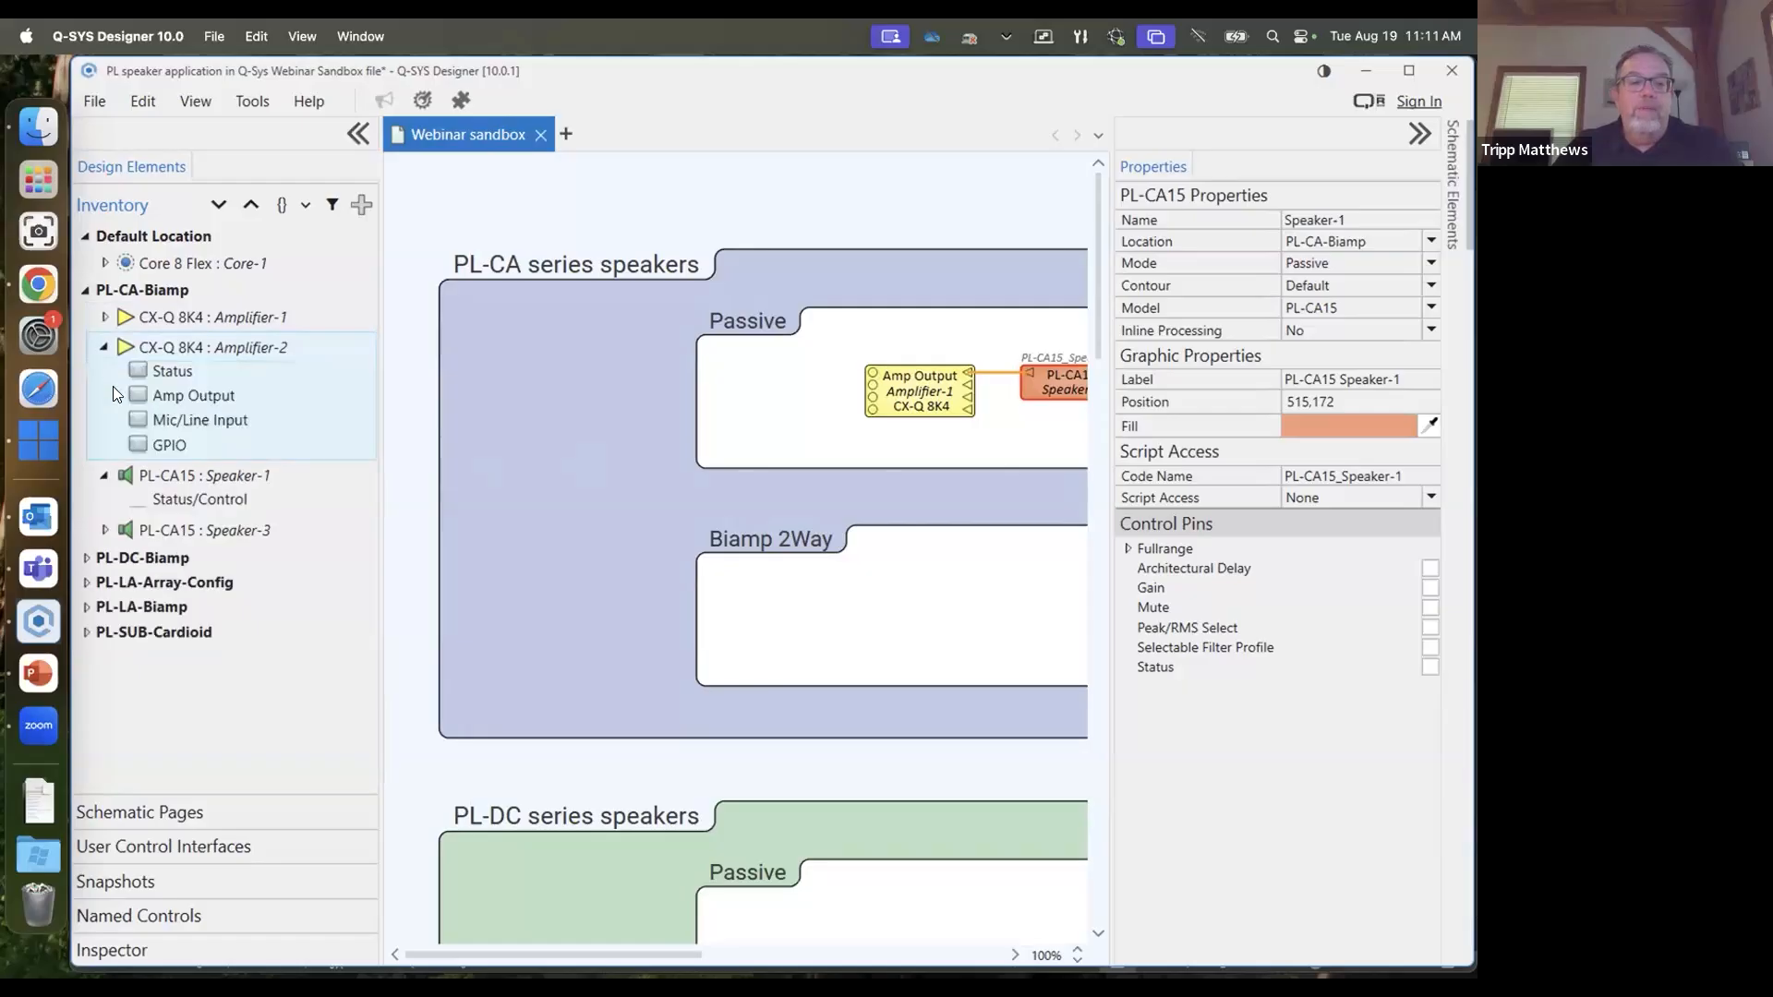
{"action": "left_click_drag", "start_coordinate": [871, 606], "coordinate": [865, 587]}
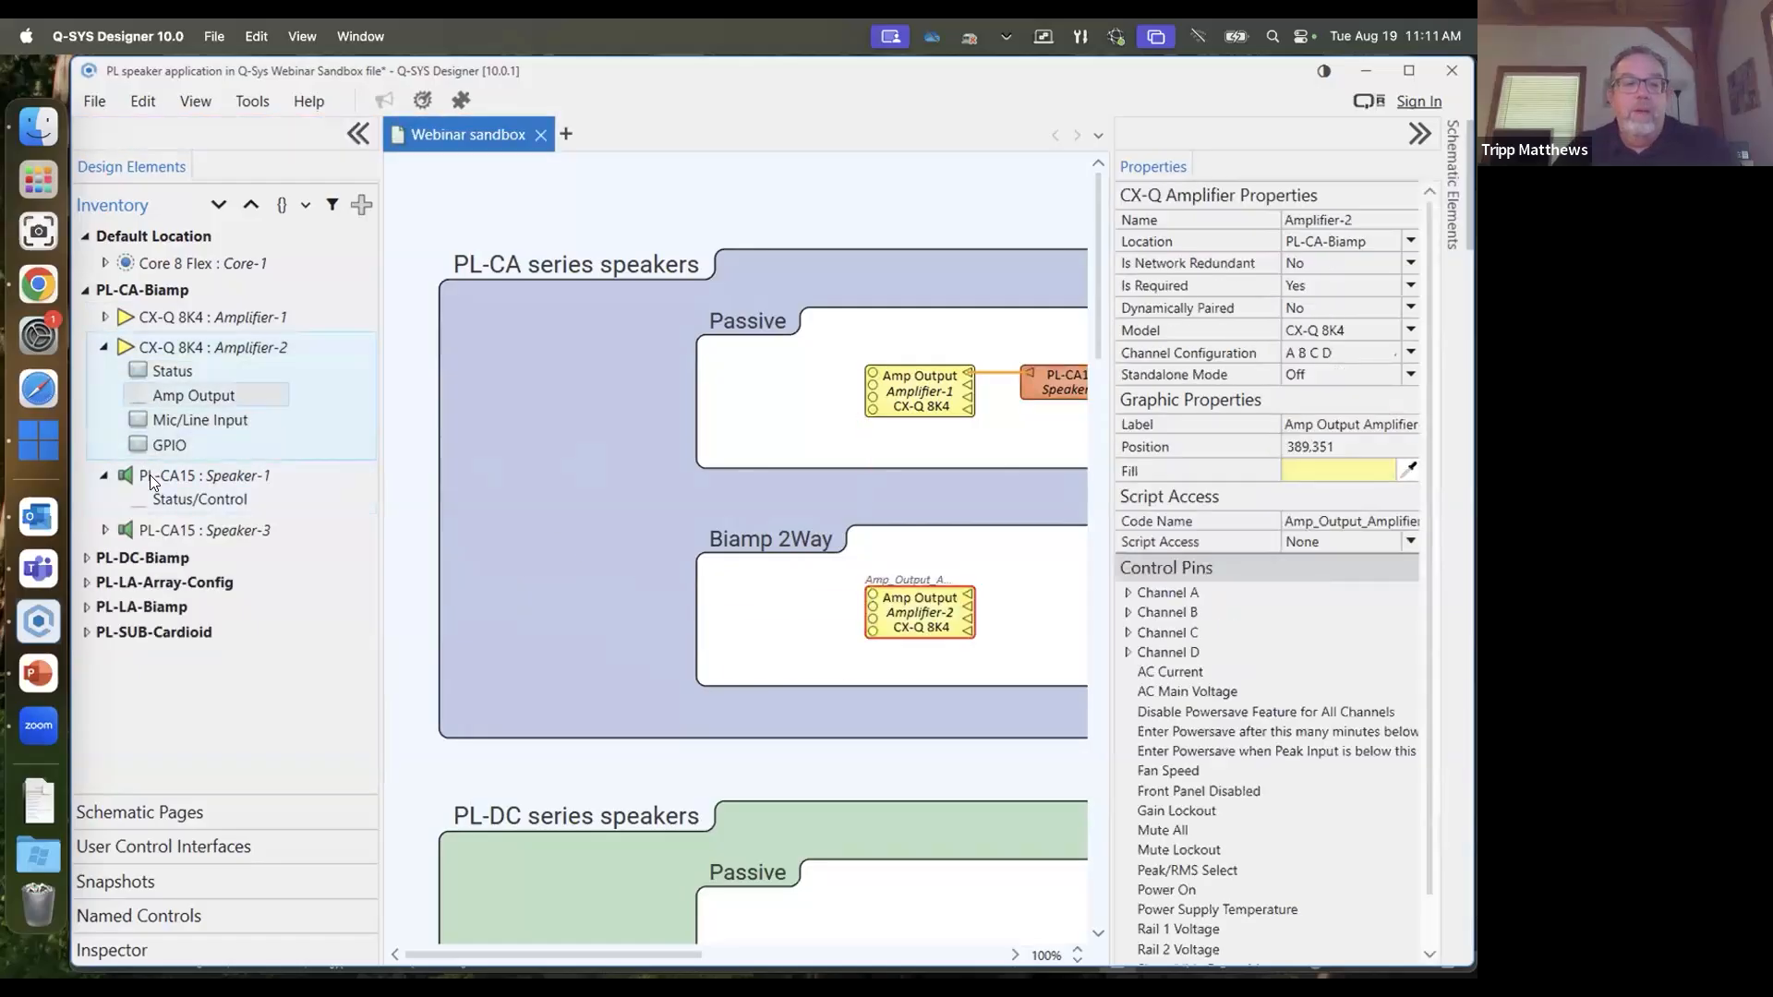
{"action": "left_click", "coordinate": [105, 526]}
{"action": "left_click_drag", "start_coordinate": [135, 550], "coordinate": [1013, 606]}
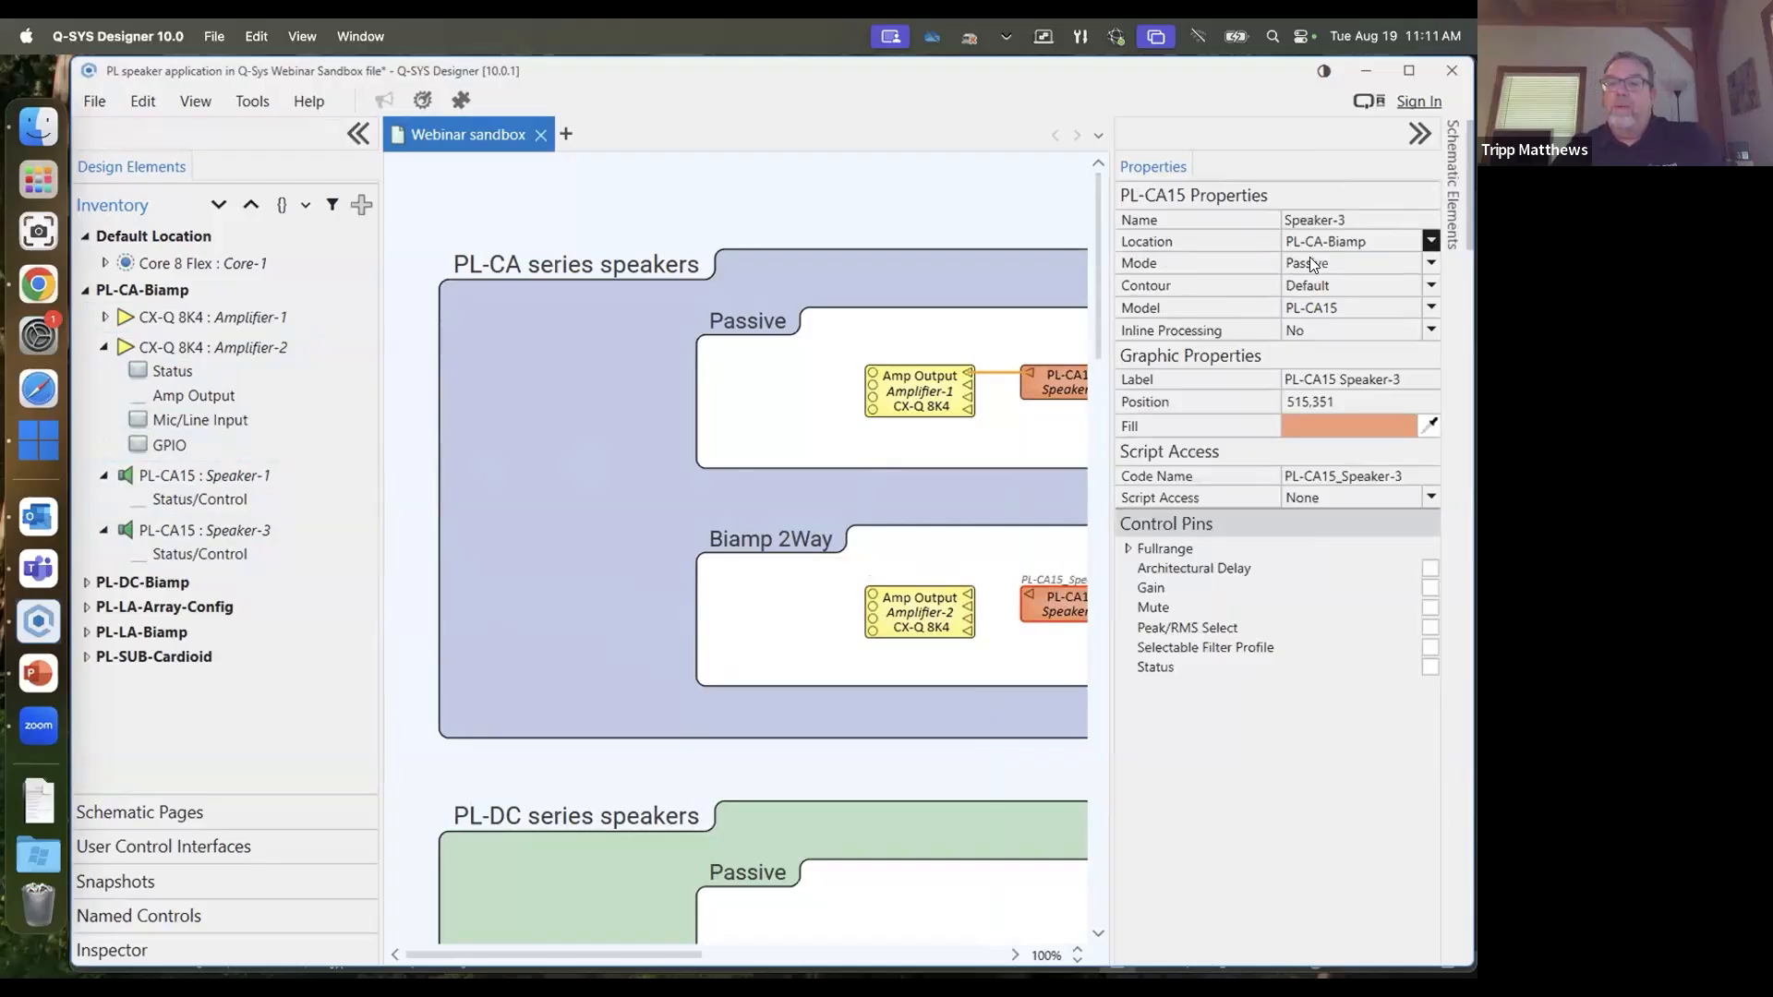
Set Speaker-3's mode to 2-Way and wire its HF and LF pins to the first two outputs of Amplifier-2
{"action": "left_click", "coordinate": [1431, 264]}
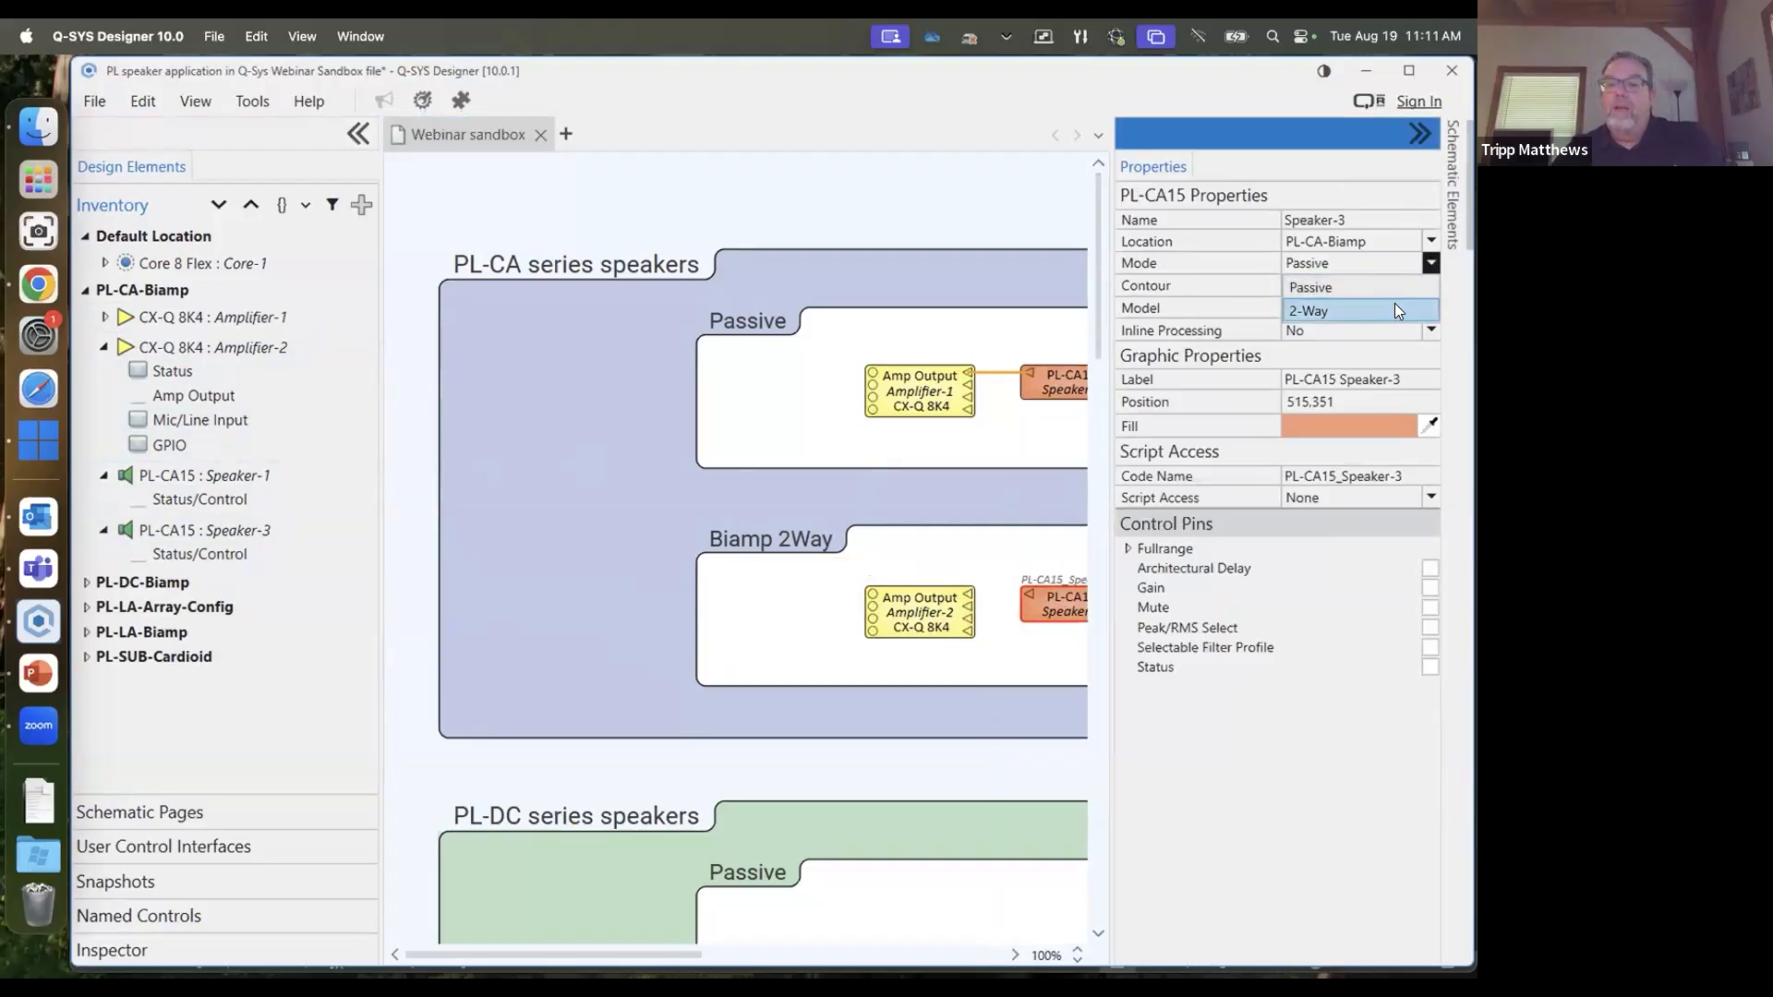
{"action": "left_click", "coordinate": [1394, 310]}
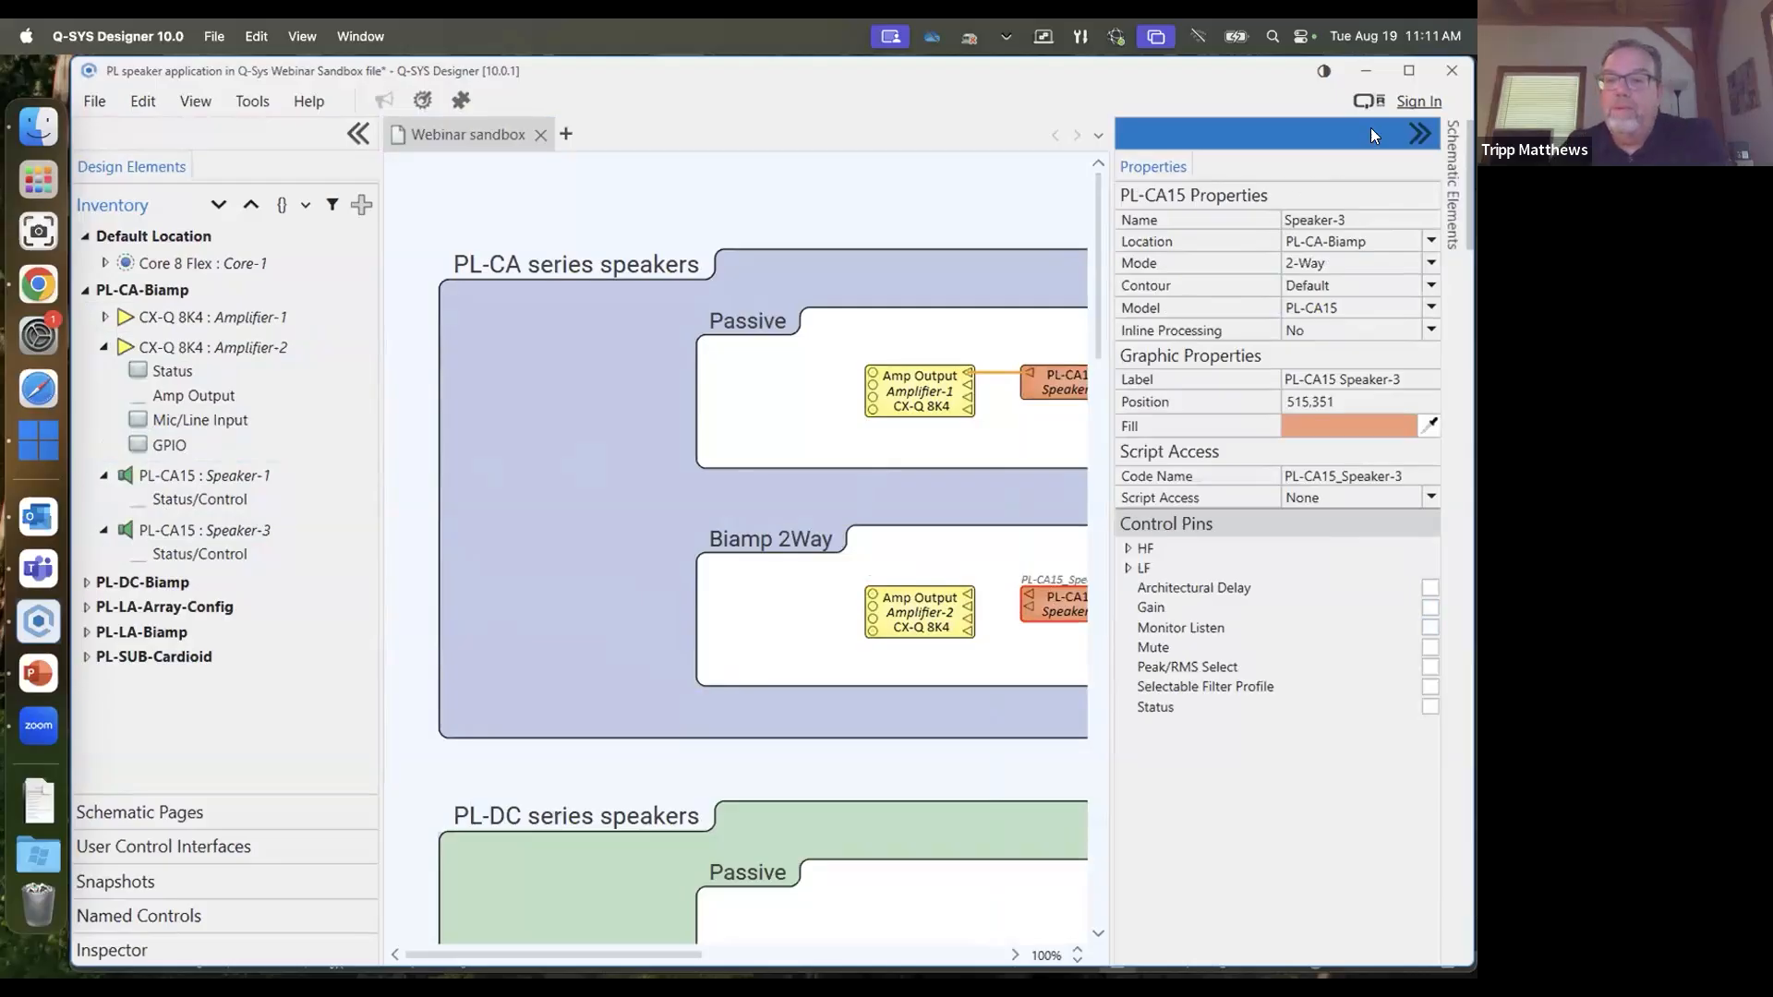
{"action": "left_click", "coordinate": [1415, 134]}
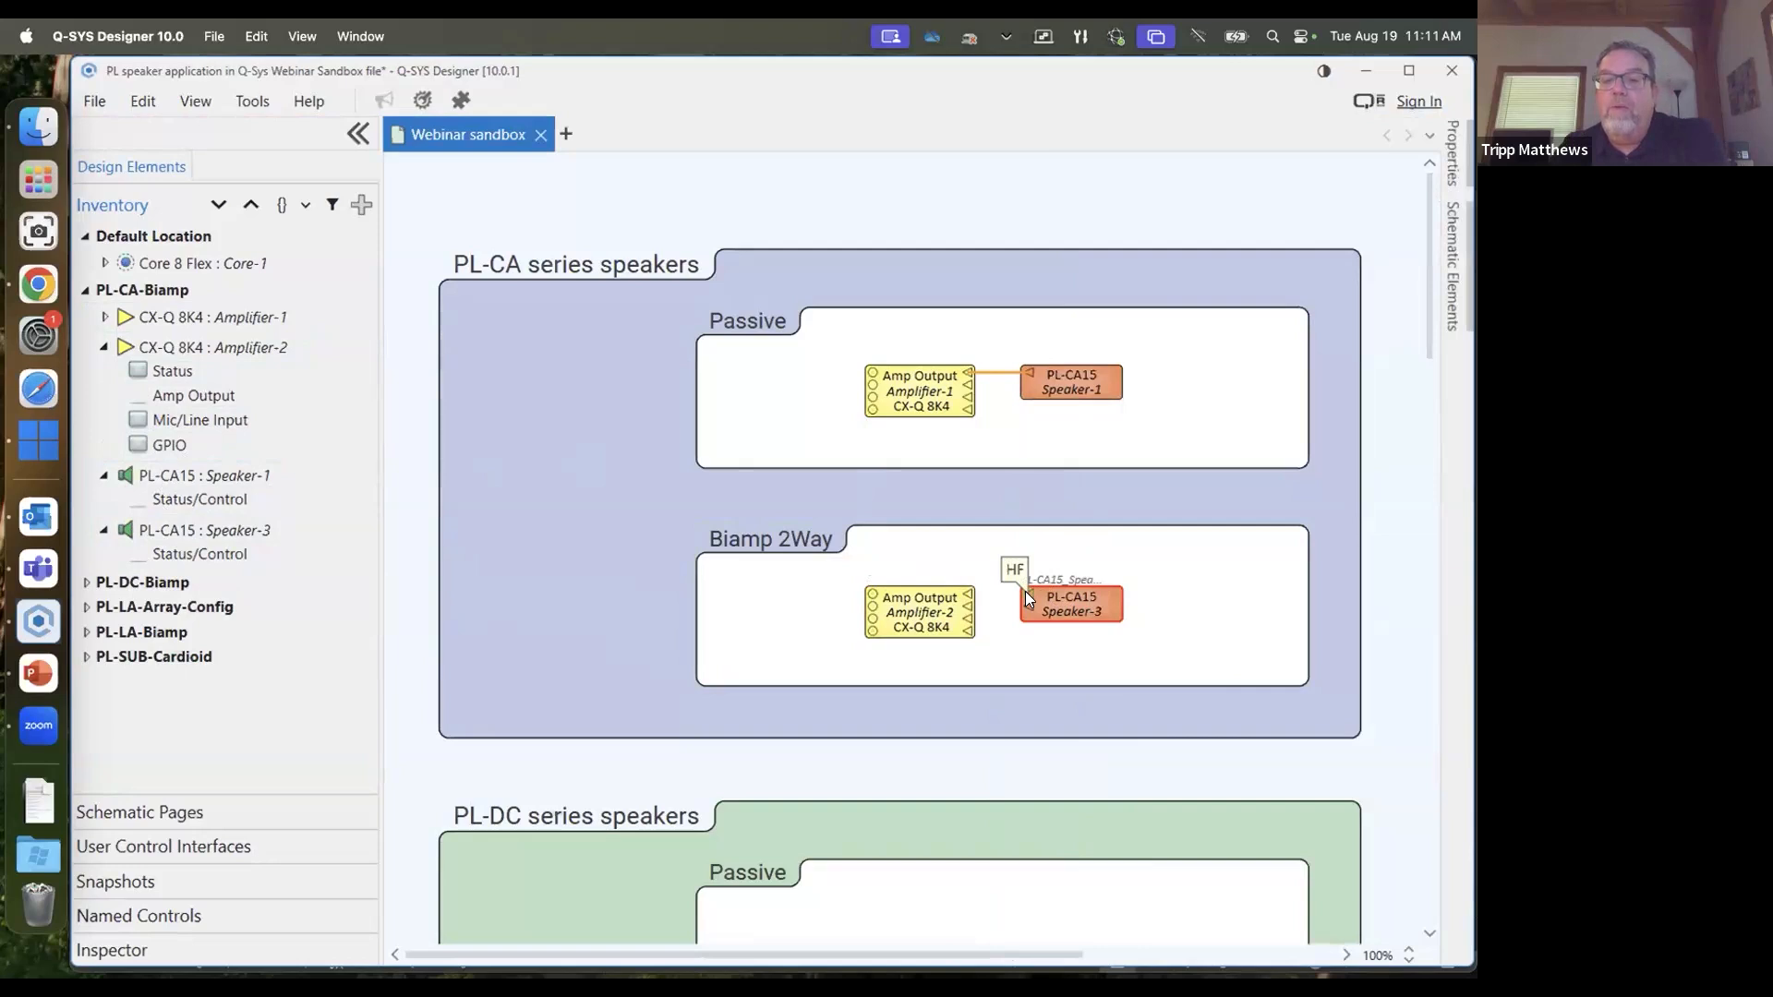
{"action": "left_click_drag", "start_coordinate": [969, 594], "coordinate": [1036, 611]}
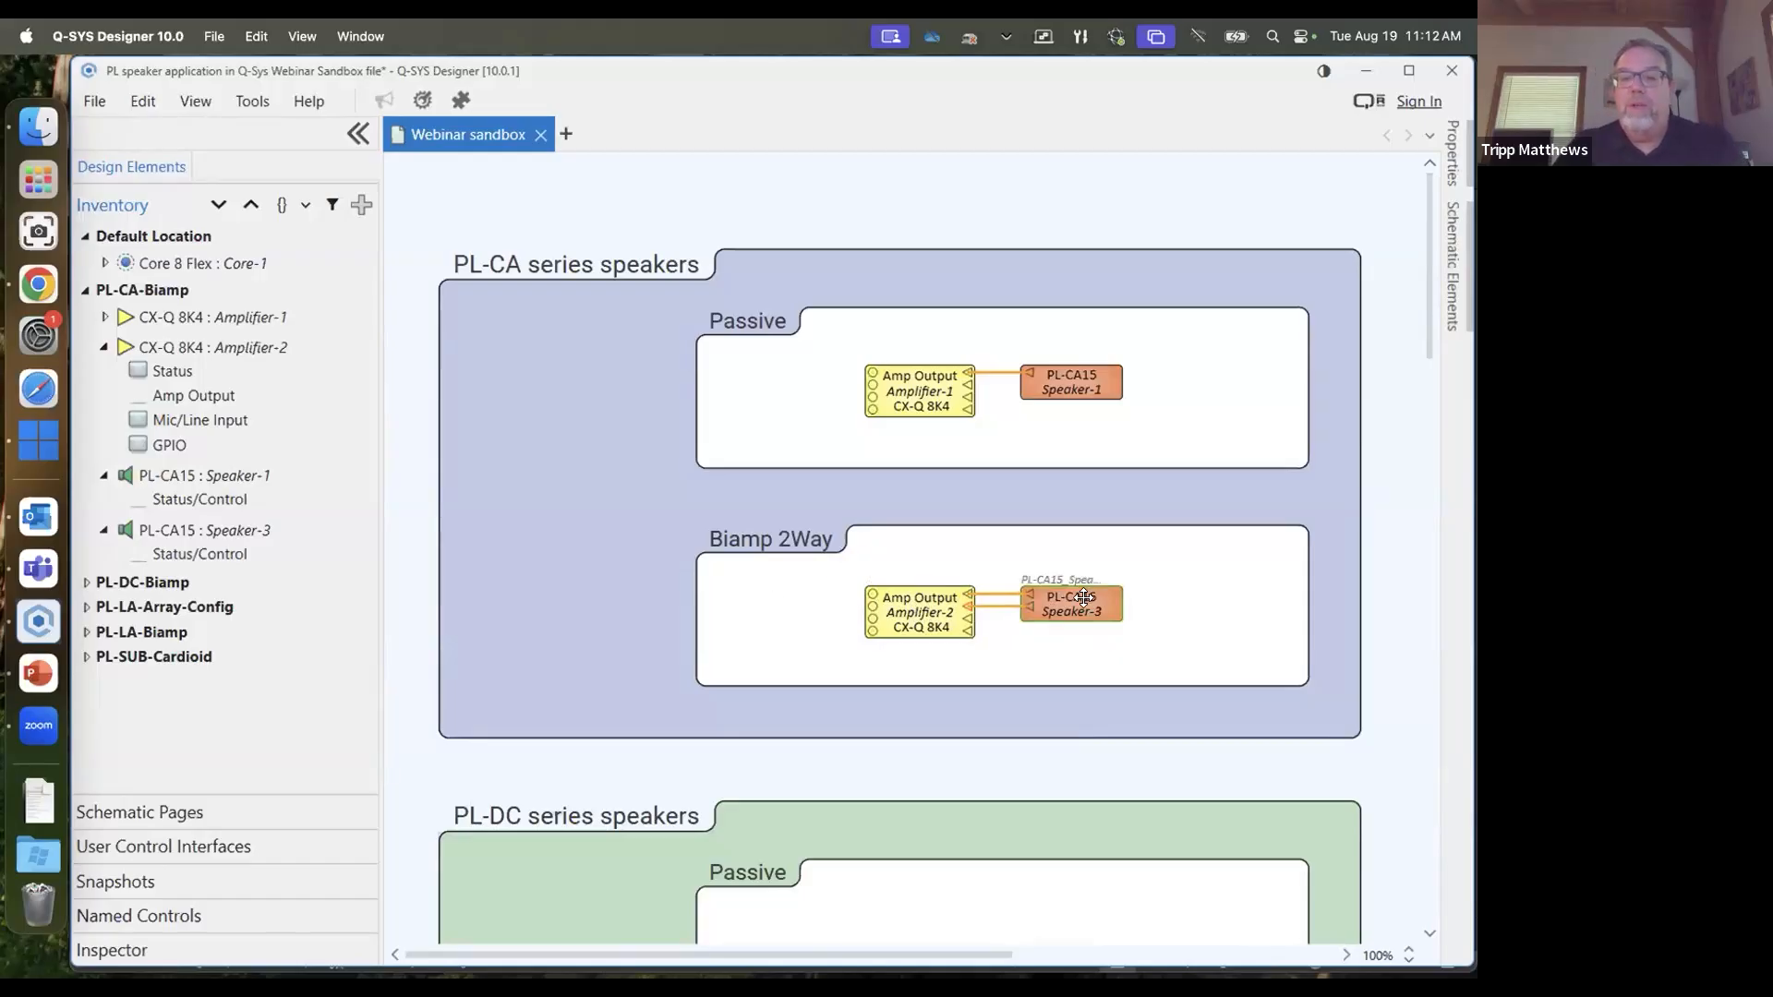
{"action": "left_click", "coordinate": [941, 611]}
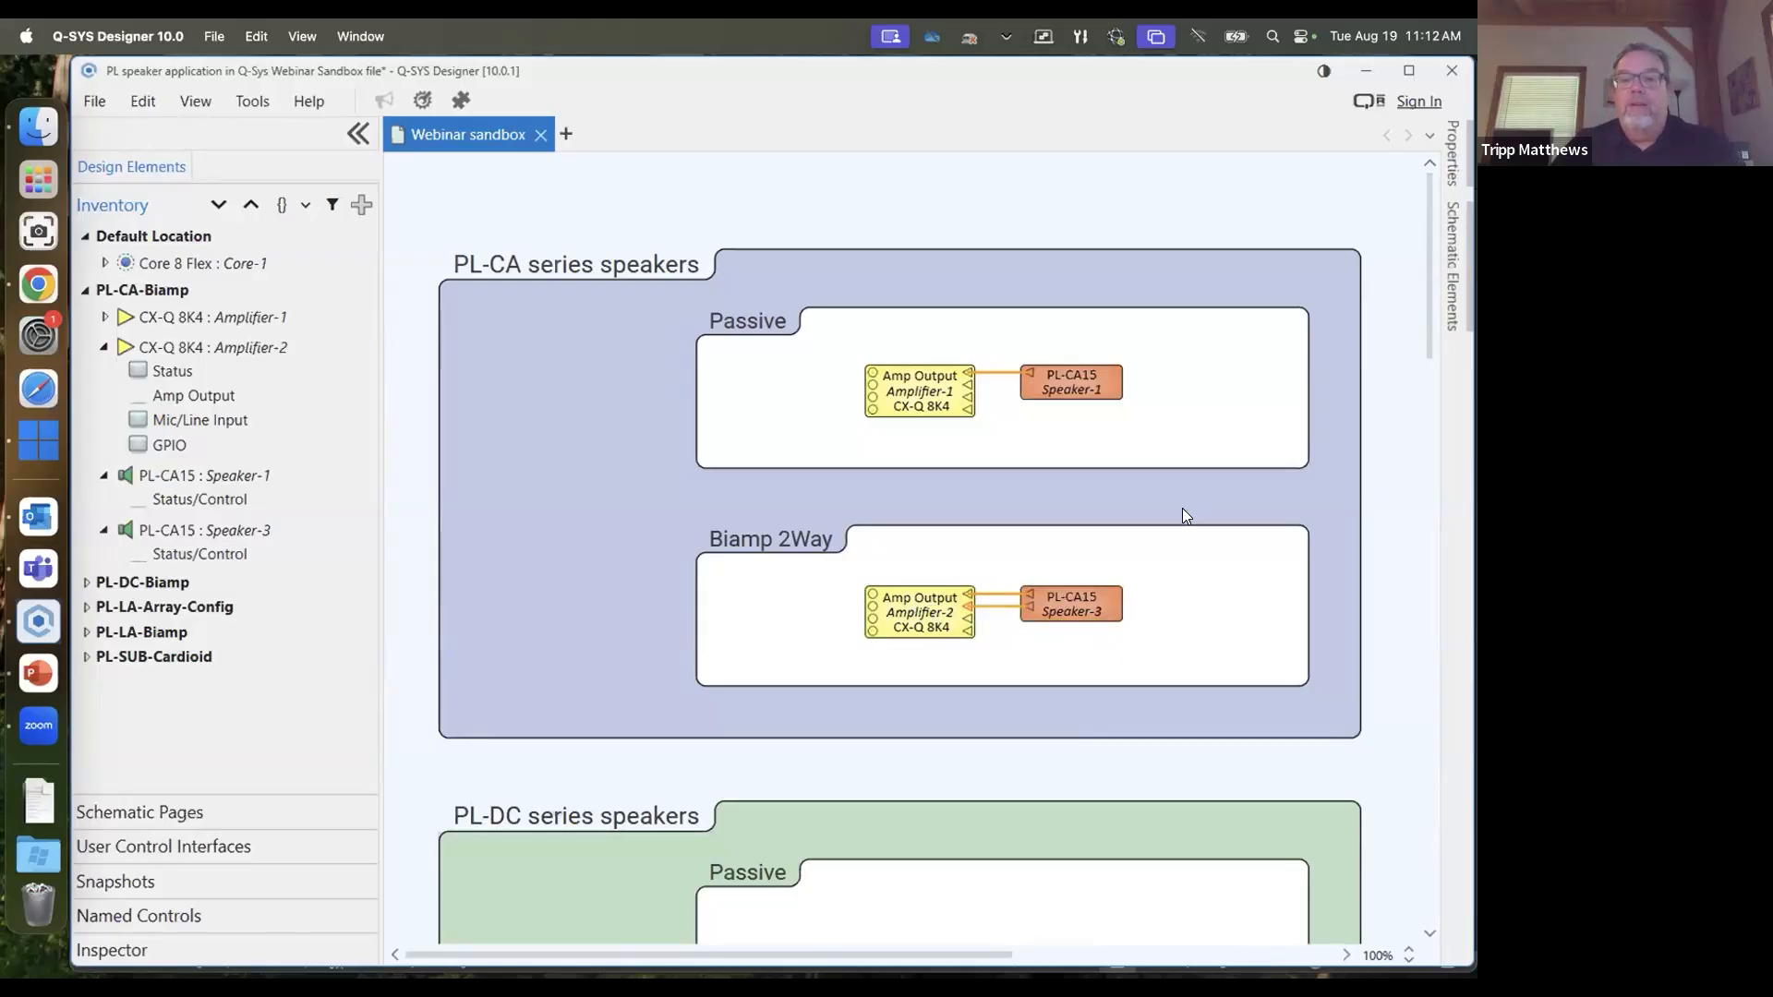
Place Amplifier-3's Amp Output block and the PL-DC12 Speaker-2 in the Passive box of the PL-DC series section
{"action": "scroll", "coordinate": [1186, 515], "scroll_direction": "down", "scroll_amount": 5}
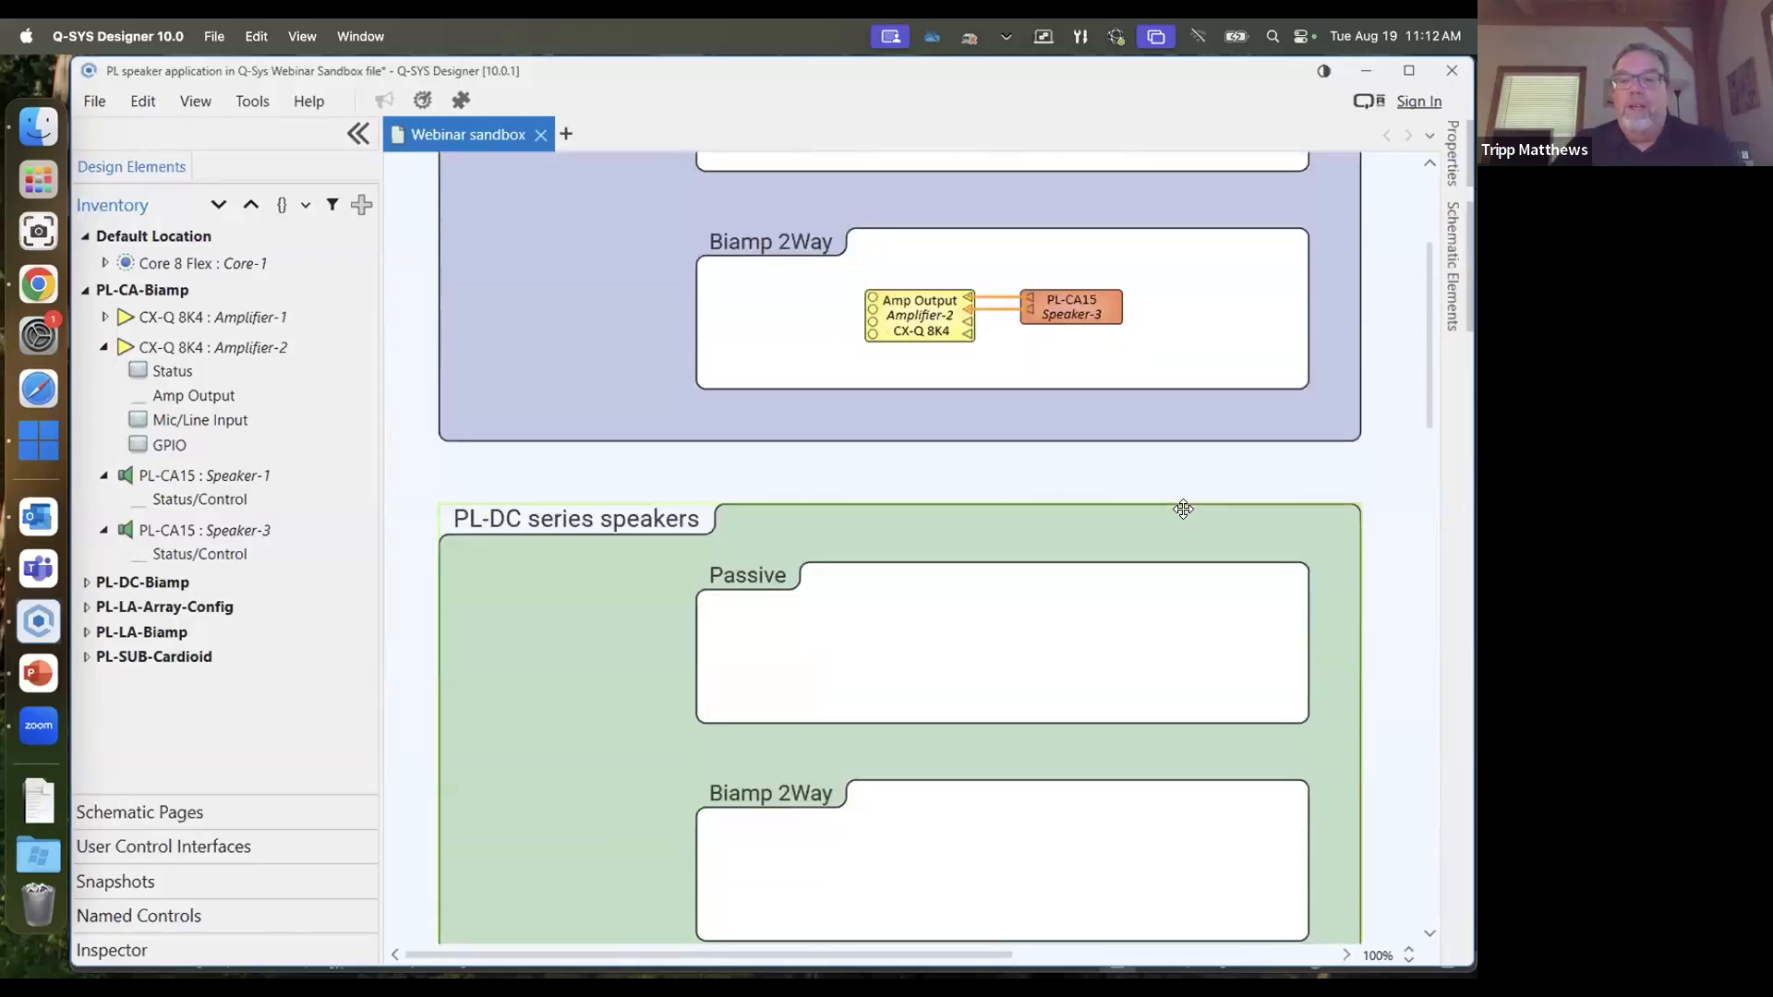
{"action": "scroll", "coordinate": [1185, 514], "scroll_direction": "down", "scroll_amount": 2}
{"action": "scroll", "coordinate": [1188, 517], "scroll_direction": "down", "scroll_amount": 3}
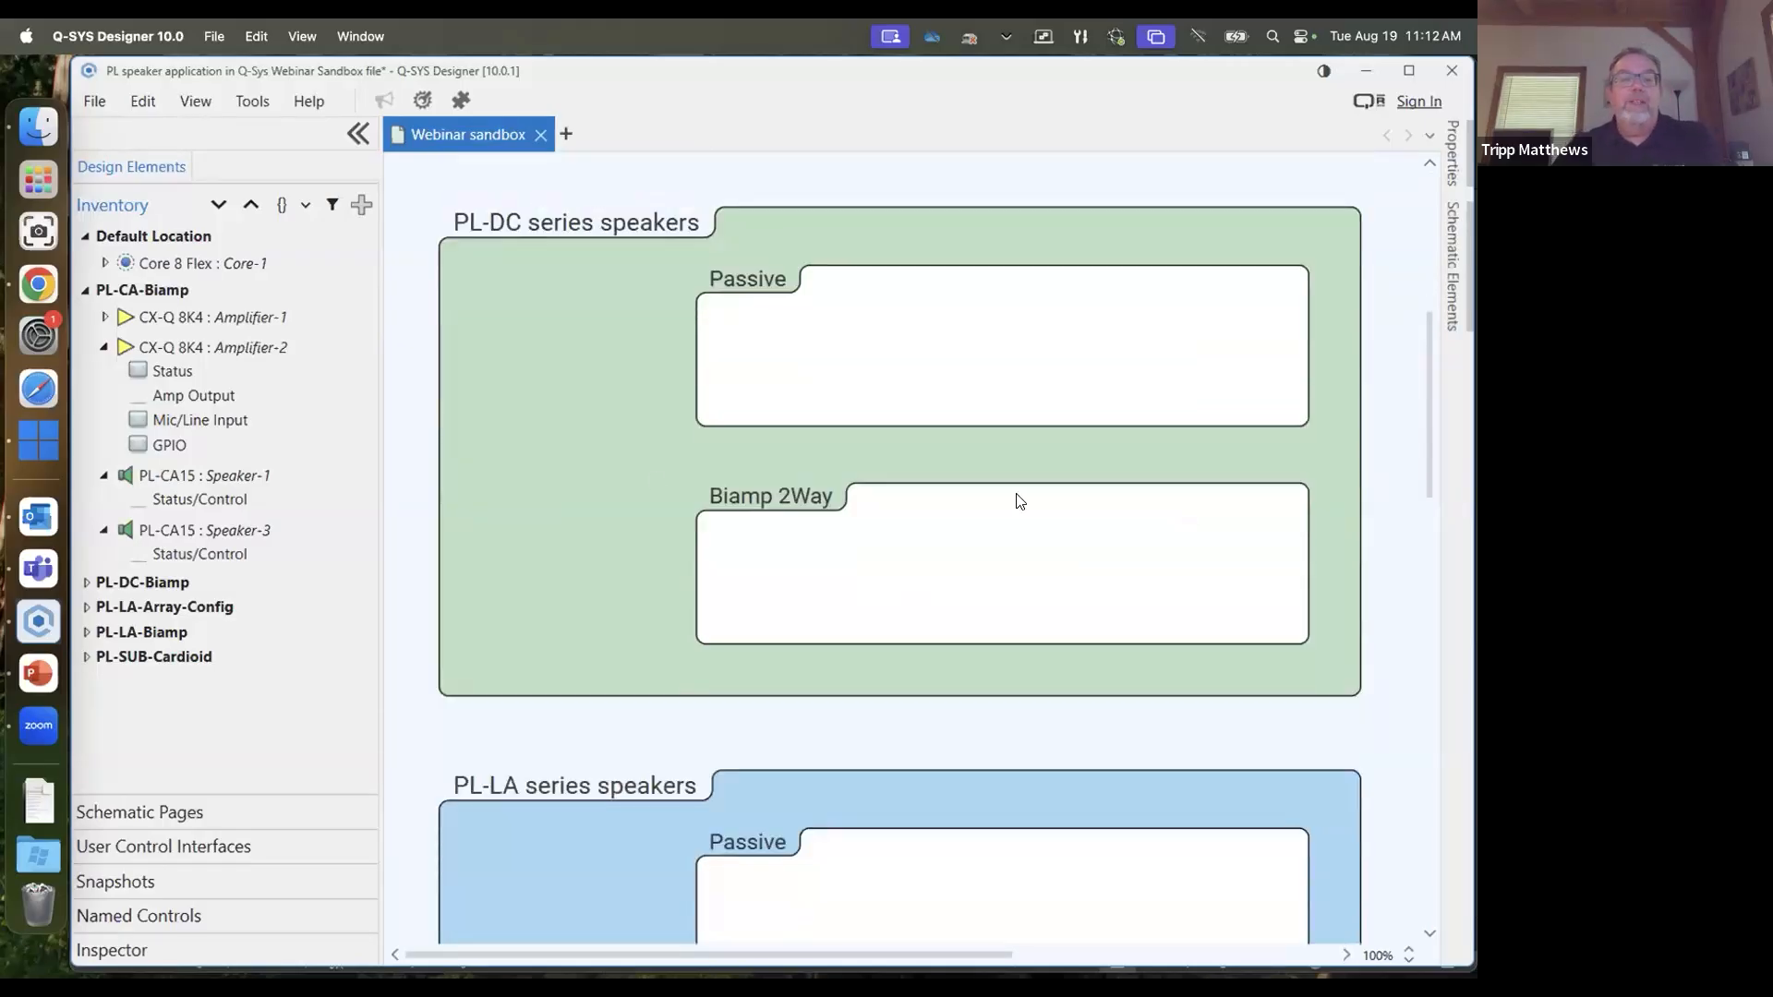
{"action": "left_click", "coordinate": [87, 292]}
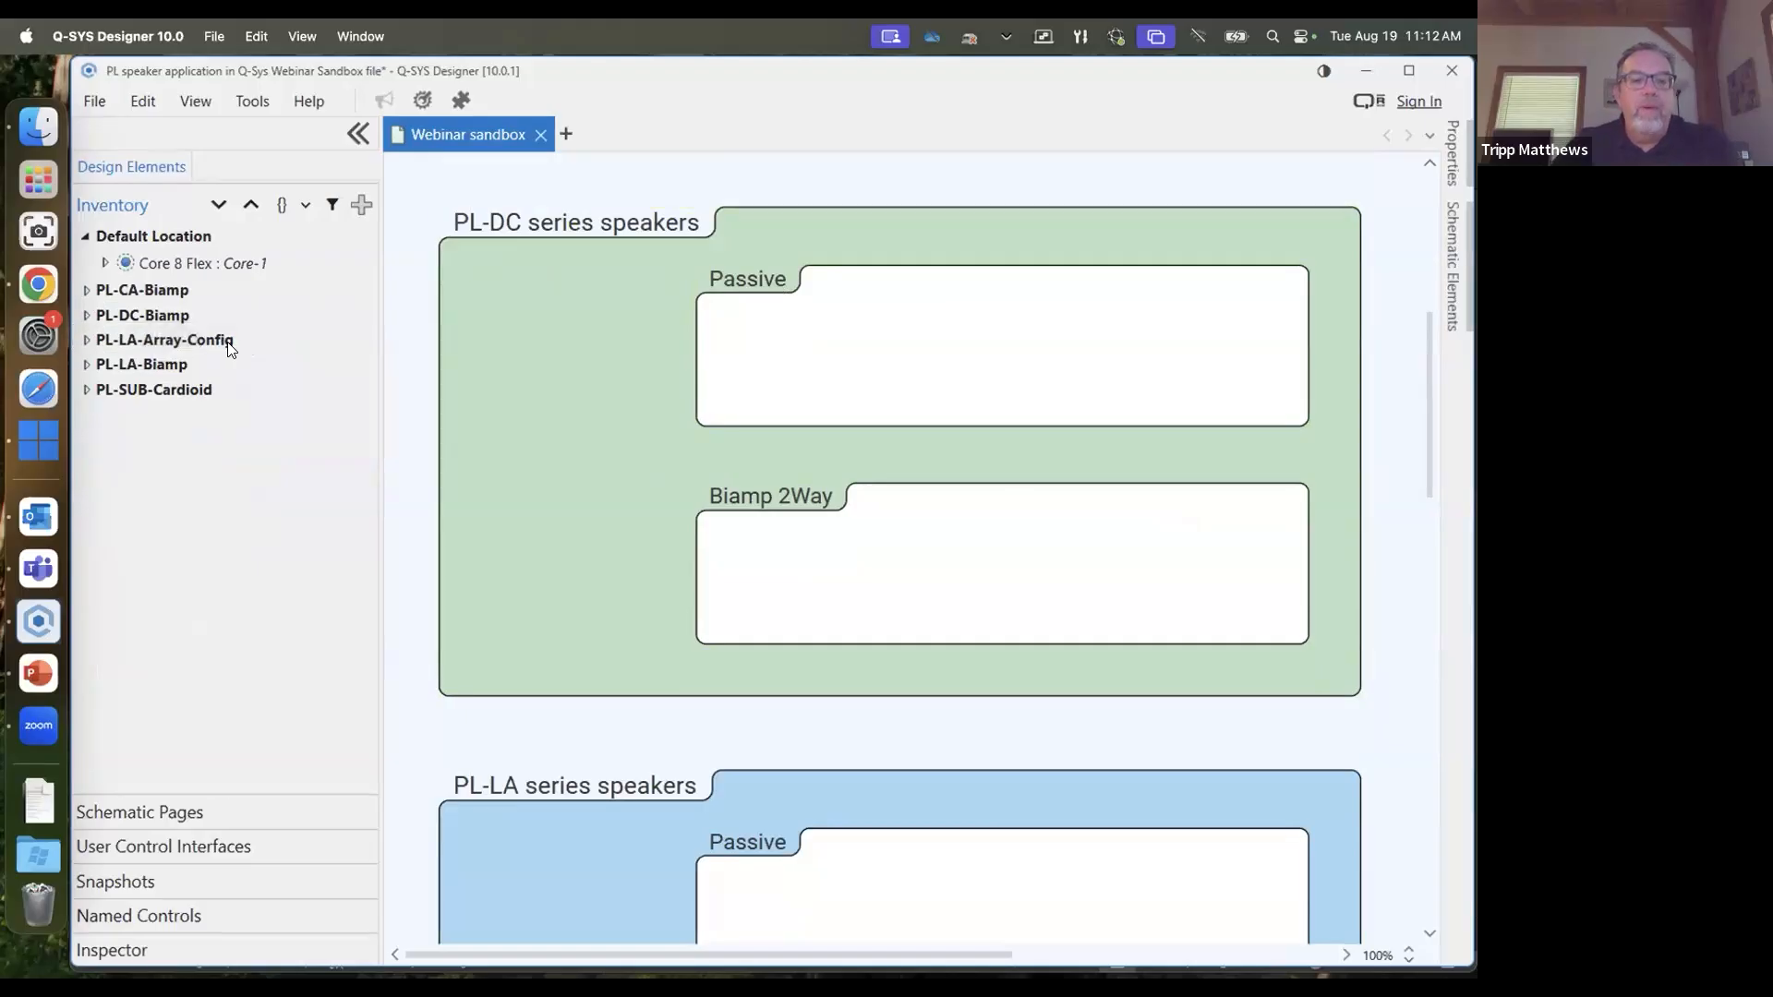
{"action": "left_click", "coordinate": [84, 316]}
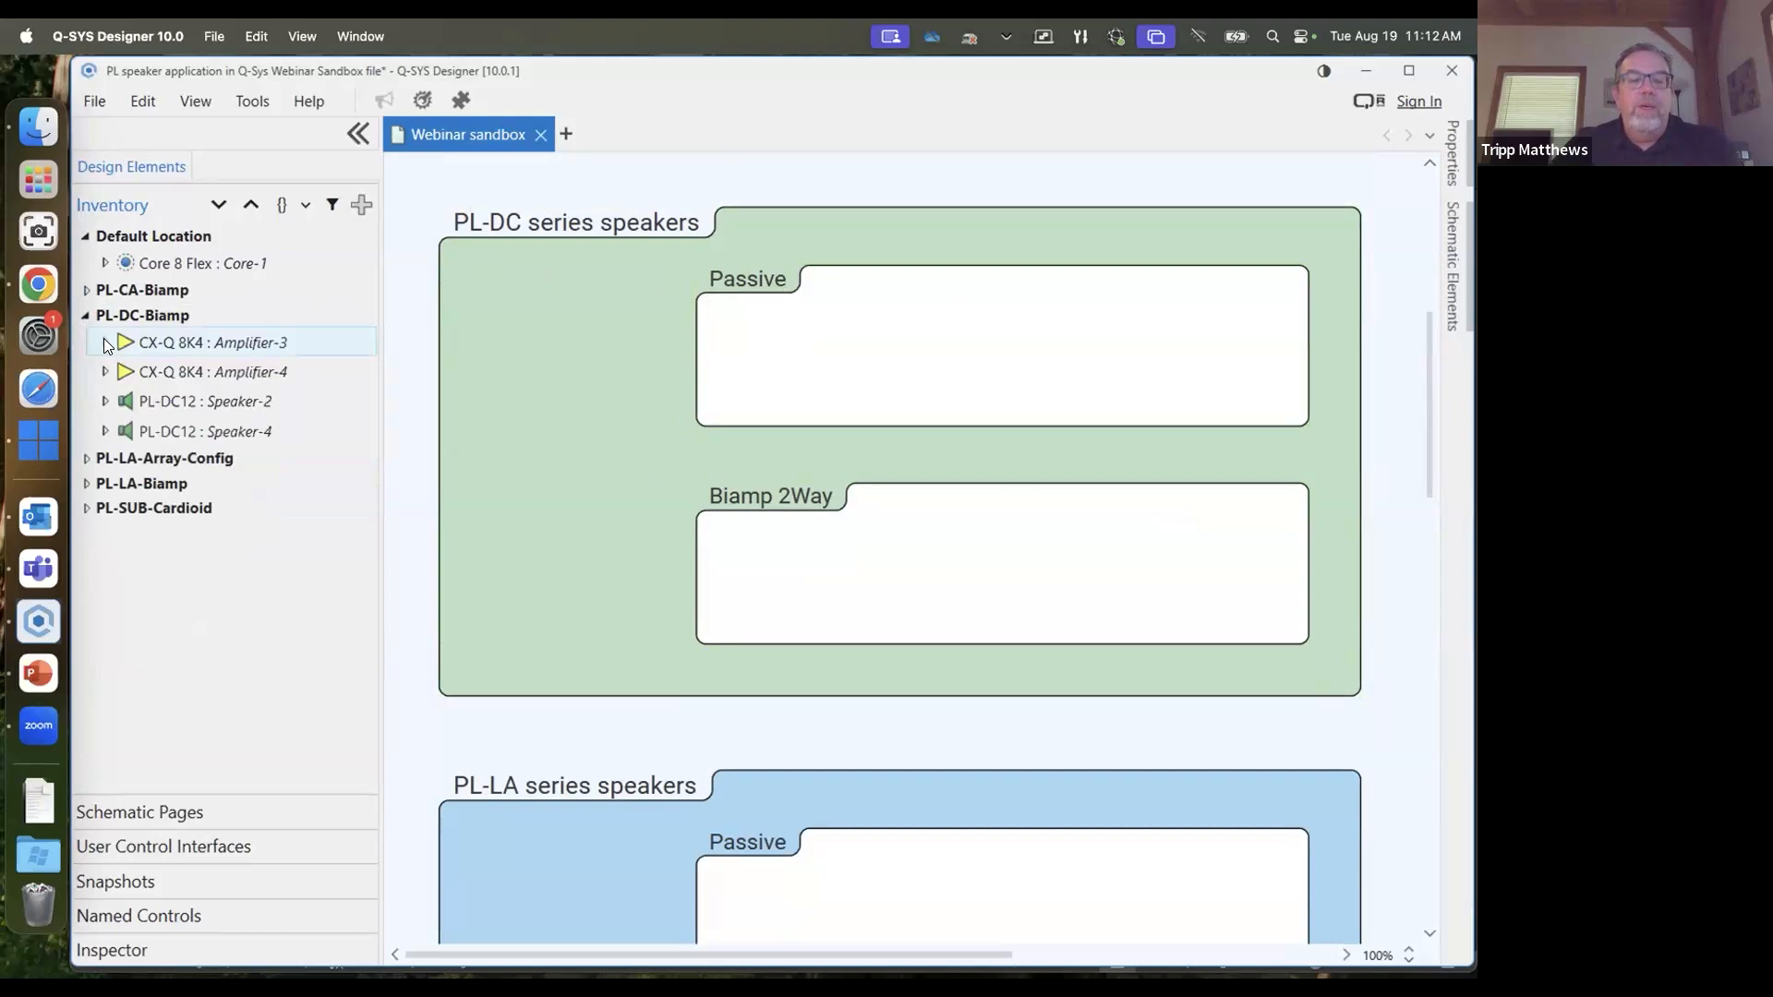
{"action": "left_click", "coordinate": [104, 343]}
{"action": "left_click_drag", "start_coordinate": [140, 390], "coordinate": [821, 315]}
{"action": "scroll", "coordinate": [822, 319], "scroll_direction": "down", "scroll_amount": 1}
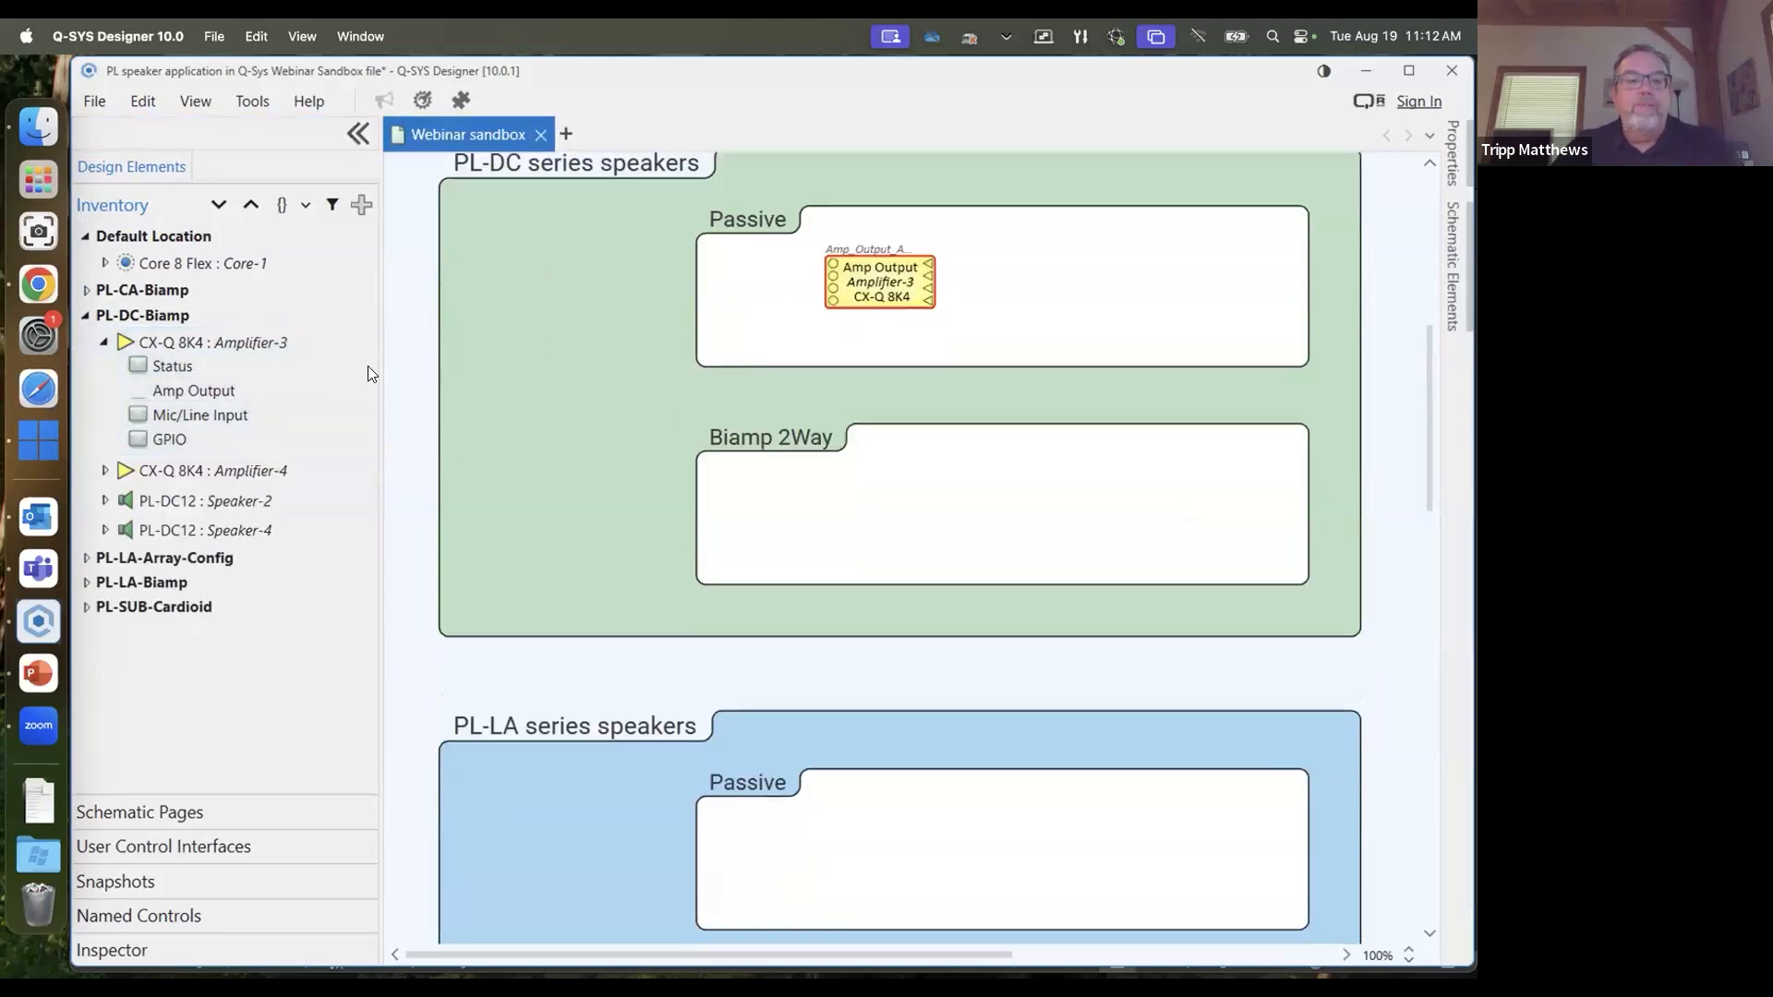
{"action": "left_click", "coordinate": [105, 501]}
{"action": "left_click_drag", "start_coordinate": [135, 525], "coordinate": [982, 268]}
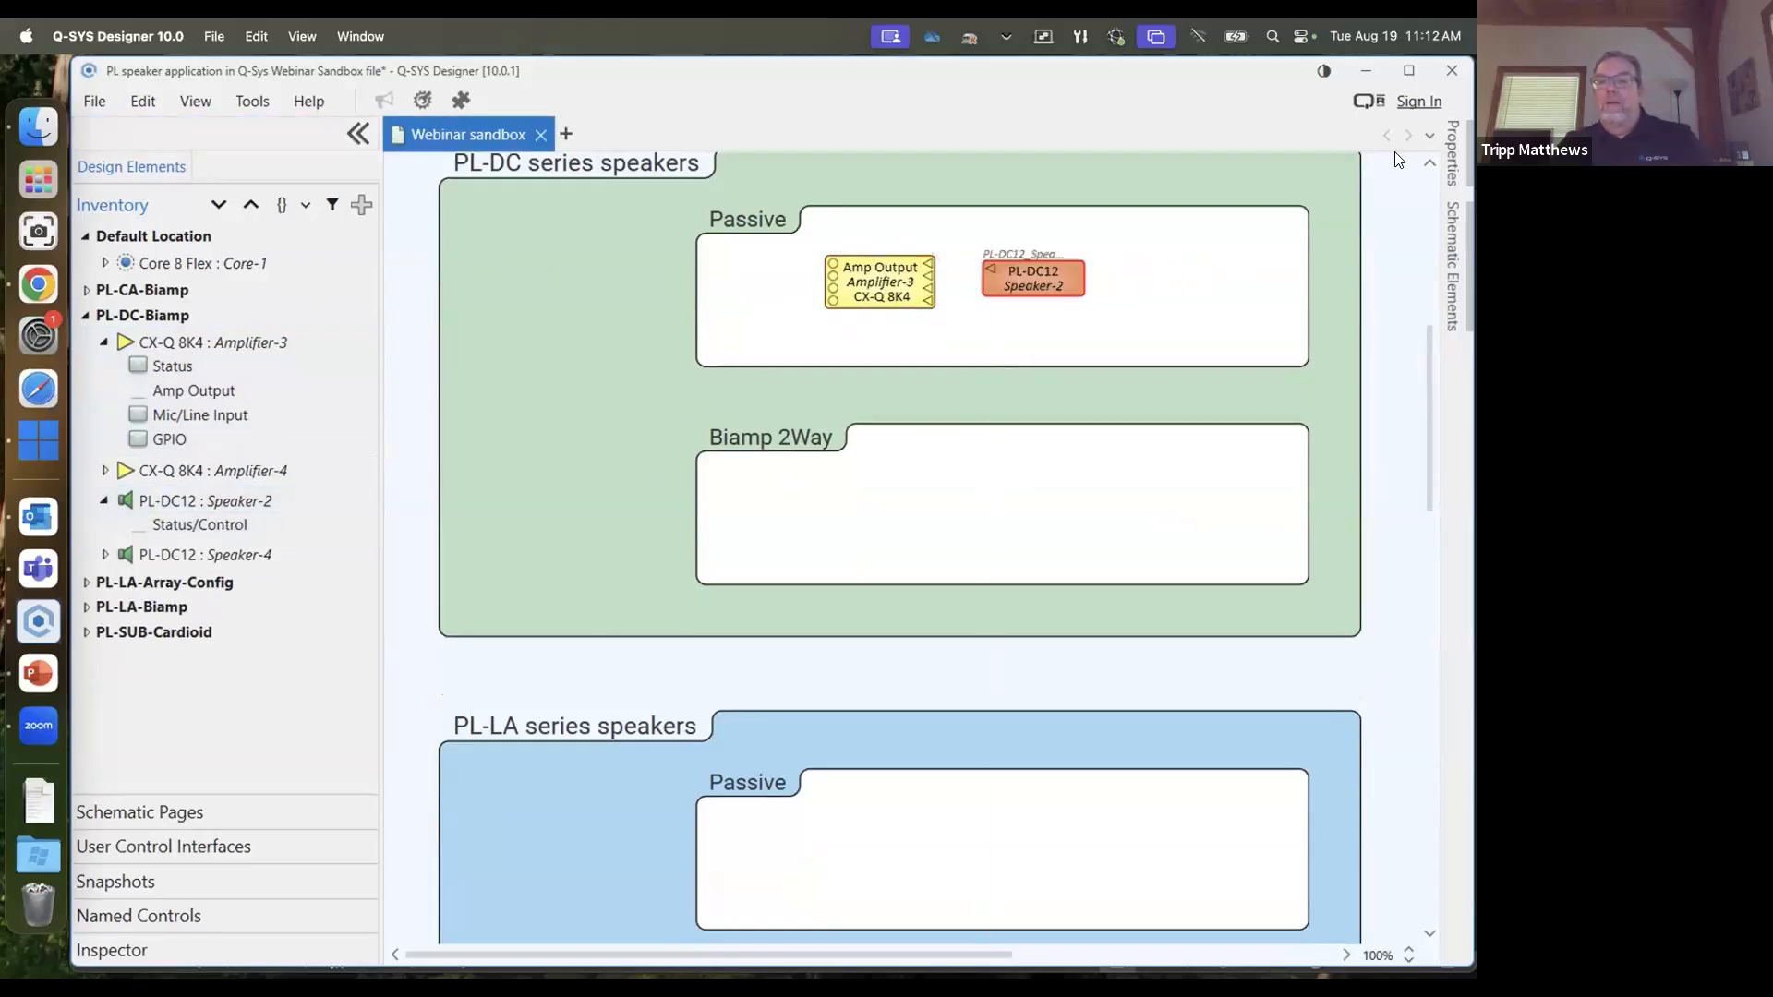
Move Speaker-2 slightly closer to Amplifier-3 in the PL-DC Passive box and select the 90x50 contour for it
{"action": "left_click", "coordinate": [1450, 145]}
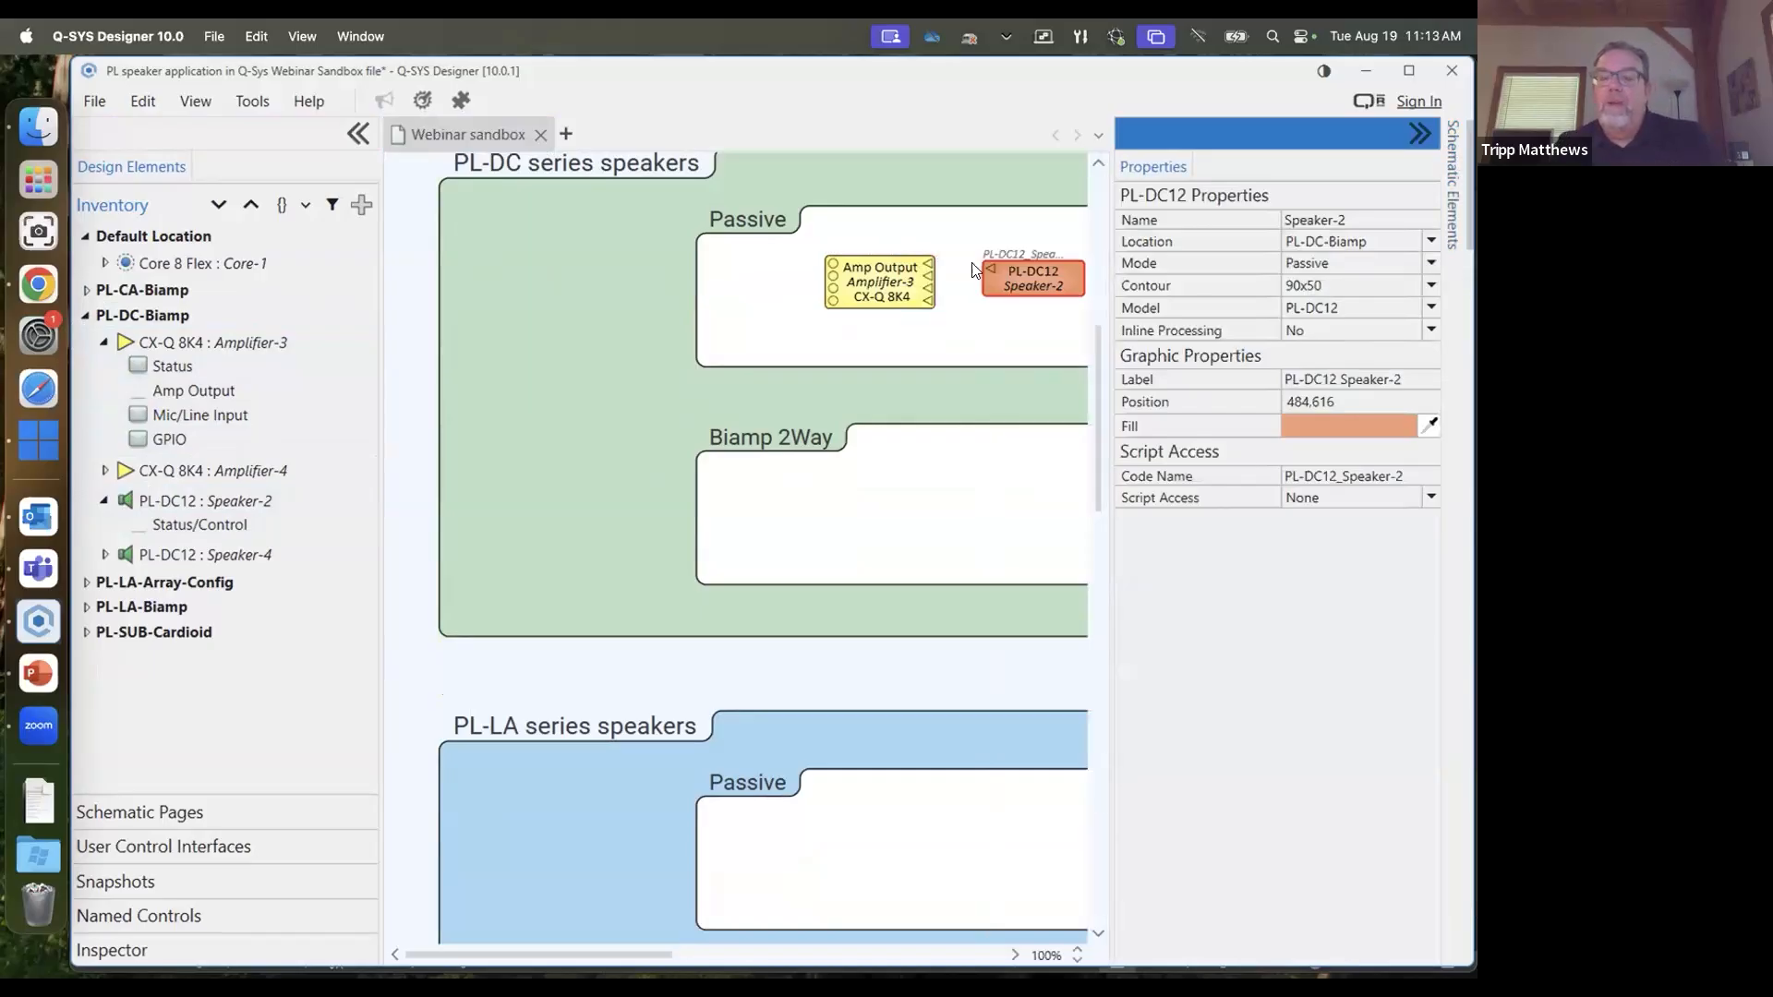
{"action": "left_click", "coordinate": [1012, 282]}
{"action": "left_click_drag", "start_coordinate": [1010, 282], "coordinate": [1002, 277]}
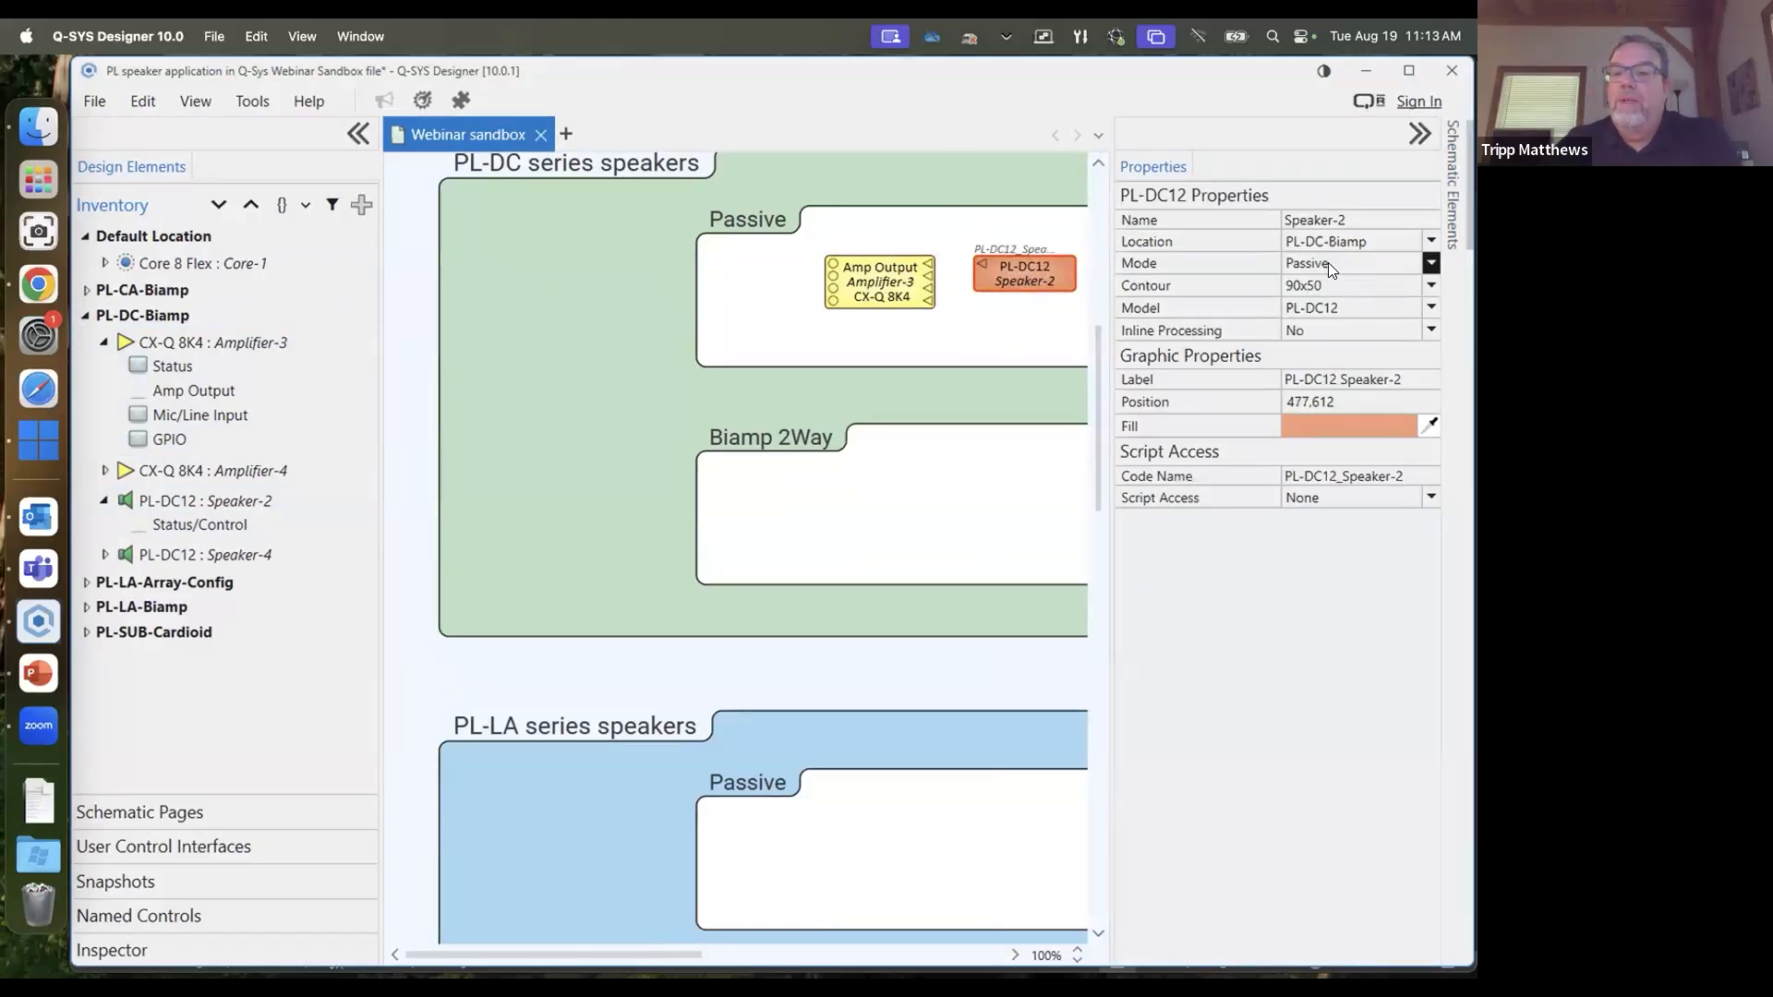
{"action": "left_click", "coordinate": [1429, 286]}
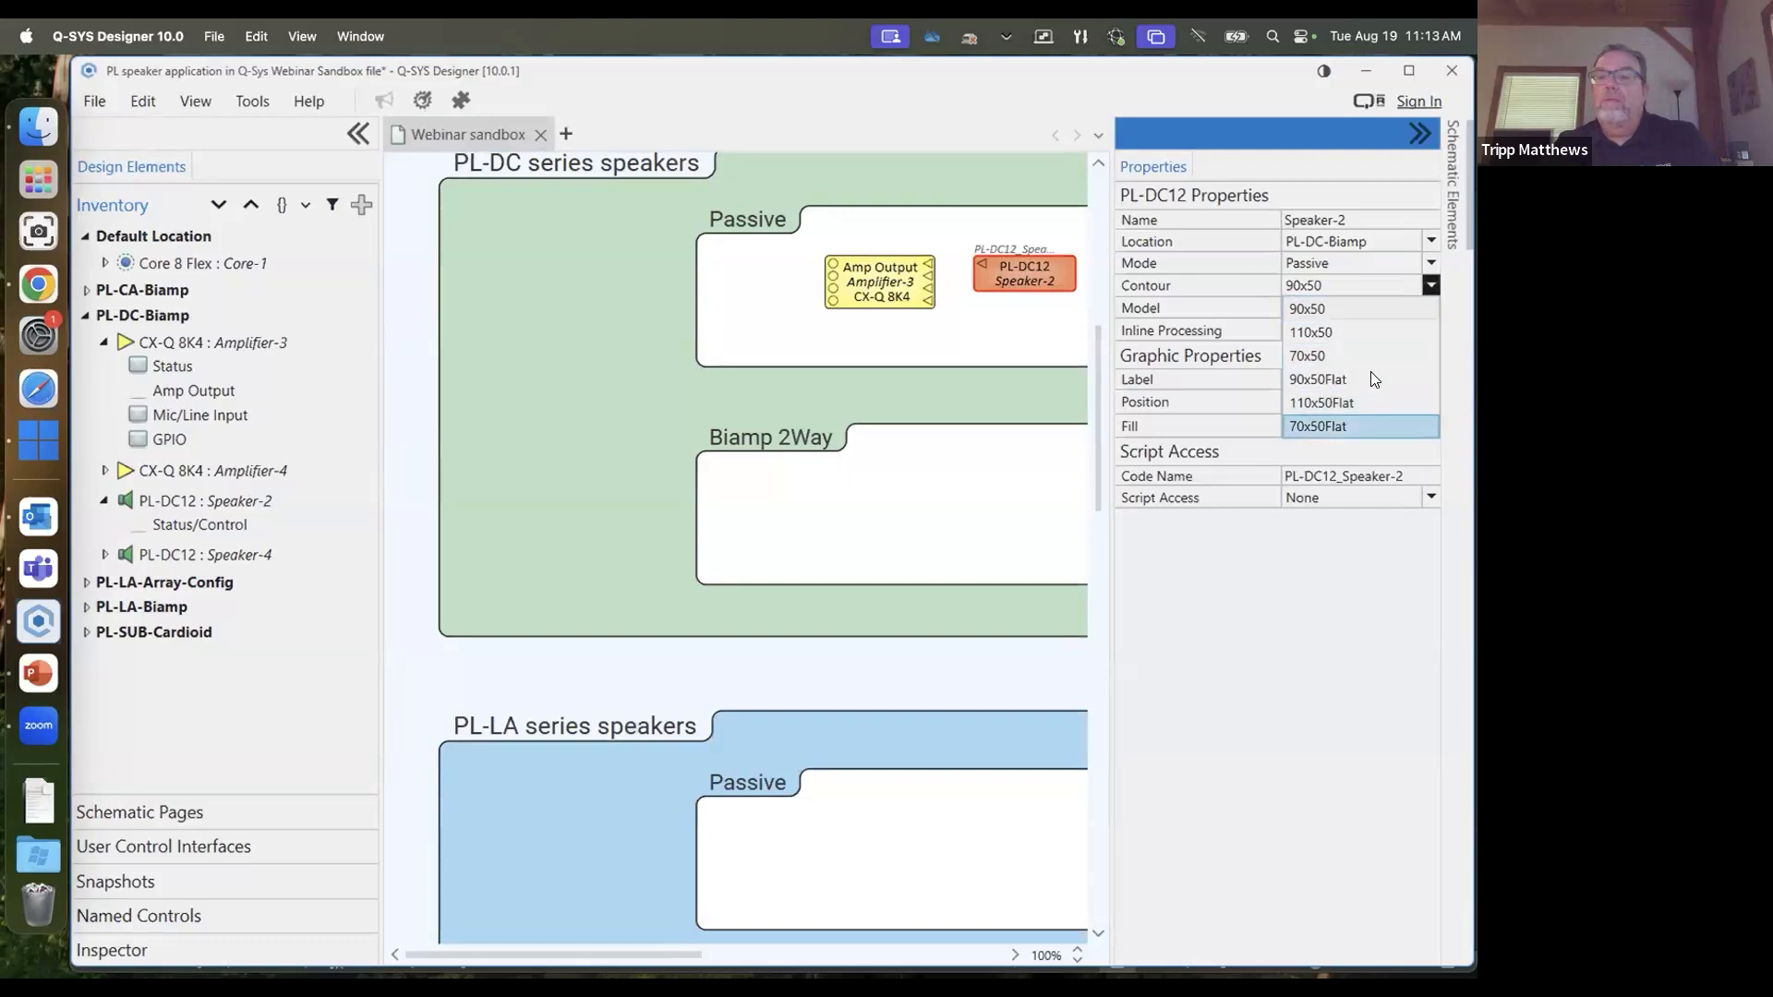
{"action": "left_click", "coordinate": [1324, 308]}
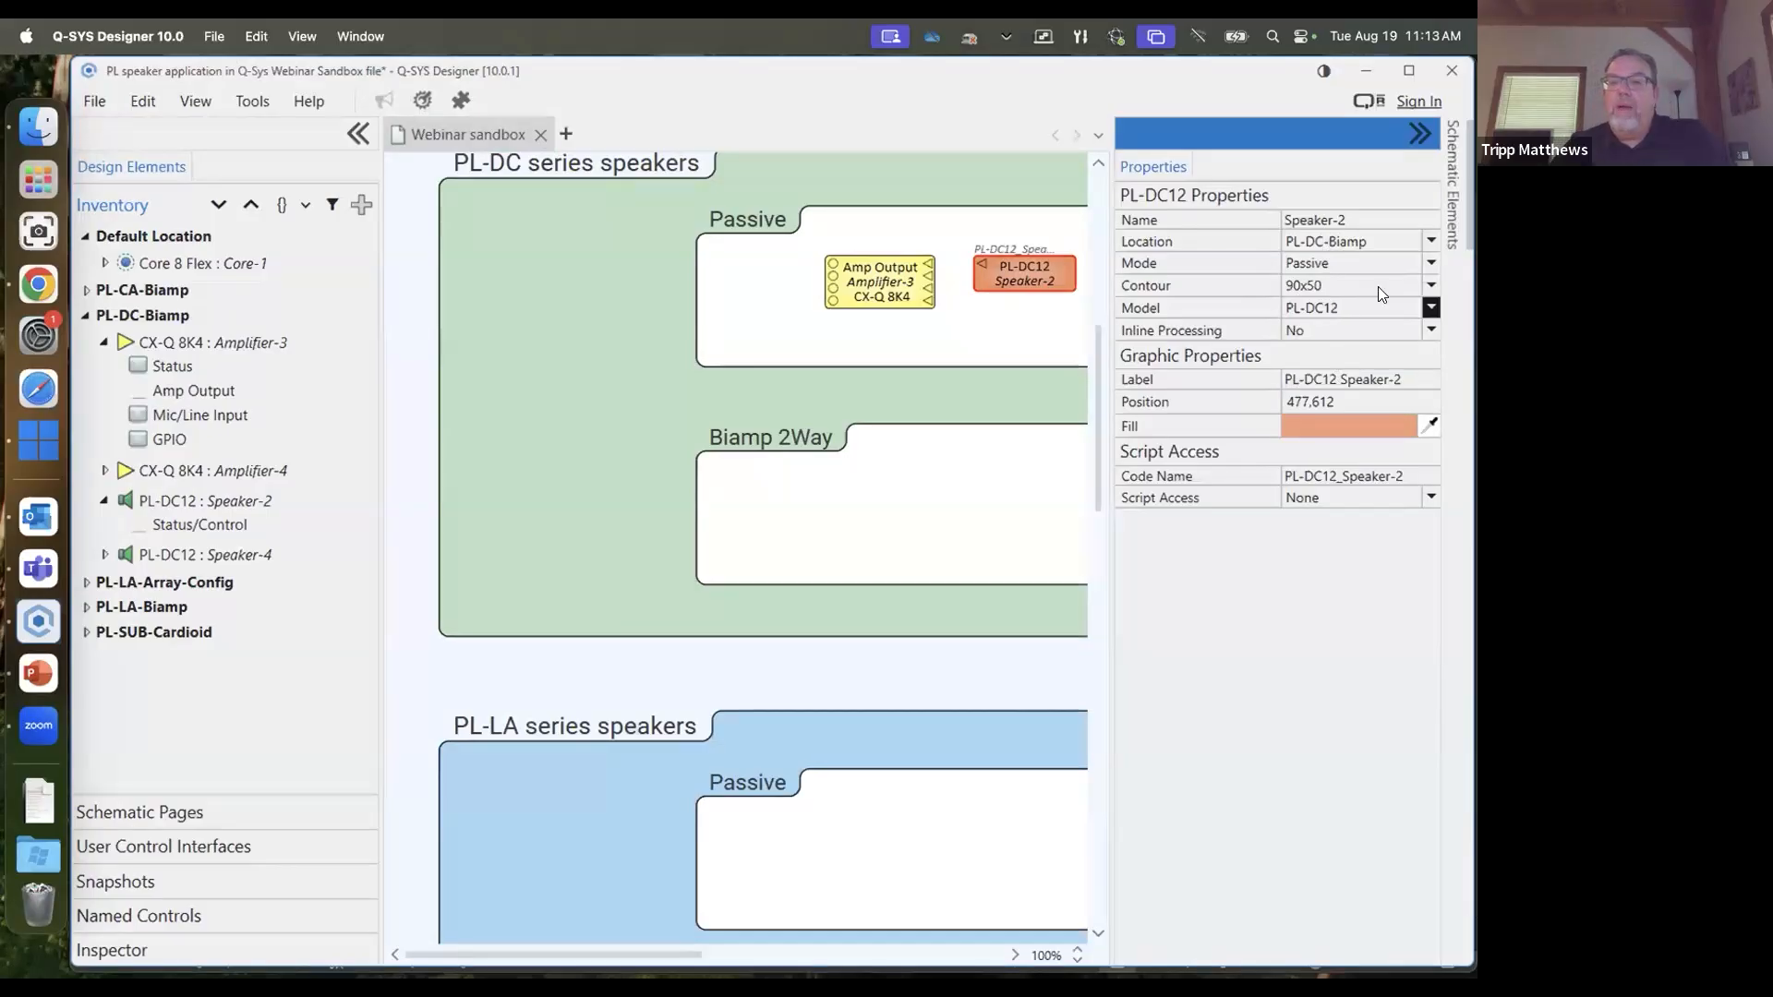
Emulate the design with Speaker-2's control window open and examine its High Pass filter options
{"action": "left_click", "coordinate": [1010, 272]}
{"action": "double_click", "coordinate": [1011, 271]}
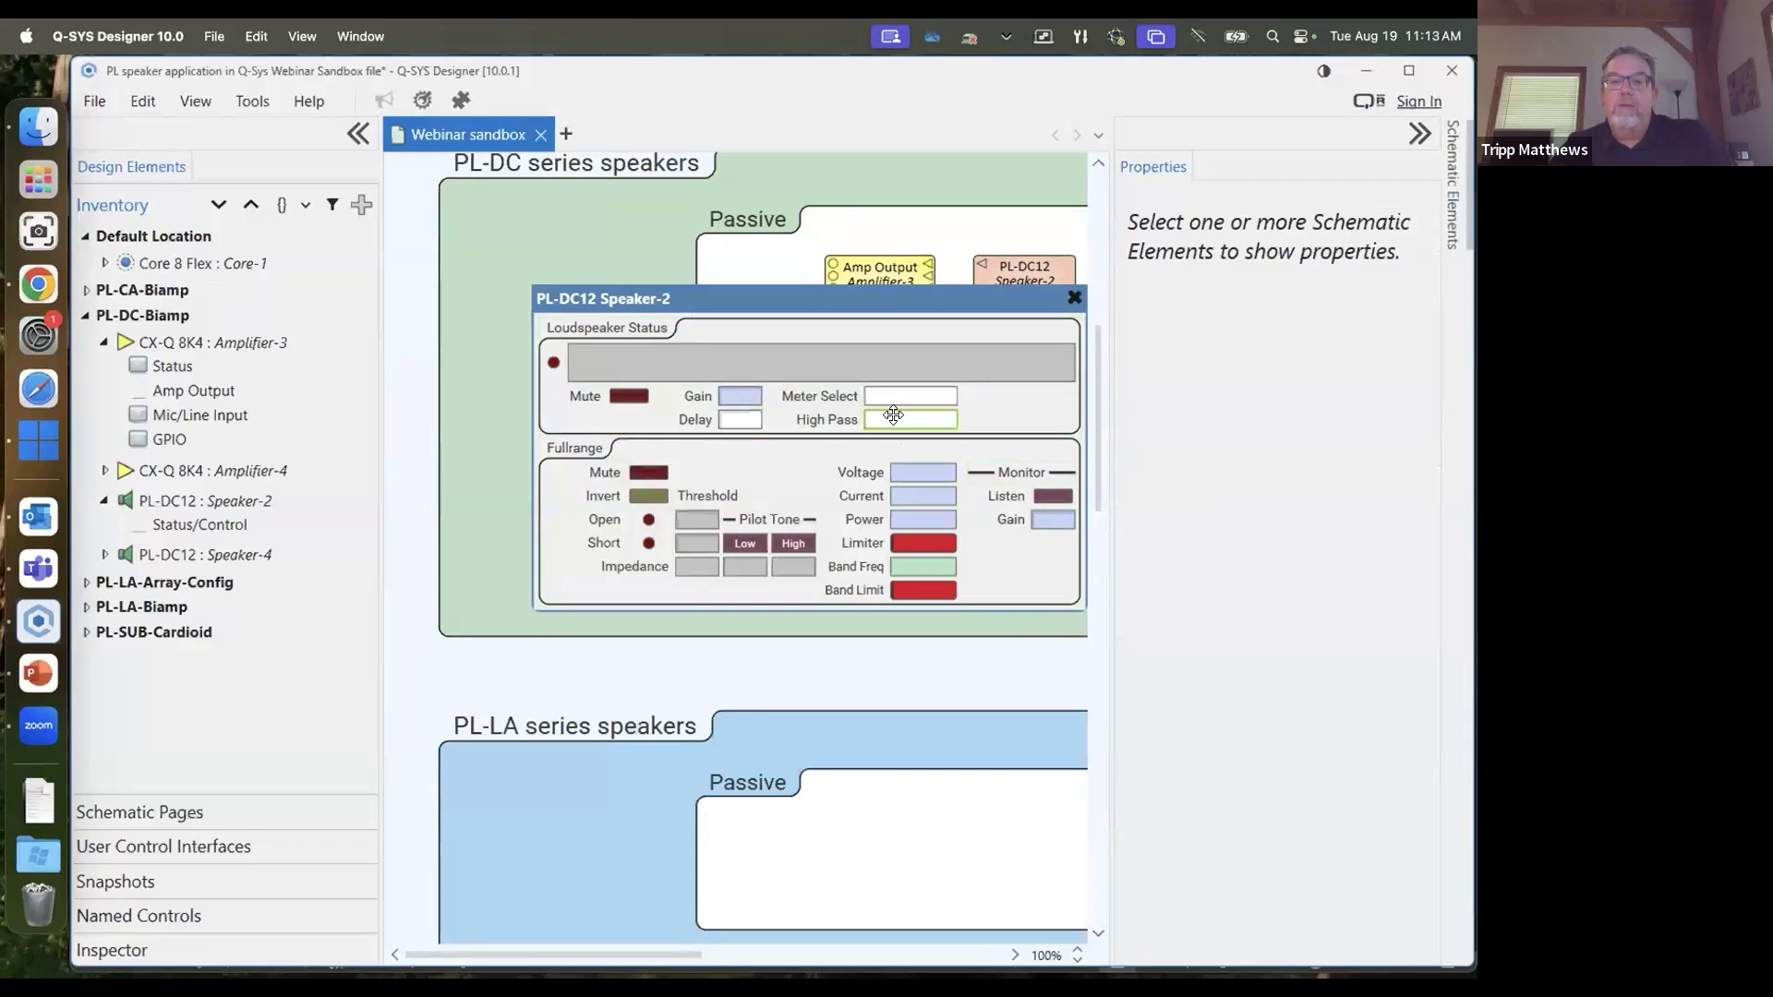
{"action": "left_click", "coordinate": [94, 102]}
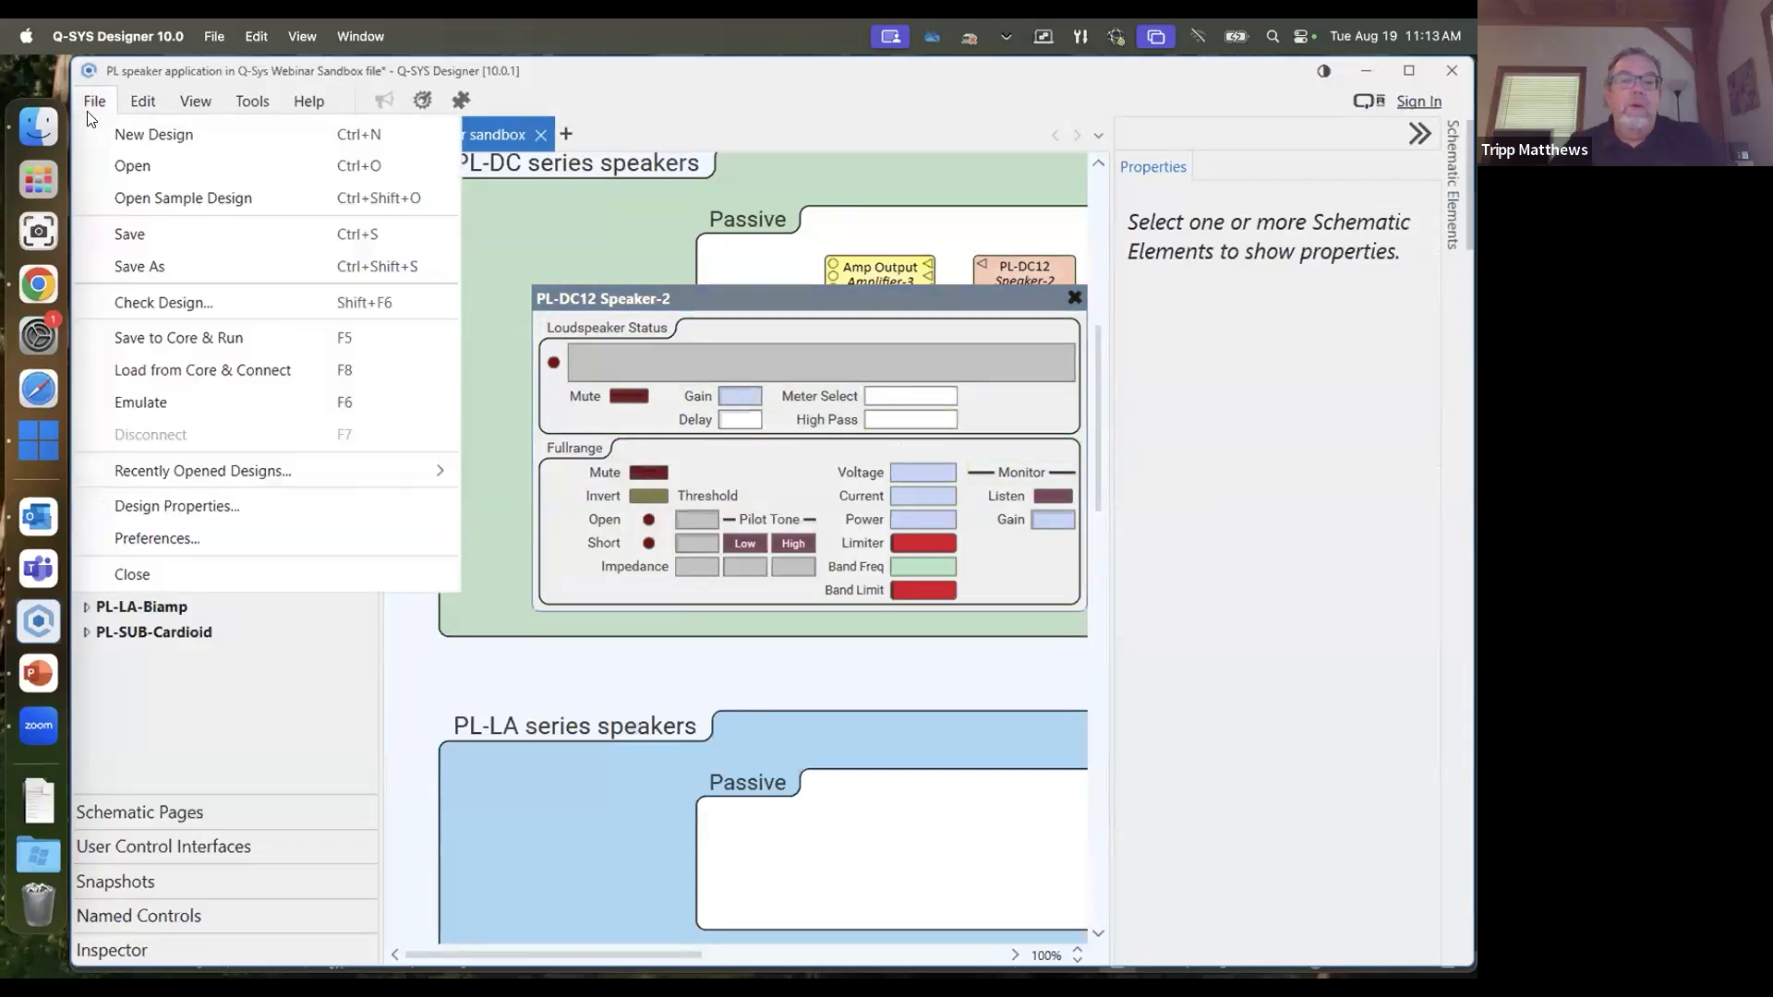
{"action": "left_click", "coordinate": [138, 402]}
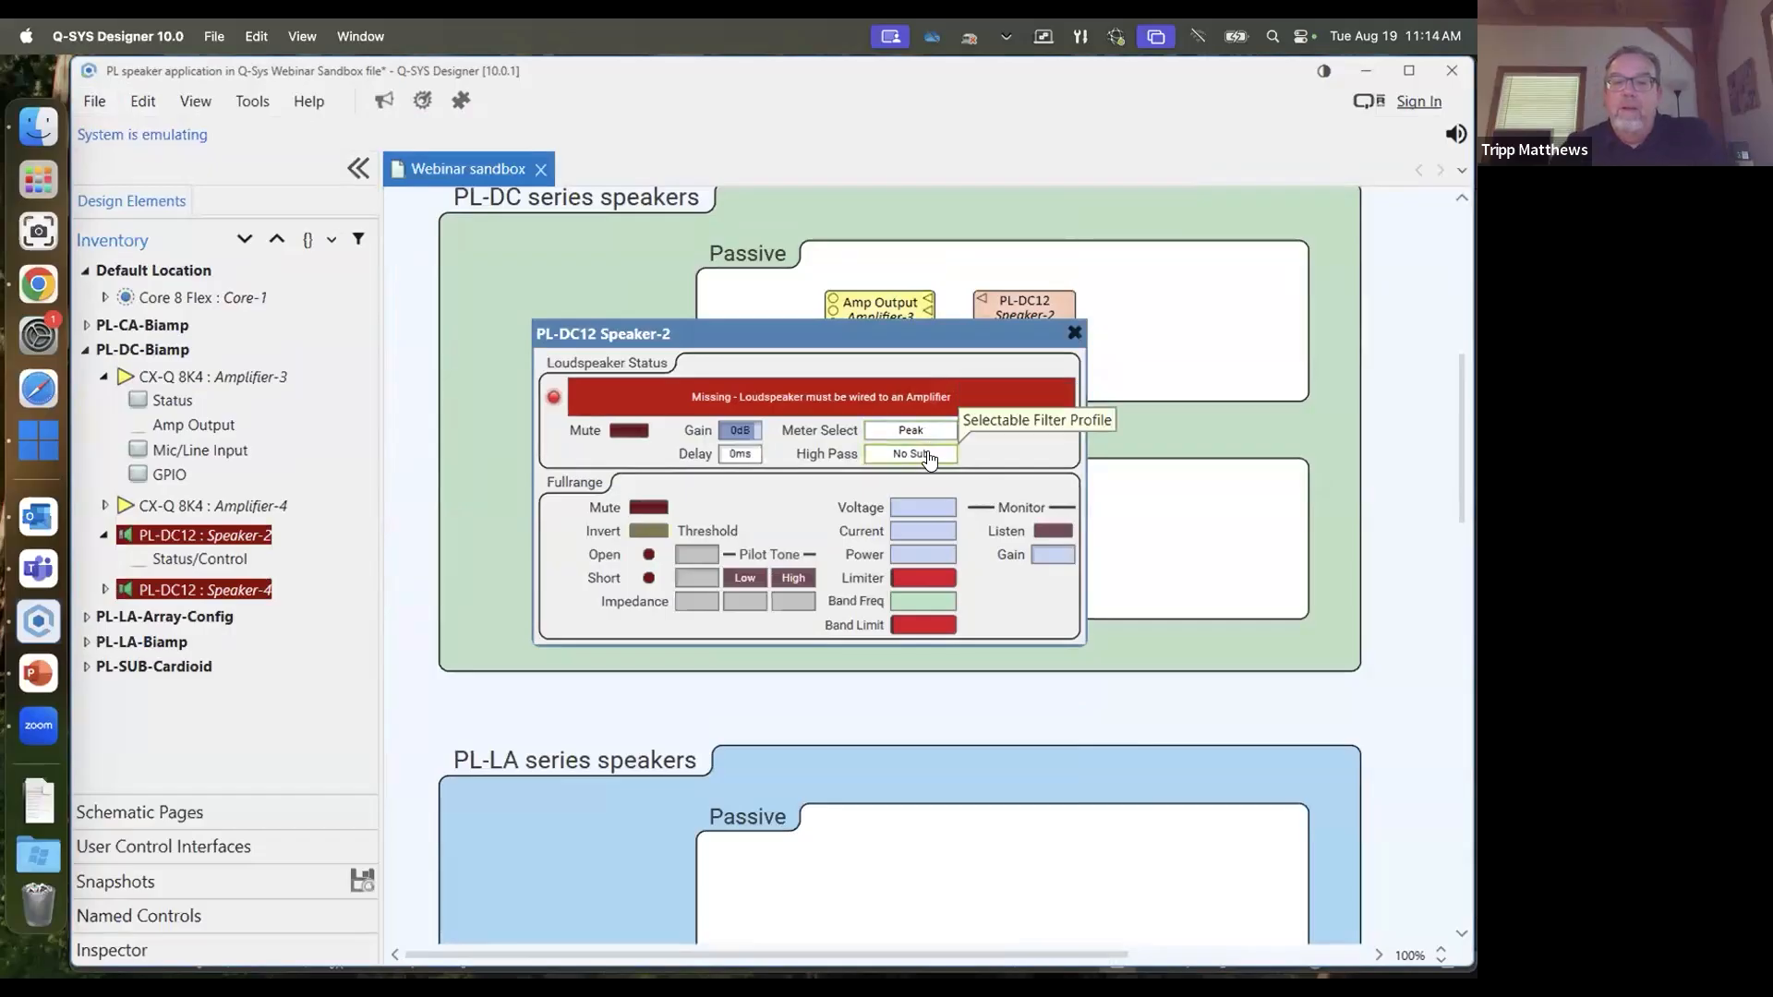
{"action": "left_click", "coordinate": [927, 454]}
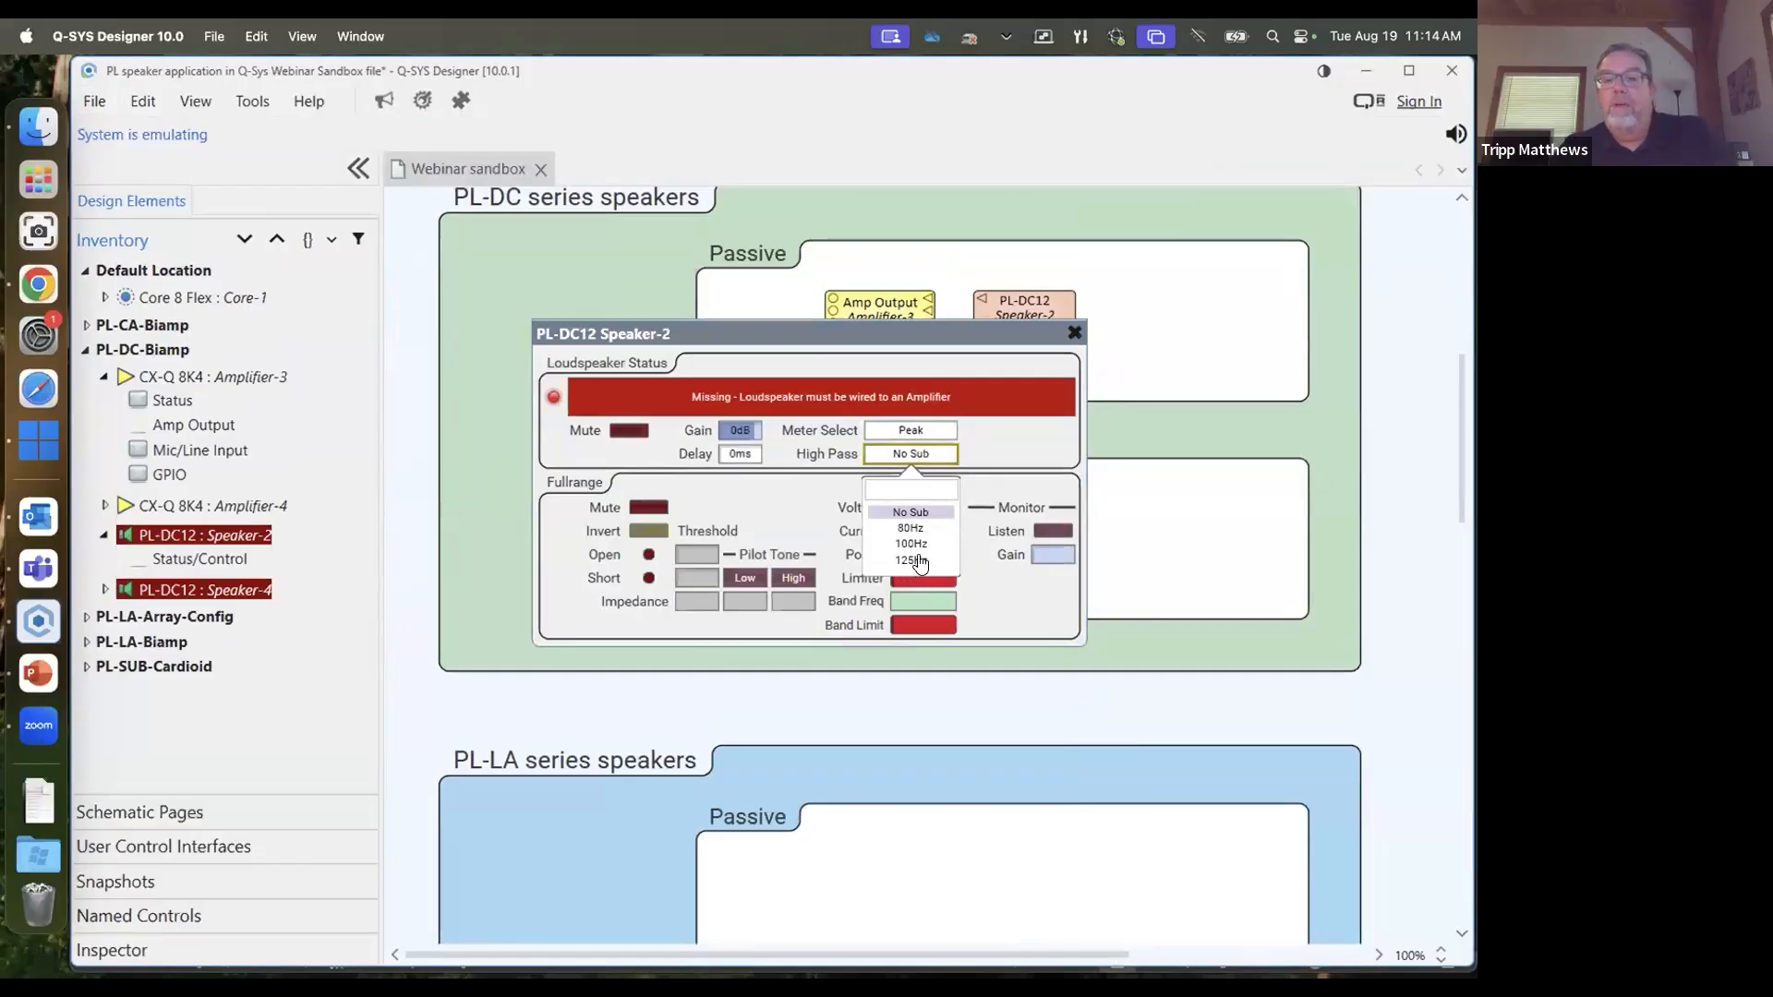
{"action": "left_click", "coordinate": [921, 453]}
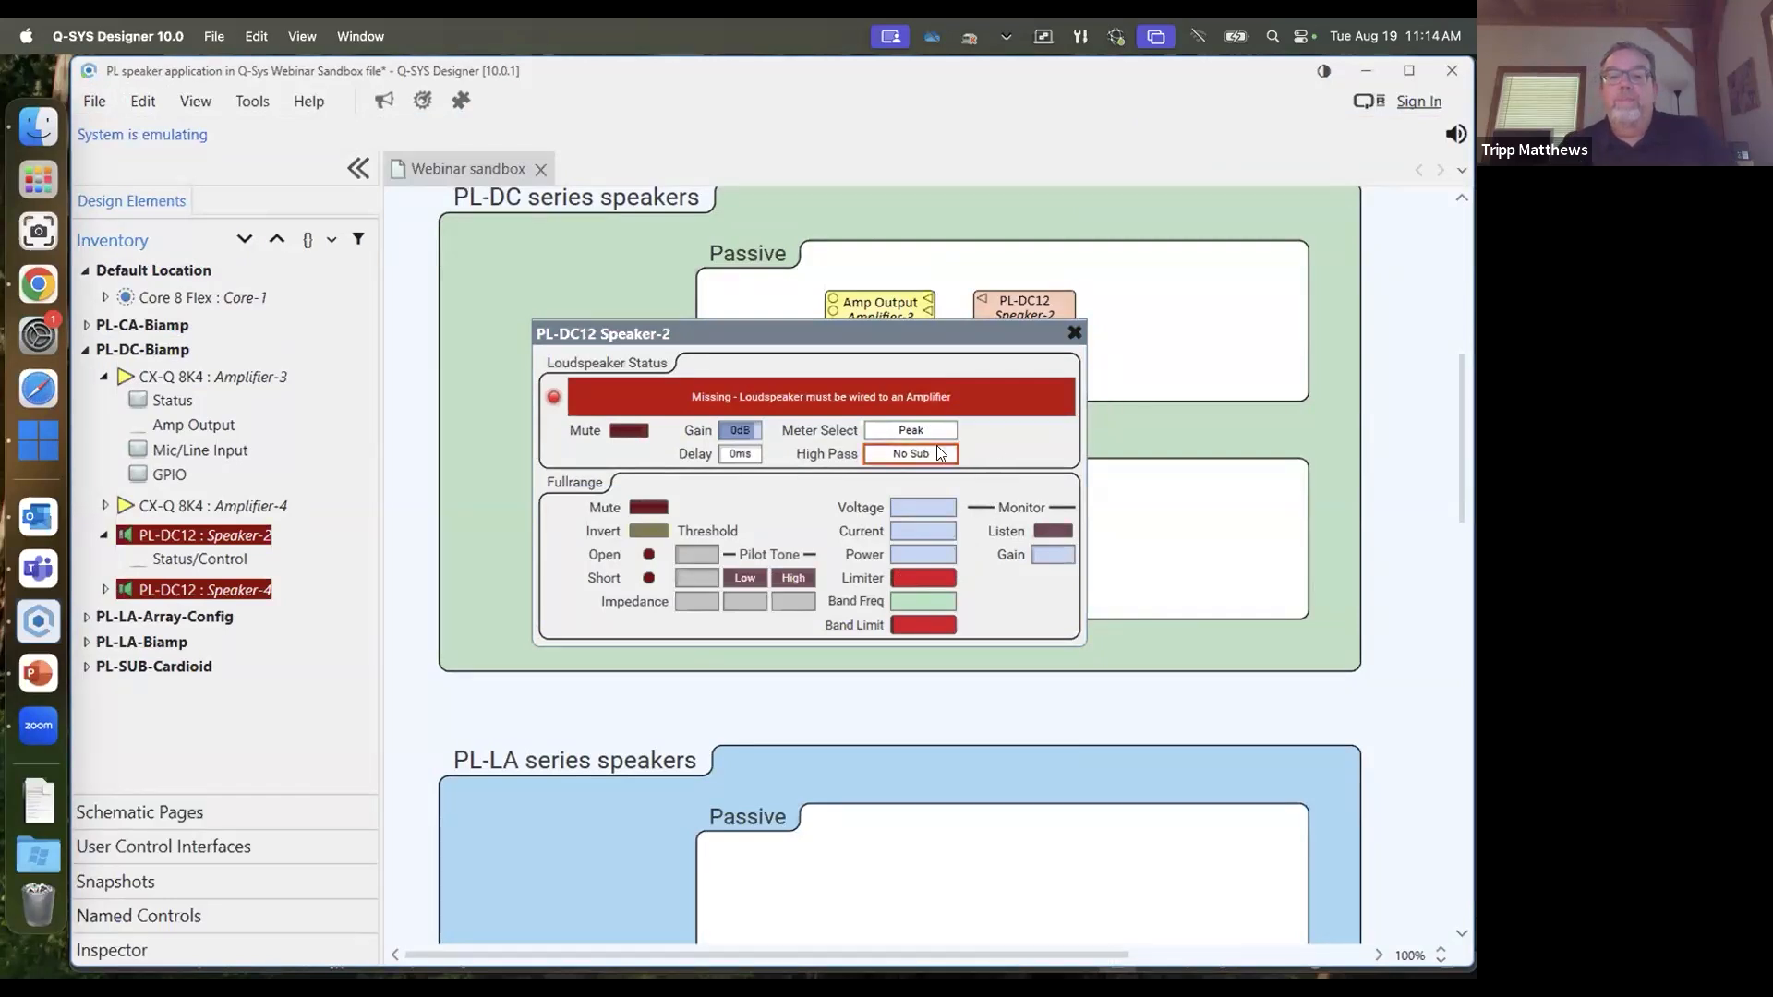
{"action": "left_click", "coordinate": [1075, 332]}
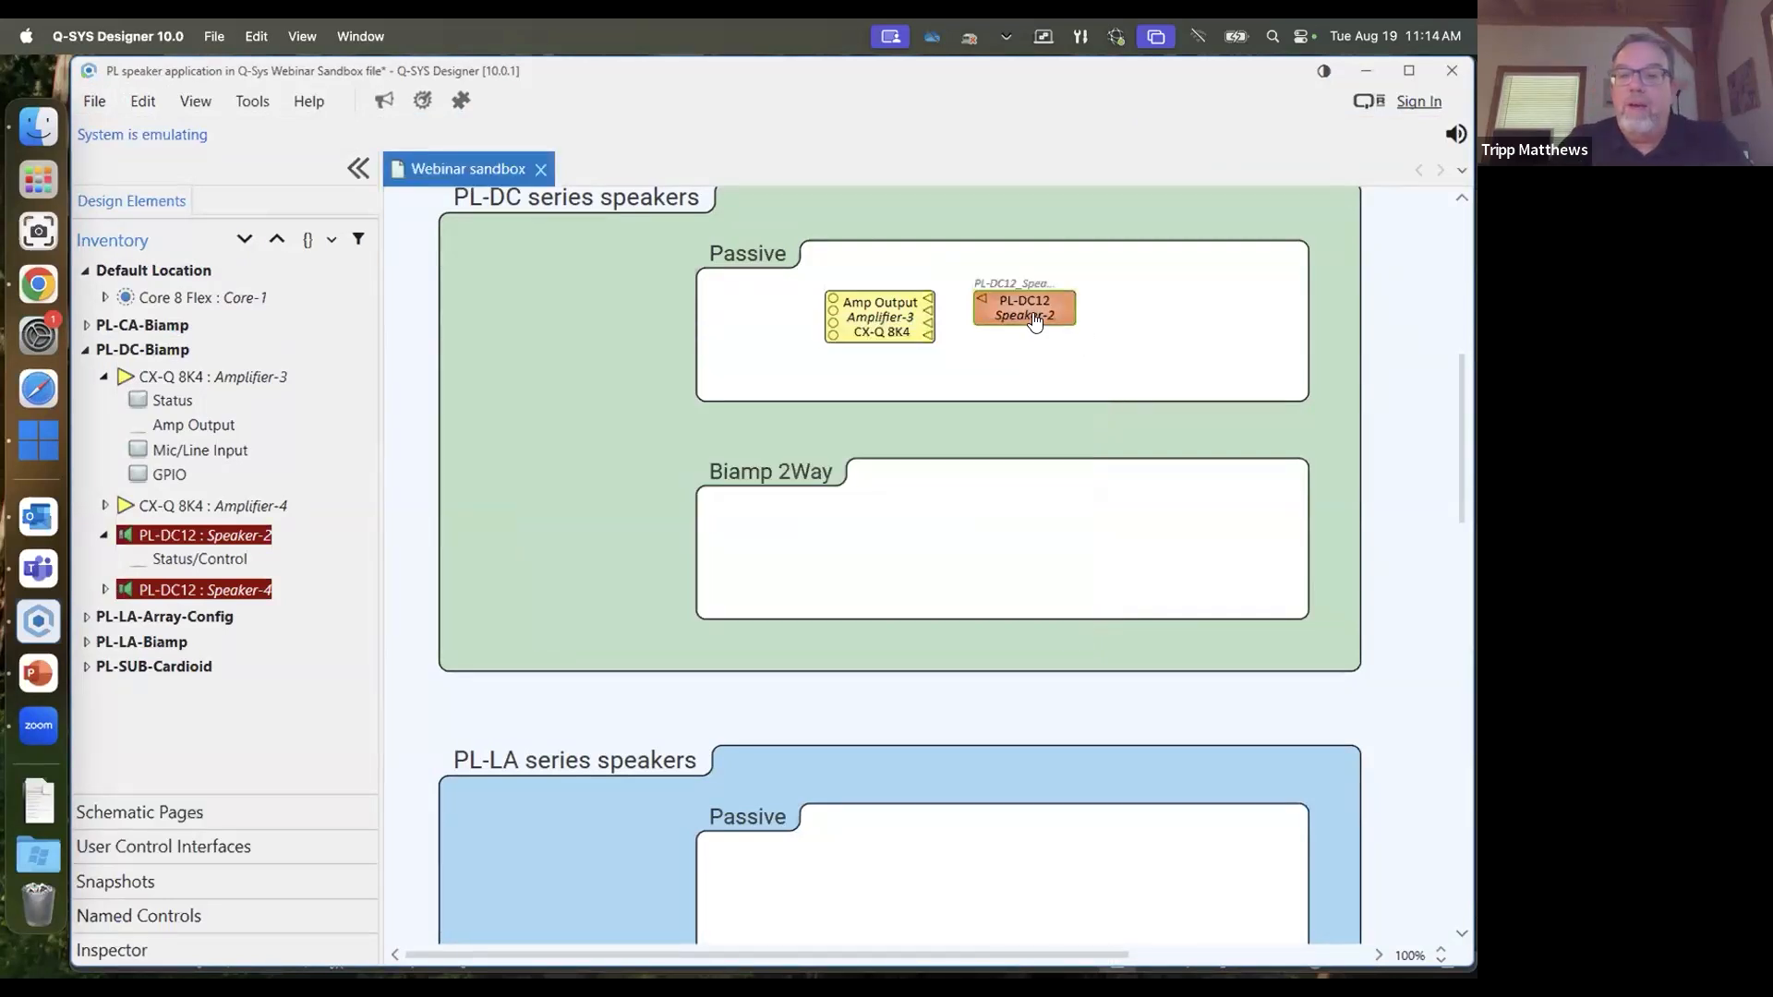
End the emulation and wire Amplifier-3's first output to Speaker-2
{"action": "left_click", "coordinate": [96, 102]}
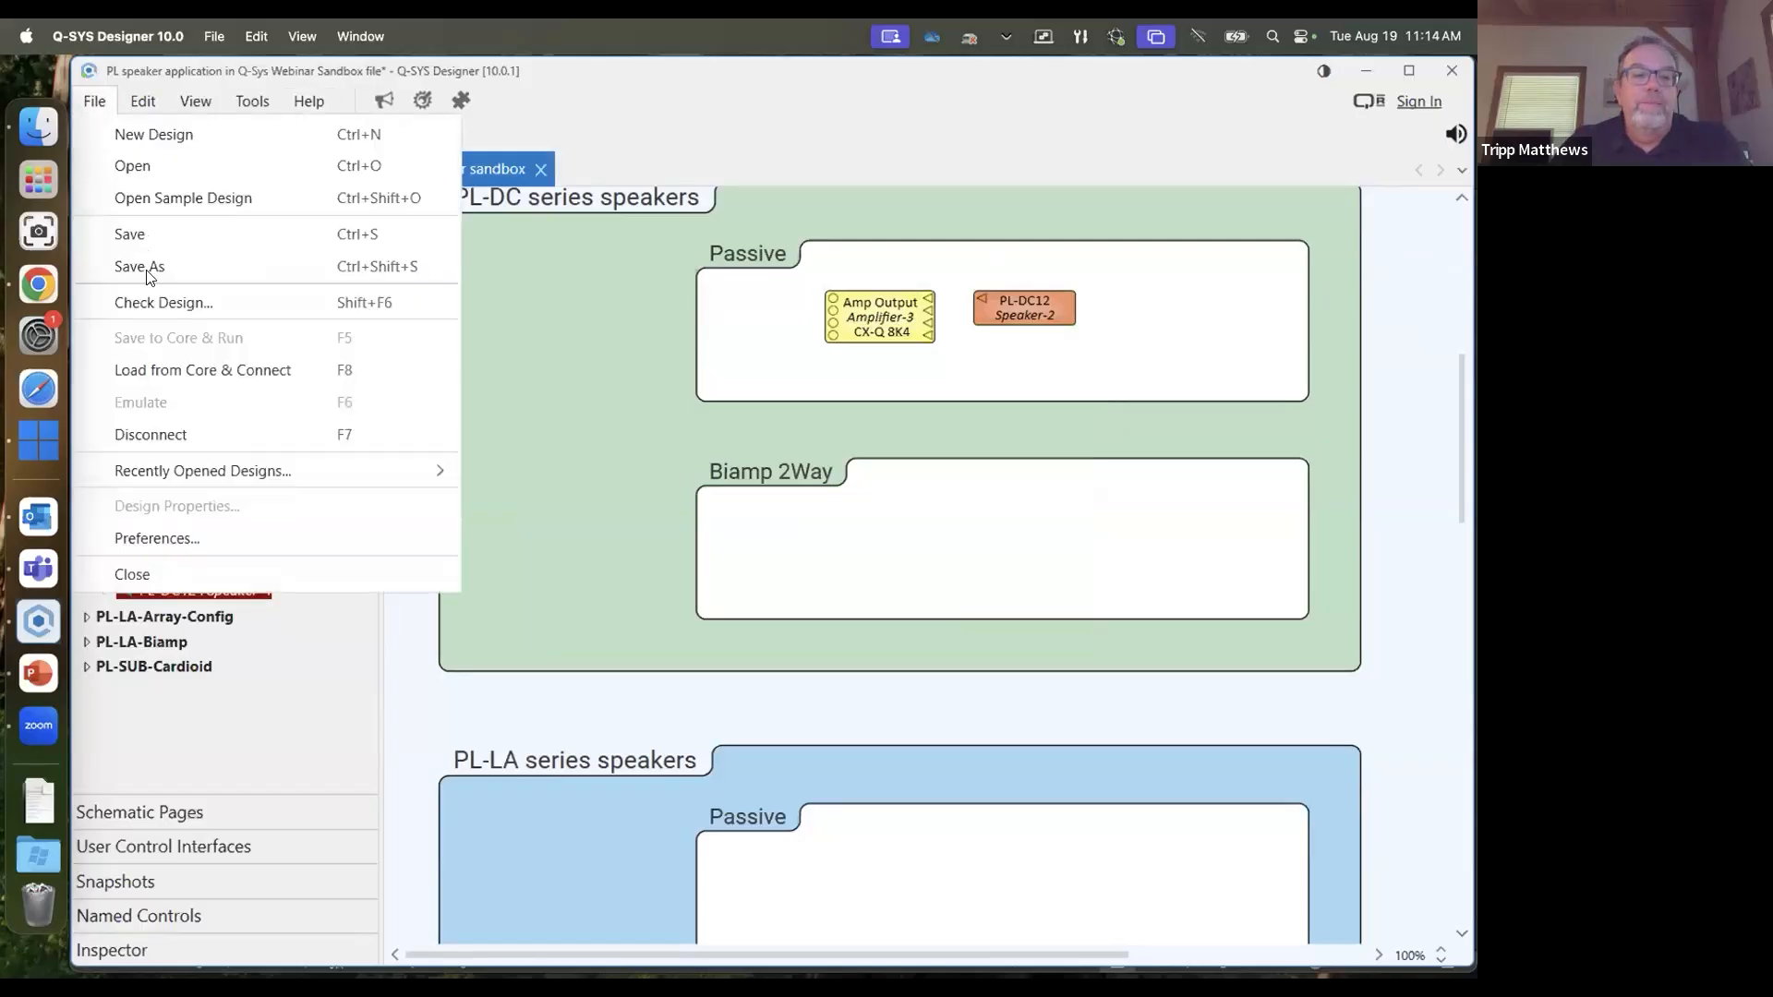
{"action": "left_click", "coordinate": [163, 435]}
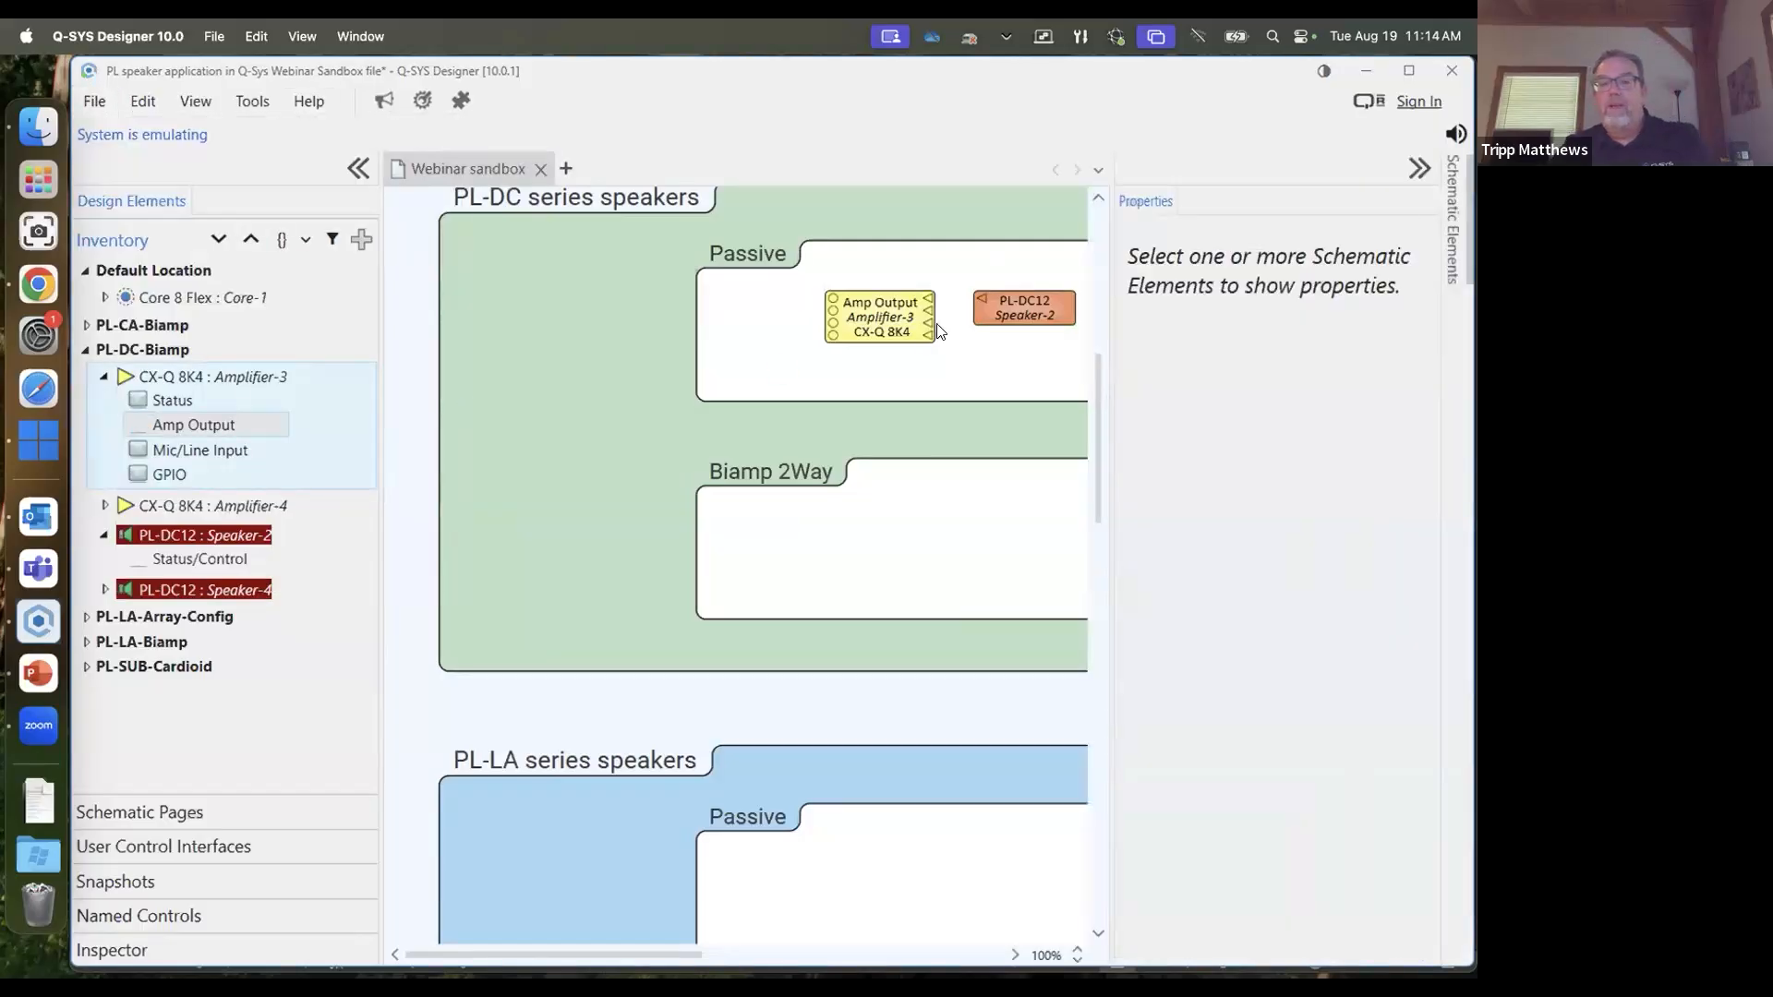
{"action": "left_click_drag", "start_coordinate": [929, 265], "coordinate": [983, 265]}
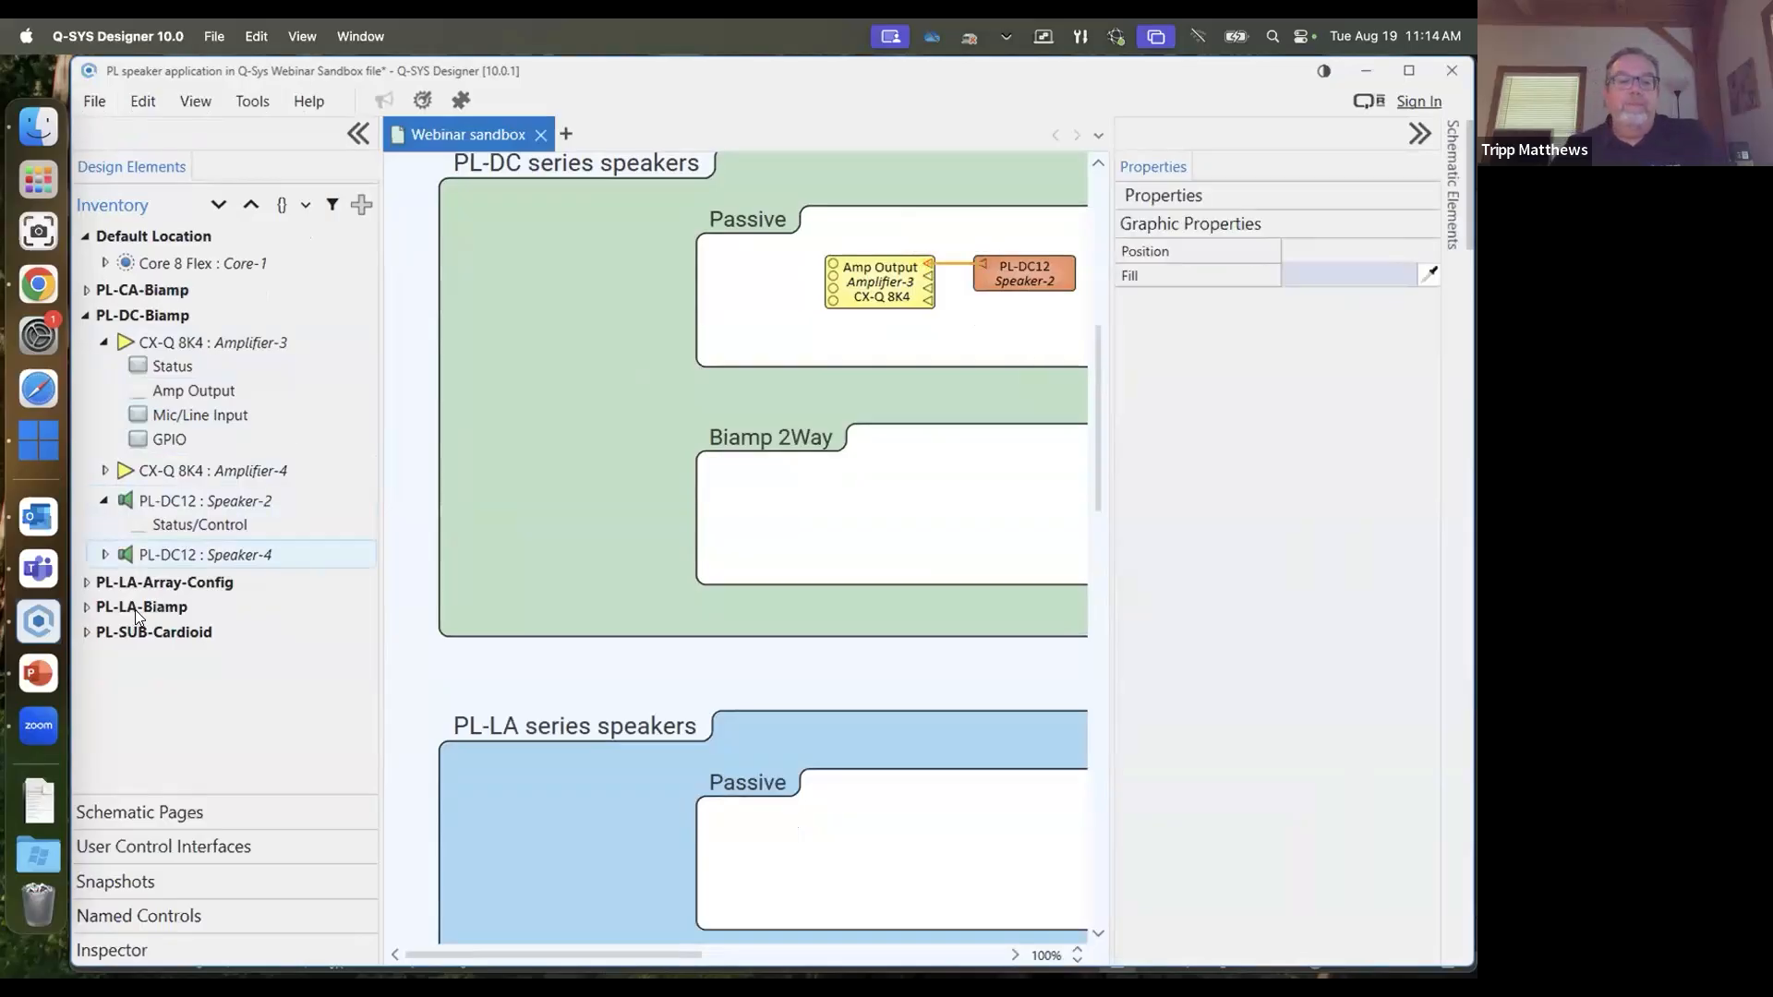
Place the PL-DC12 Speaker-4 in the Biamp 2Way box of the PL-DC series section and set its mode to 2-Way
{"action": "left_click", "coordinate": [102, 554]}
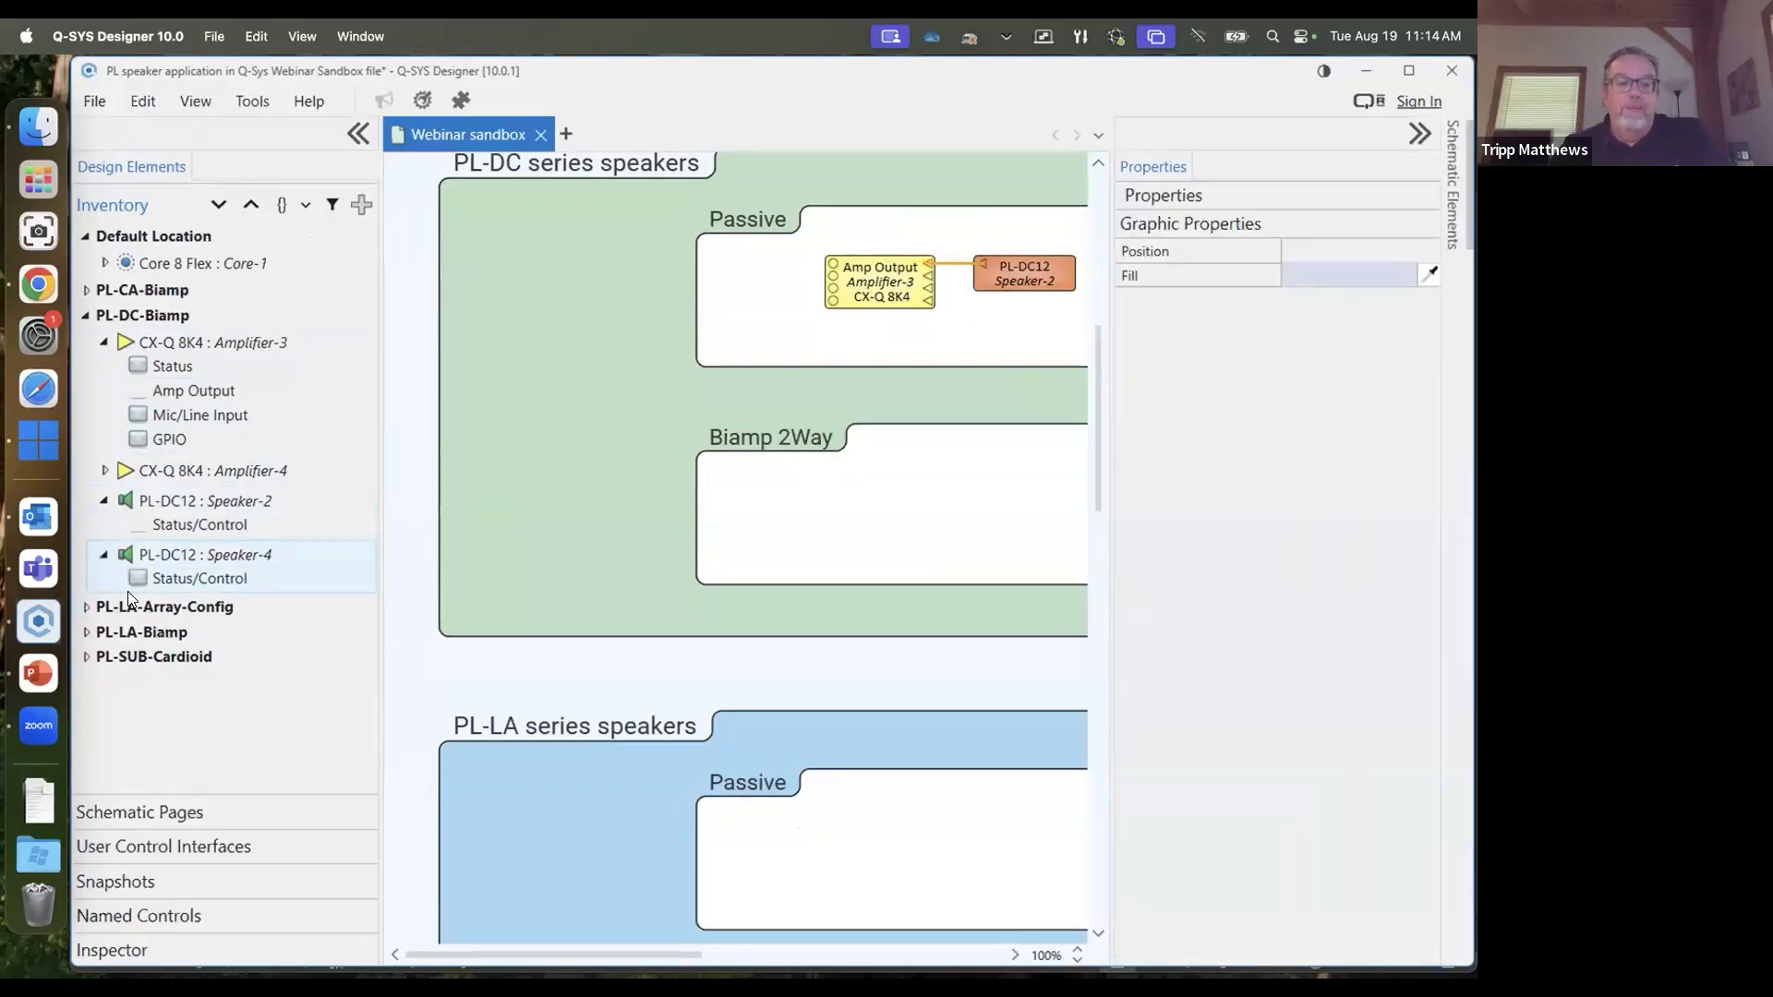
{"action": "left_click_drag", "start_coordinate": [709, 597], "coordinate": [980, 485]}
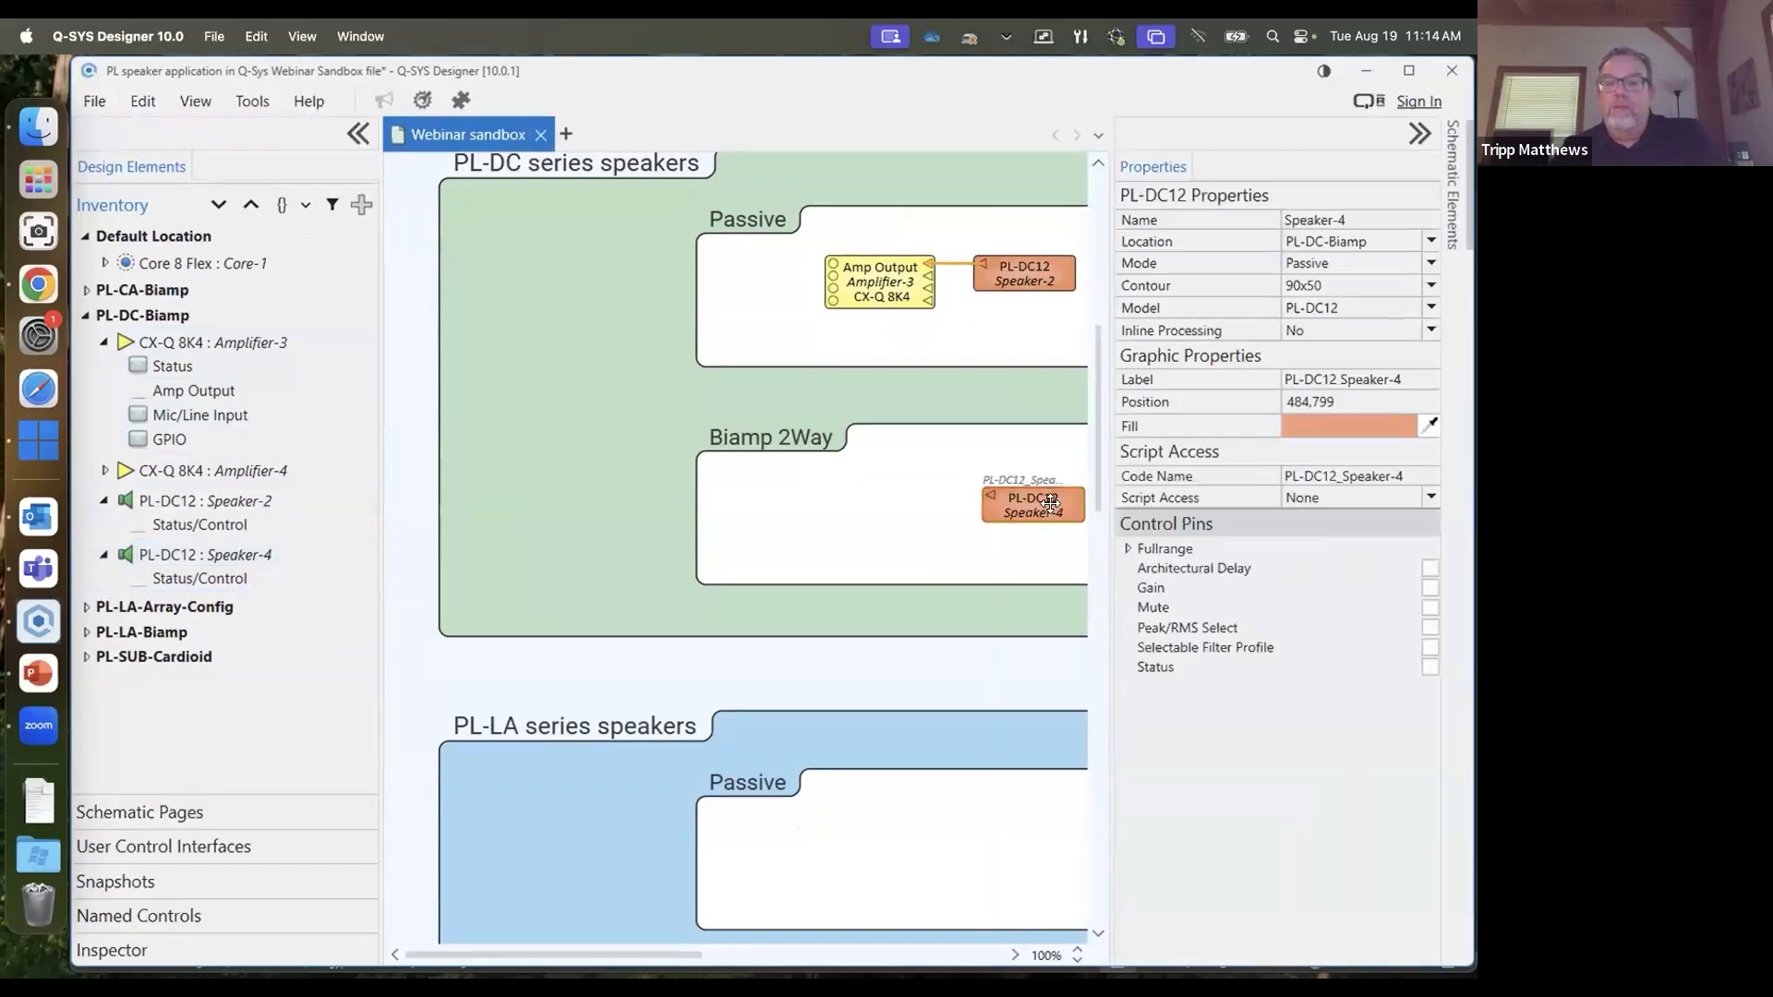
{"action": "scroll", "coordinate": [1088, 405], "scroll_direction": "down", "scroll_amount": 1}
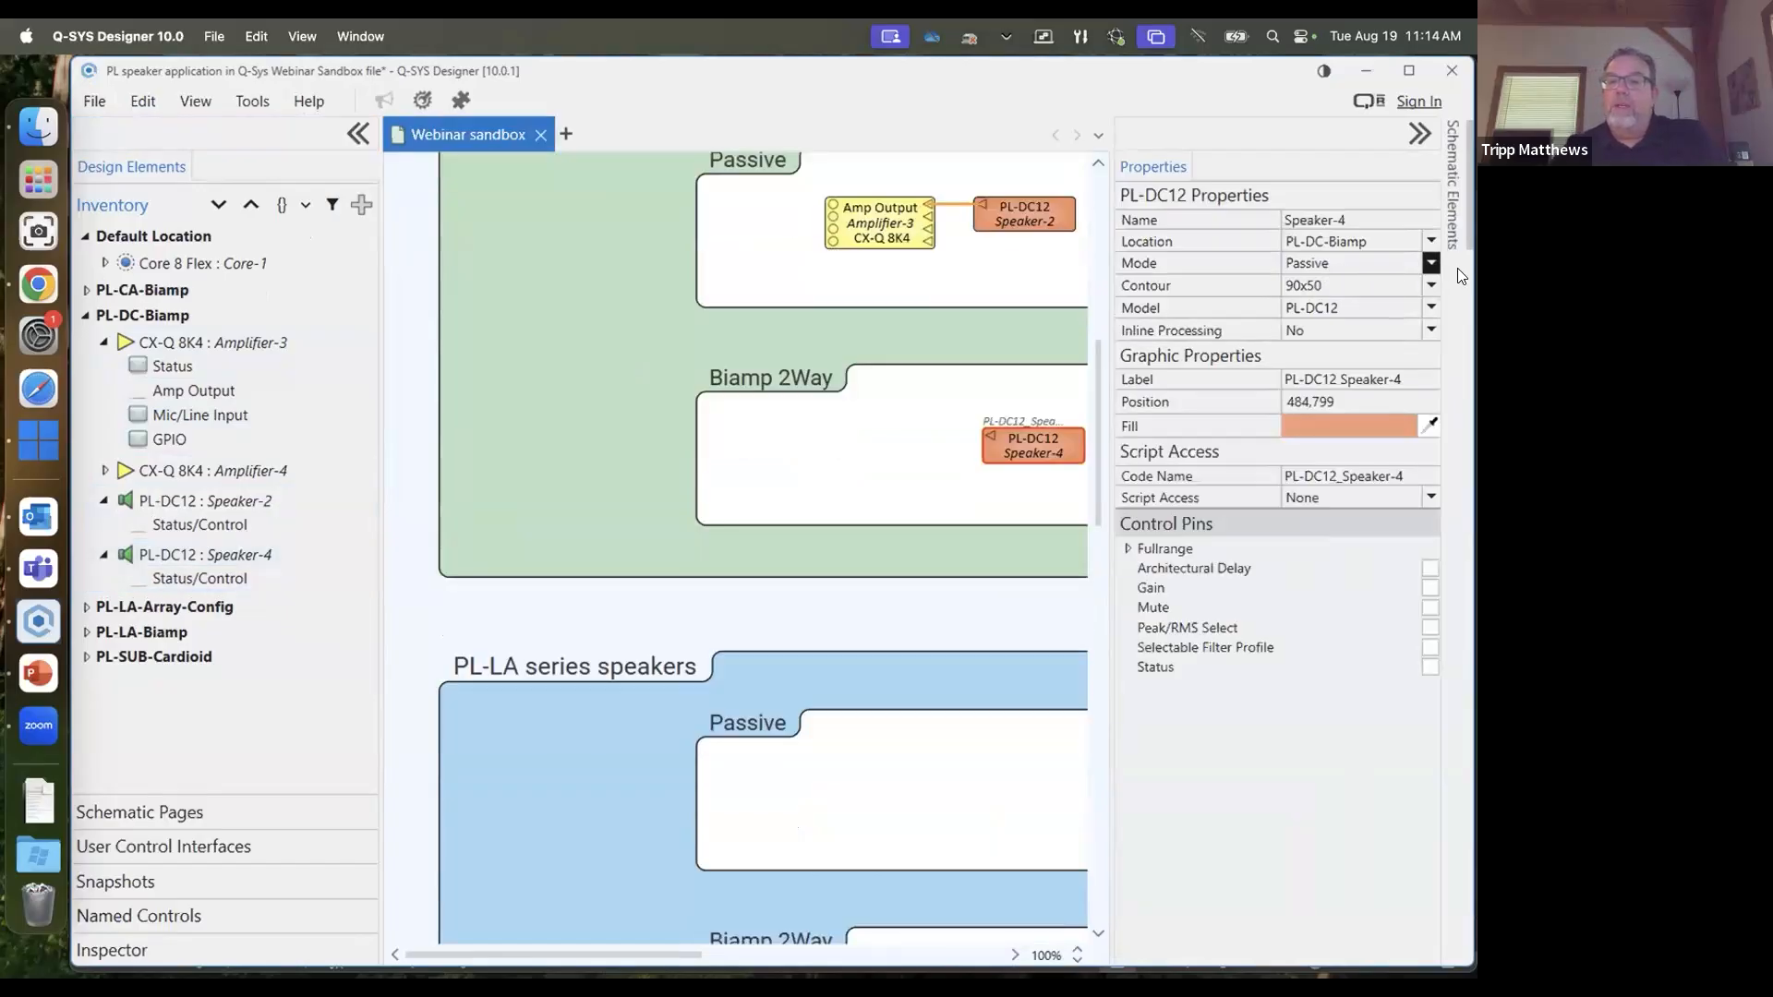
{"action": "left_click", "coordinate": [1430, 264]}
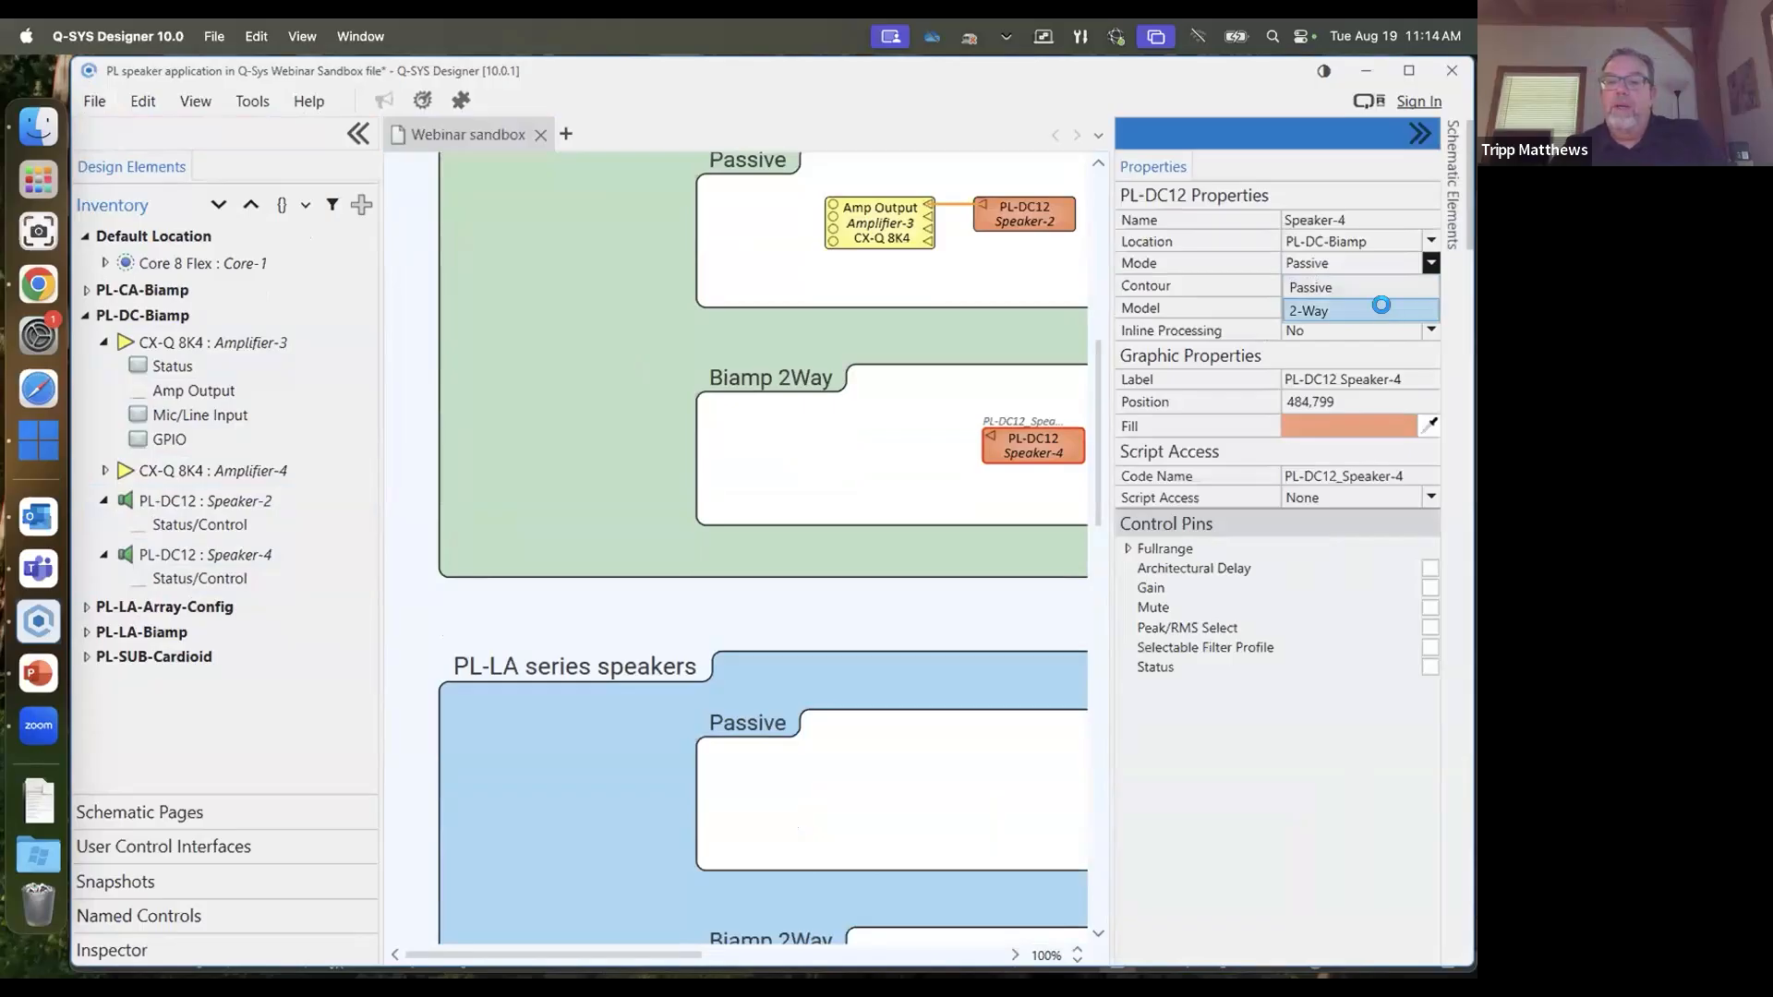
{"action": "left_click", "coordinate": [1382, 308]}
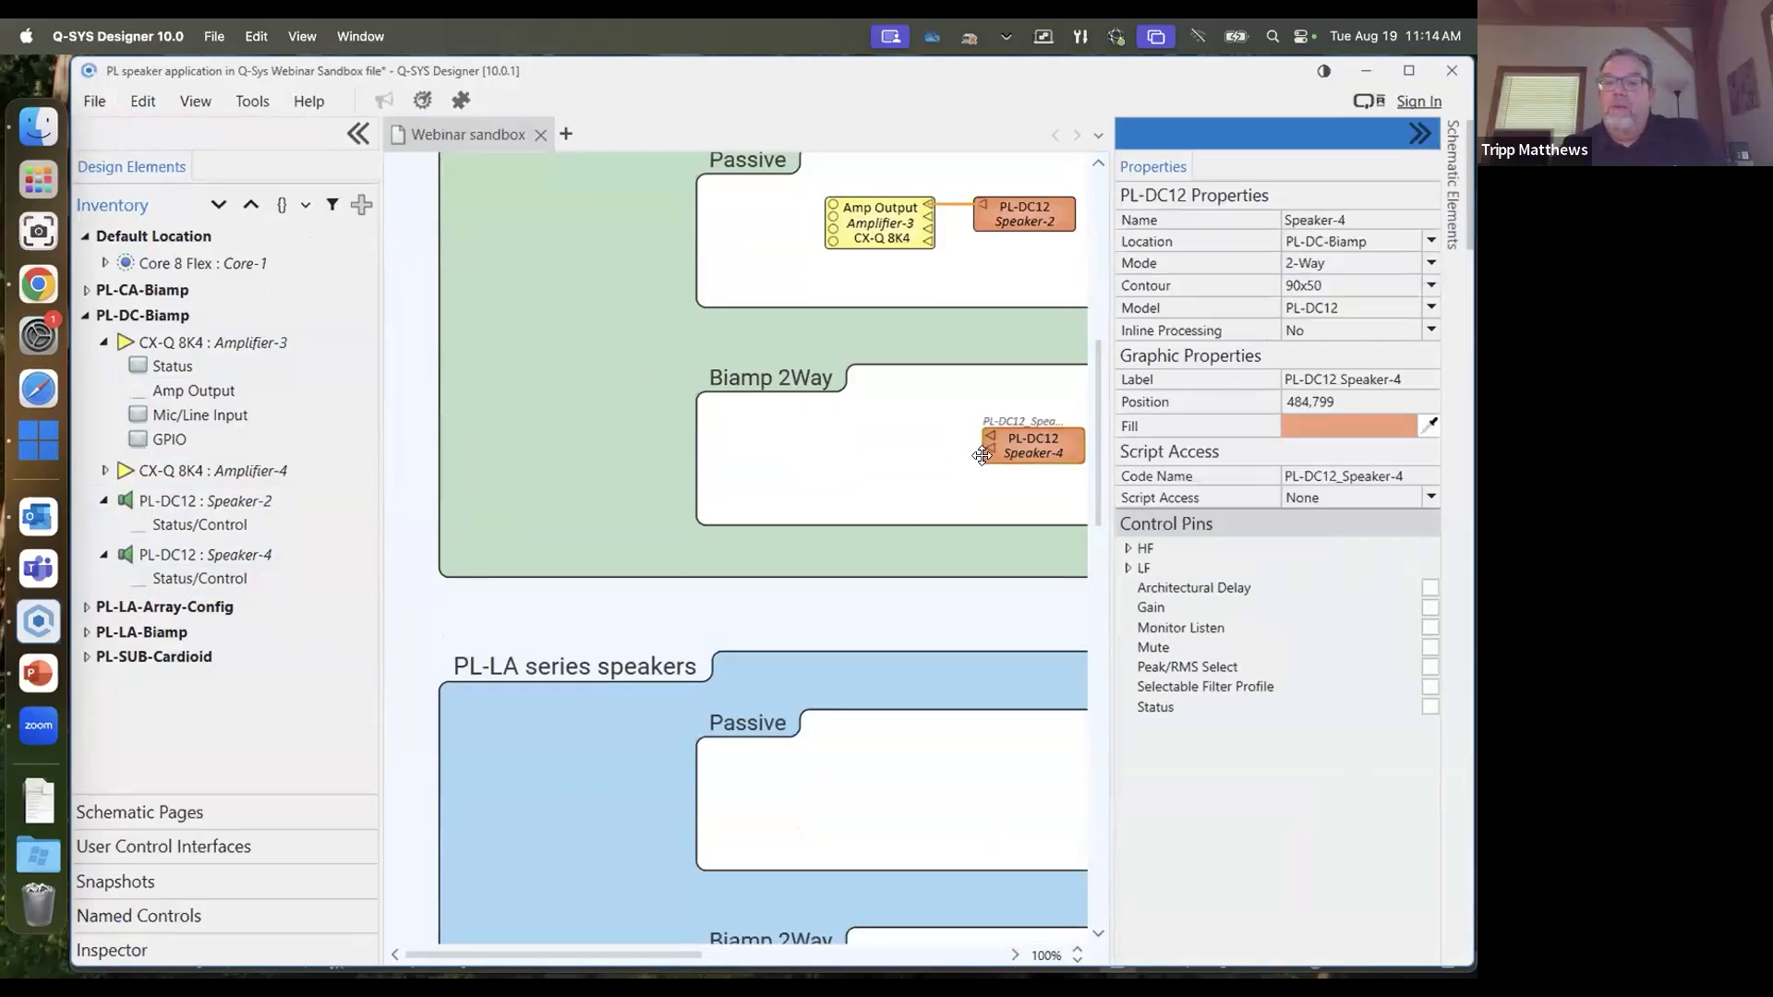
Place Amplifier-4's Amp Output block beside Speaker-4 and wire its first two outputs to the speaker's HF and LF pins
{"action": "left_click", "coordinate": [99, 472]}
{"action": "mouse_move", "coordinate": [194, 519]}
{"action": "left_mouse_down"}
{"action": "mouse_move", "coordinate": [822, 427]}
{"action": "mouse_move", "coordinate": [995, 447]}
{"action": "left_mouse_up"}
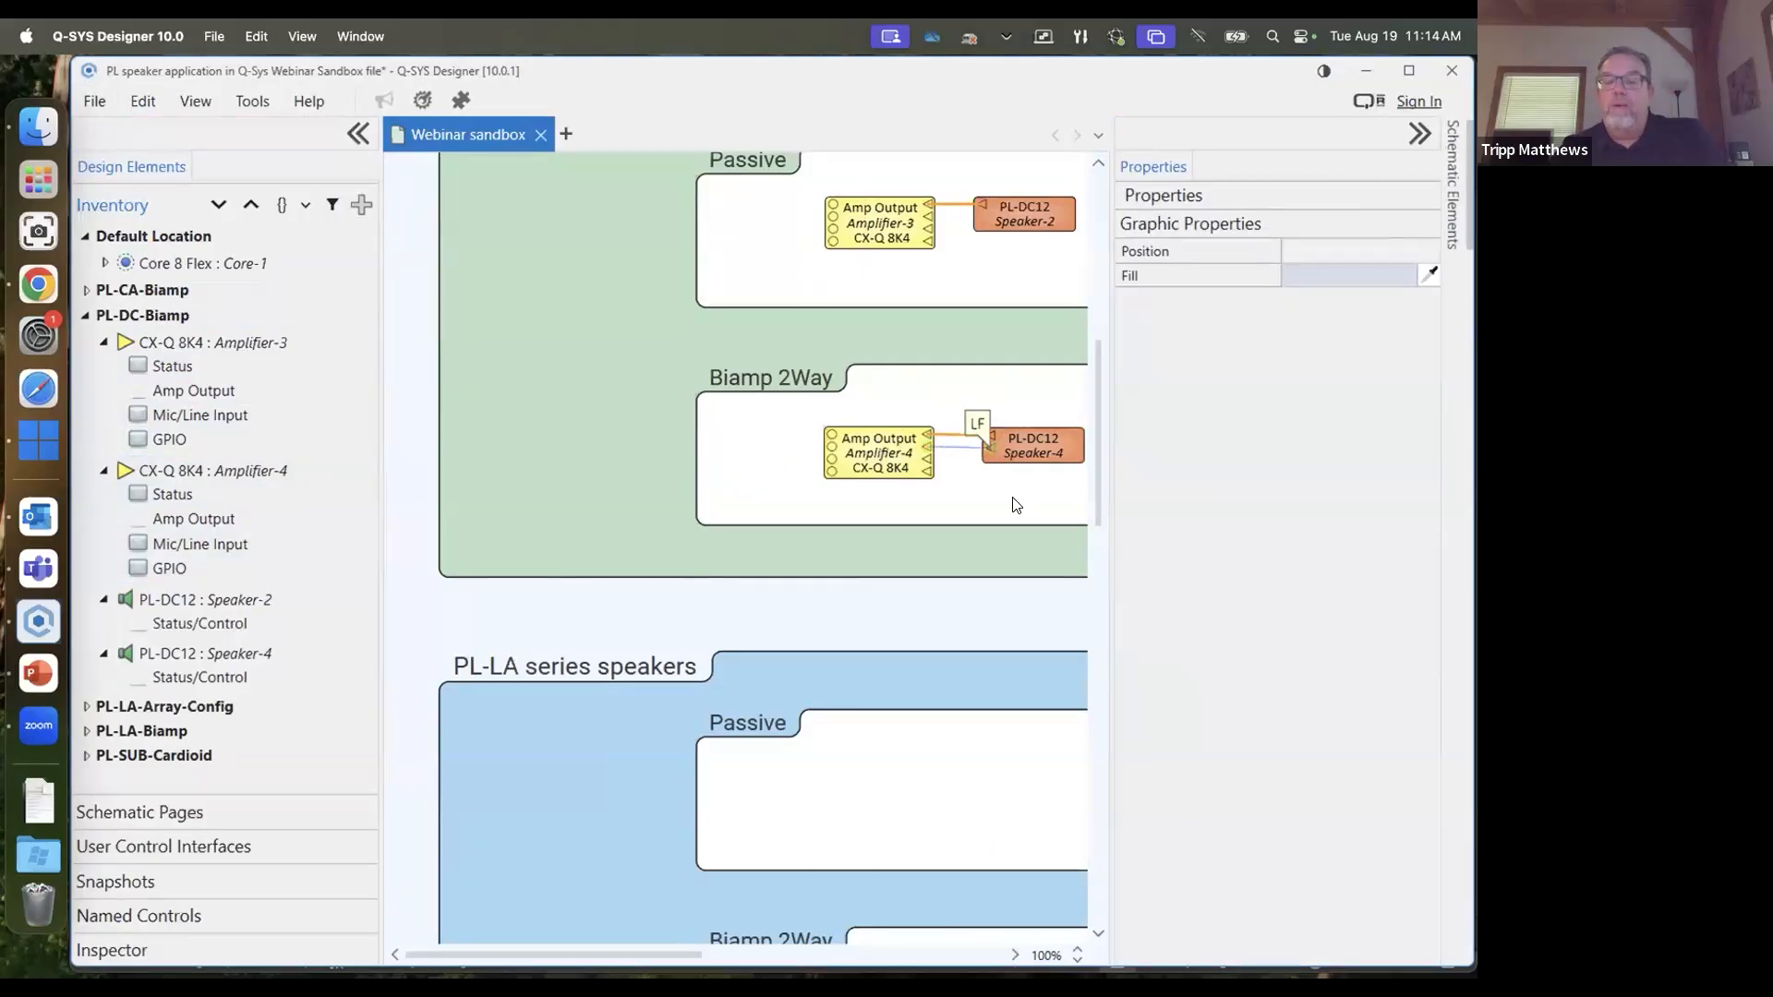
{"action": "left_click", "coordinate": [911, 461]}
{"action": "left_click_drag", "start_coordinate": [911, 461], "coordinate": [910, 462]}
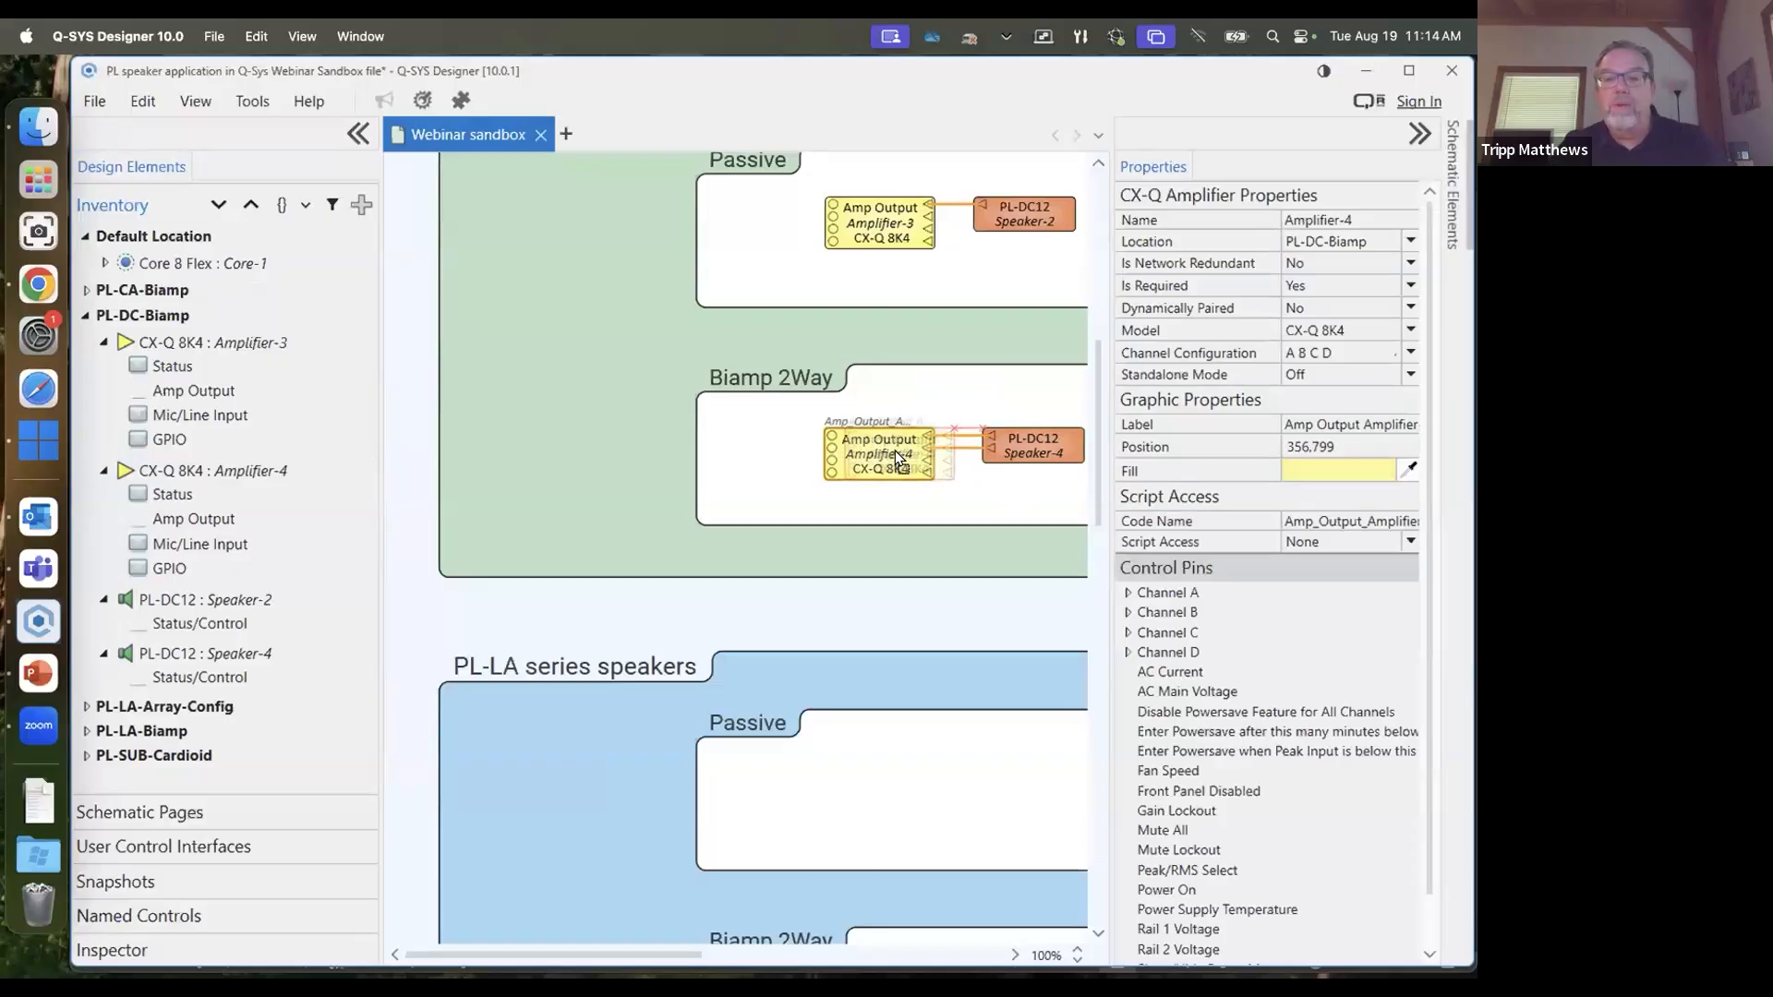
{"action": "left_click_drag", "start_coordinate": [894, 456], "coordinate": [895, 456]}
{"action": "left_click", "coordinate": [759, 464]}
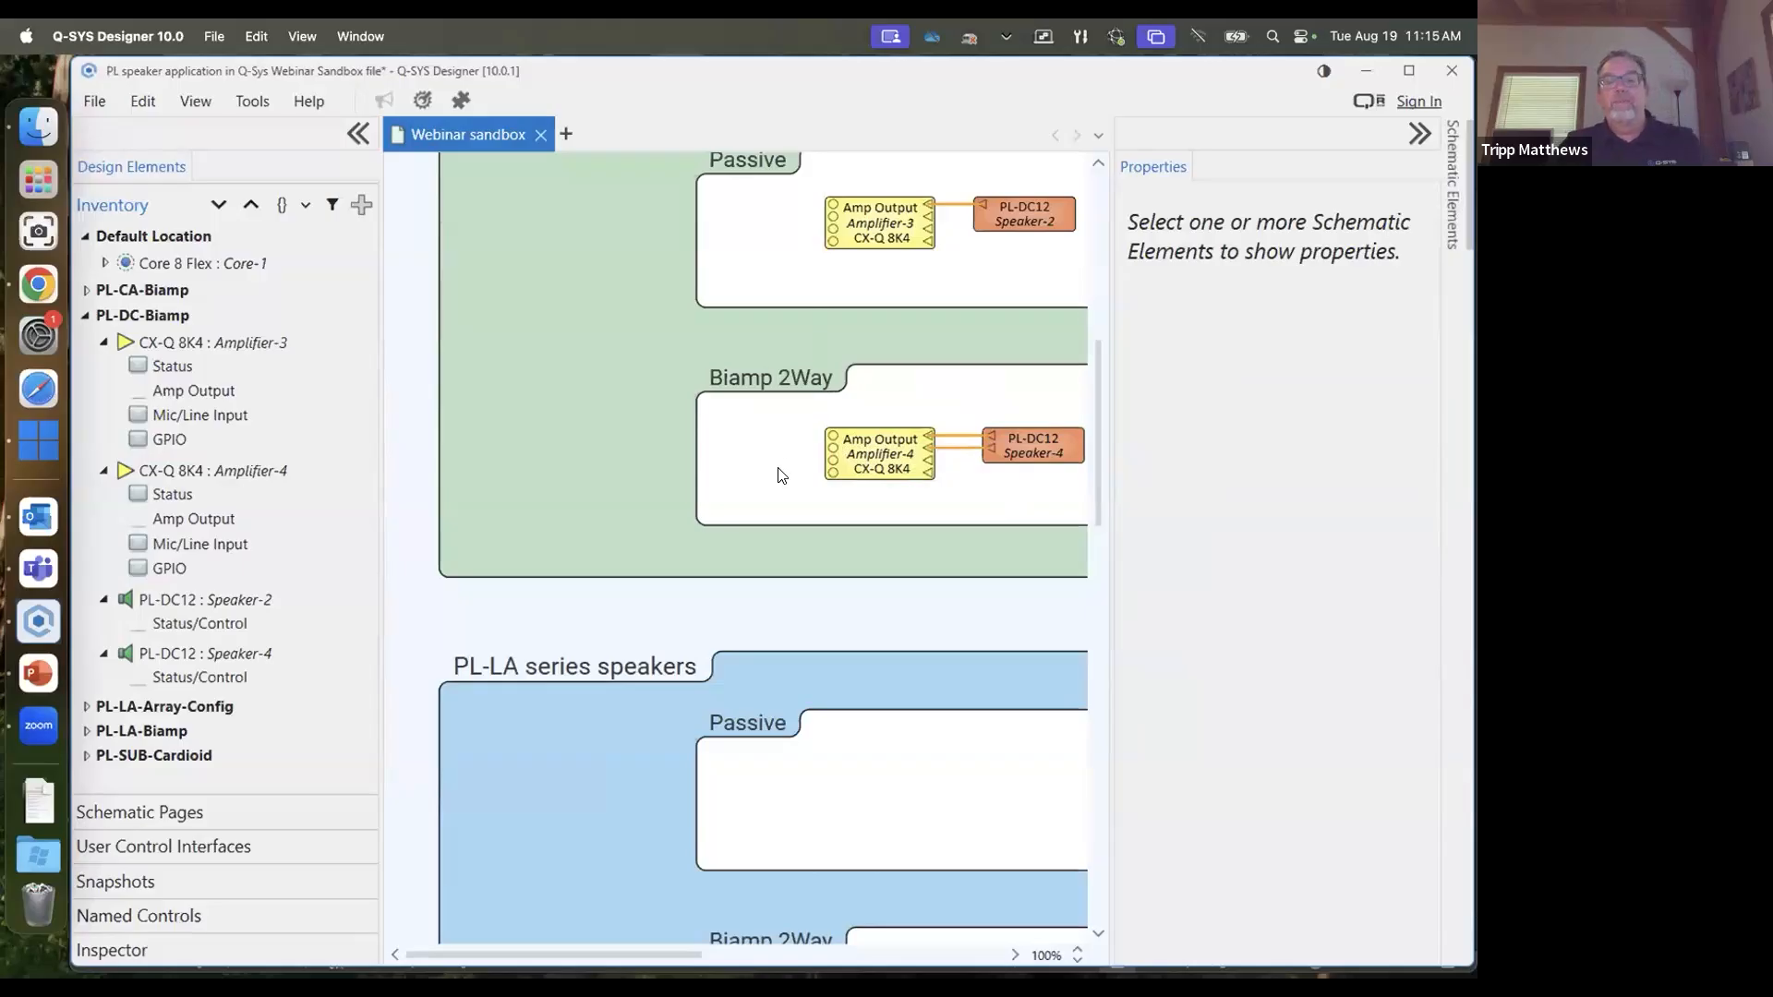
Switch to the PowerPoint presentation and review the PL-CA Loudspeakers slide on passive and 2-way configurations
{"action": "scroll", "coordinate": [818, 460], "scroll_direction": "down", "scroll_amount": 2}
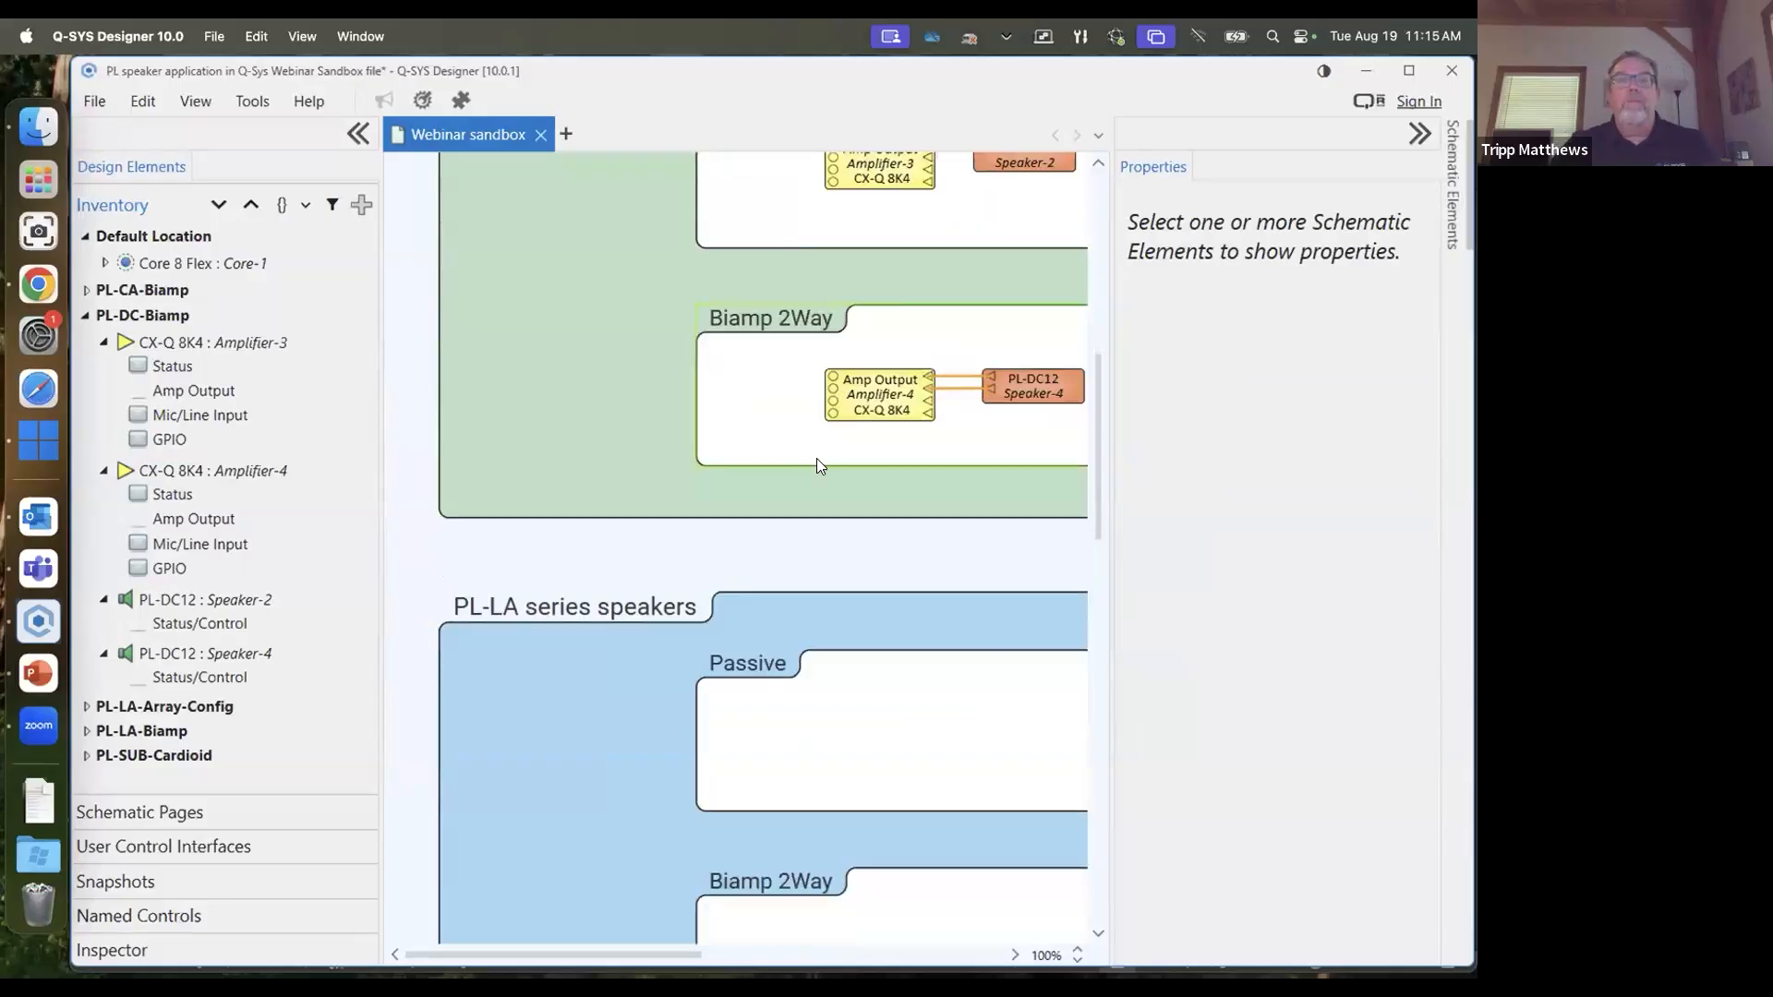
{"action": "scroll", "coordinate": [816, 462], "scroll_direction": "down", "scroll_amount": 3}
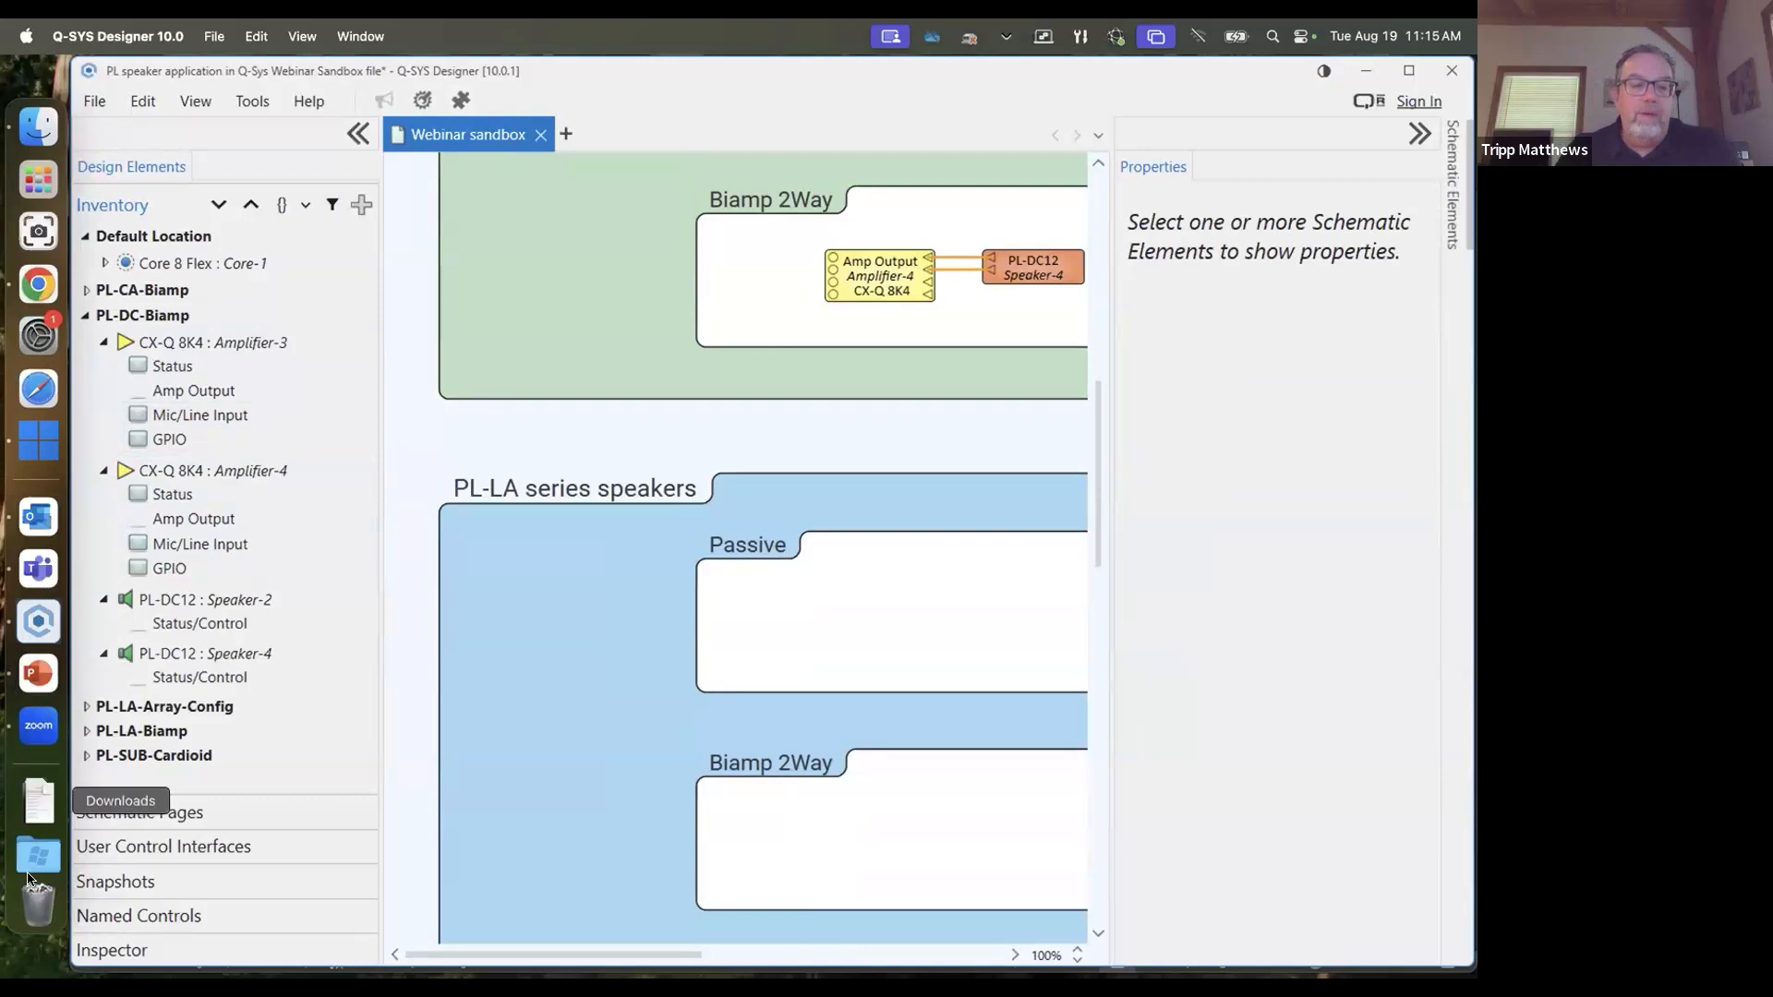
{"action": "left_click", "coordinate": [37, 674]}
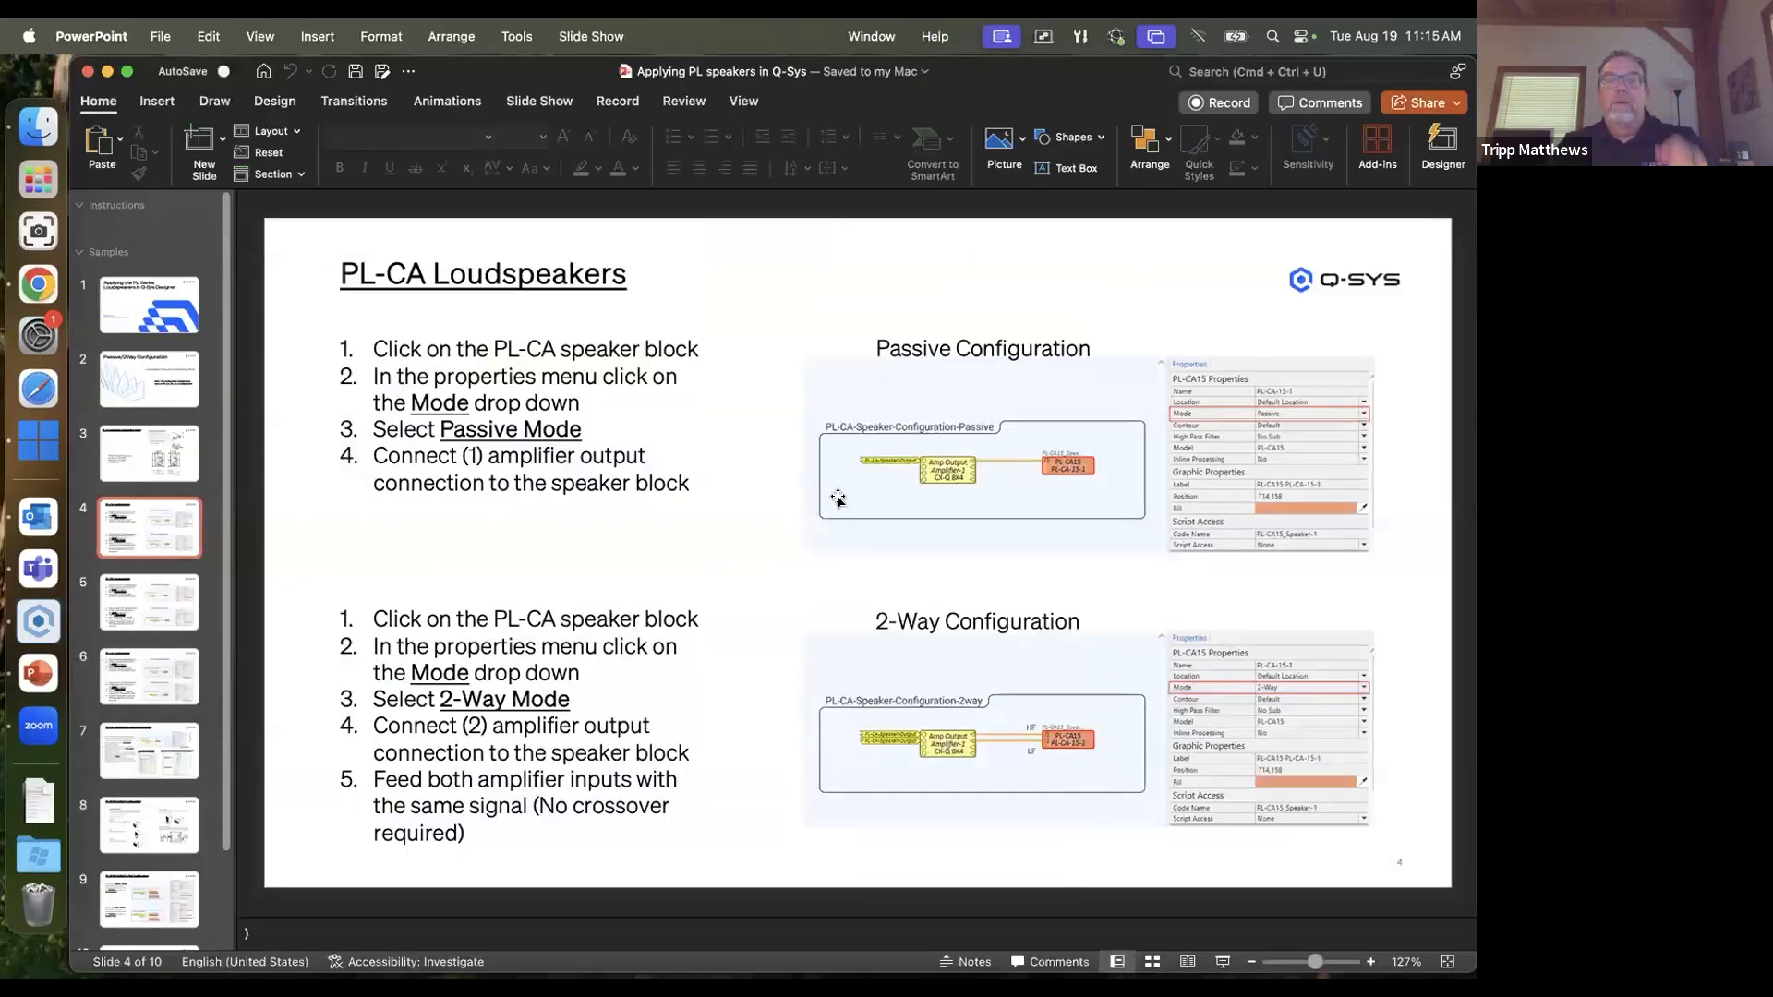
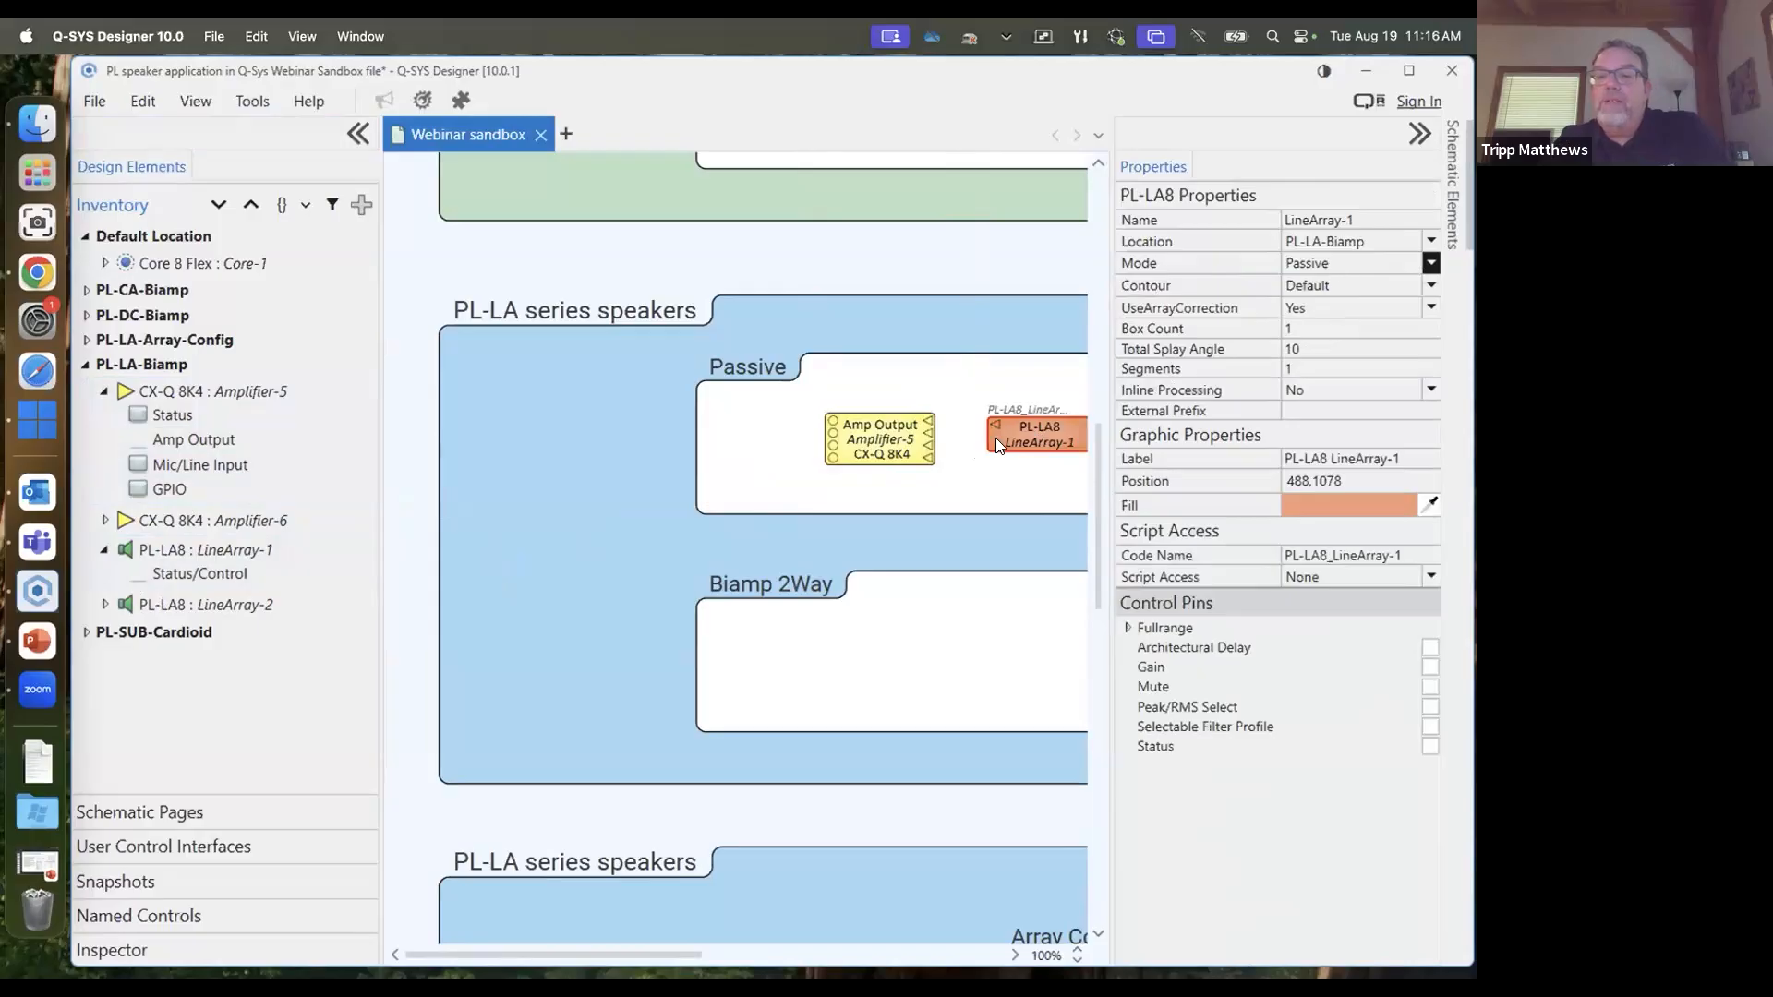
Wire Amplifier-5's first output to LineArray-1 and place the PL-LA8 LineArray-2 in the Biamp 2Way box of the PL-LA series section
{"action": "left_click_drag", "start_coordinate": [929, 427], "coordinate": [997, 421]}
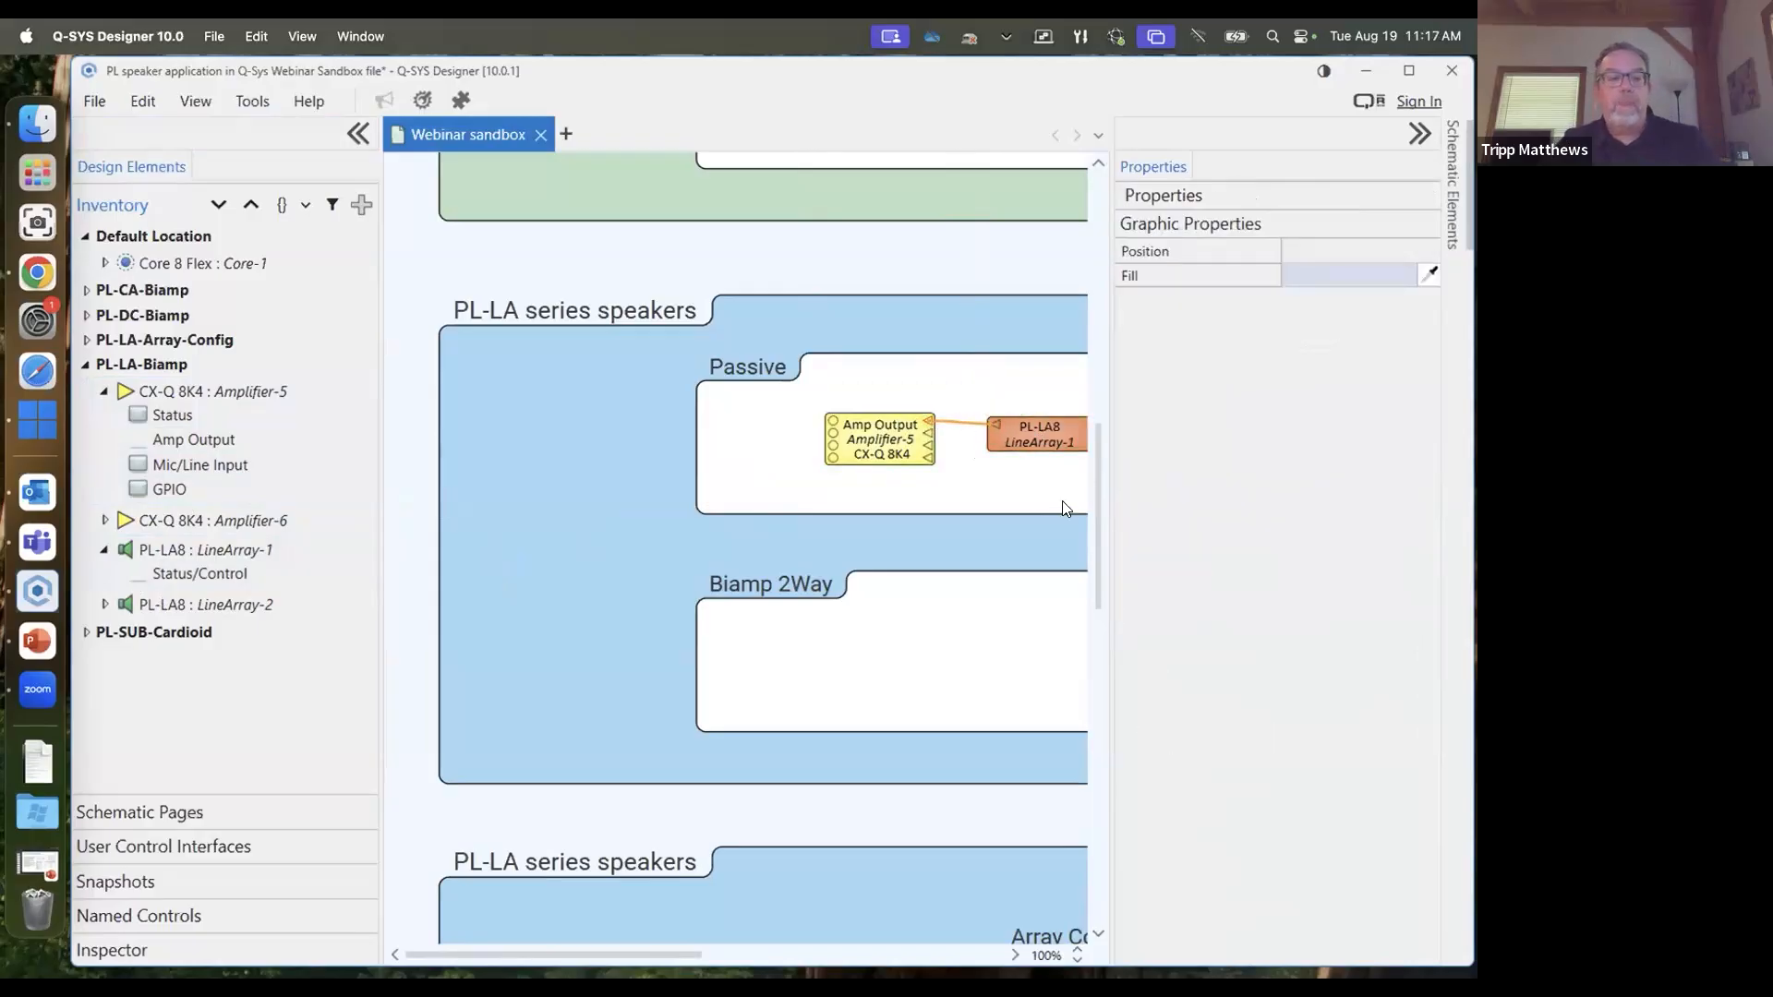
{"action": "left_click", "coordinate": [103, 603]}
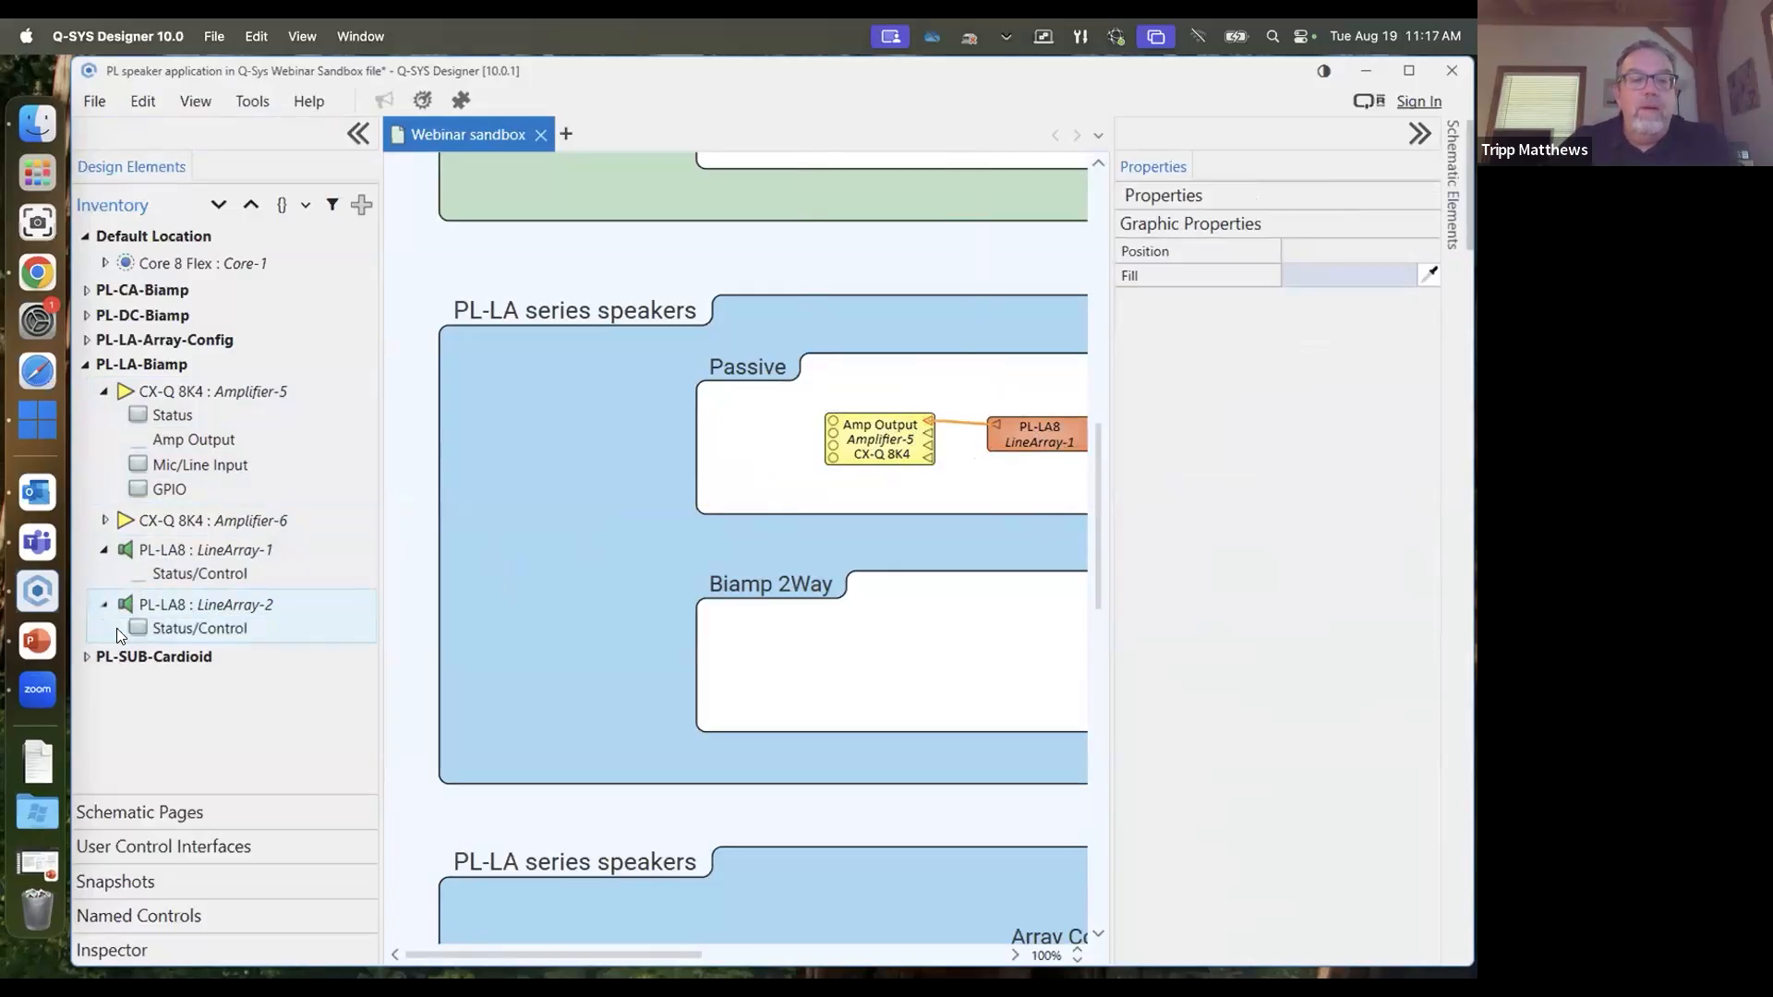
{"action": "left_click_drag", "start_coordinate": [129, 628], "coordinate": [993, 632]}
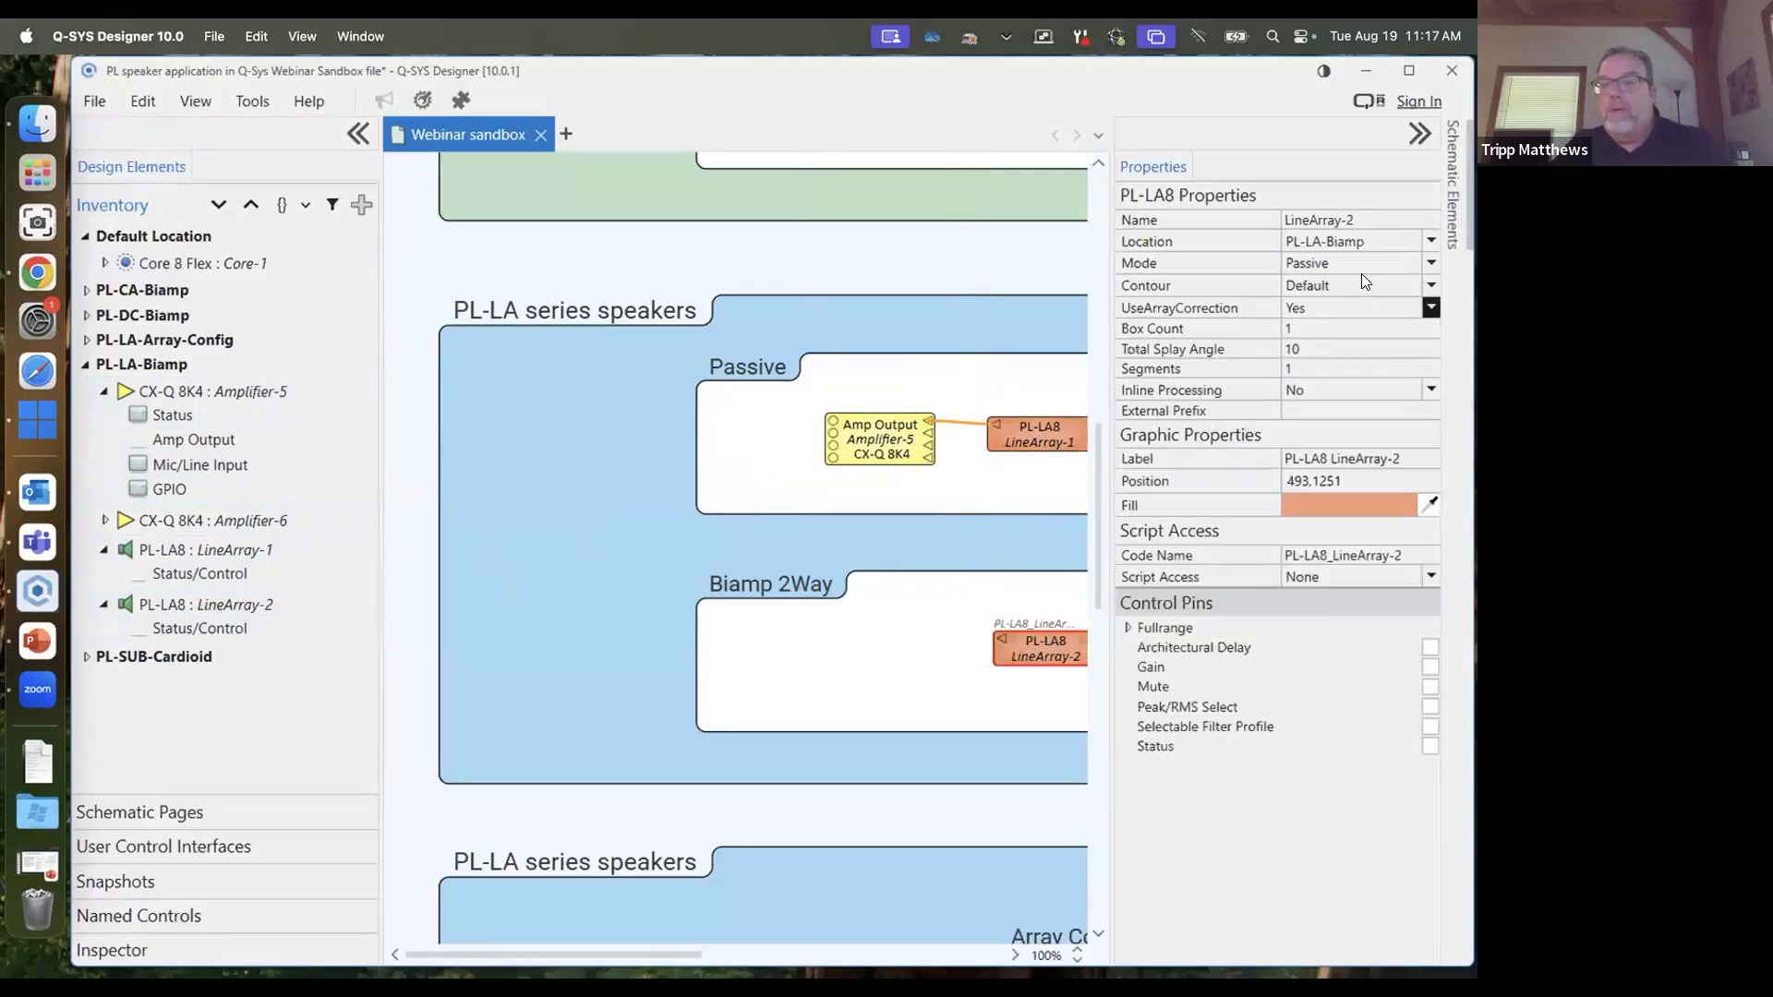
Set LineArray-2's mode to 2-Way and wire its two inputs to the first two outputs of a newly placed Amplifier-6 Amp Output block
{"action": "left_click", "coordinate": [1430, 265]}
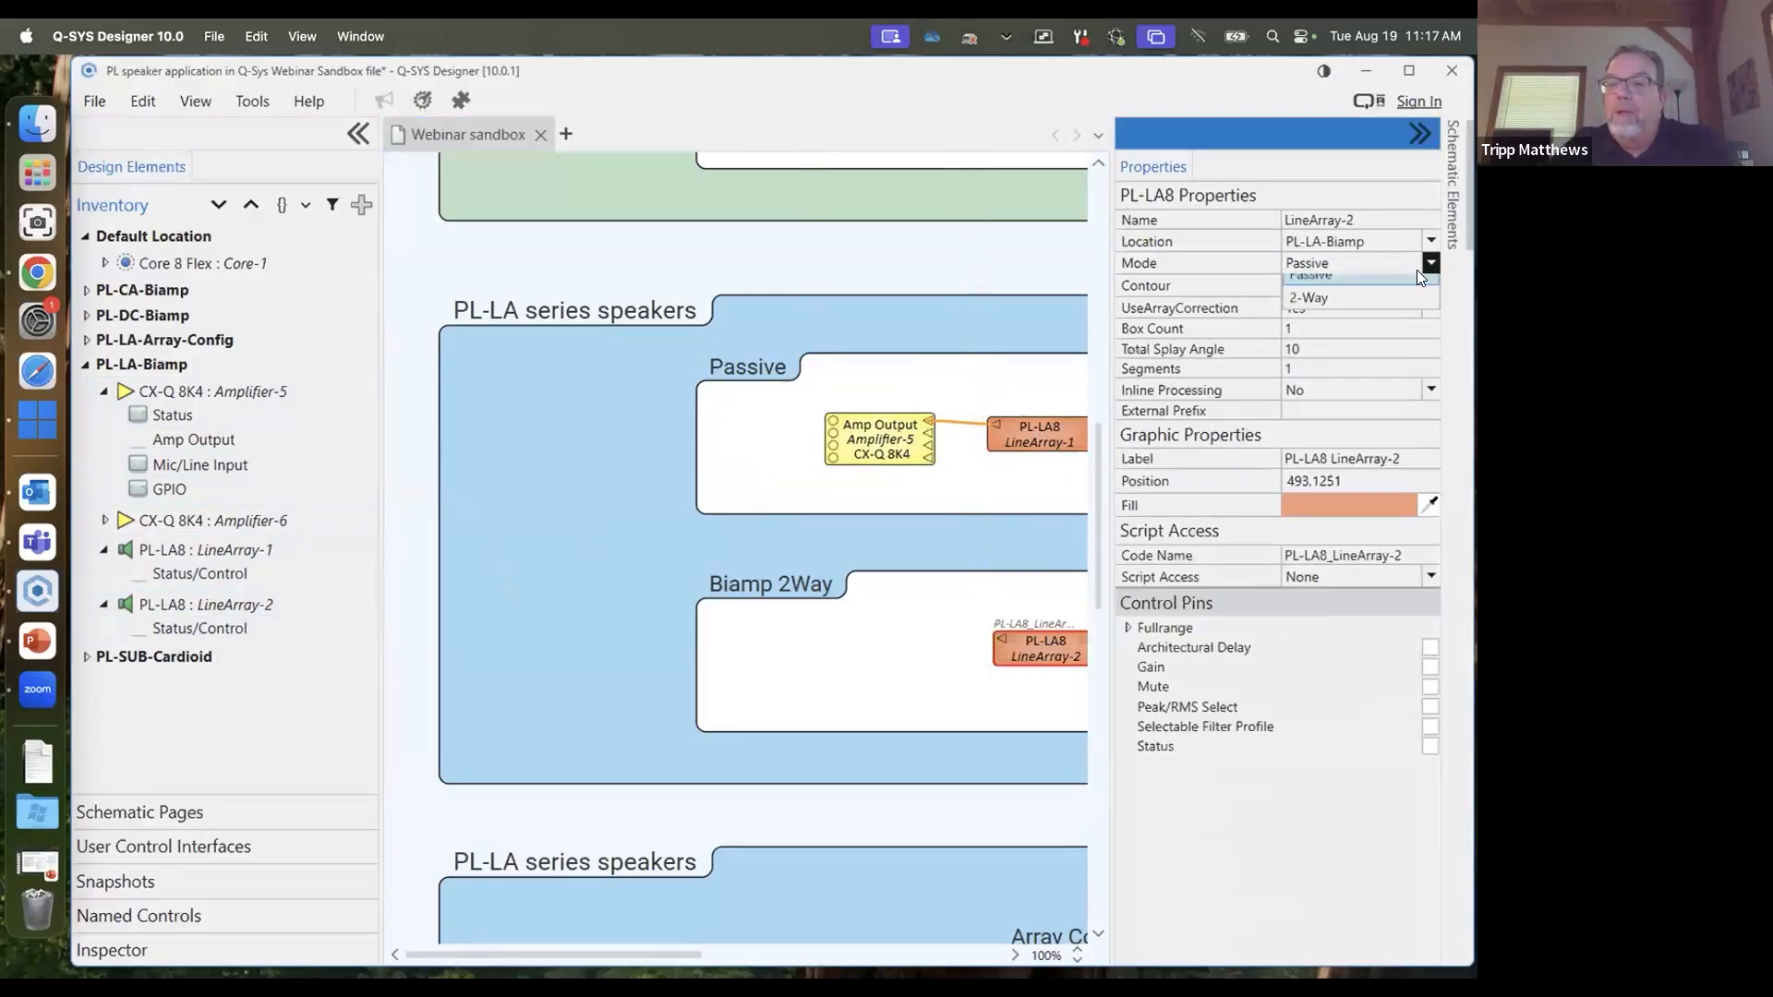
{"action": "left_click", "coordinate": [1392, 311]}
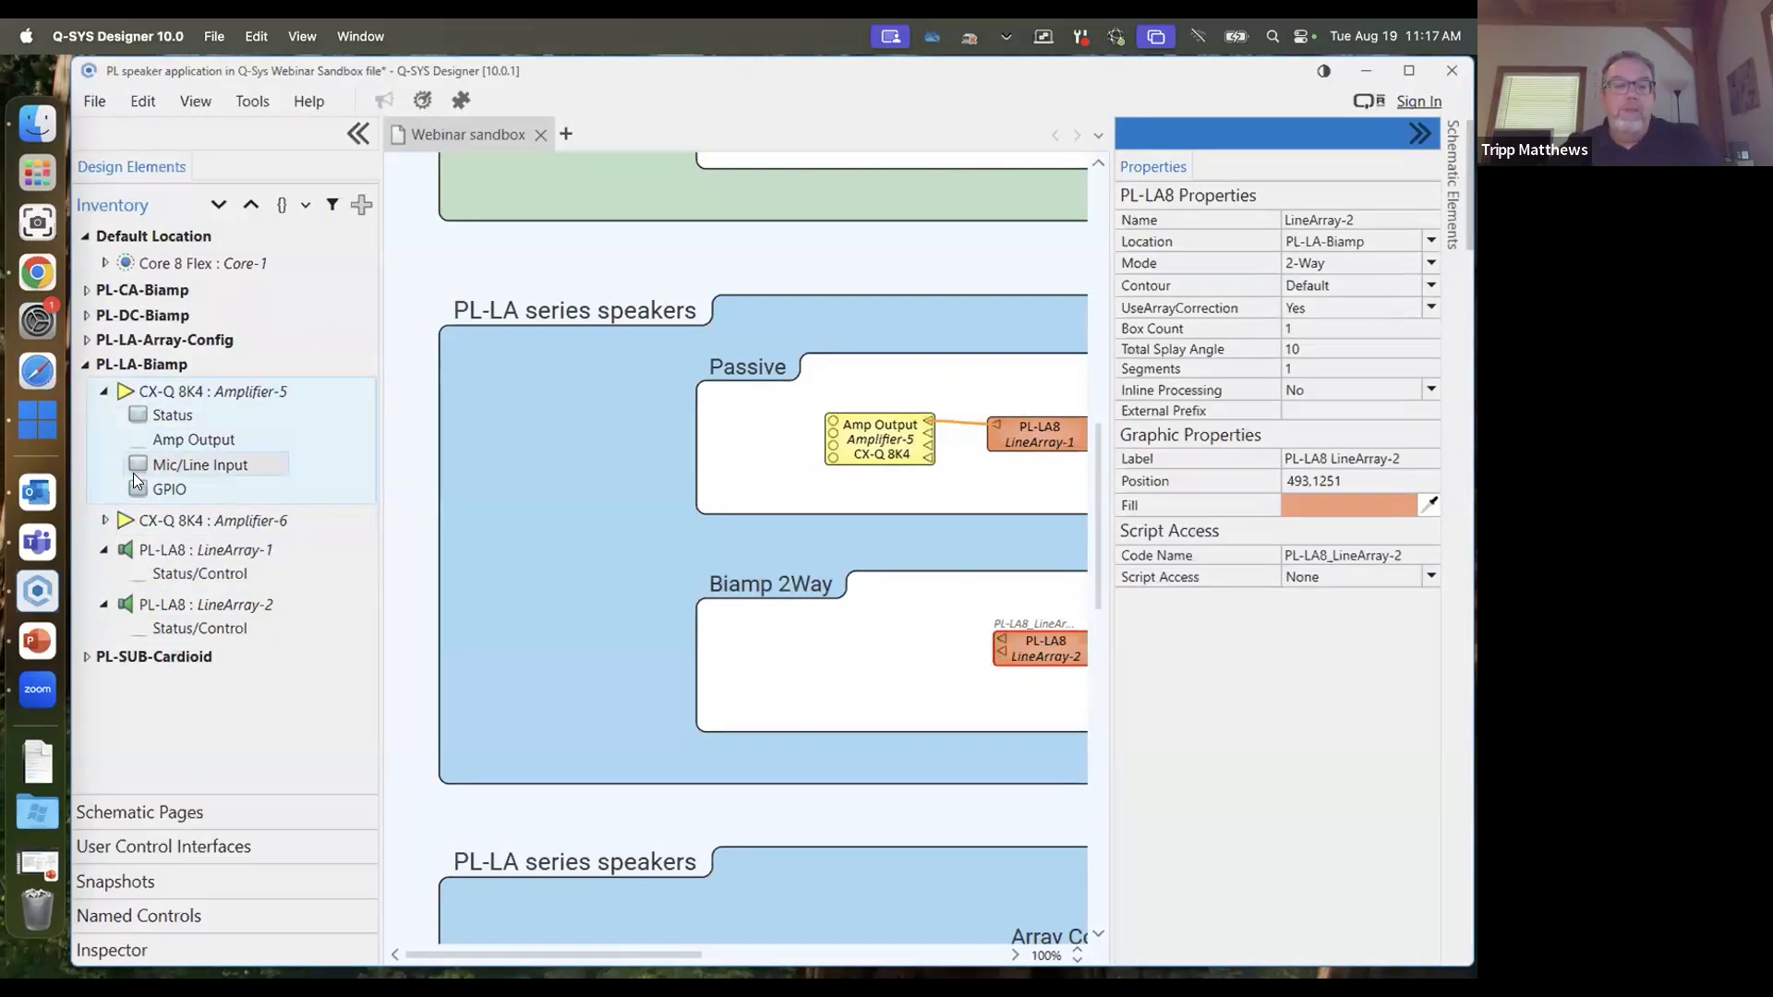
{"action": "left_click", "coordinate": [106, 521]}
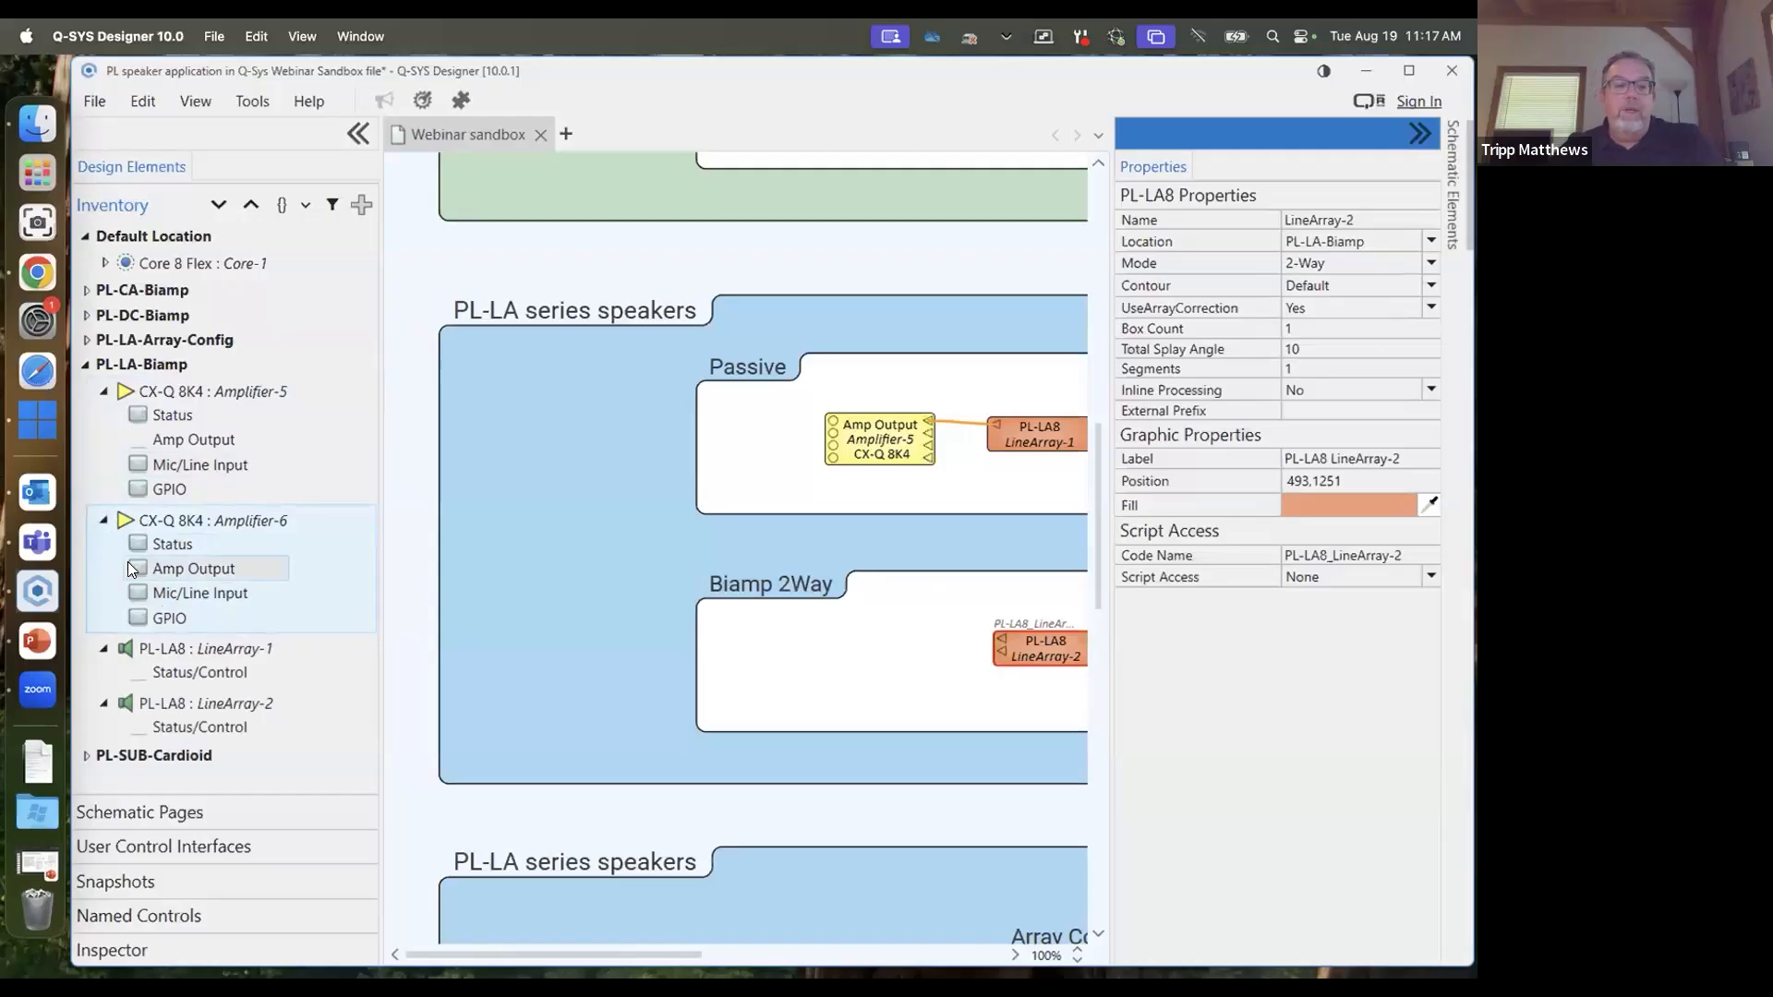
{"action": "mouse_move", "coordinate": [131, 565]}
{"action": "left_mouse_down"}
{"action": "mouse_move", "coordinate": [685, 687]}
{"action": "mouse_move", "coordinate": [835, 638]}
{"action": "mouse_move", "coordinate": [1001, 652]}
{"action": "left_mouse_up"}
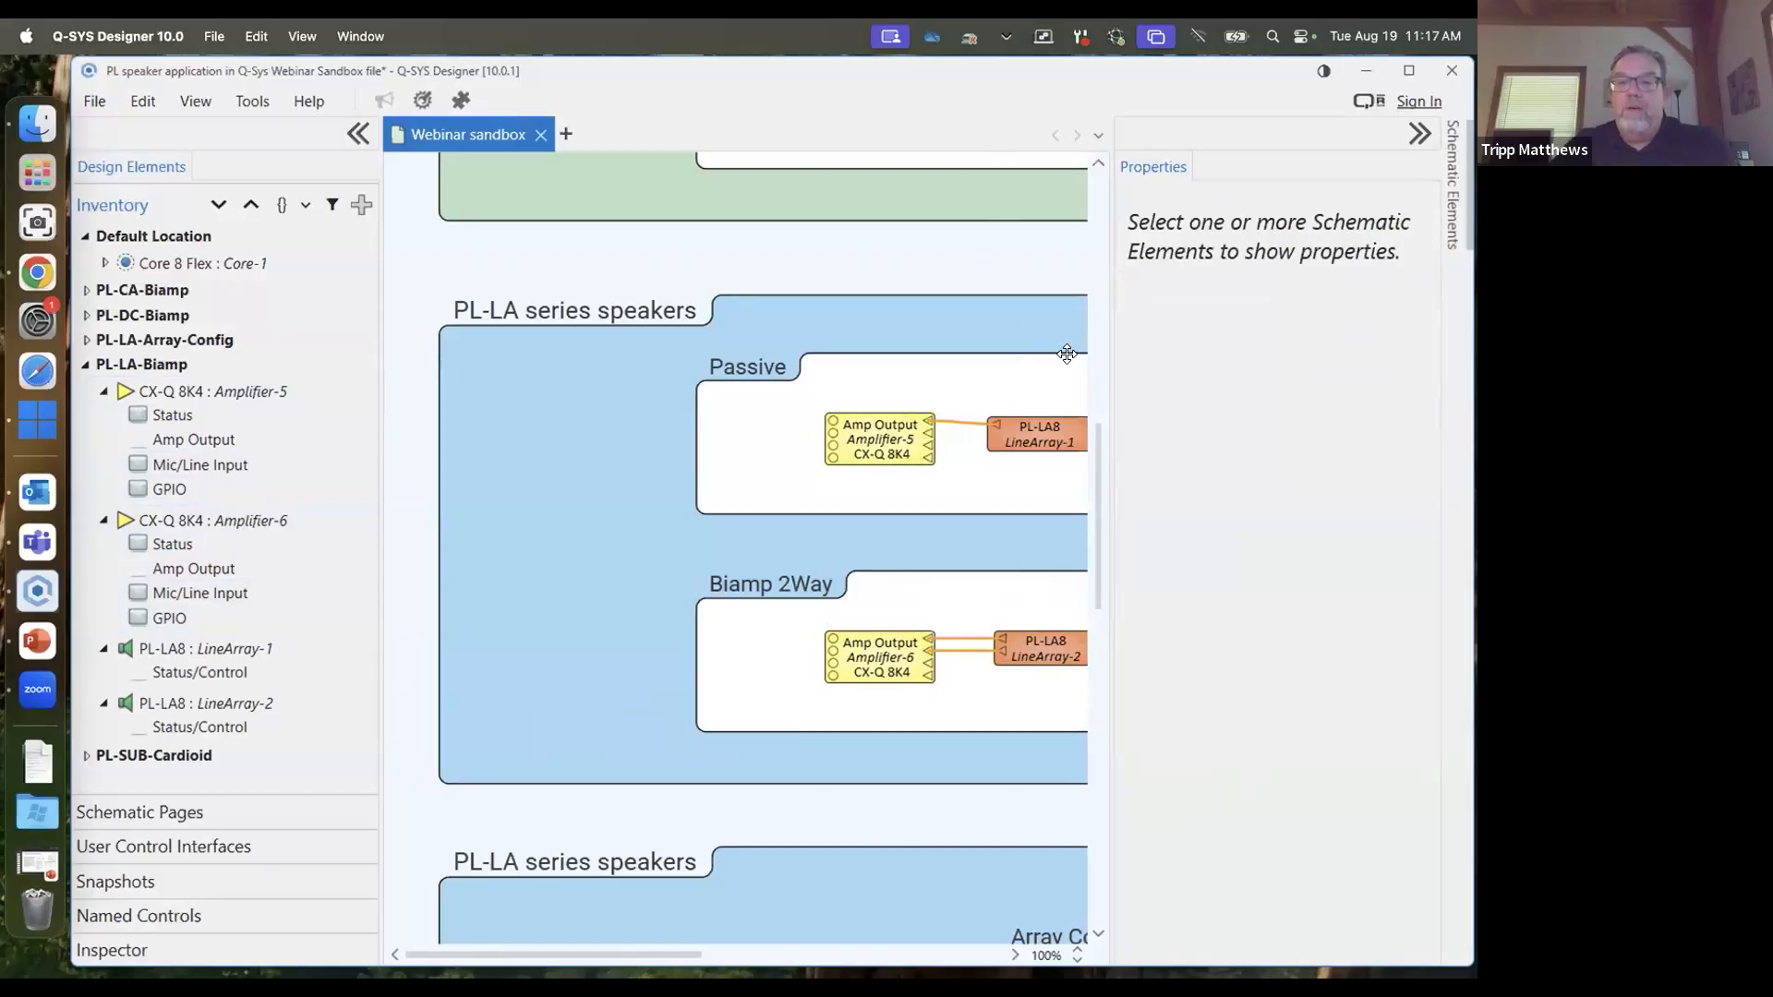
Place Amplifier-7's Amp Output block in the Array Configuration box of the PL-LA series speakers section
{"action": "scroll", "coordinate": [986, 515], "scroll_direction": "down", "scroll_amount": 1}
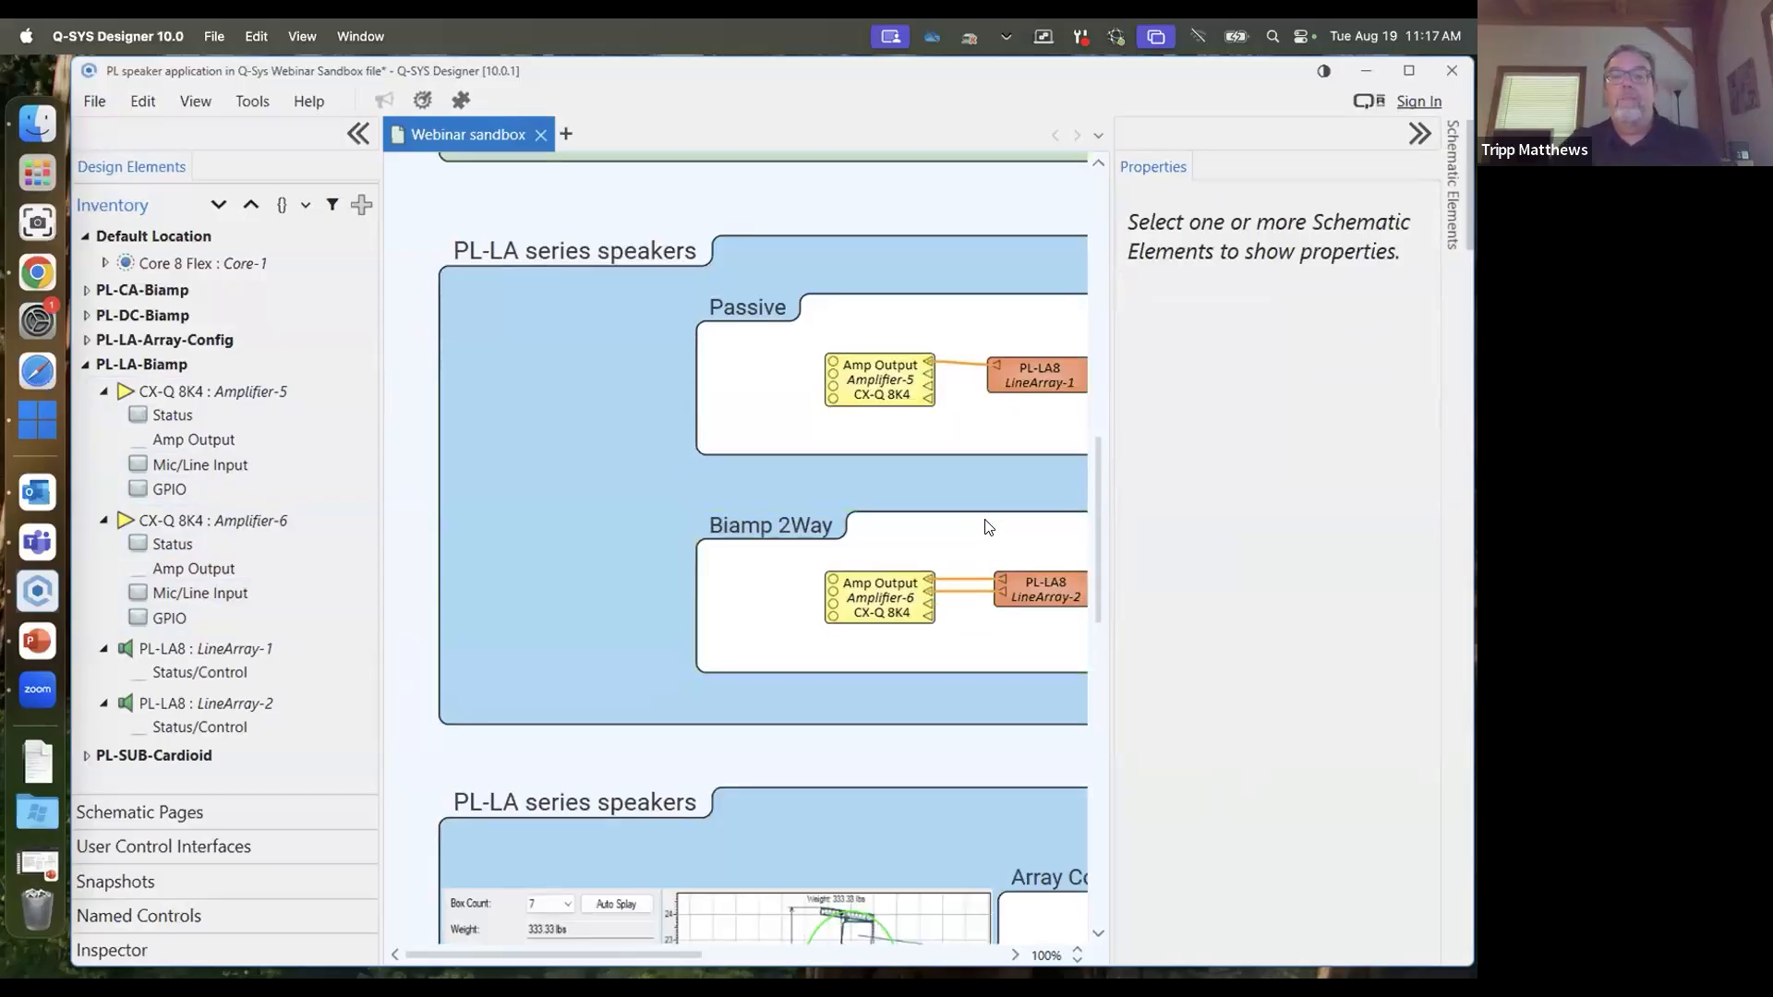
{"action": "scroll", "coordinate": [988, 526], "scroll_direction": "down", "scroll_amount": 2}
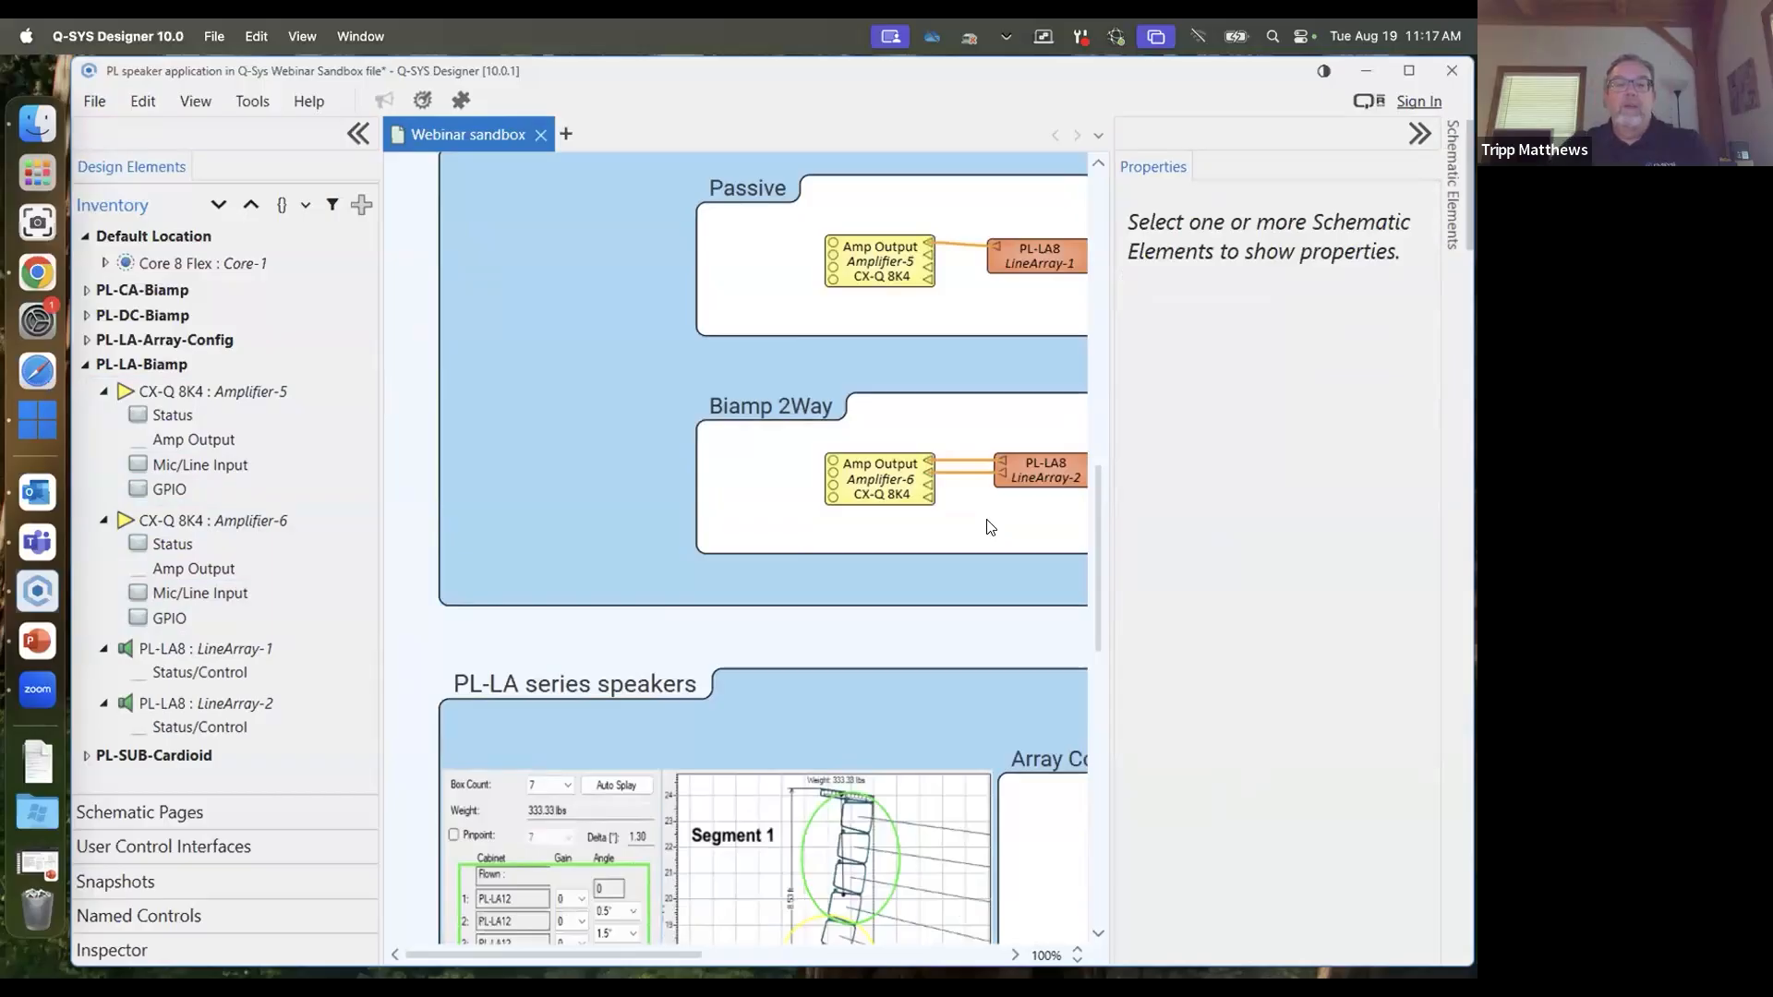
{"action": "scroll", "coordinate": [990, 526], "scroll_direction": "down", "scroll_amount": 2}
{"action": "scroll", "coordinate": [988, 519], "scroll_direction": "down", "scroll_amount": 4}
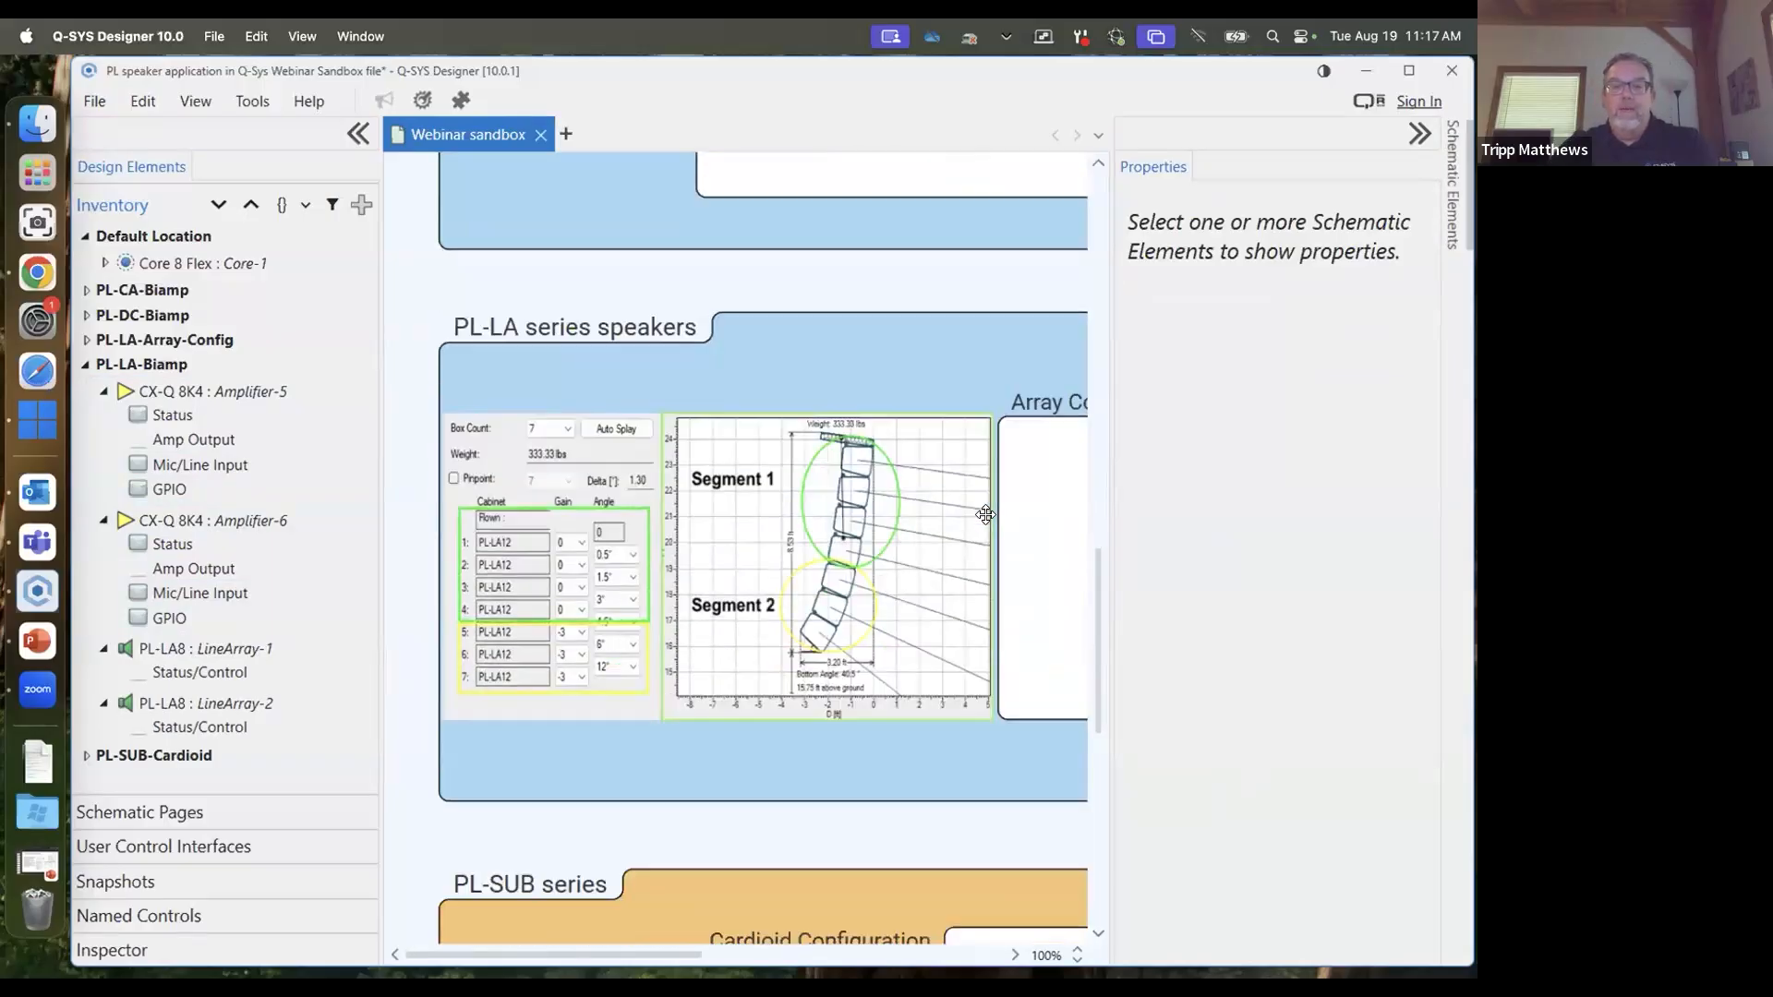
{"action": "scroll", "coordinate": [985, 514], "scroll_direction": "down", "scroll_amount": 2}
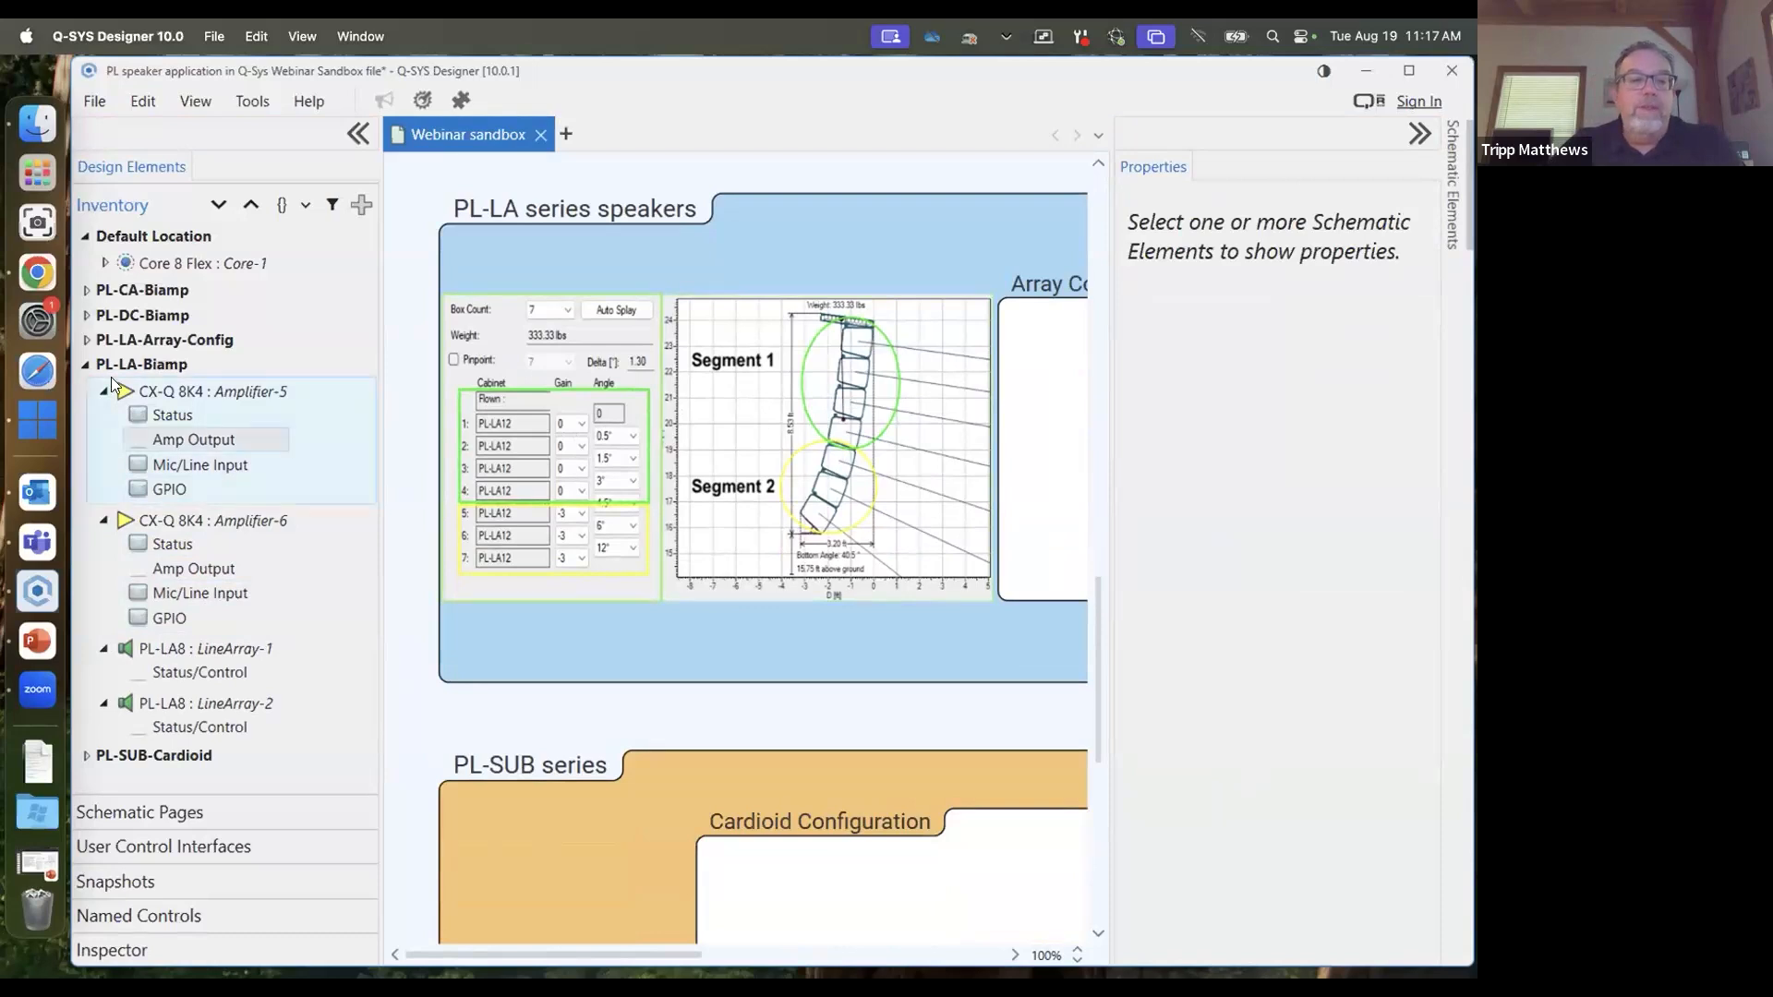
{"action": "left_click", "coordinate": [85, 364]}
{"action": "left_click", "coordinate": [86, 341]}
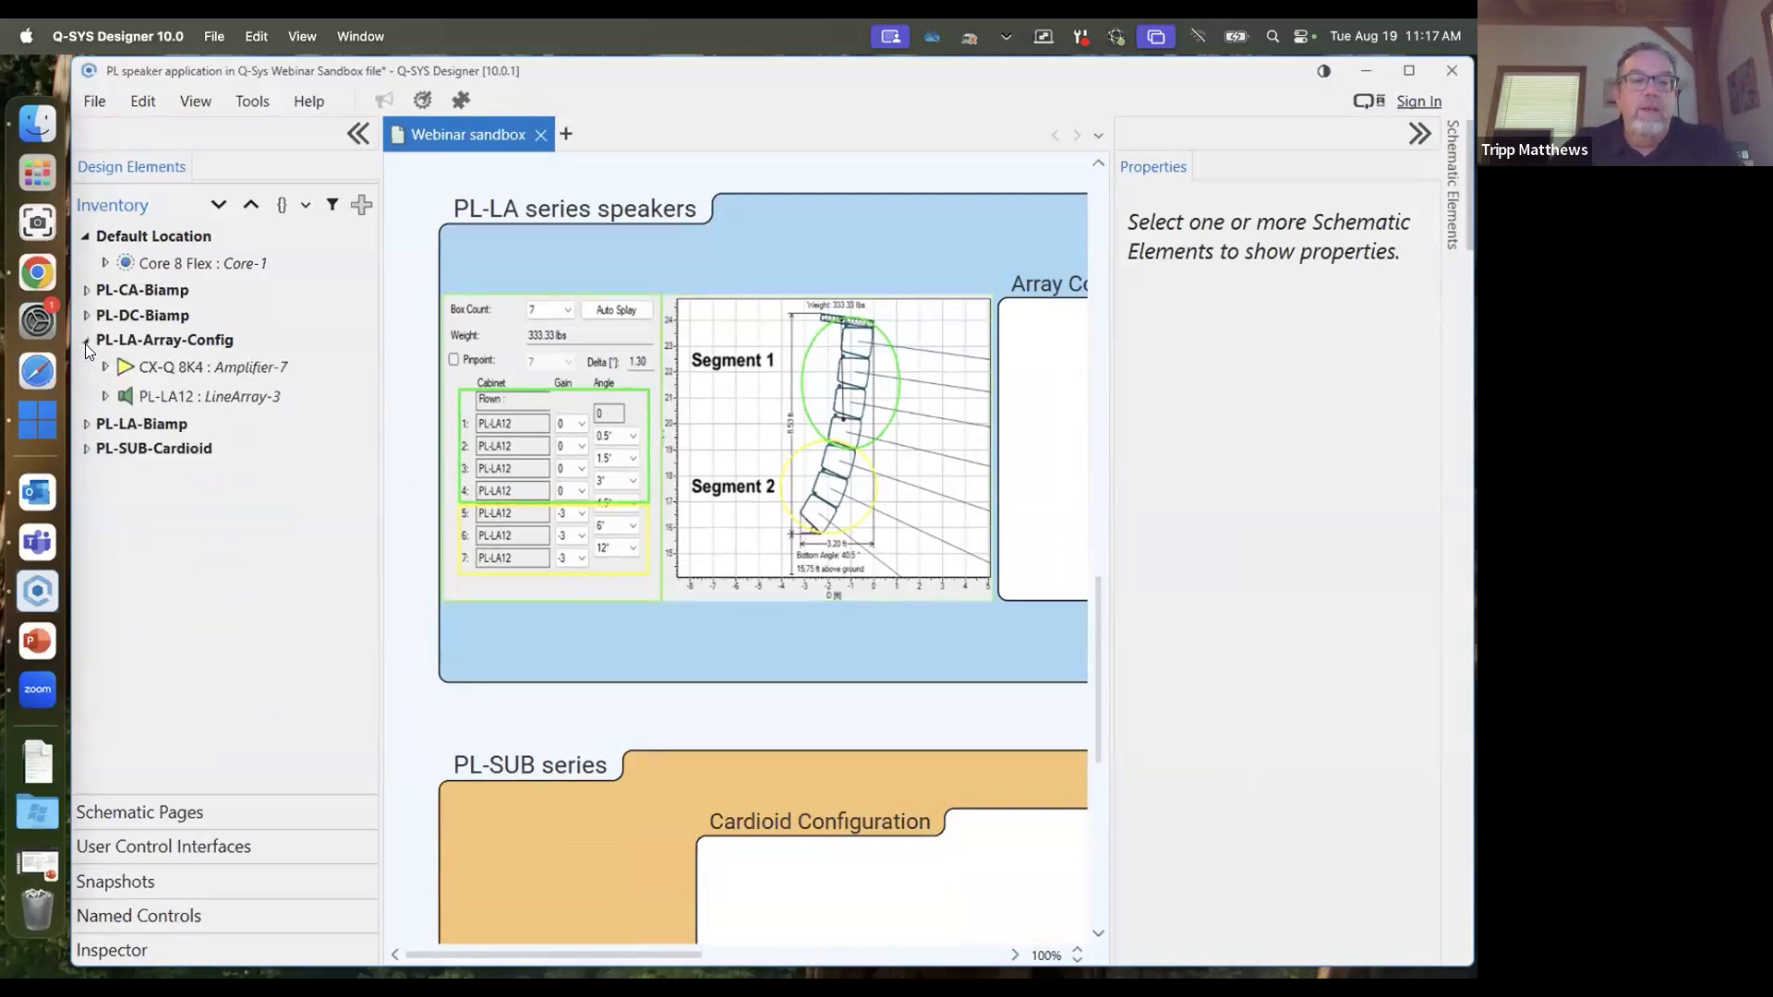
{"action": "left_click_drag", "start_coordinate": [121, 368], "coordinate": [1023, 402]}
{"action": "left_click", "coordinate": [104, 366]}
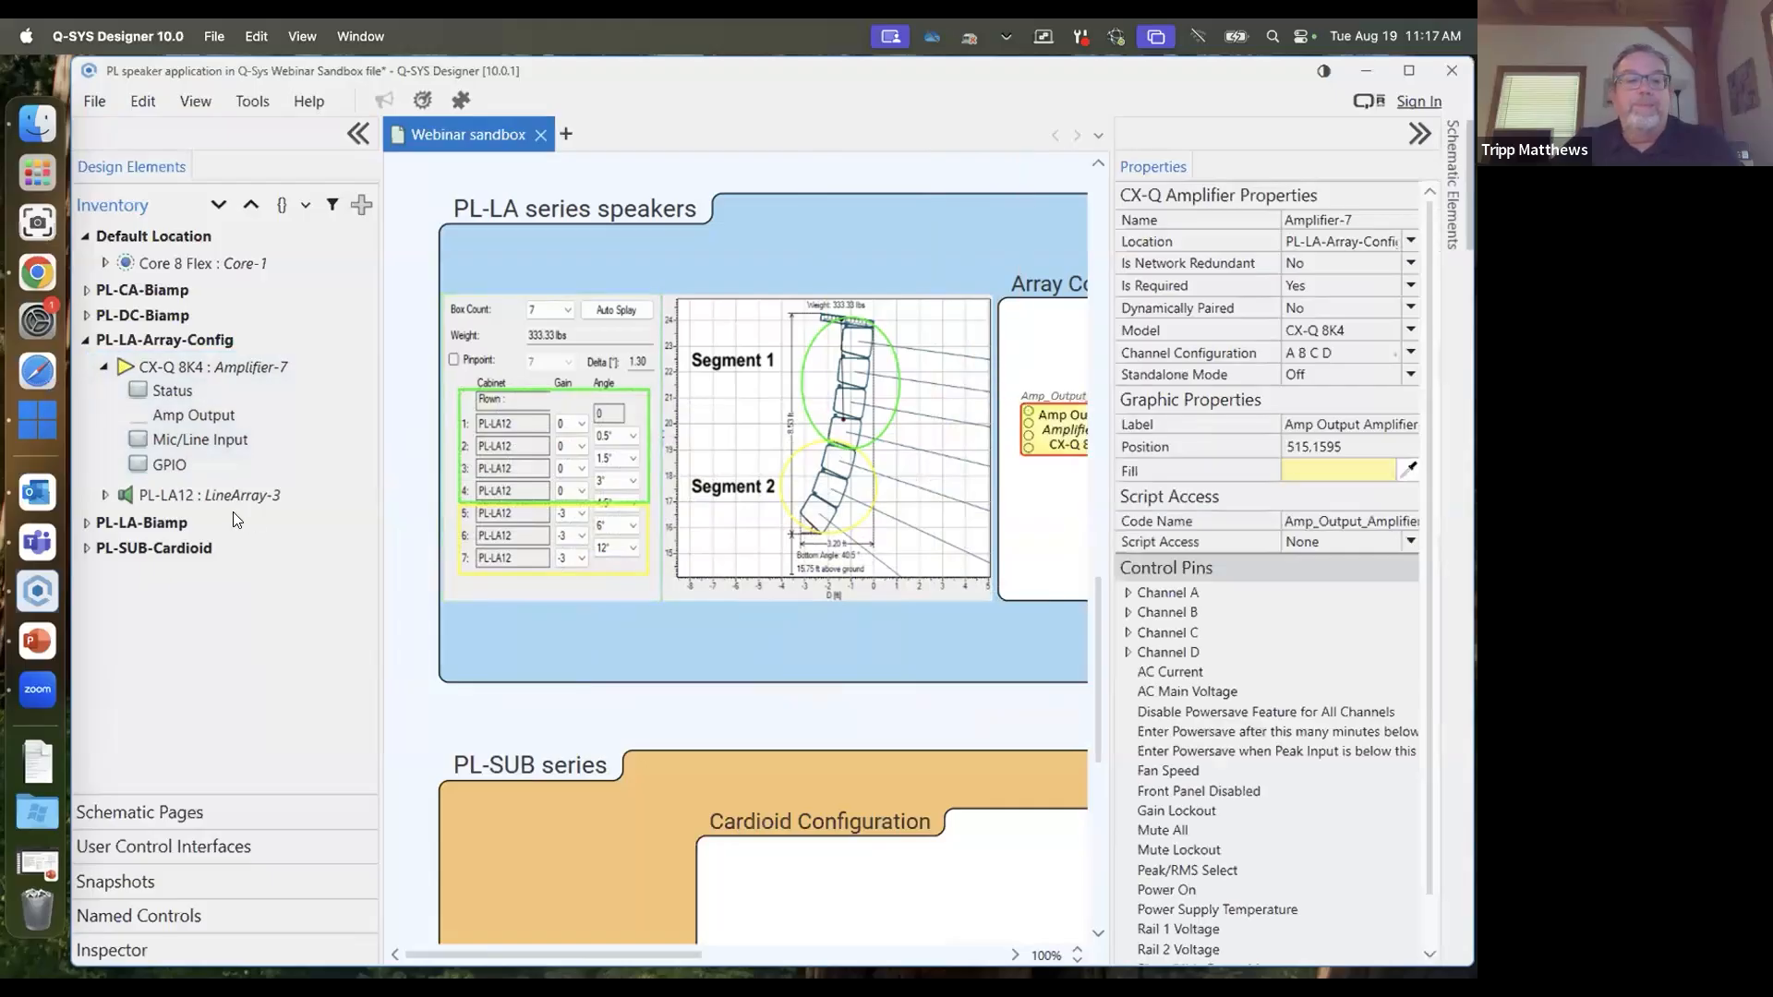
Add the PL-LA12 LineArray-3 block beside Amplifier-7 and wire the amplifier's first output to its Fullrange pin
{"action": "left_click", "coordinate": [105, 494]}
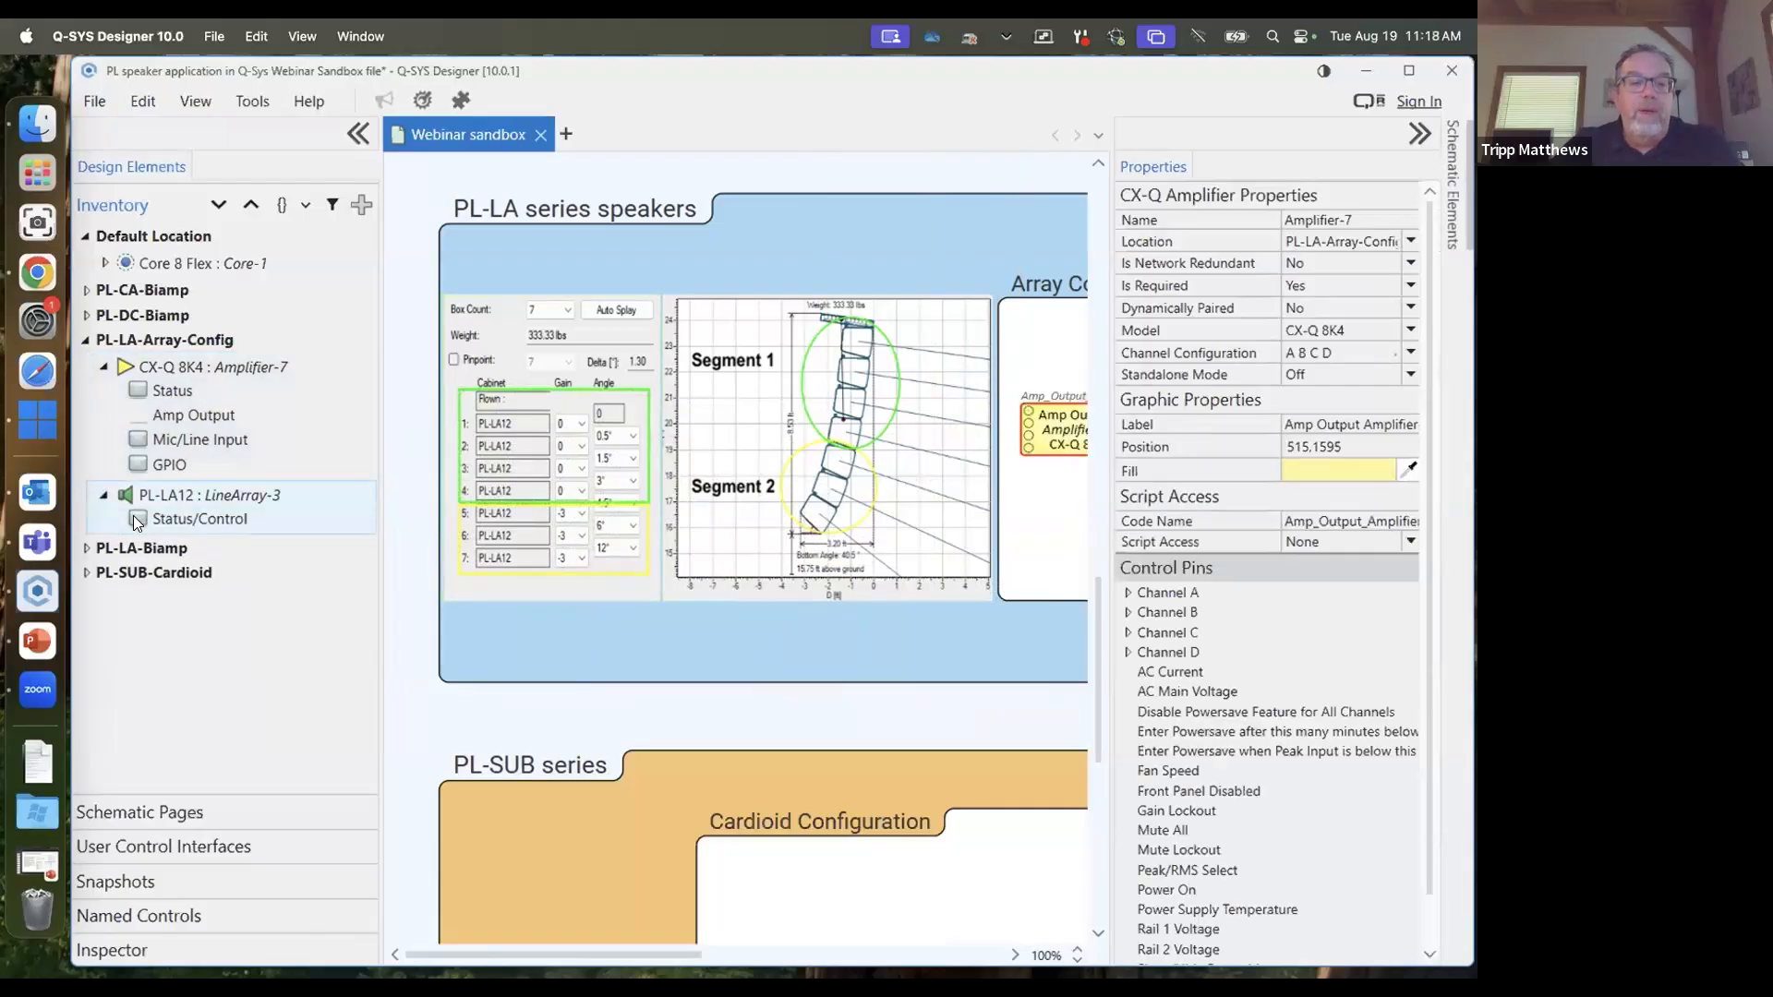
{"action": "left_click_drag", "start_coordinate": [133, 515], "coordinate": [1062, 566]}
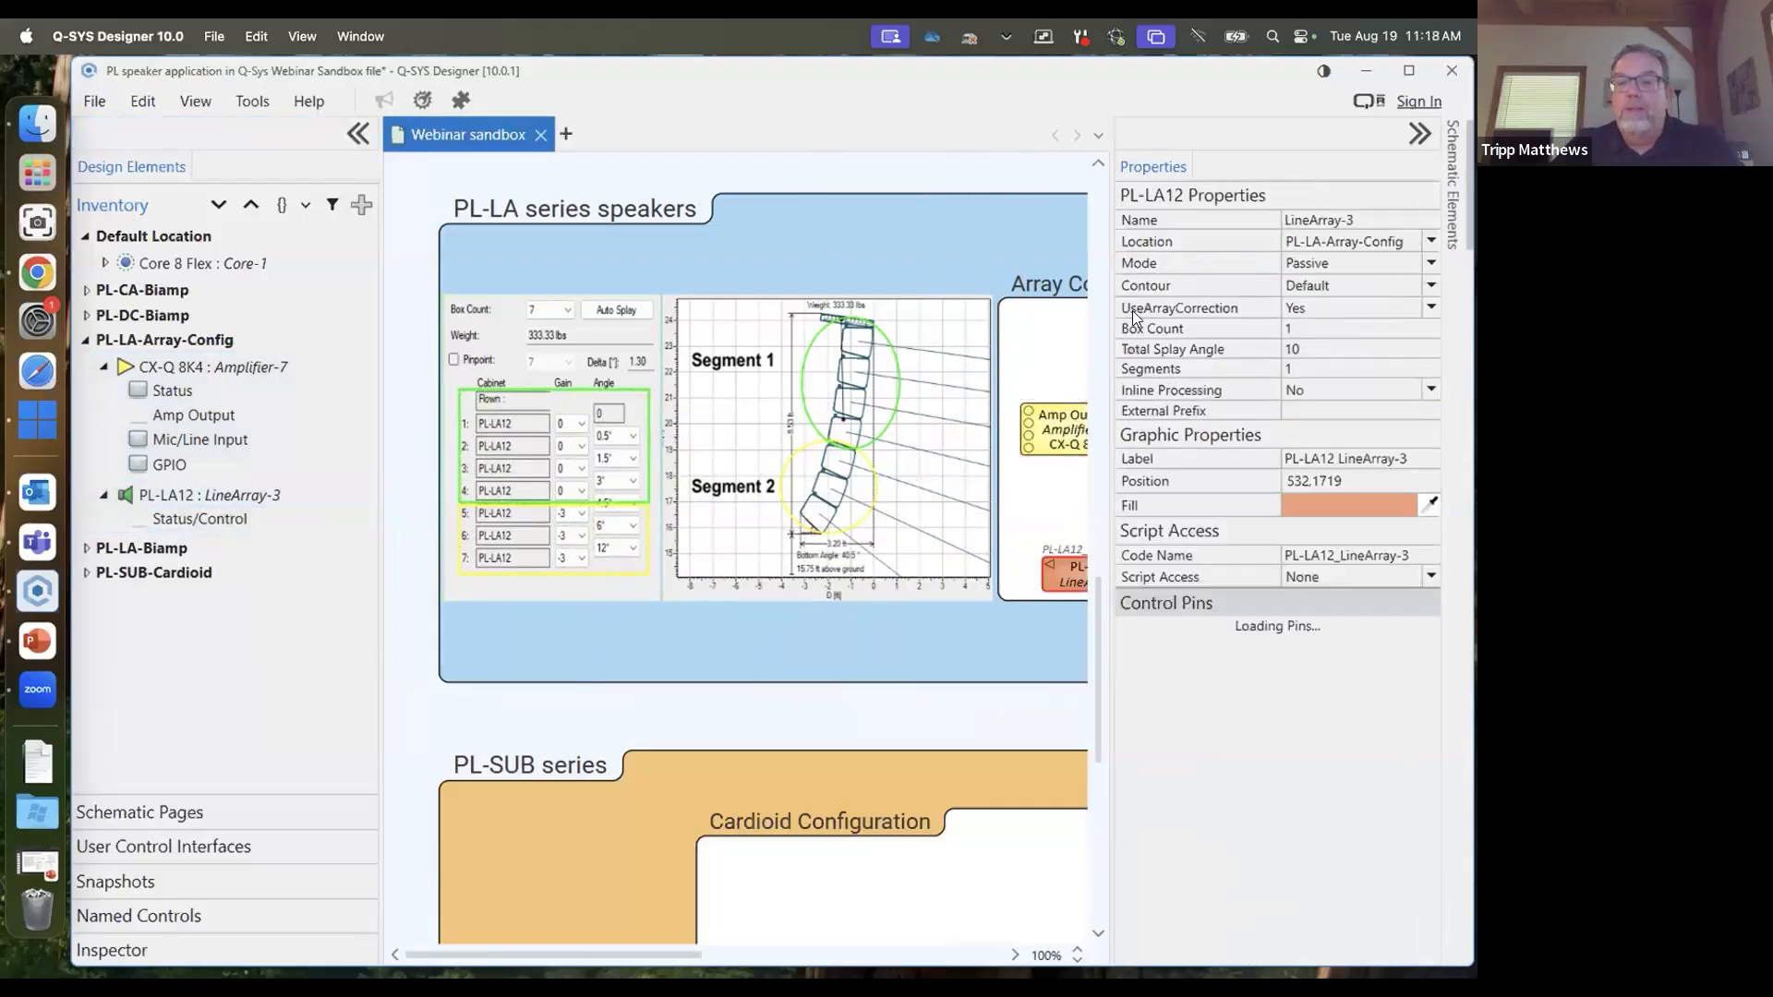
{"action": "left_click", "coordinate": [356, 135]}
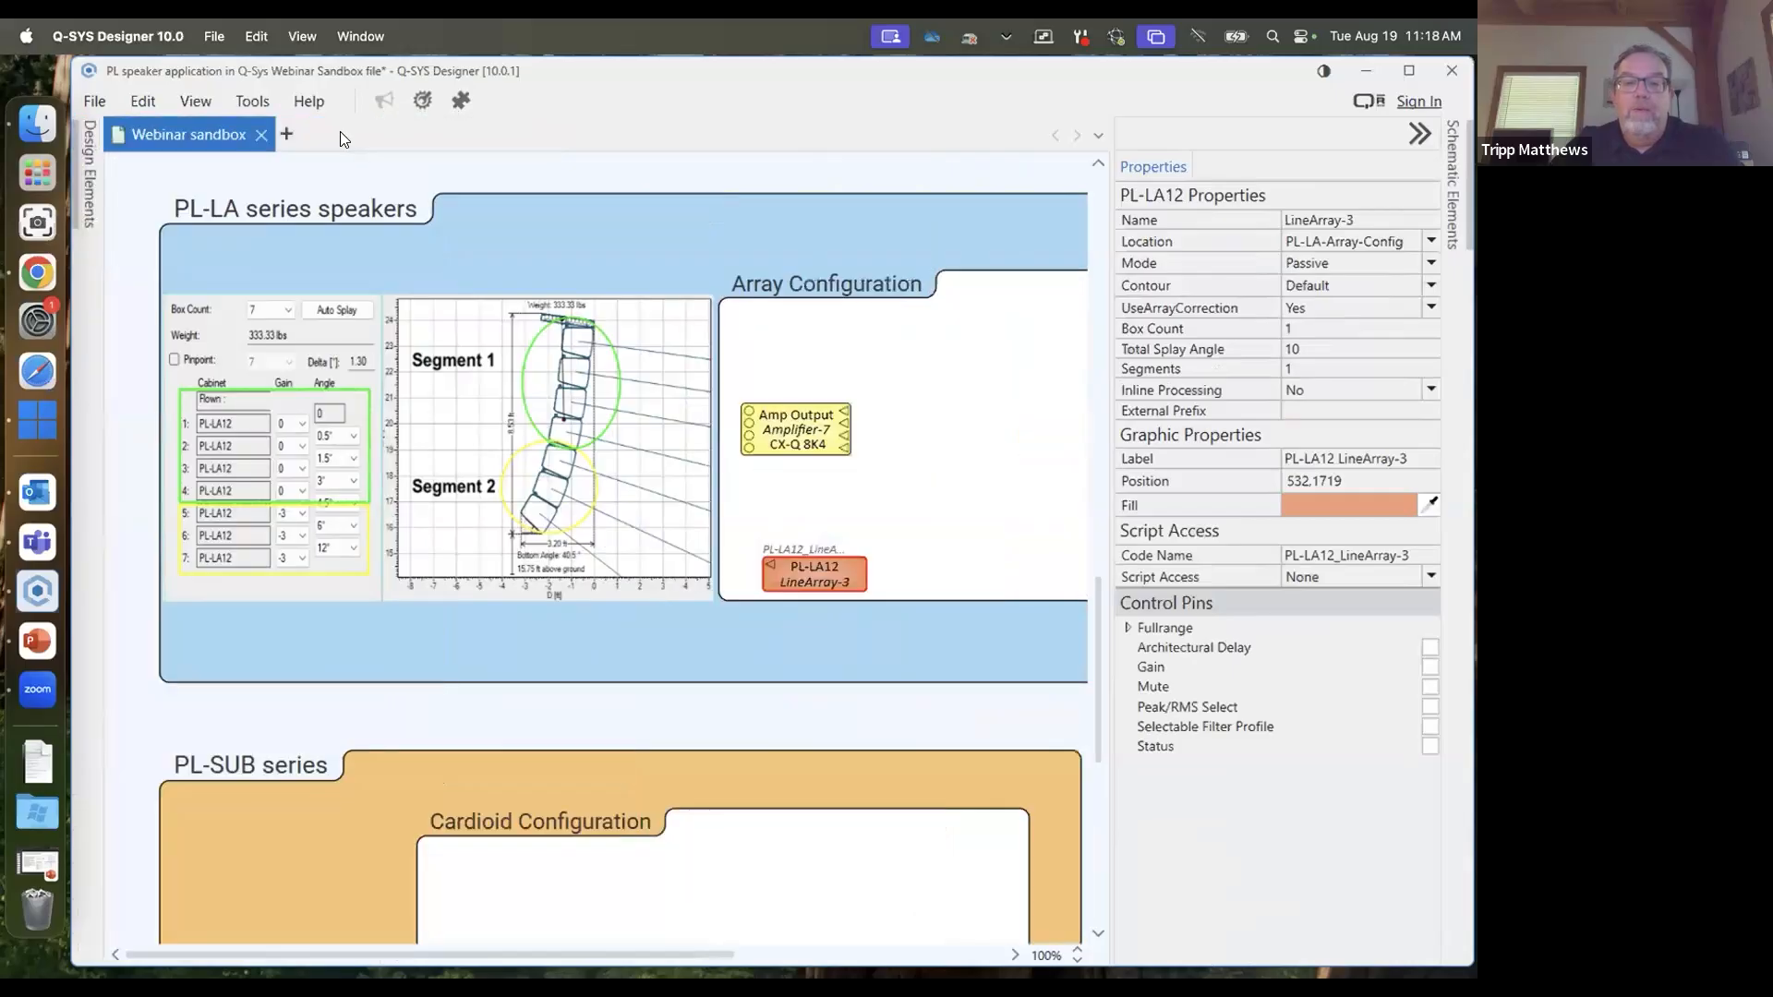
{"action": "left_click_drag", "start_coordinate": [788, 563], "coordinate": [993, 412]}
{"action": "left_click_drag", "start_coordinate": [806, 423], "coordinate": [970, 416]}
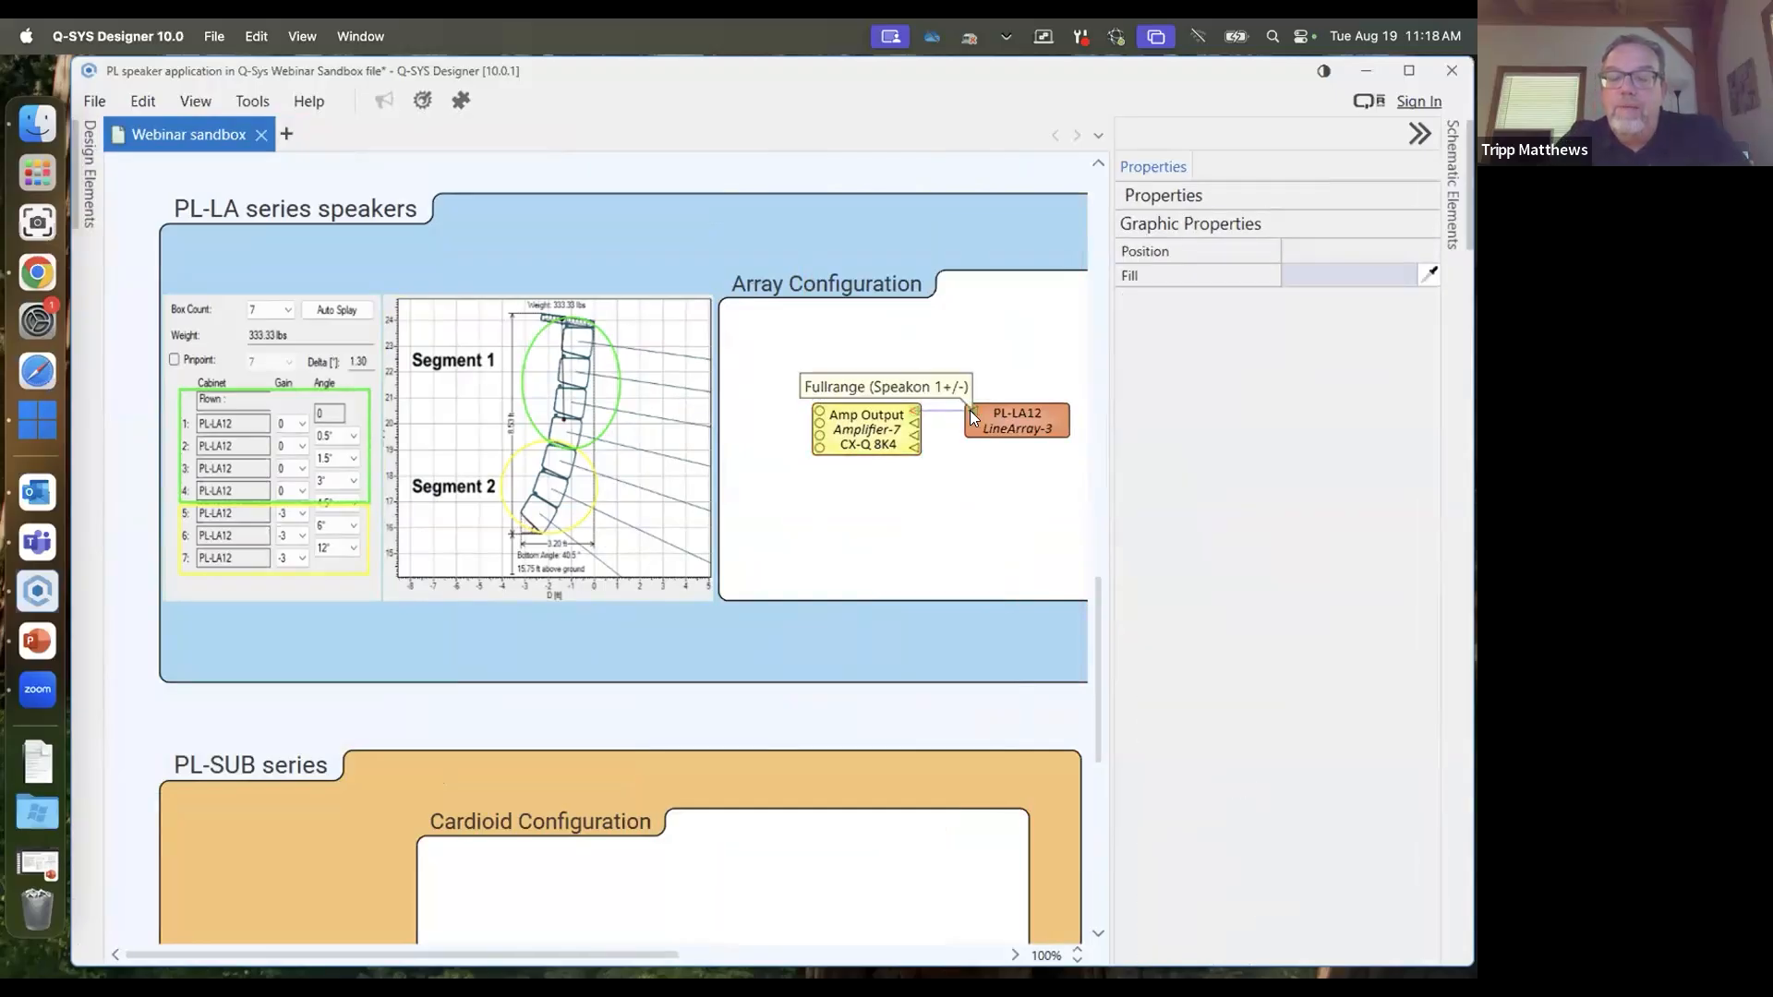
{"action": "left_click", "coordinate": [943, 531]}
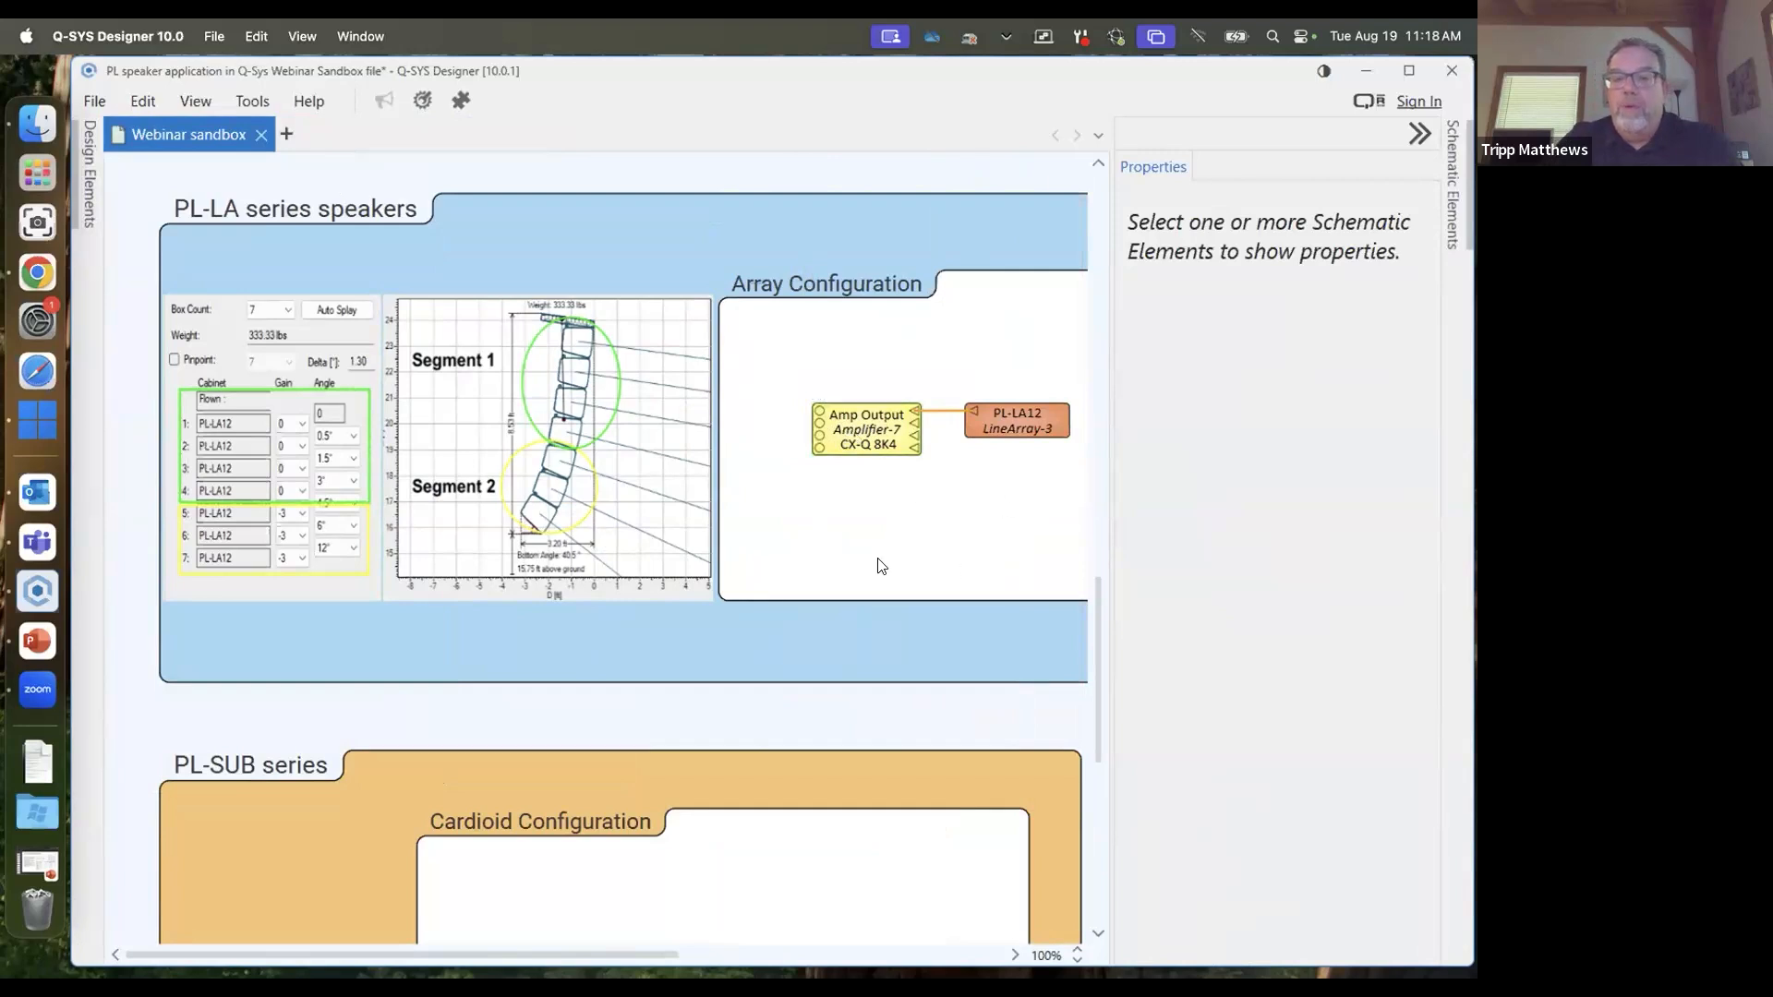
{"action": "scroll", "coordinate": [786, 475], "scroll_direction": "up", "scroll_amount": 5}
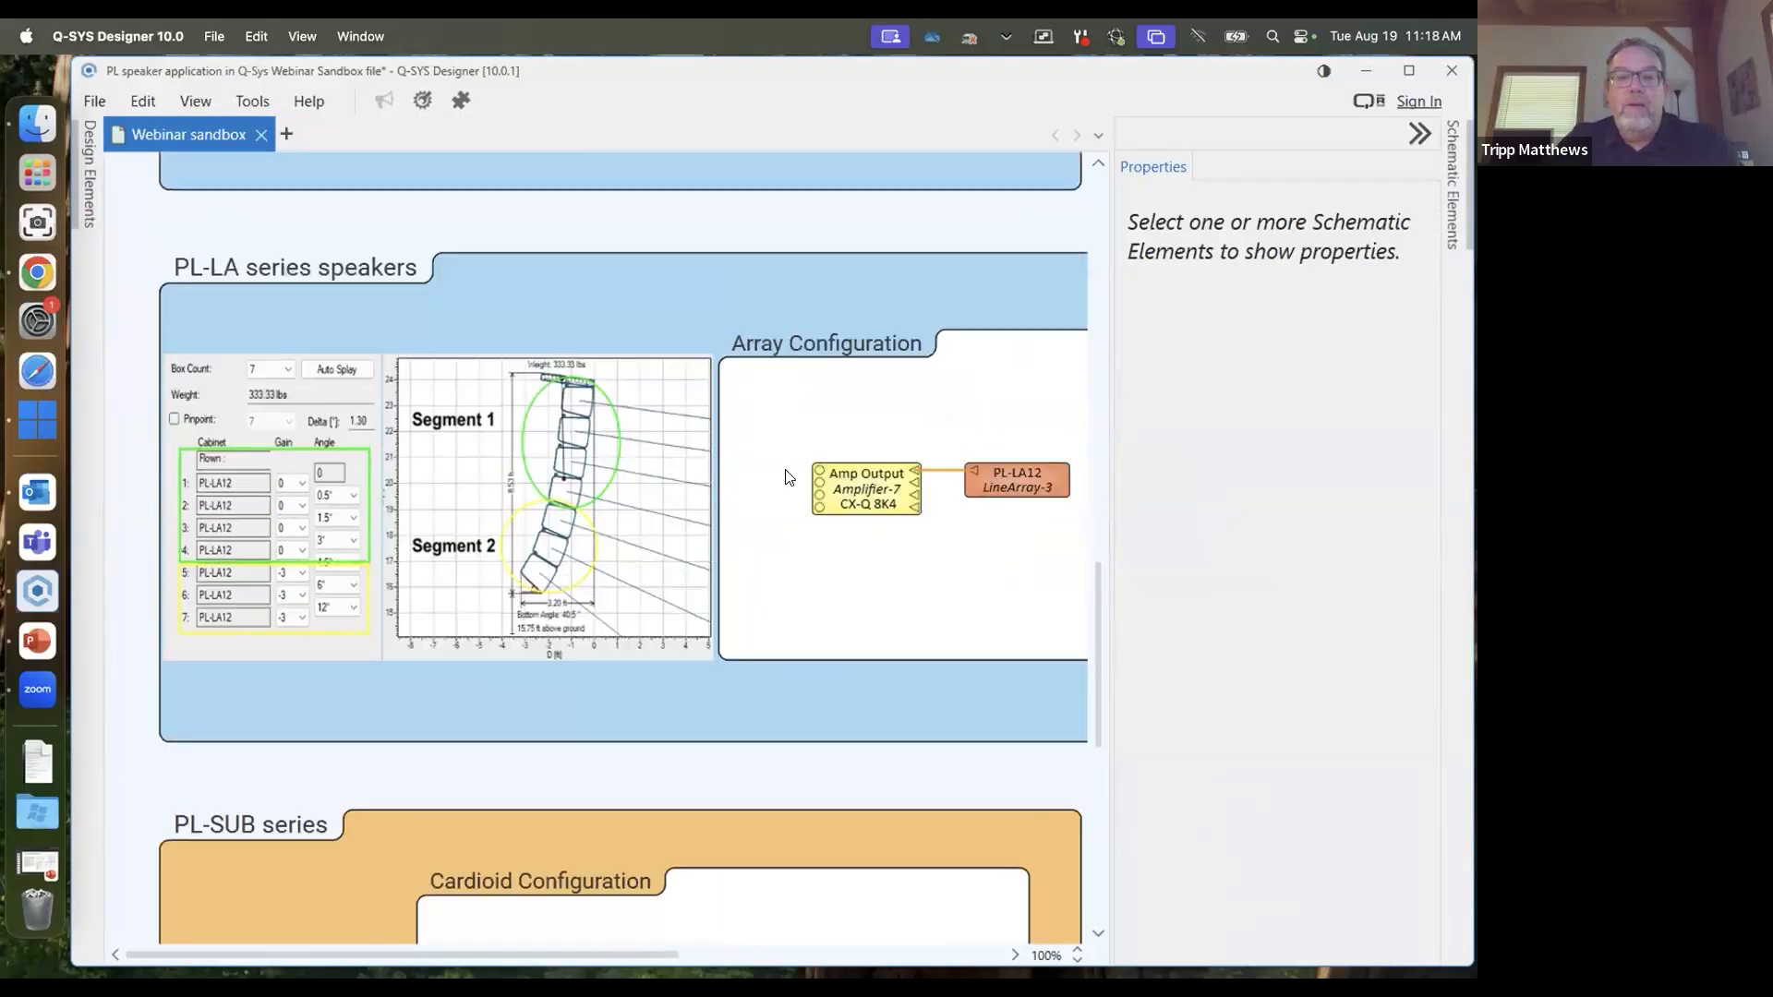
{"action": "scroll", "coordinate": [738, 311], "scroll_direction": "up", "scroll_amount": 3}
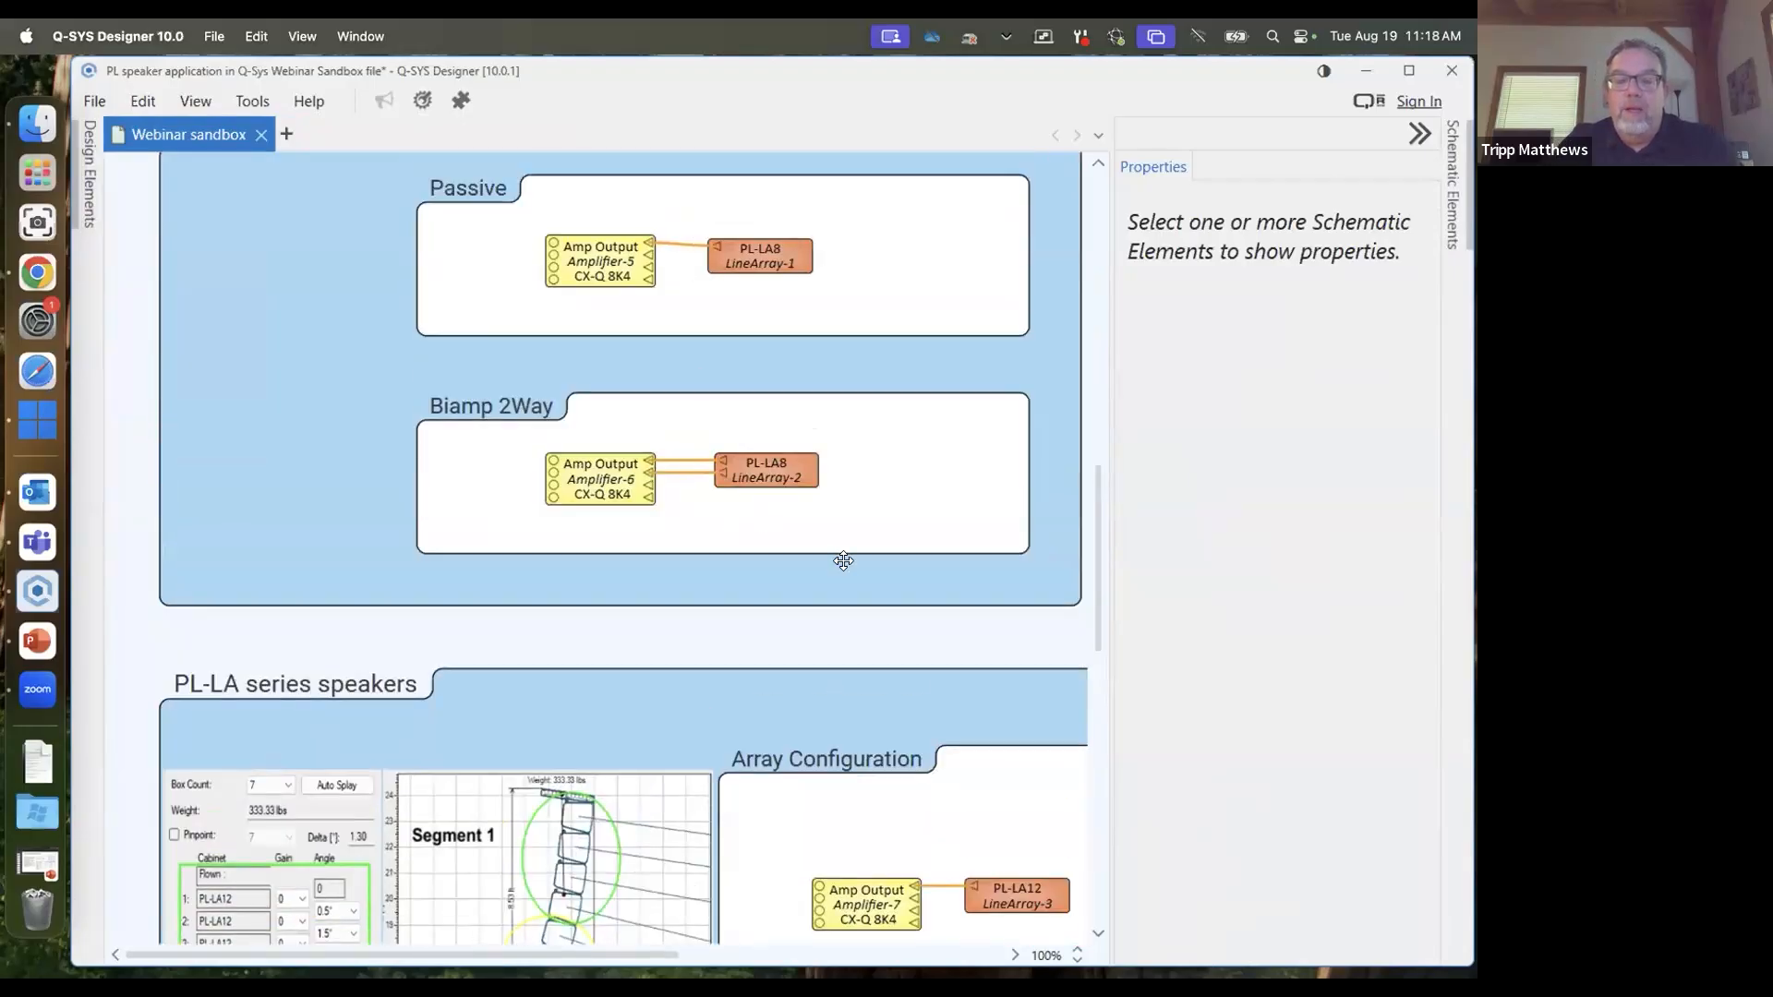
{"action": "scroll", "coordinate": [947, 690], "scroll_direction": "down", "scroll_amount": 6}
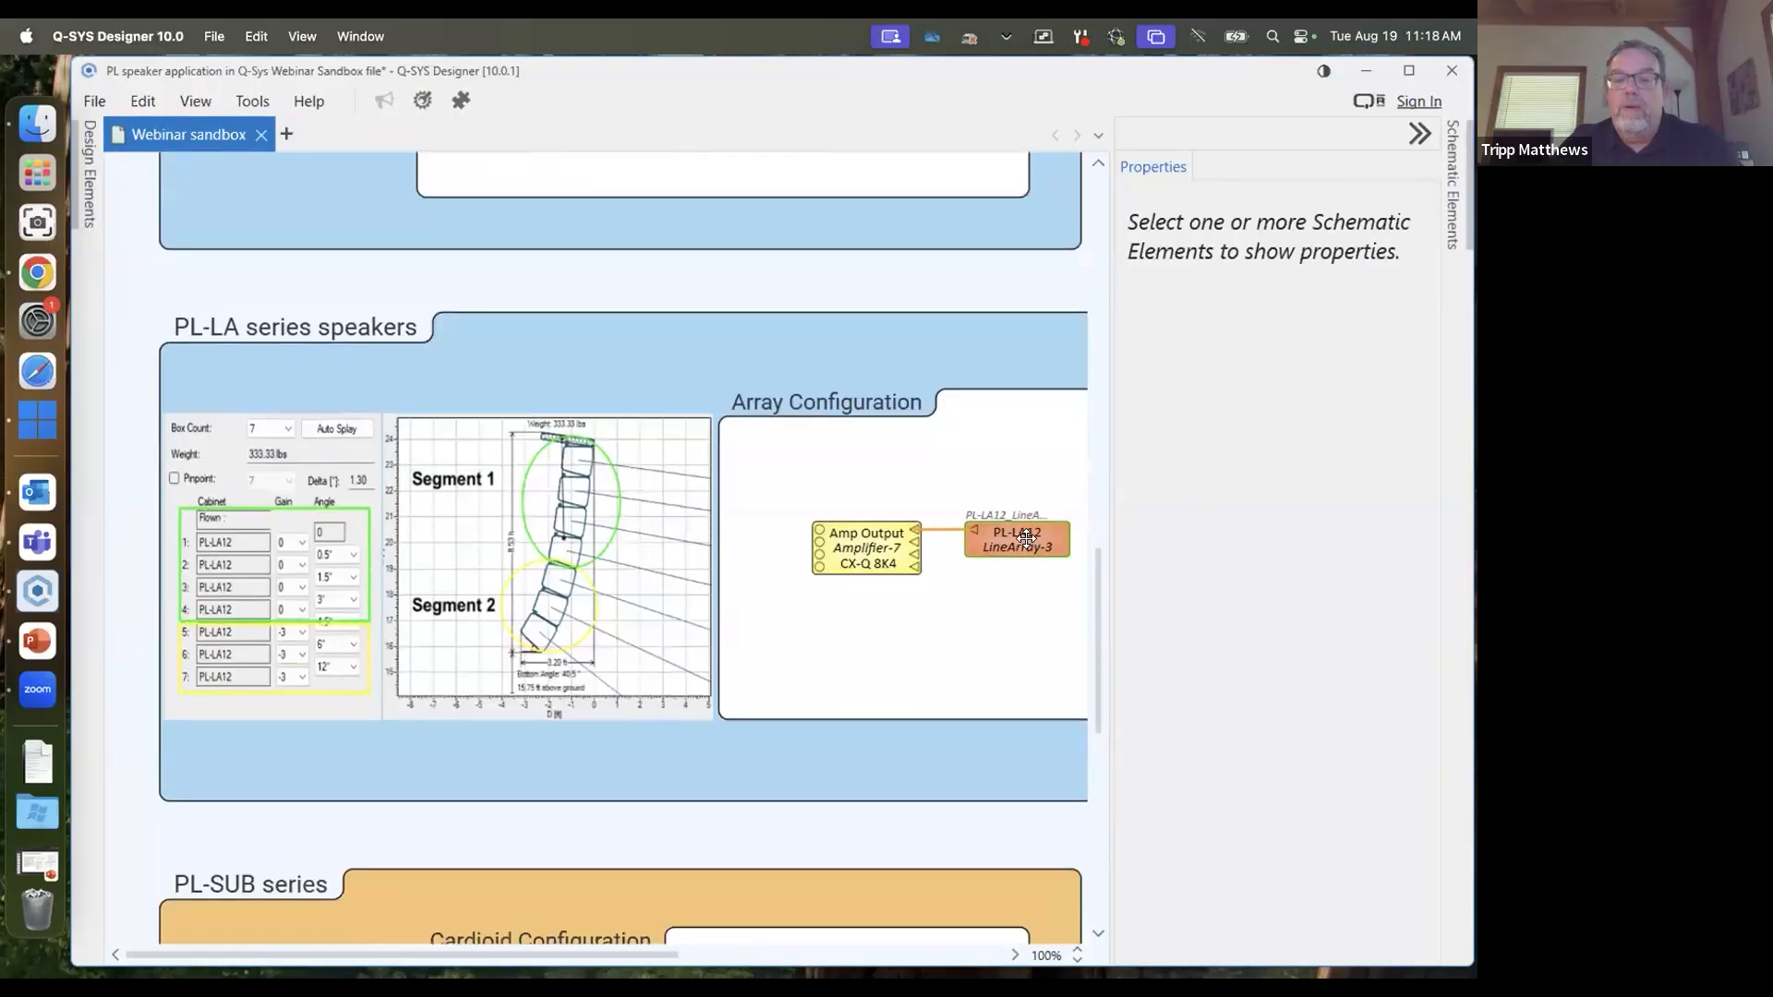
Reopen the design inventory and collapse the PL-CA-Biamp and PL-DC-Biamp locations
{"action": "left_click", "coordinate": [82, 132]}
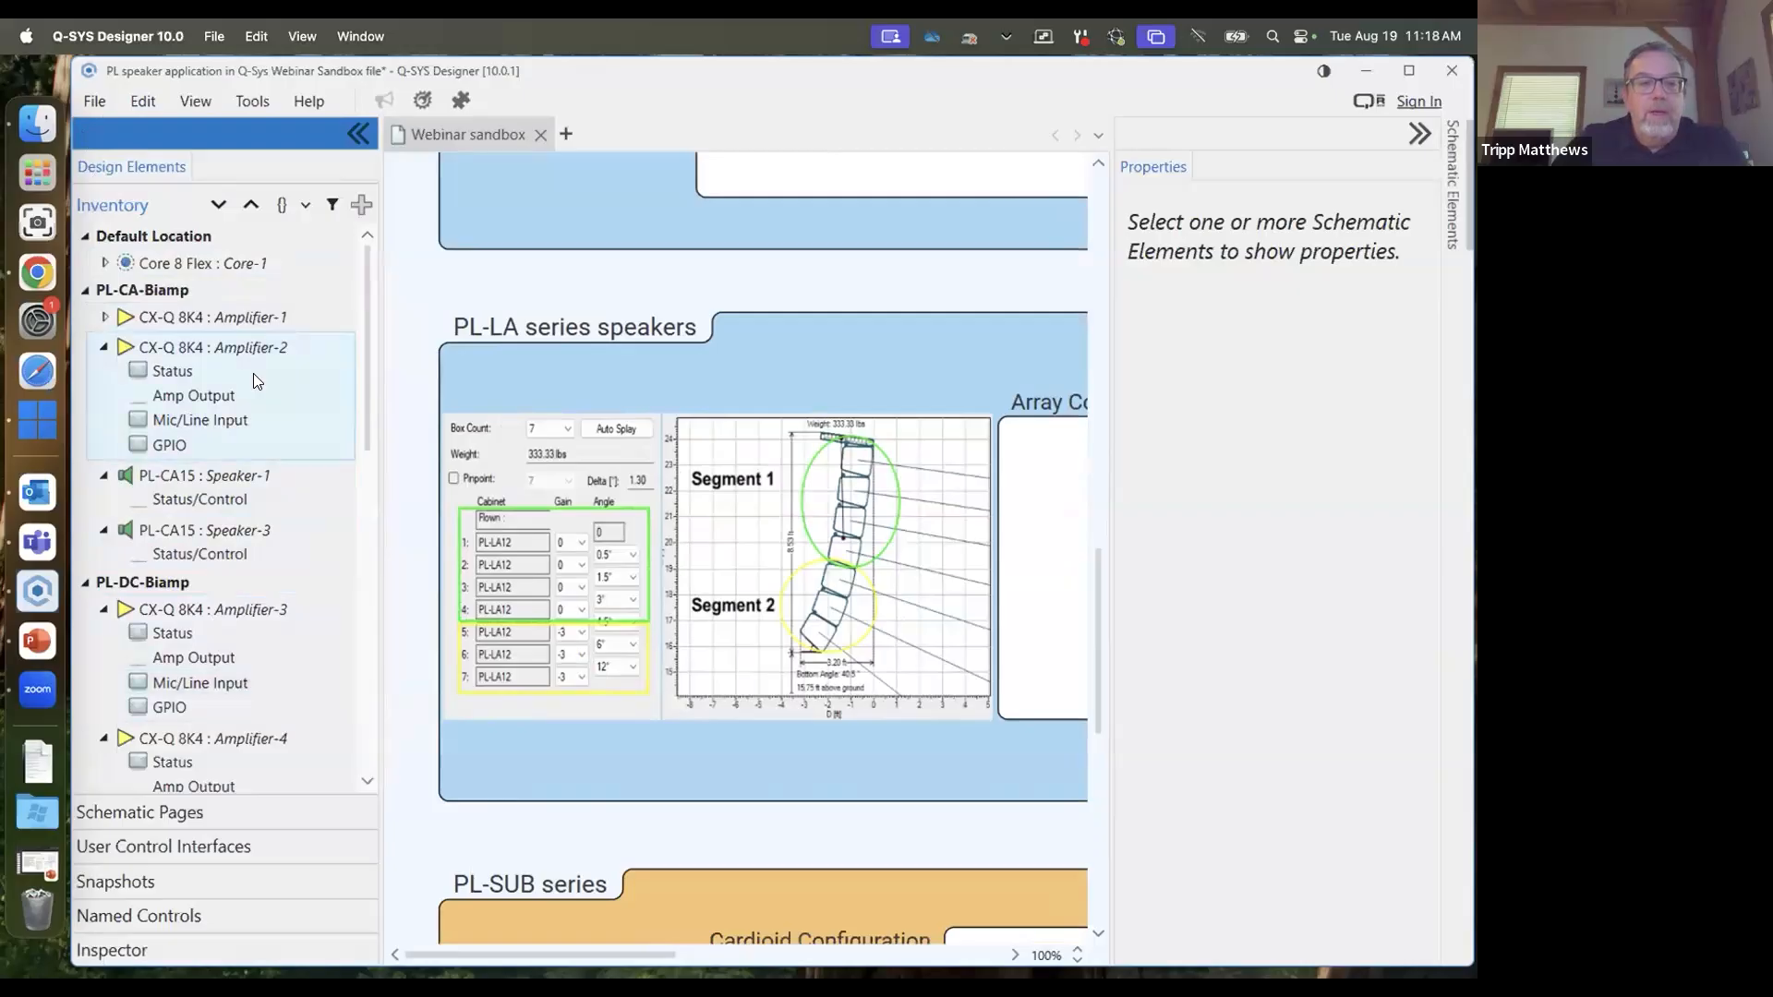
{"action": "left_click", "coordinate": [86, 291]}
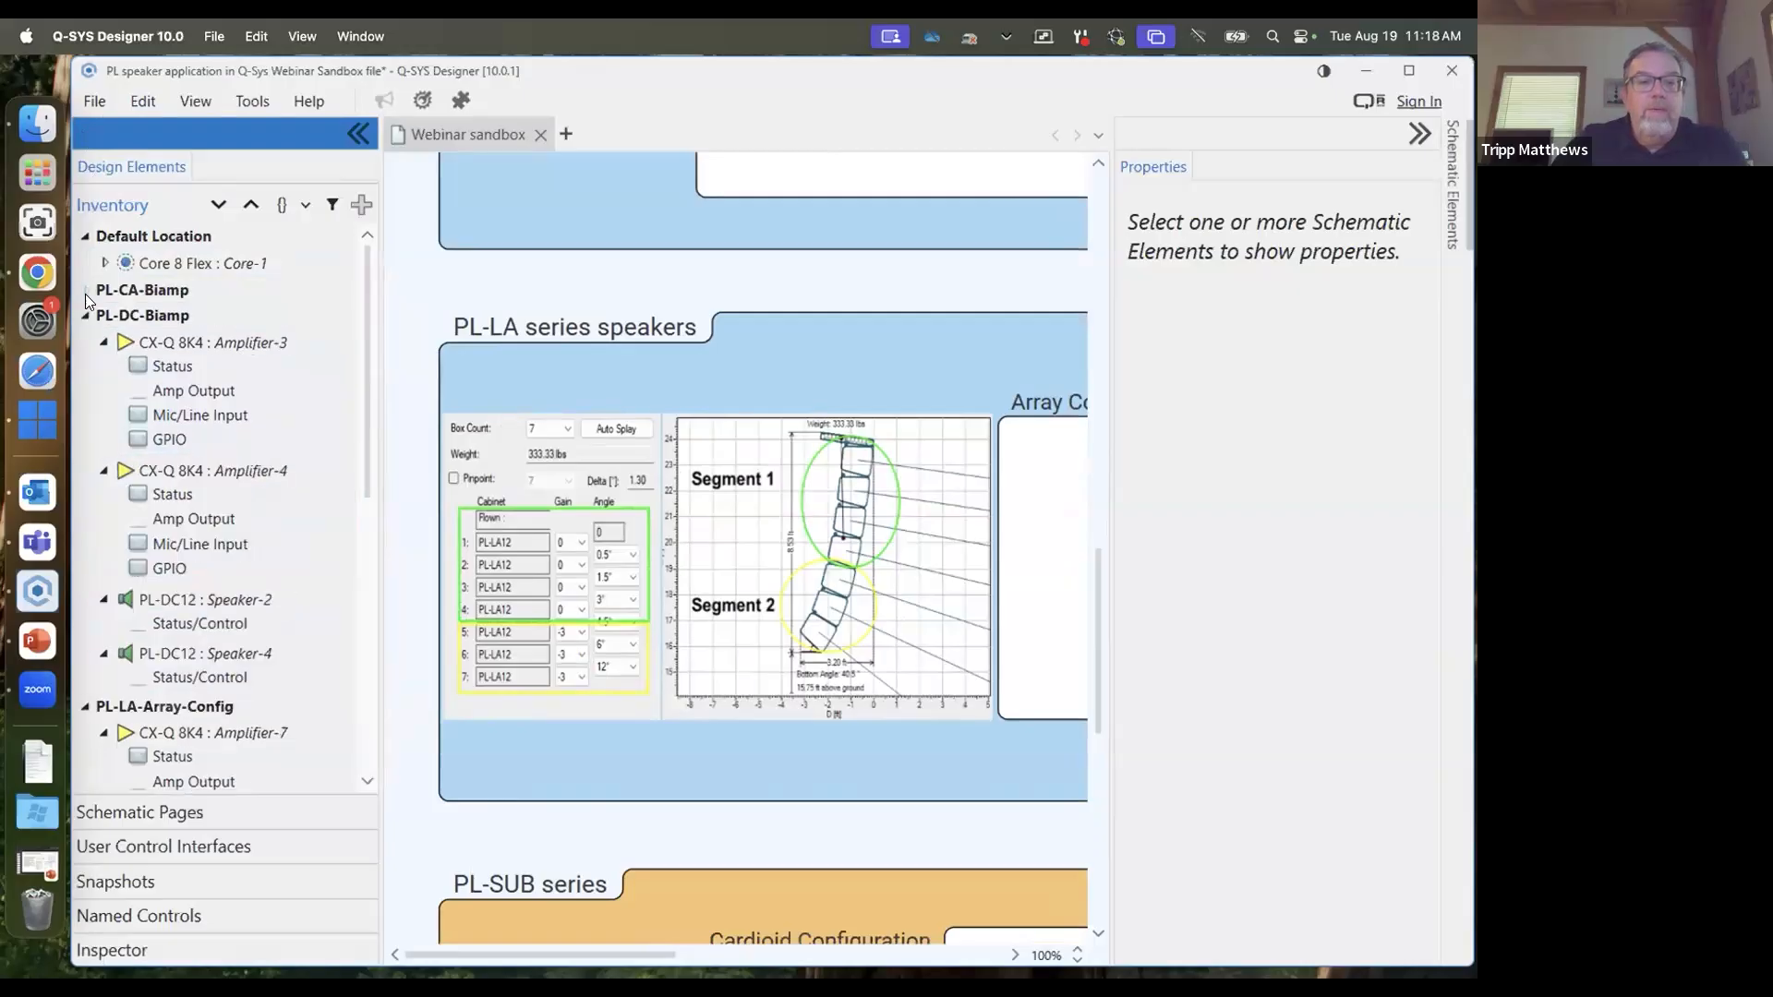
{"action": "left_click", "coordinate": [85, 317]}
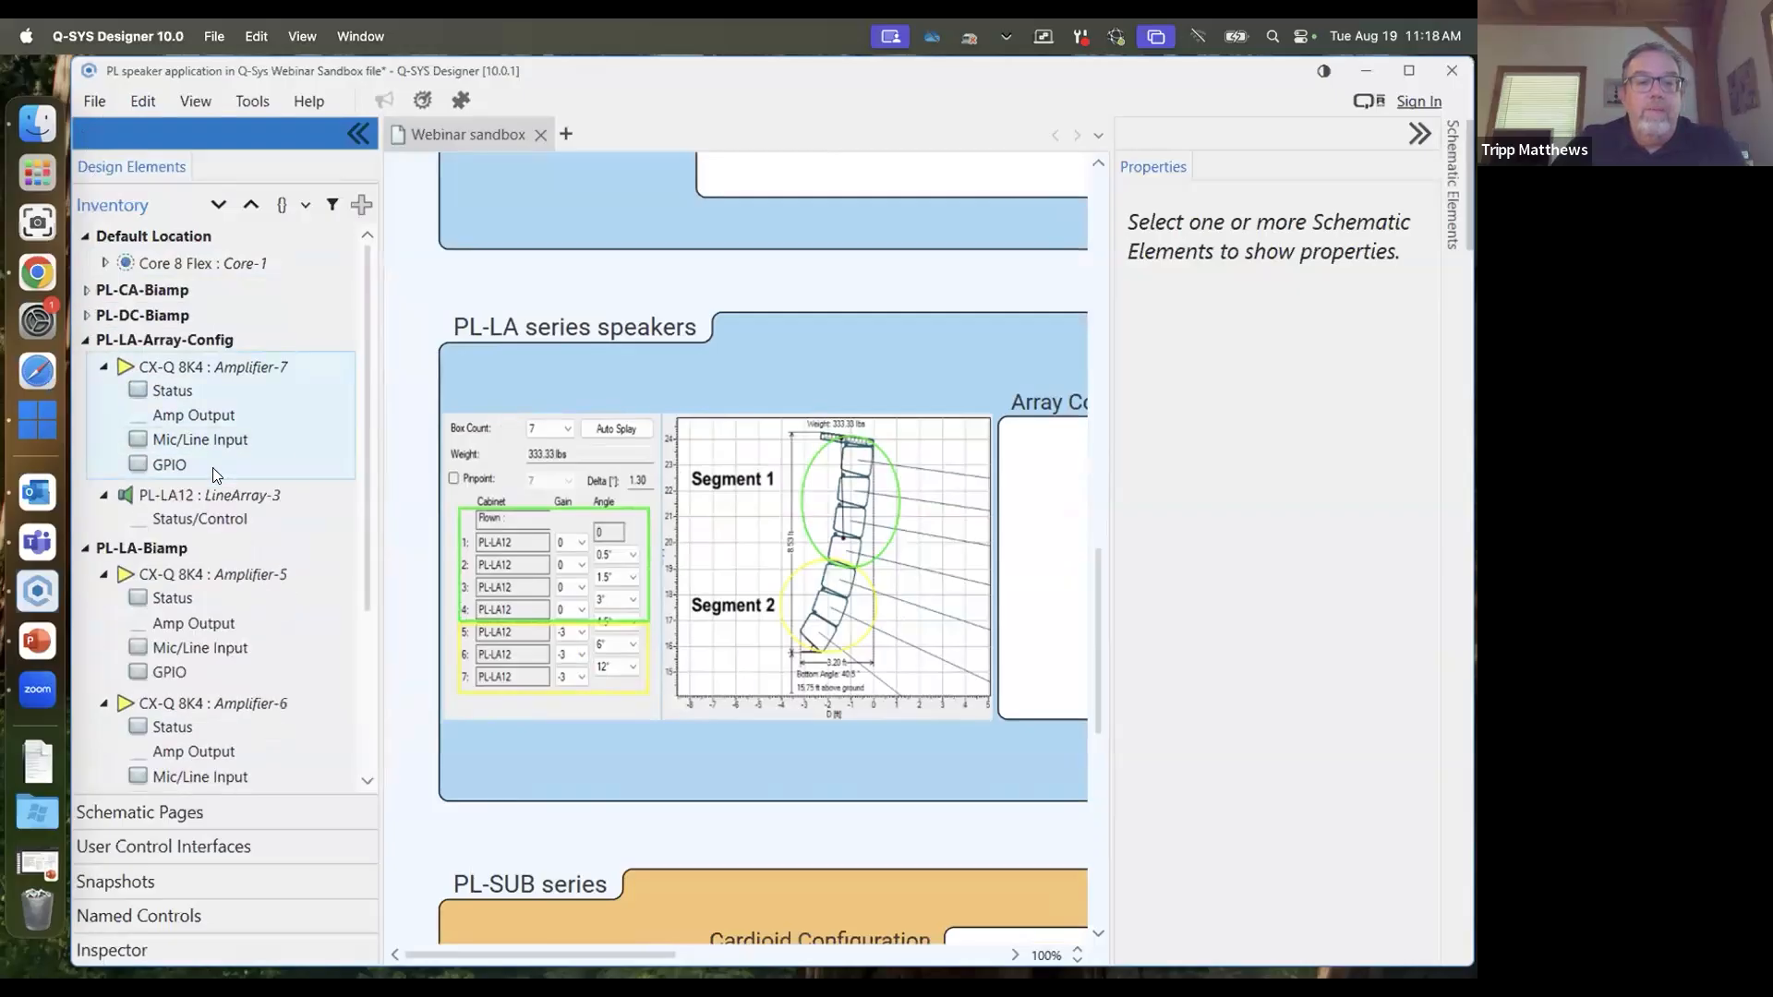
{"action": "left_click", "coordinate": [215, 528]}
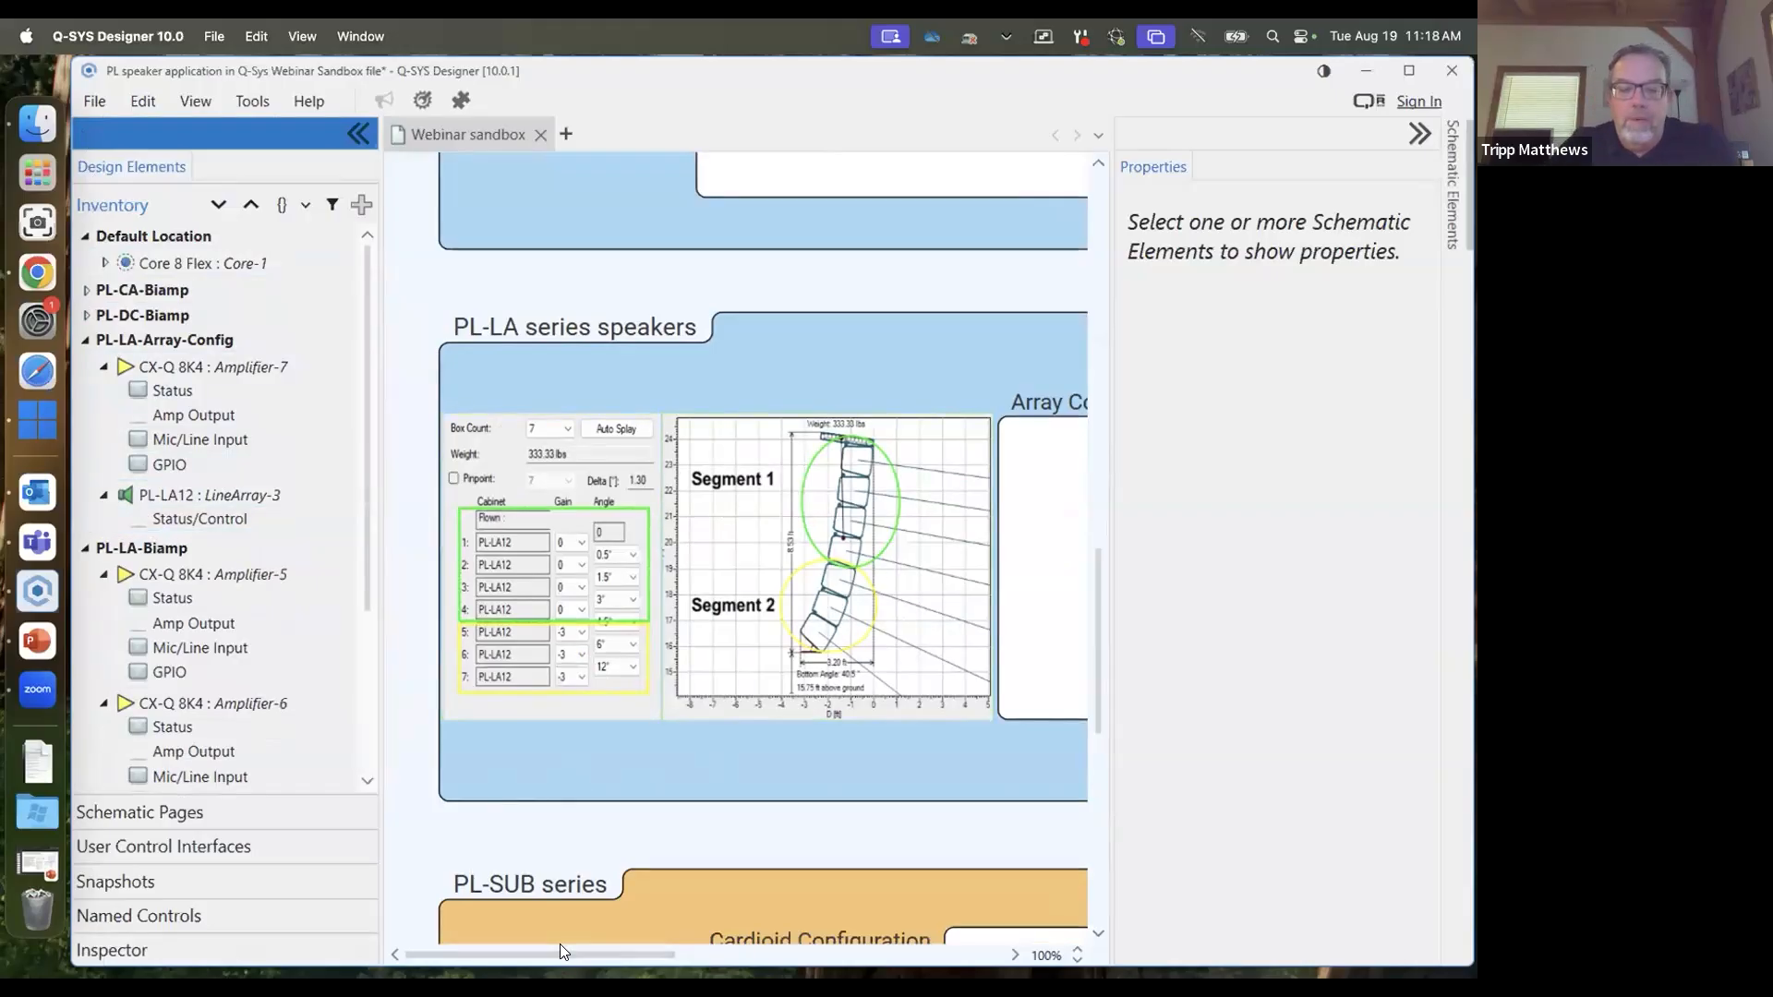
Duplicate LineArray-3 just below the original and wire Amplifier-7's first two outputs to the two PL-LA12 blocks
{"action": "left_click_drag", "start_coordinate": [592, 955], "coordinate": [731, 956]}
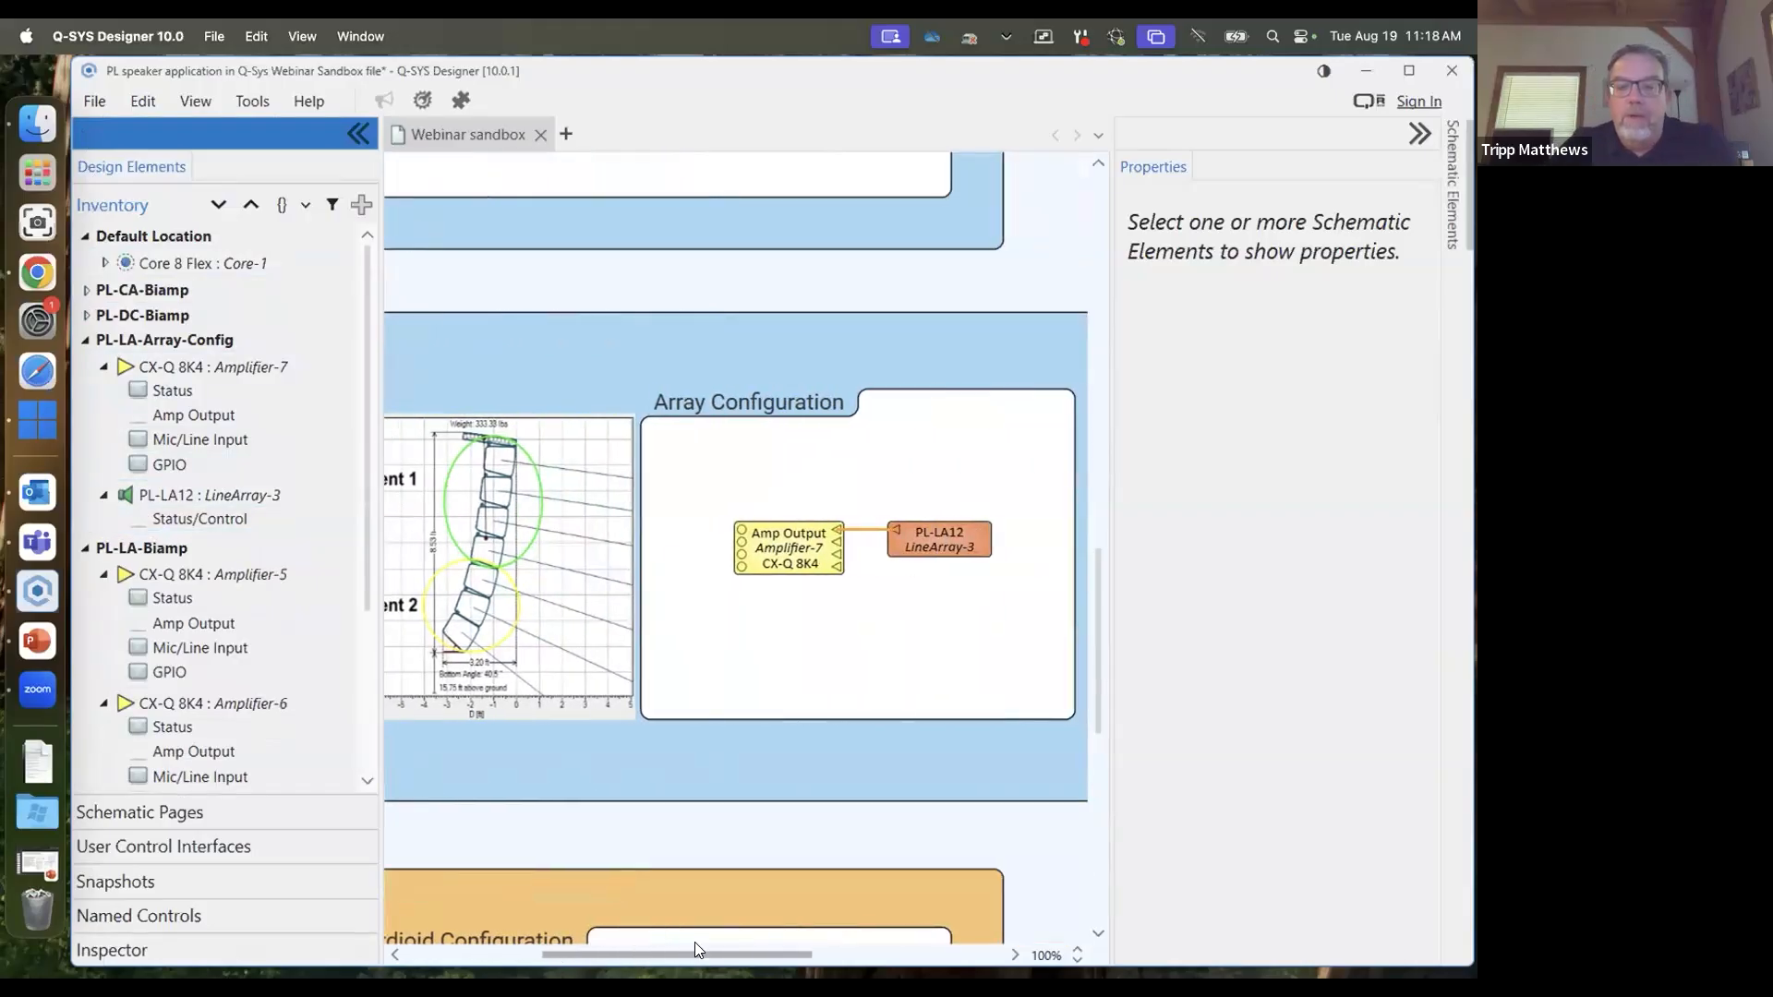
{"action": "left_click", "coordinate": [866, 532]}
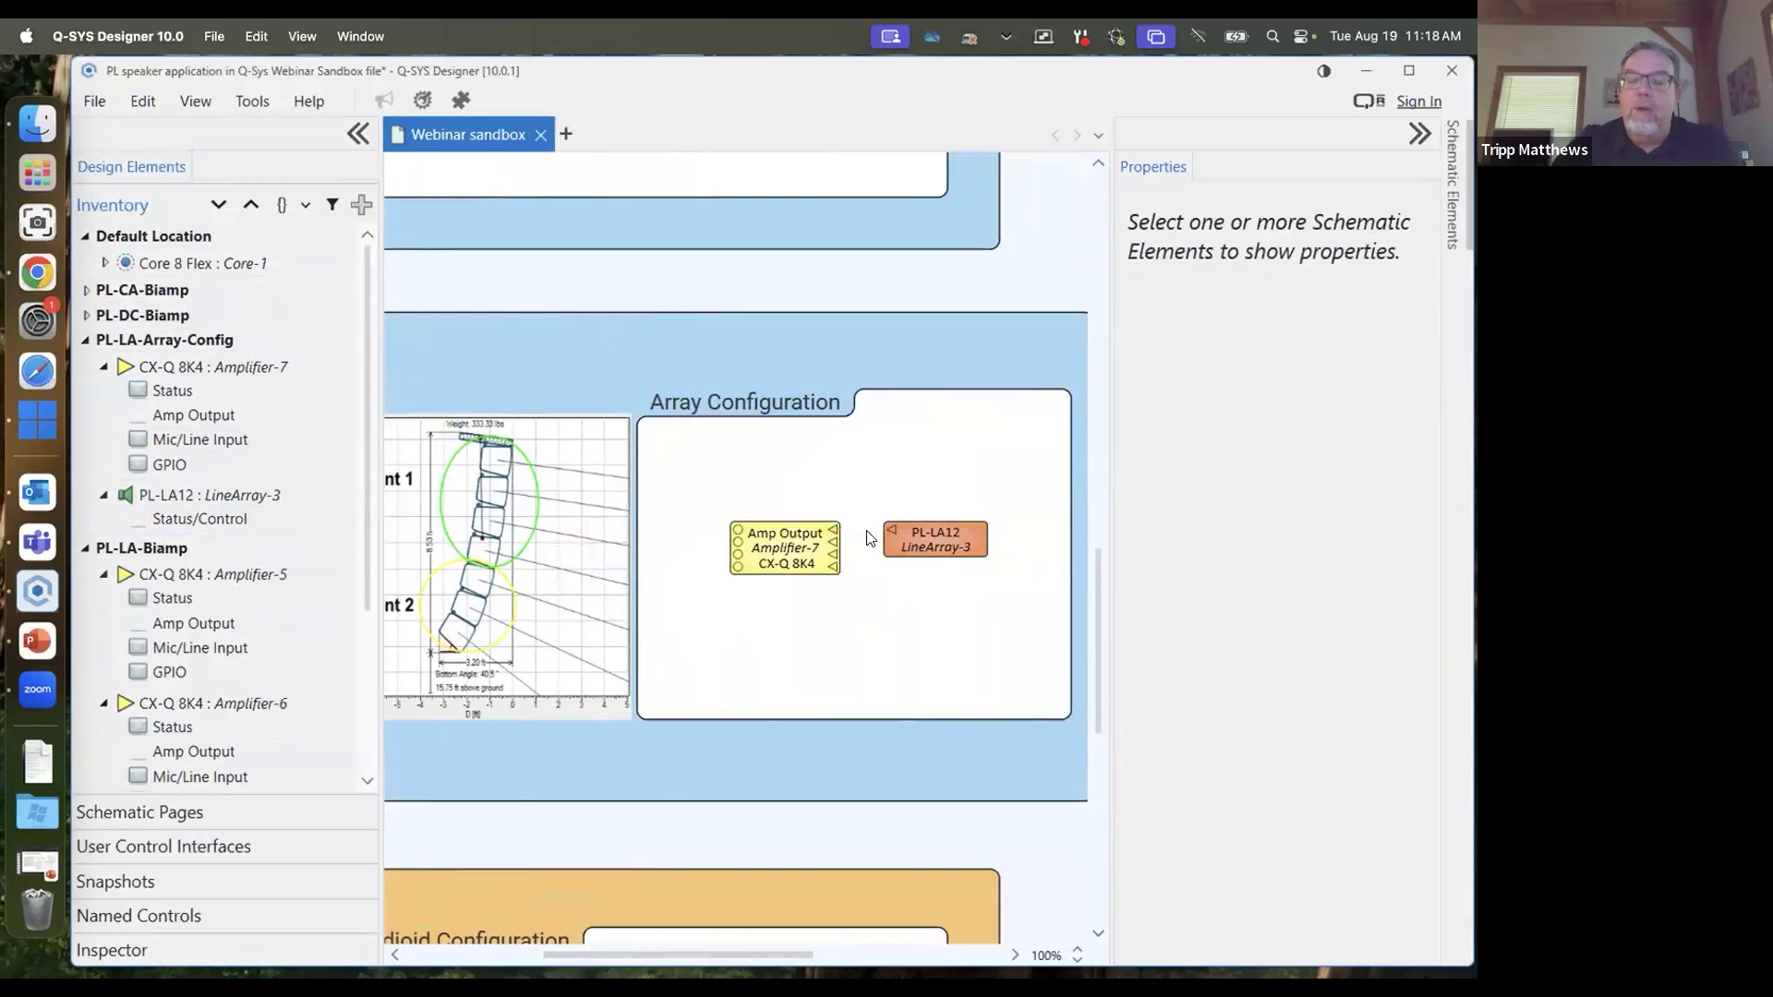
{"action": "left_click", "coordinate": [943, 544]}
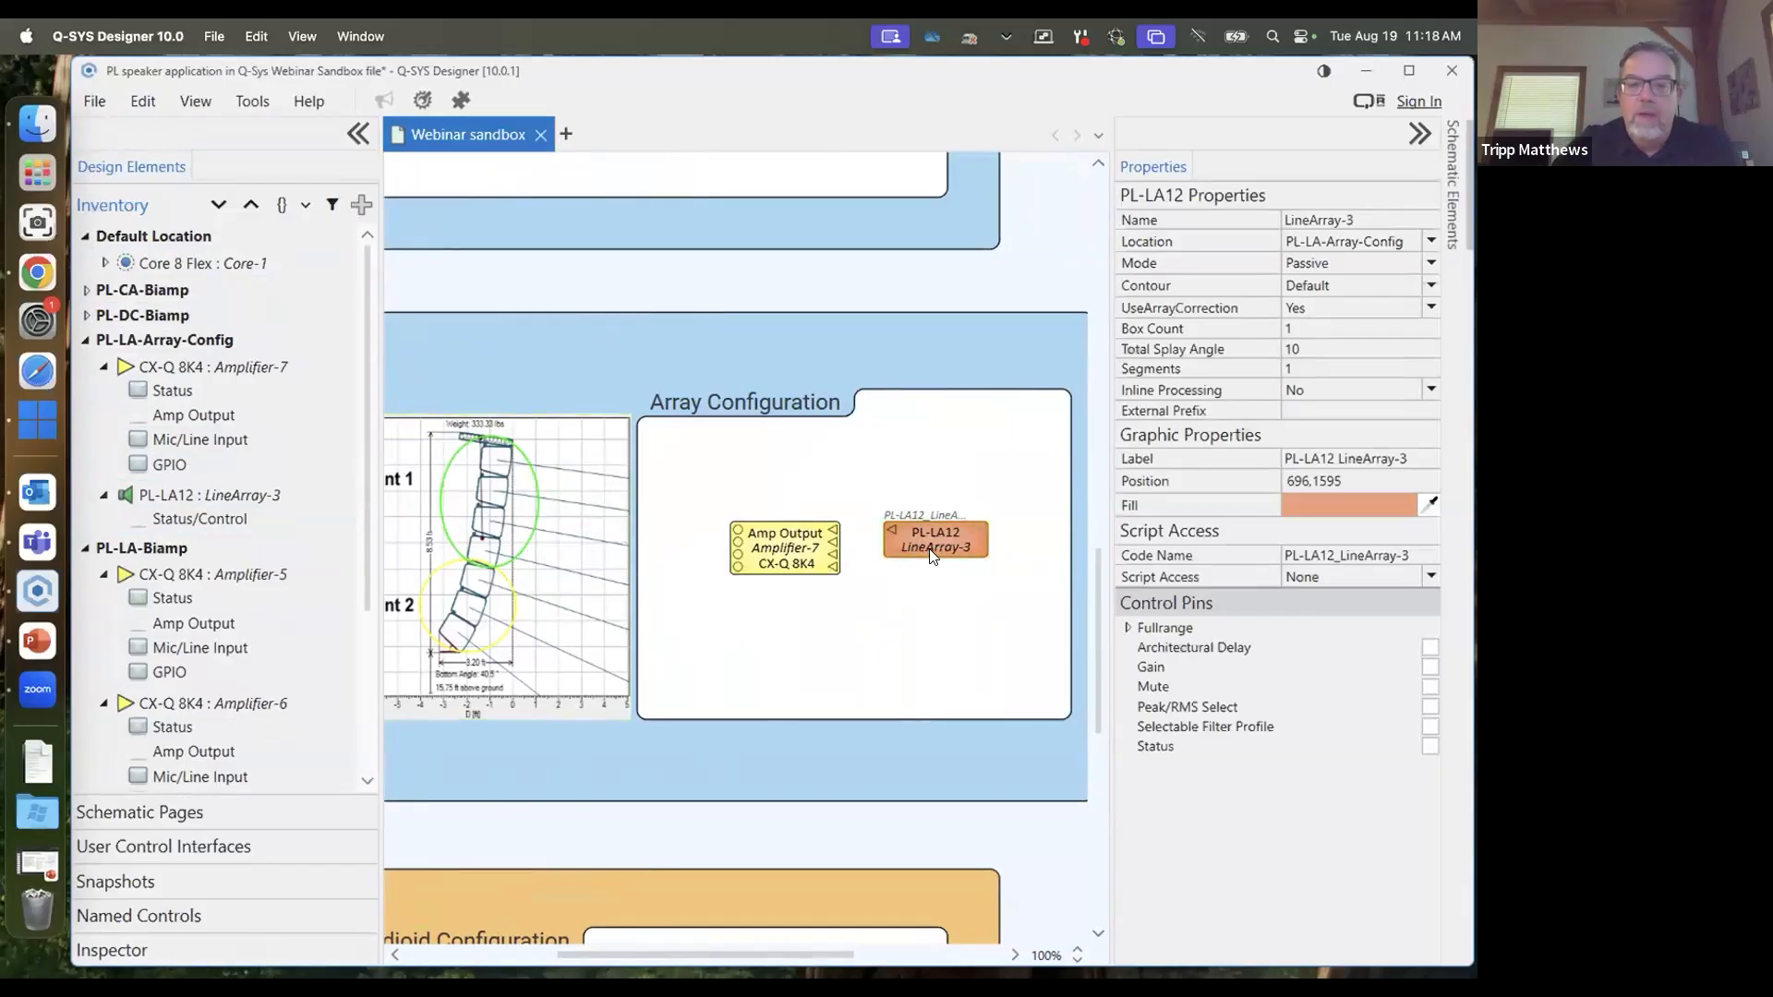
{"action": "key", "text": "ctrl+v"}
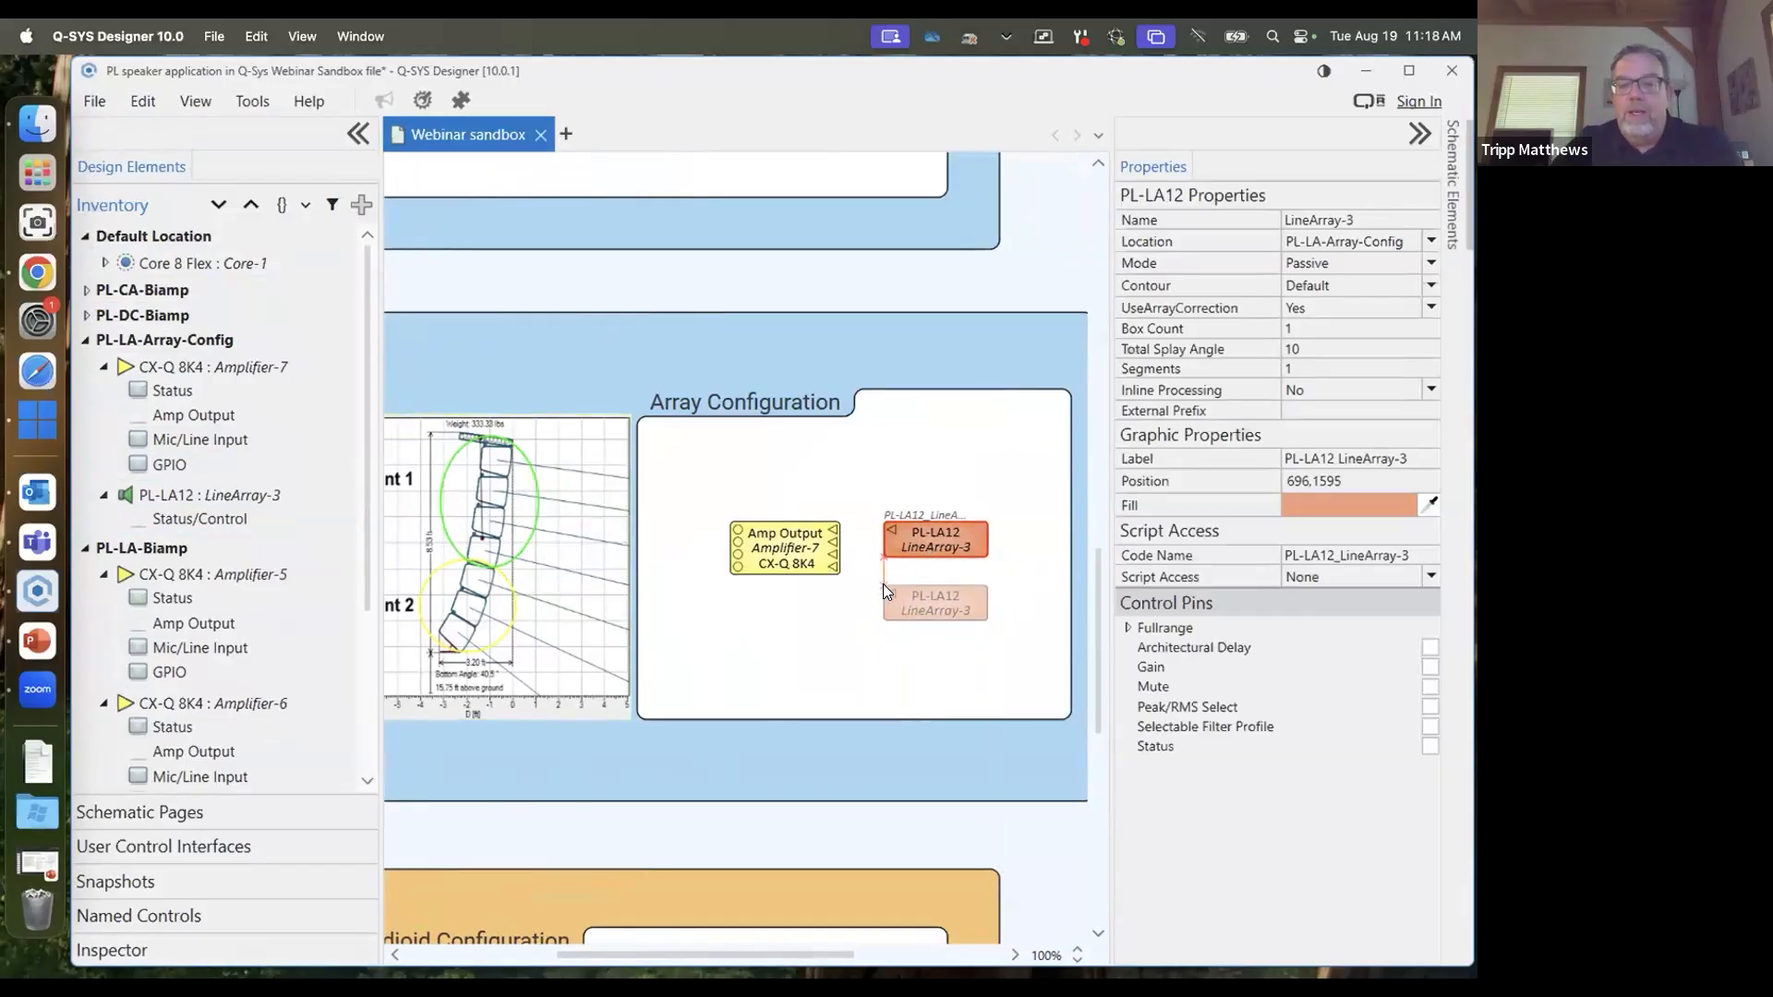
{"action": "left_click", "coordinate": [884, 589]}
{"action": "left_click_drag", "start_coordinate": [829, 528], "coordinate": [978, 584]}
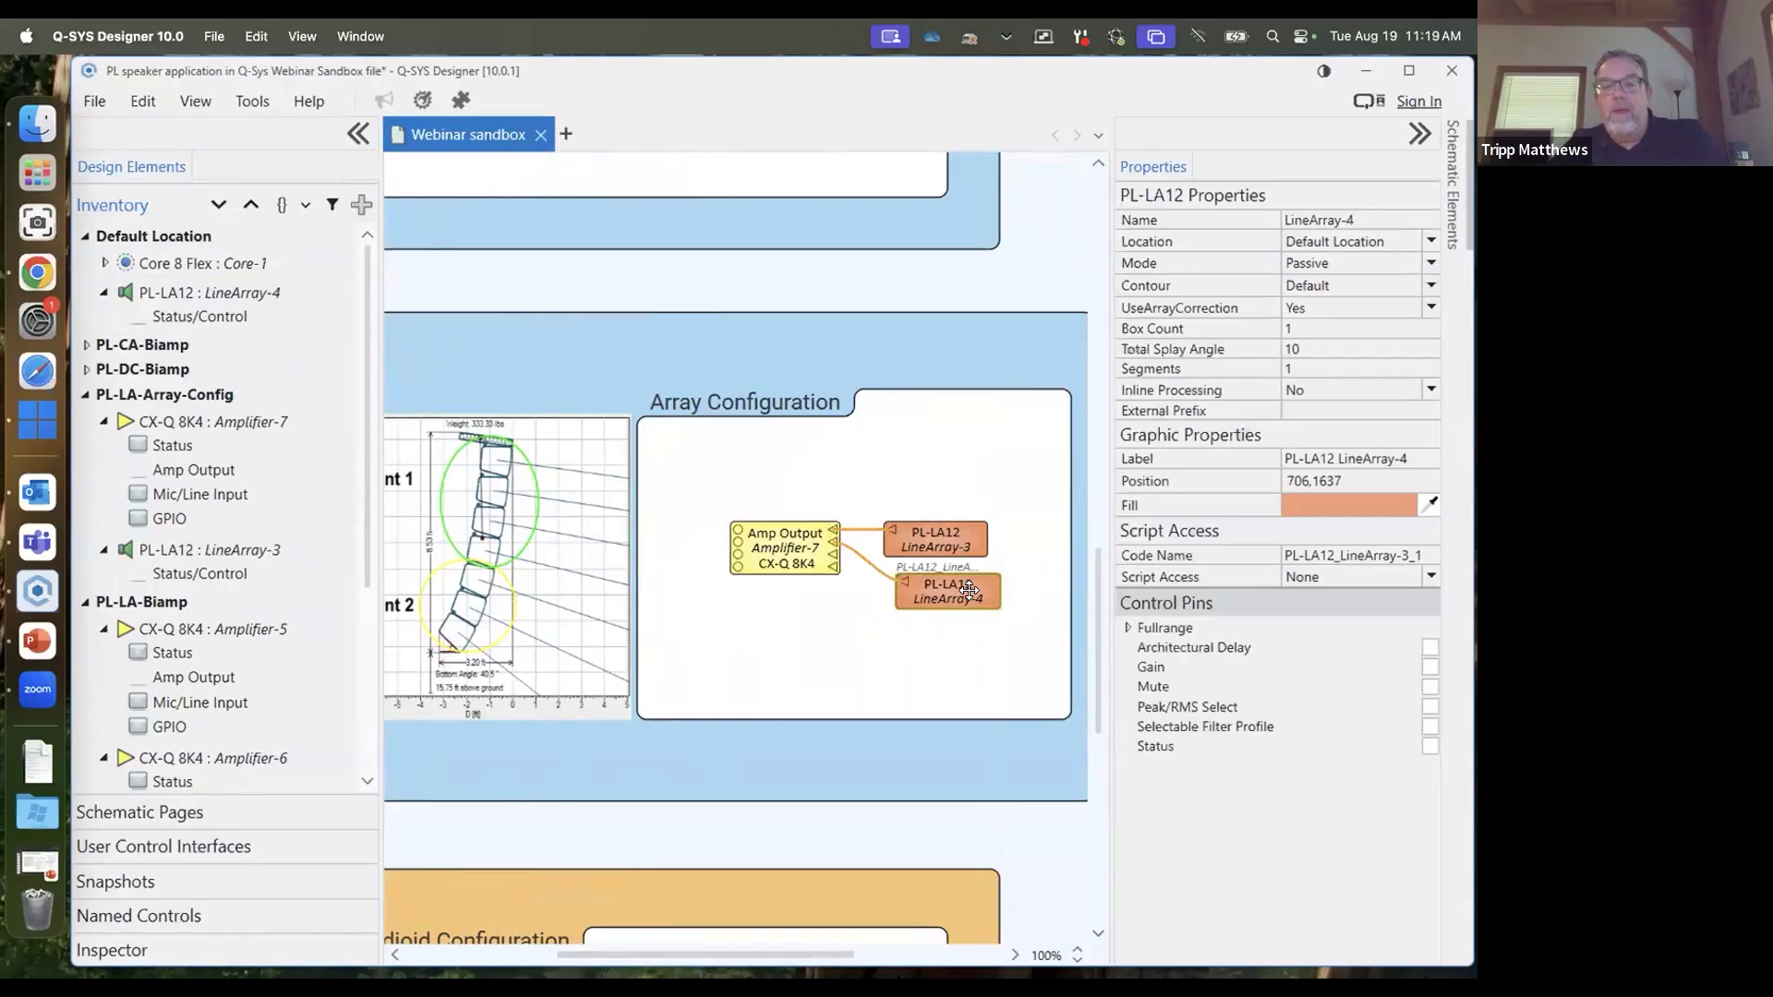
{"action": "left_click", "coordinate": [751, 711]}
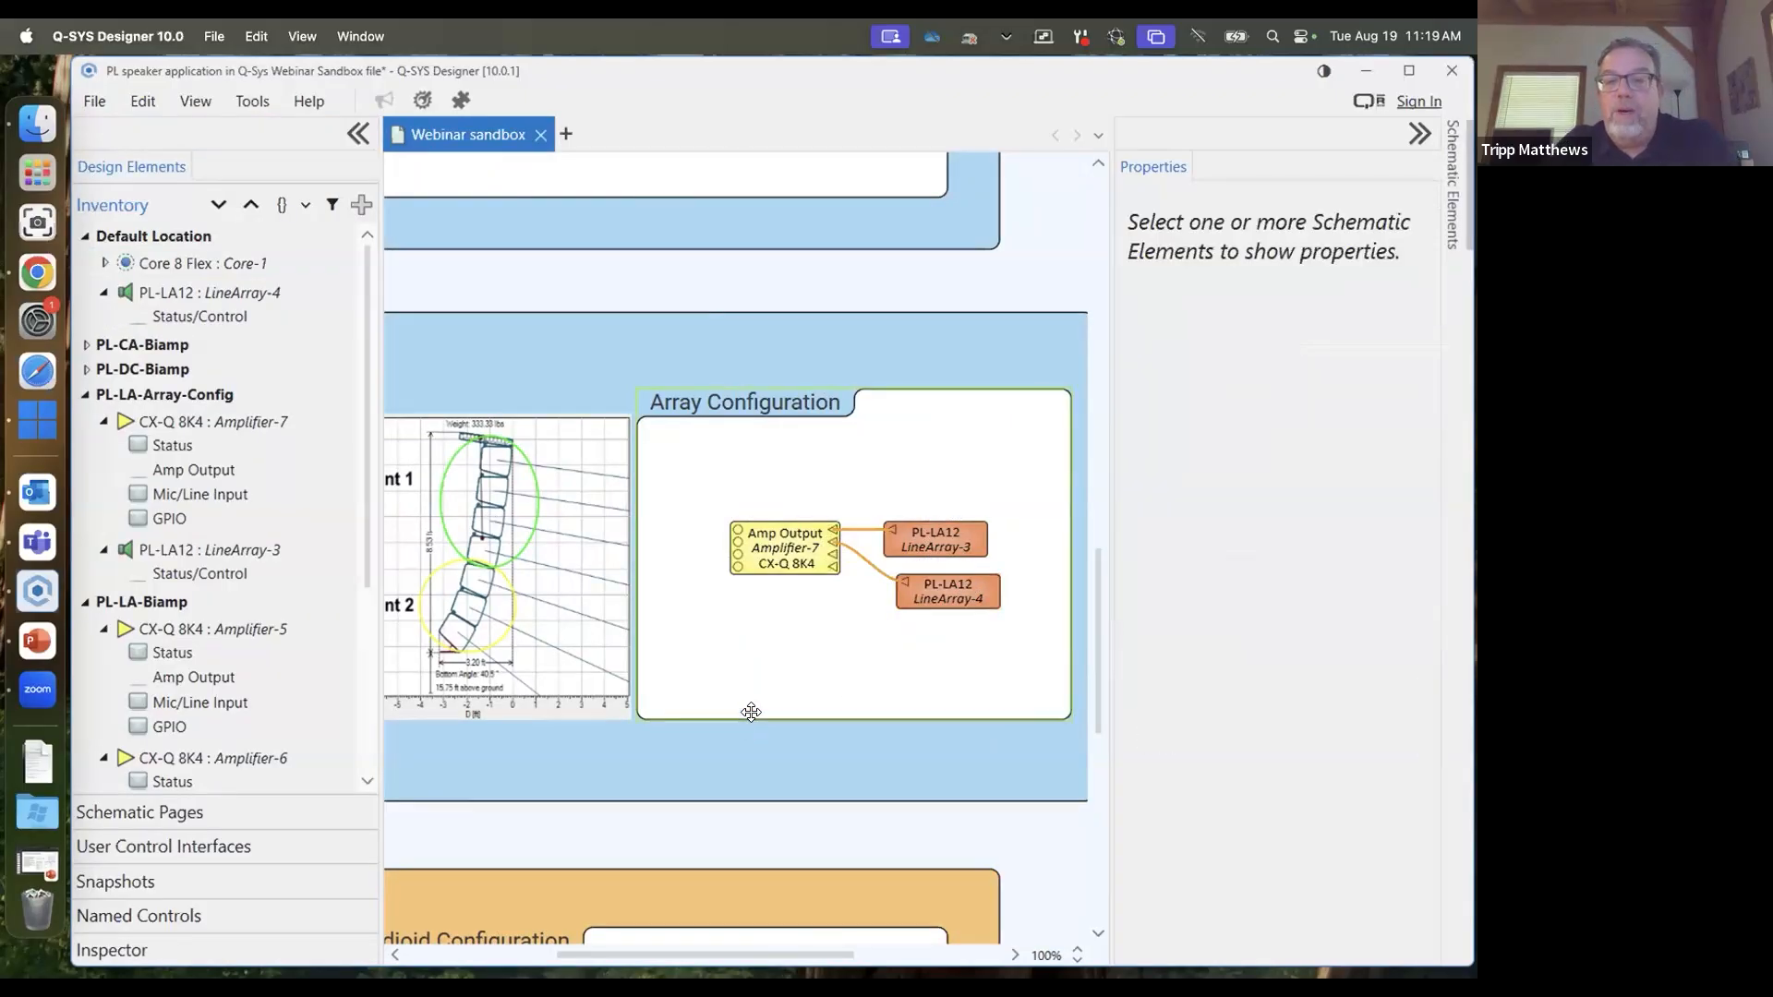
{"action": "scroll", "coordinate": [752, 620], "scroll_direction": "down", "scroll_amount": 2}
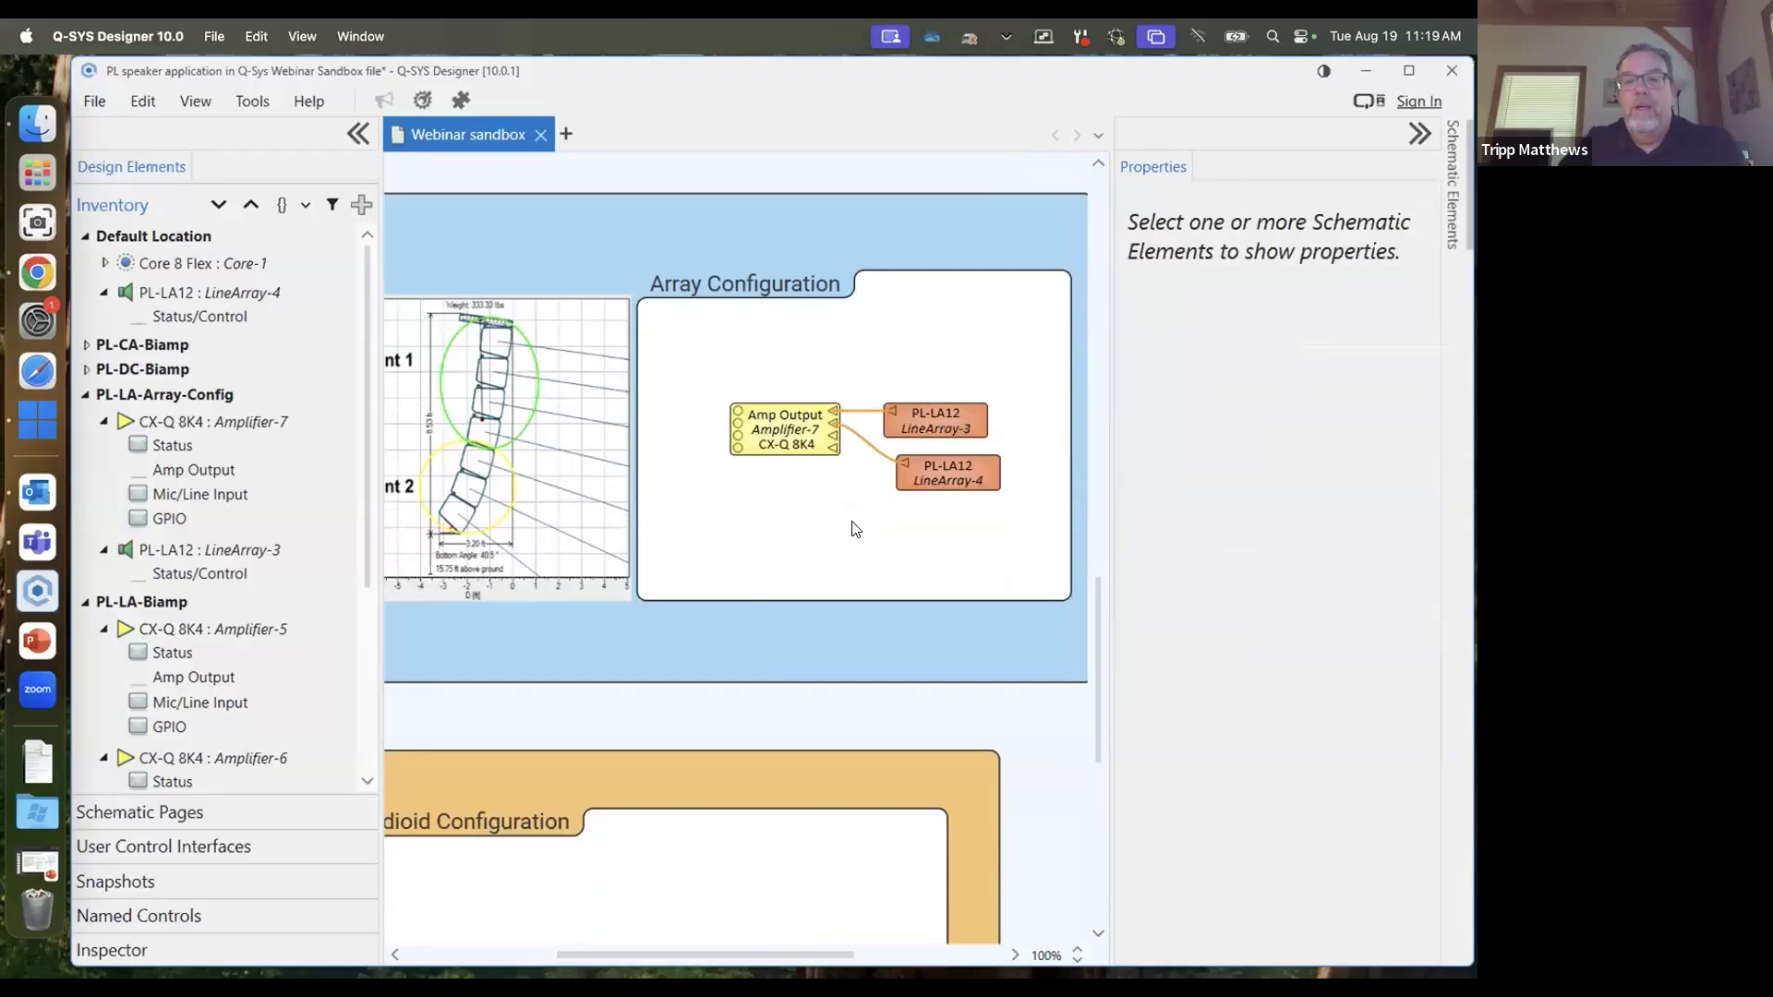
{"action": "left_click", "coordinate": [916, 421]}
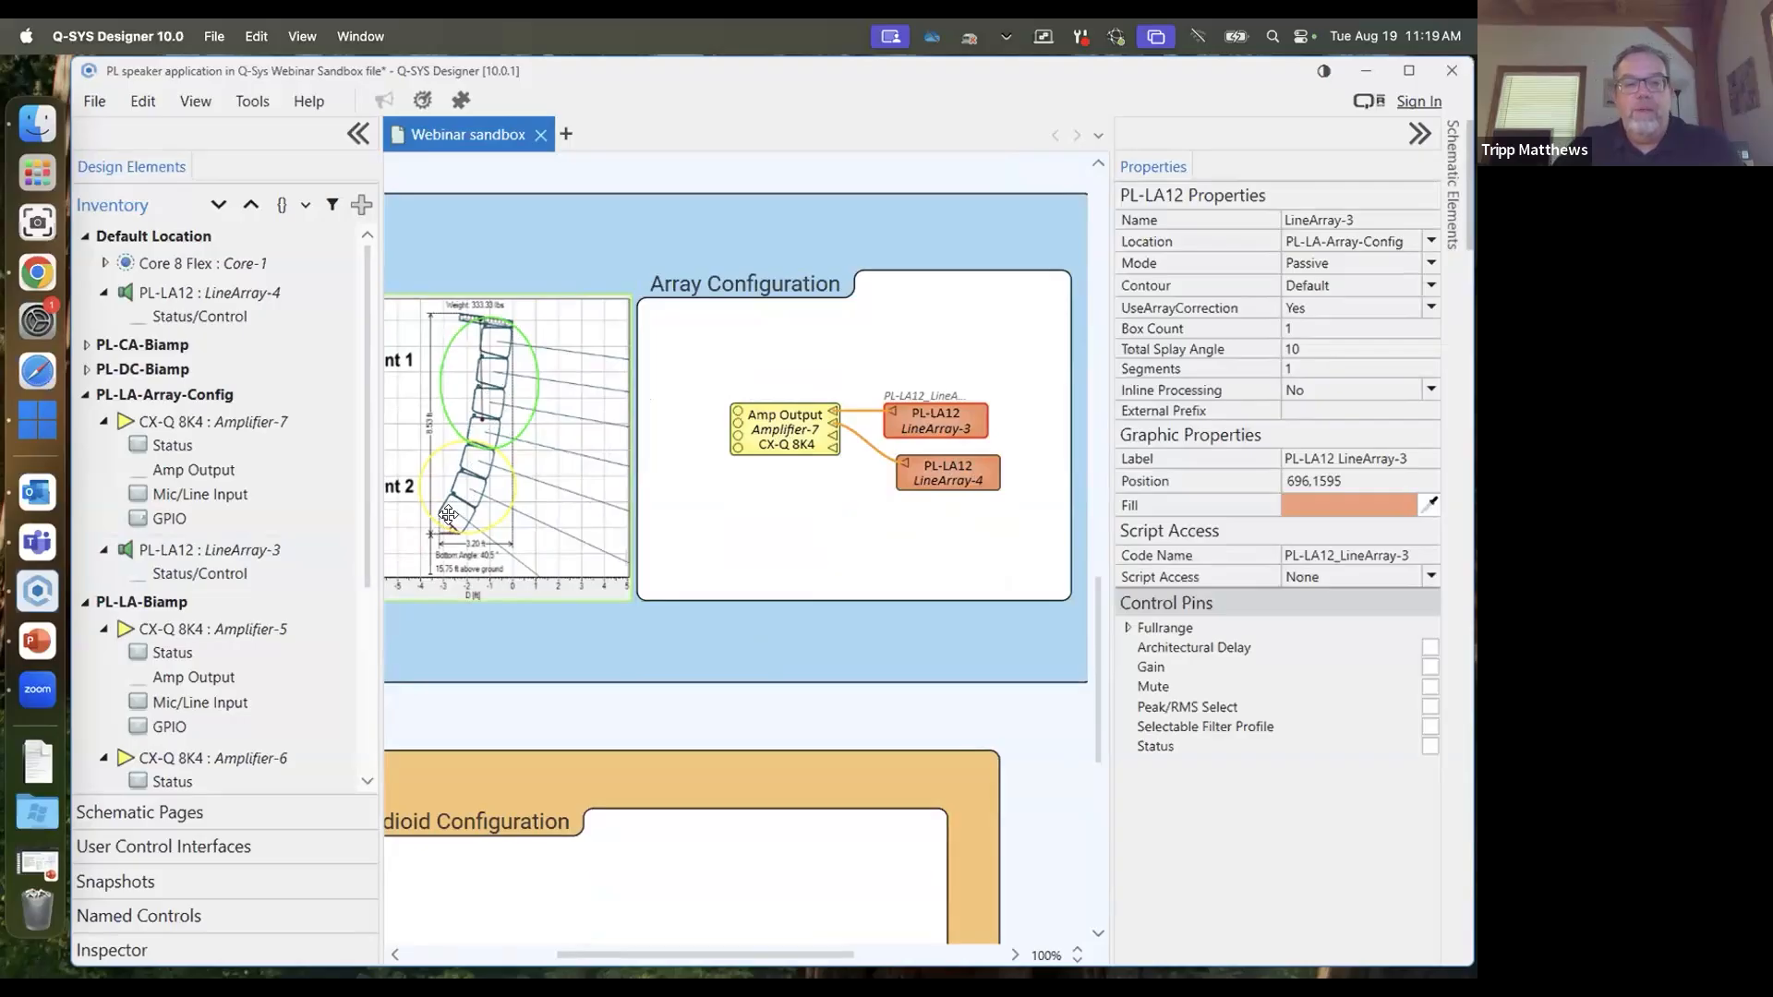
{"action": "scroll", "coordinate": [504, 337], "scroll_direction": "up", "scroll_amount": 1}
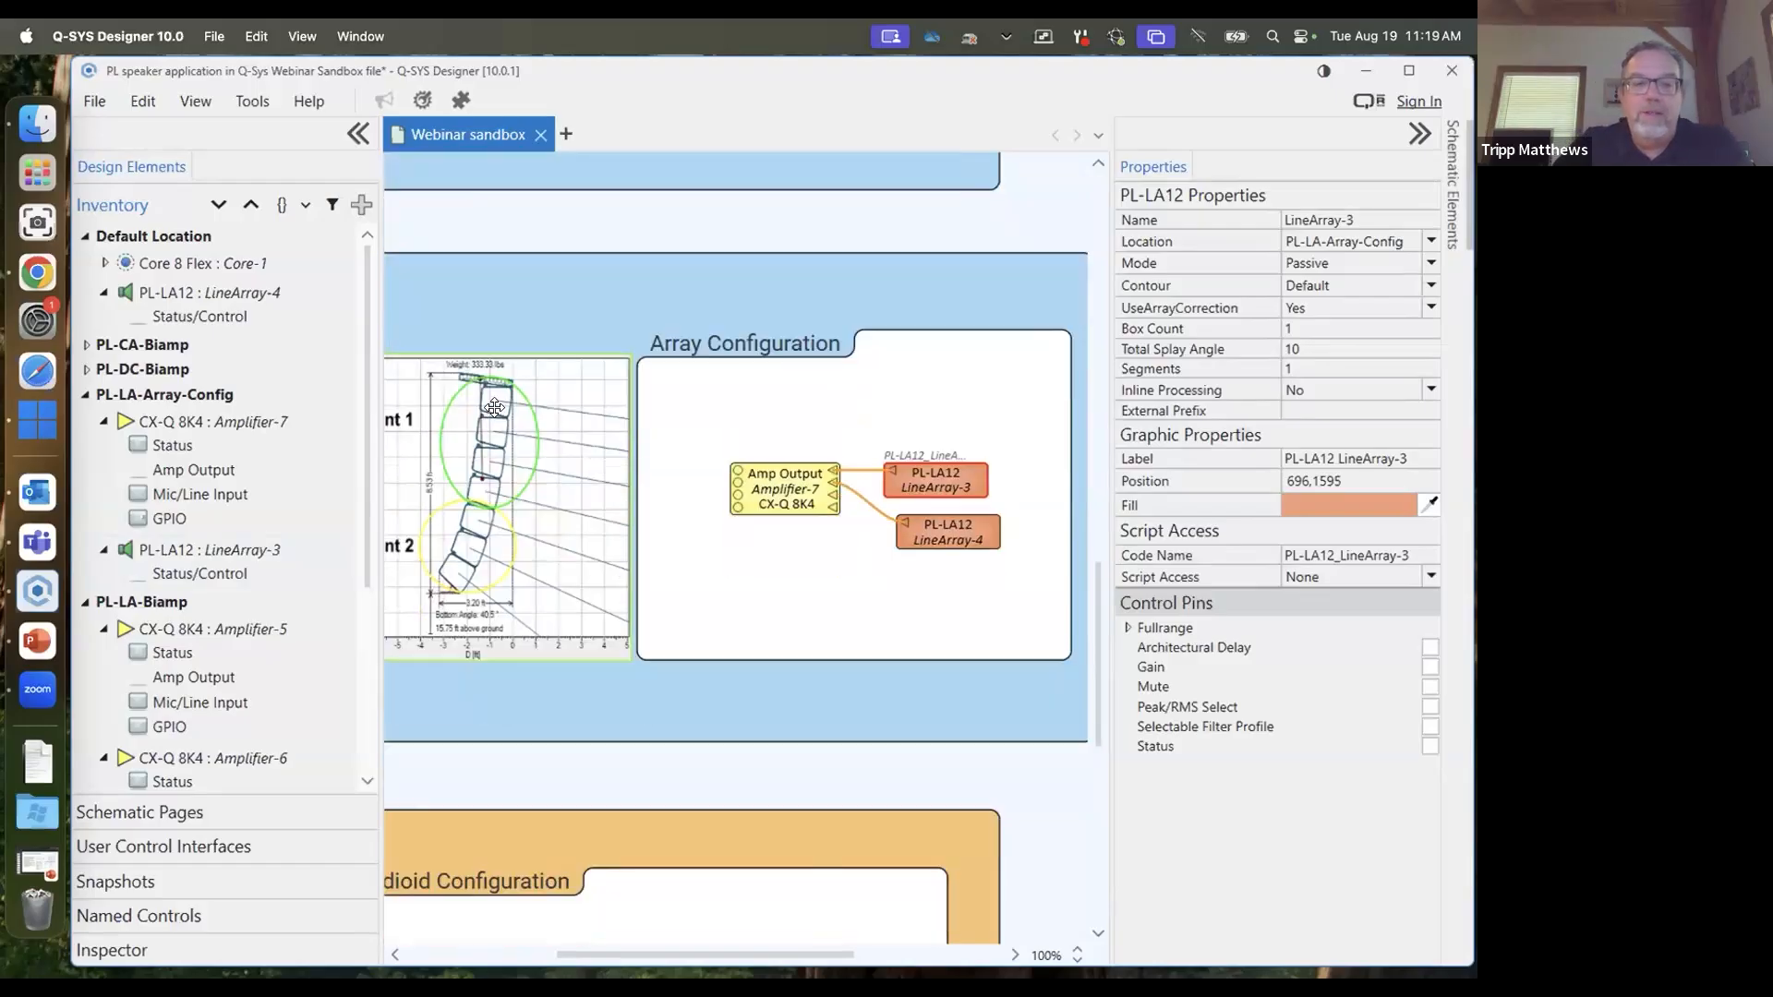
{"action": "scroll", "coordinate": [468, 540], "scroll_direction": "down", "scroll_amount": 1}
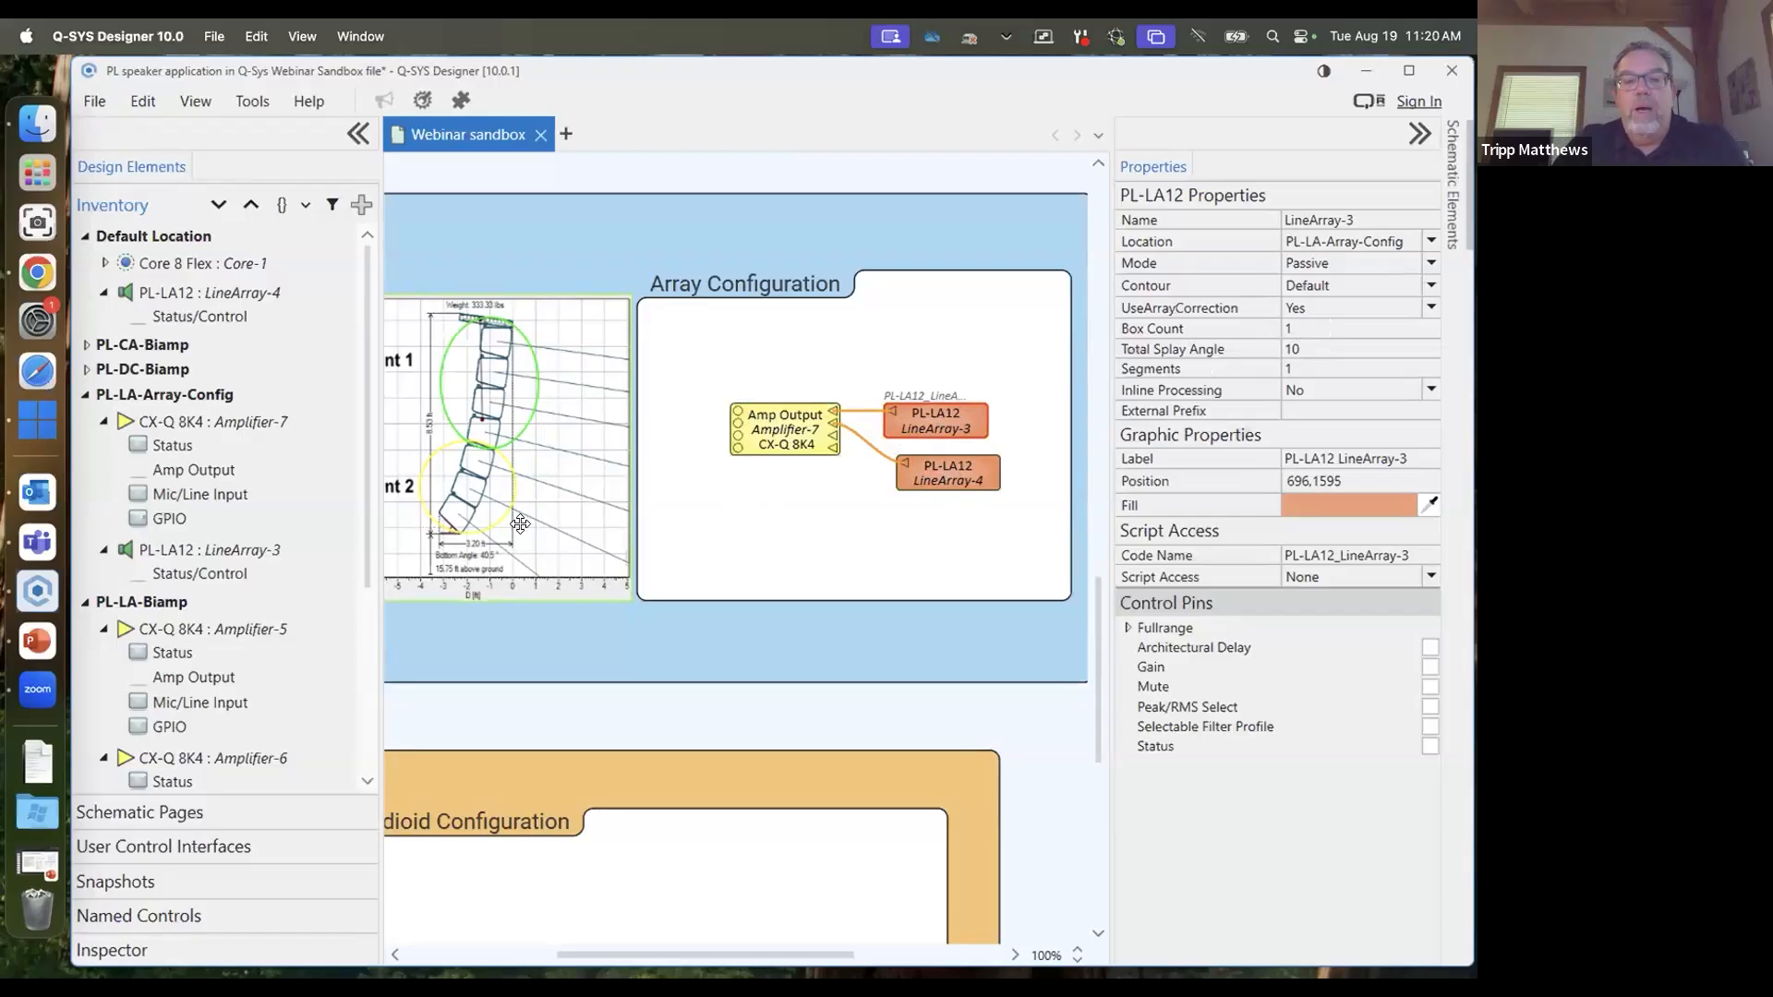
Delete the wire from Amplifier-7's second output and the duplicated LineArray-4 block from the Array Configuration box
{"action": "left_click", "coordinate": [867, 450]}
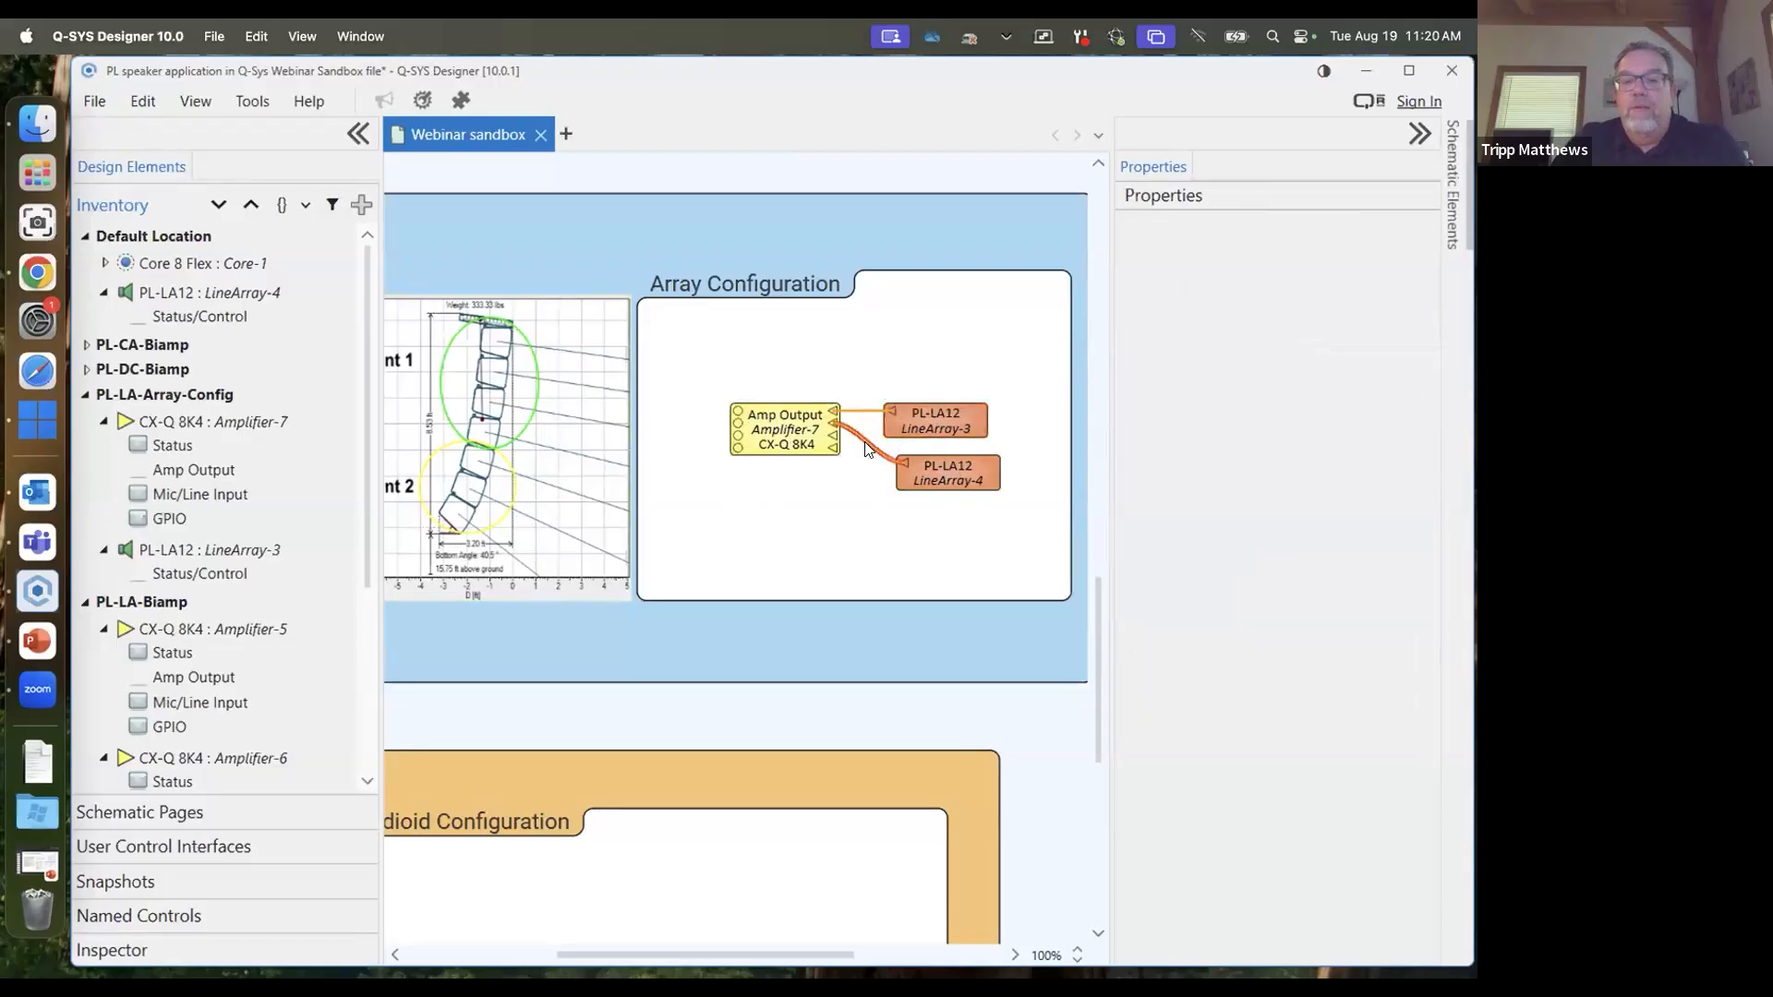
{"action": "key", "text": "Delete"}
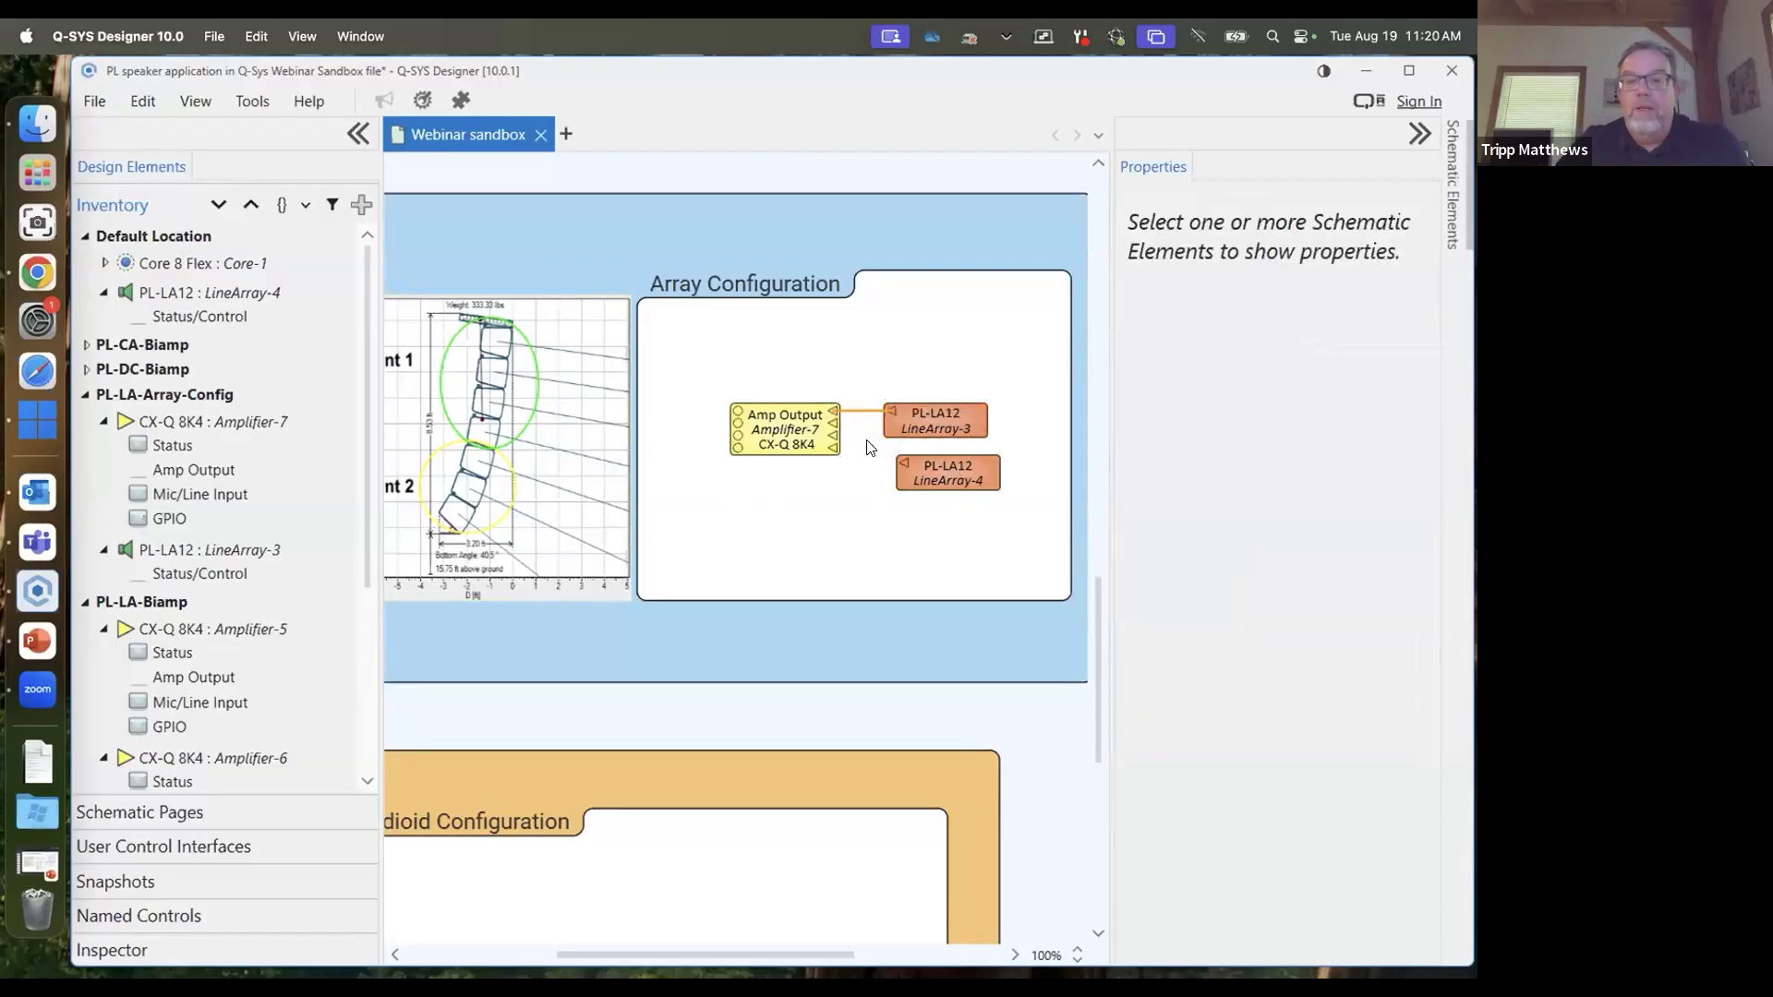
{"action": "left_click", "coordinate": [955, 469]}
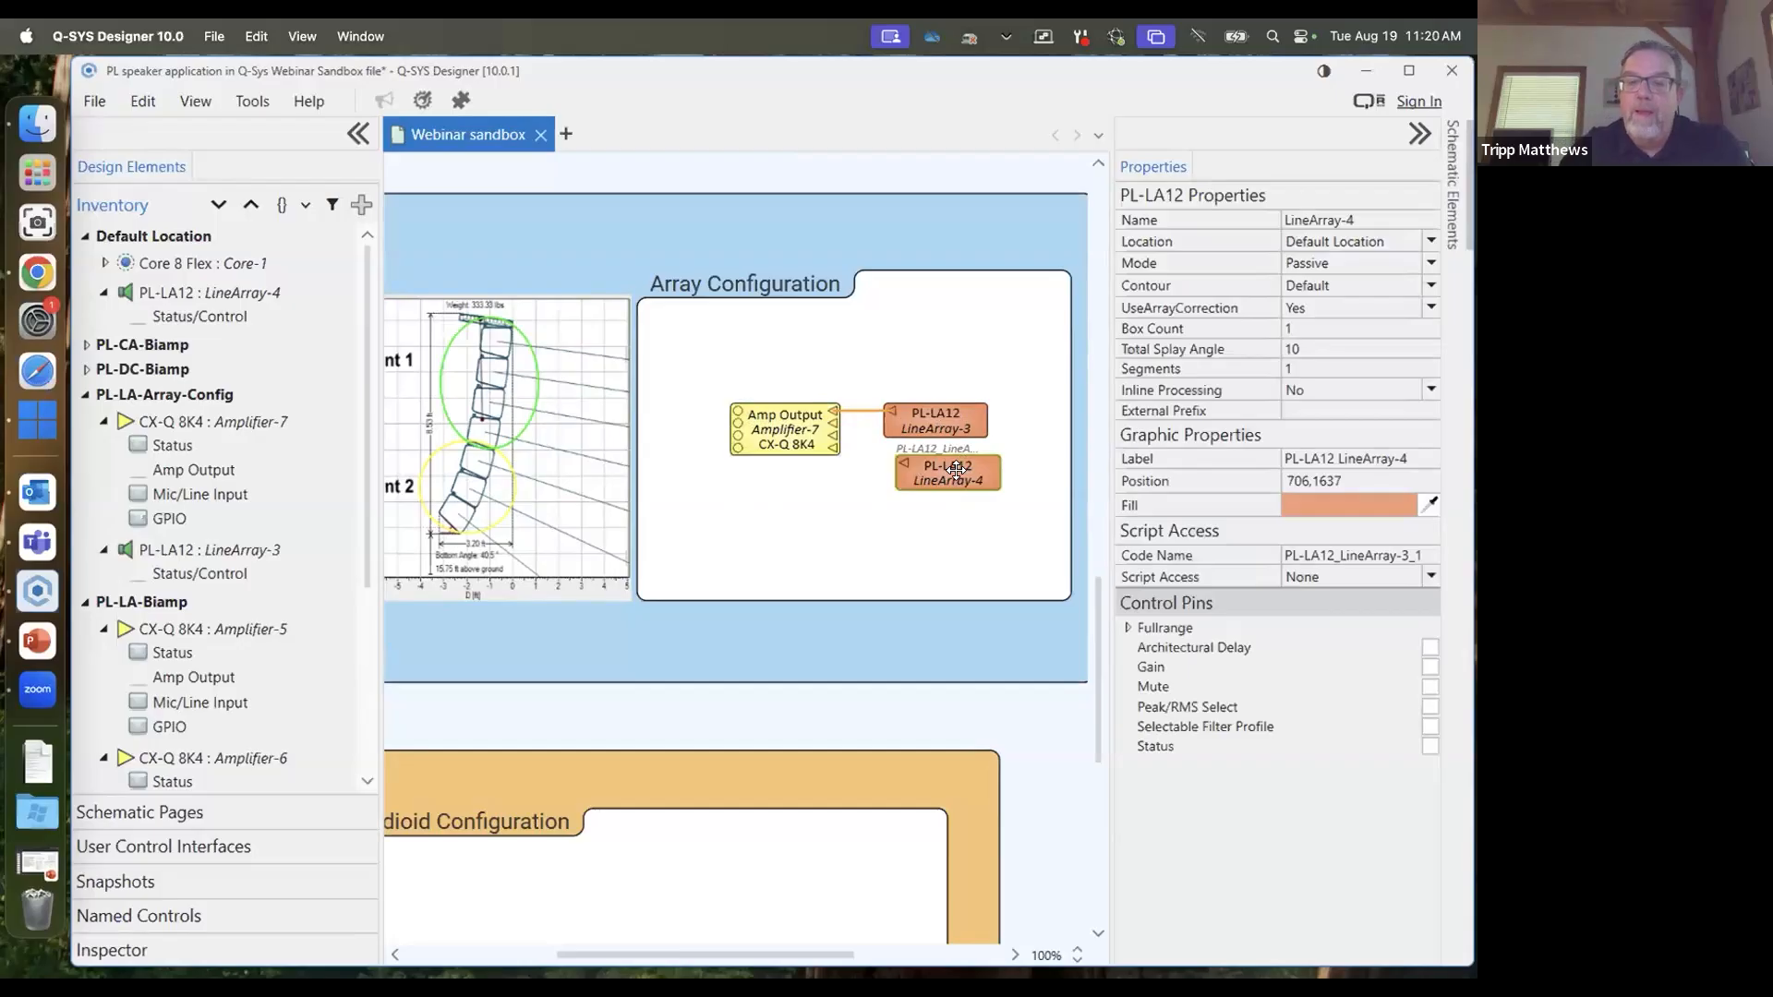
{"action": "key", "text": "Delete"}
Set LineArray-3's UseArrayCorrection to Yes and its Box Count to 7
{"action": "left_click", "coordinate": [922, 426]}
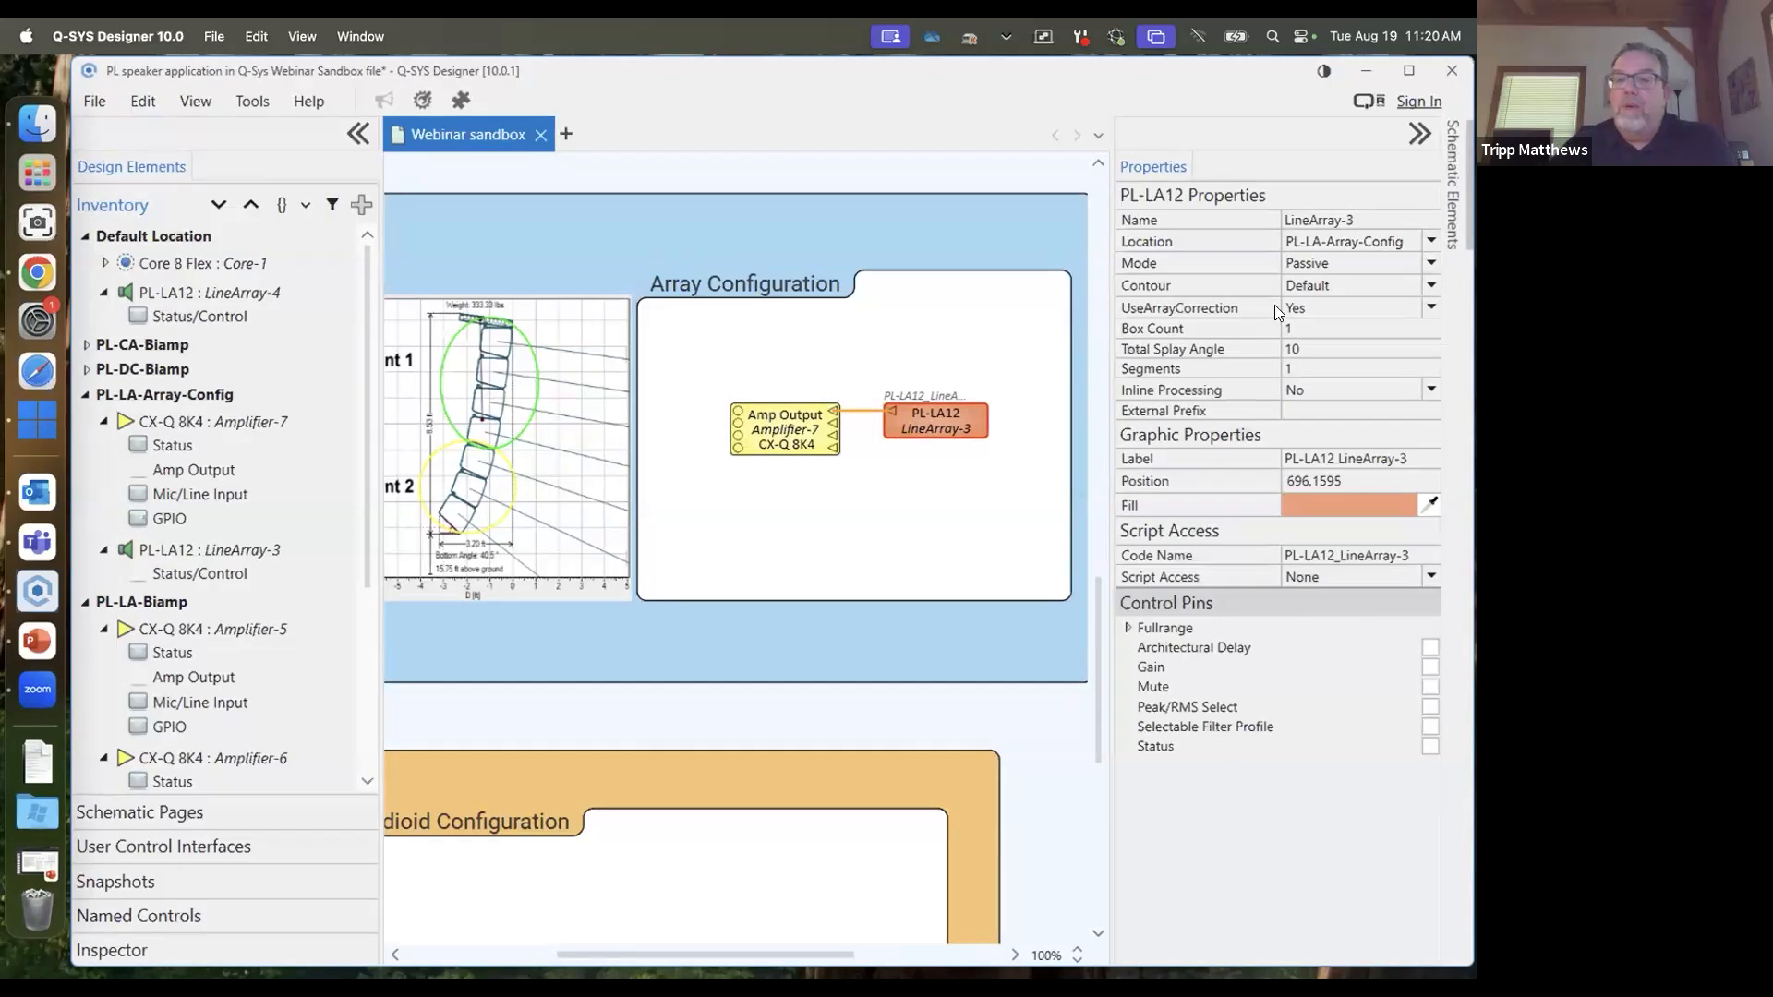
{"action": "left_click", "coordinate": [1431, 308]}
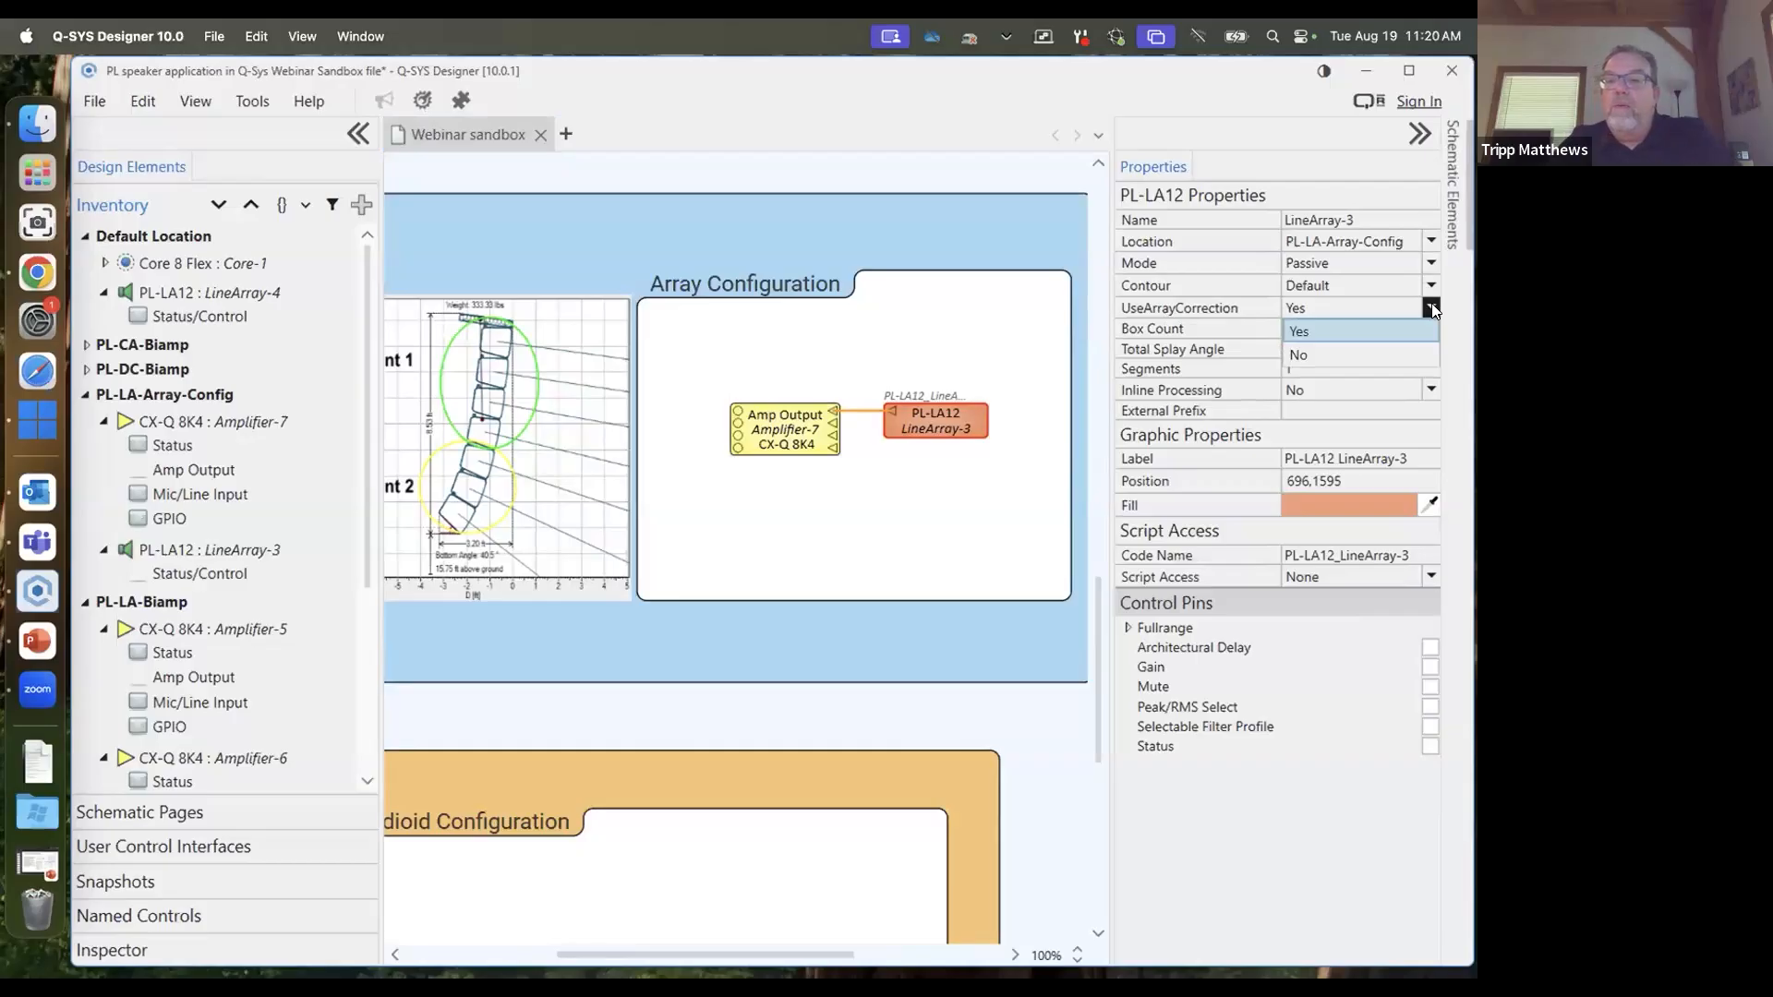
{"action": "left_click", "coordinate": [1376, 332]}
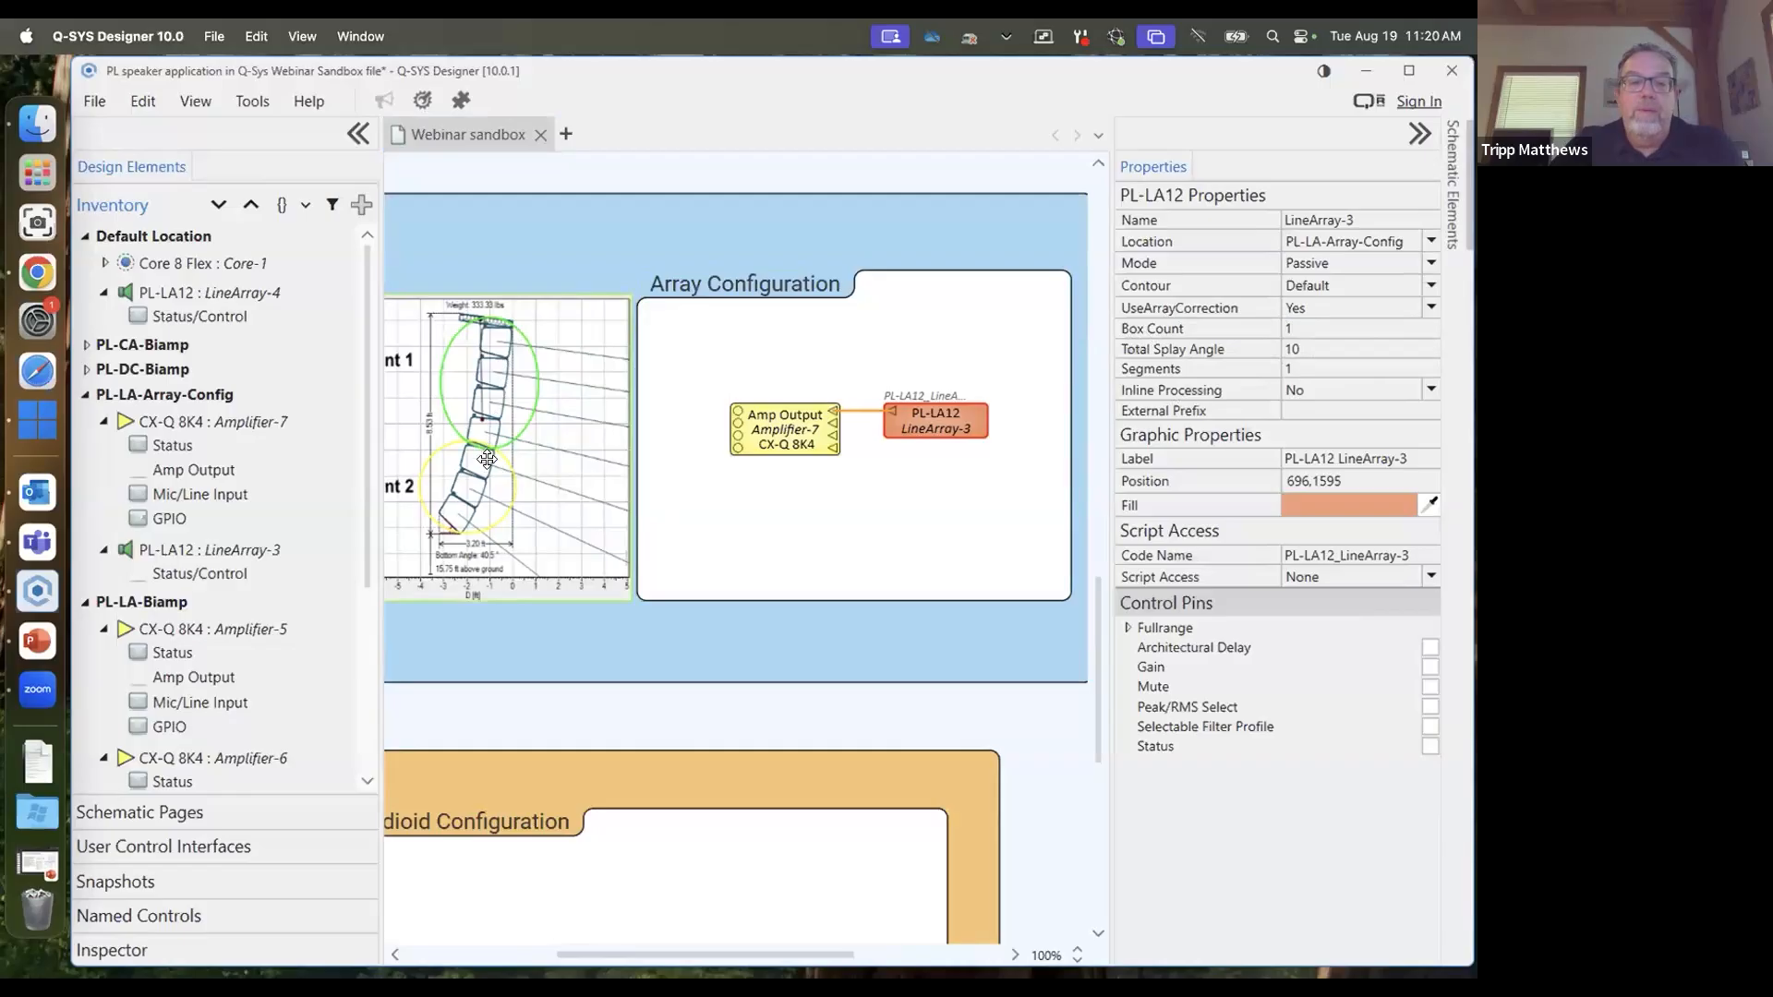
{"action": "left_click", "coordinate": [1321, 332]}
{"action": "type", "text": "7"}
{"action": "key", "text": "Return"}
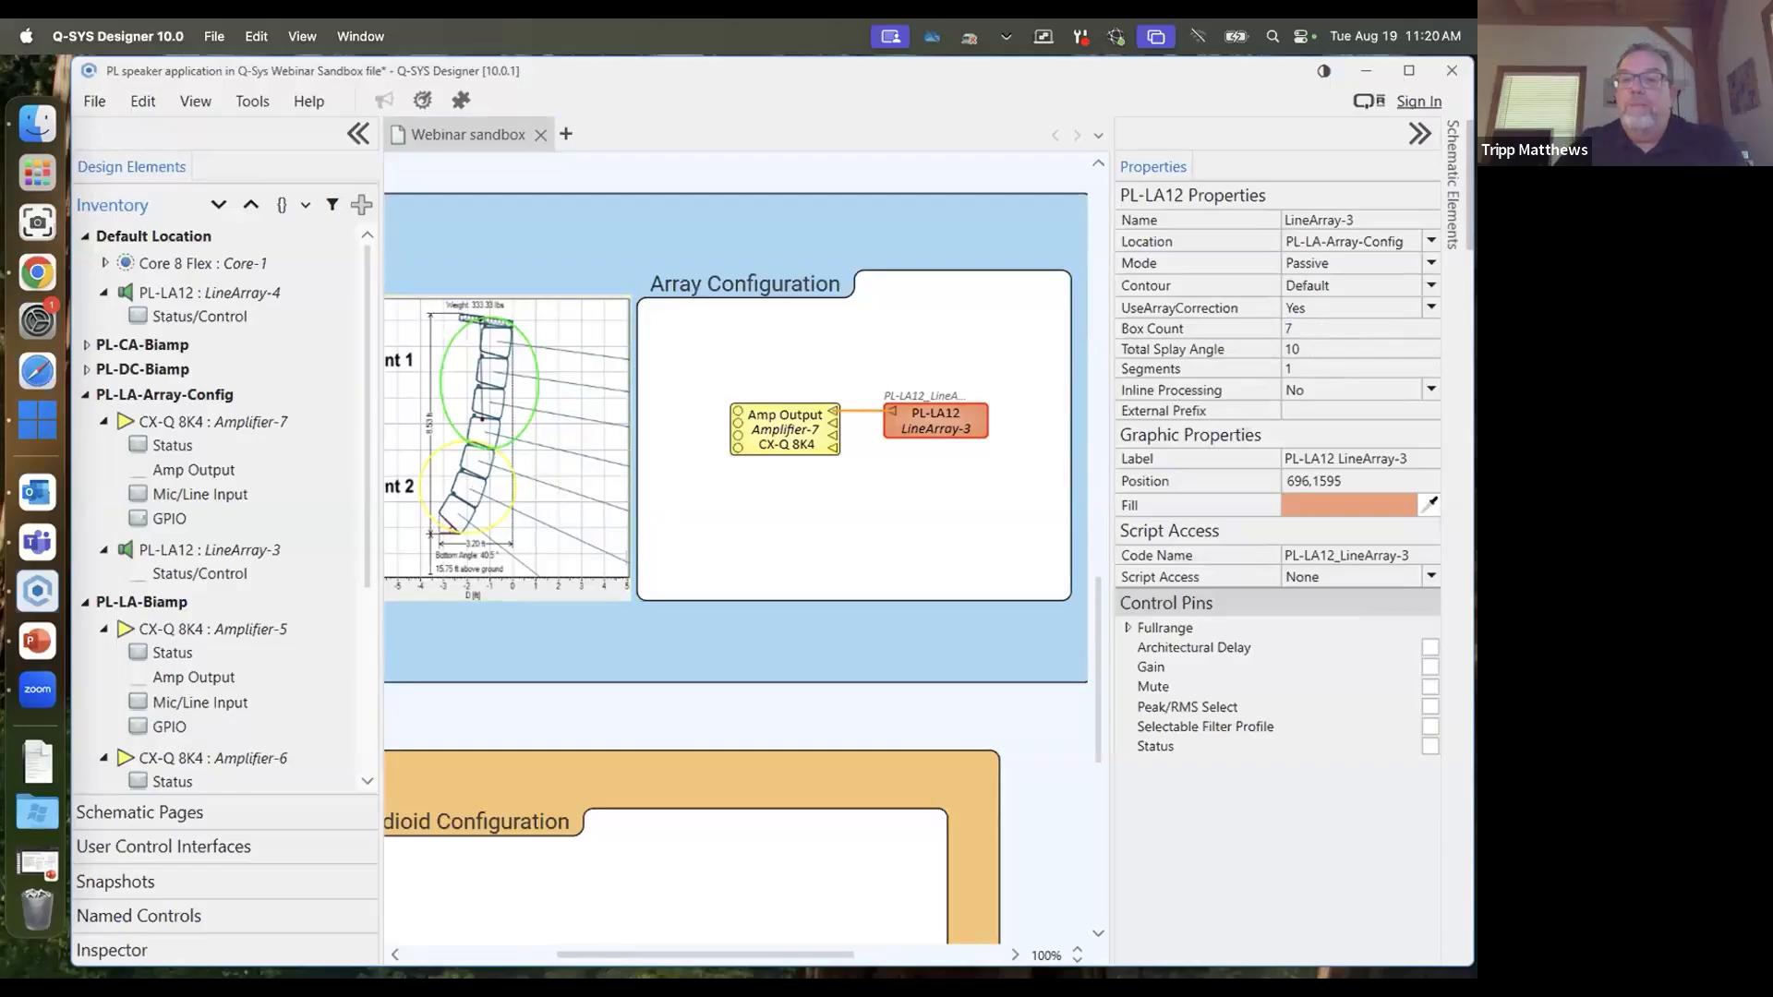
Set LineArray-3's Total Splay Angle to 27 and its Segments to 2
{"action": "left_click", "coordinate": [1317, 347]}
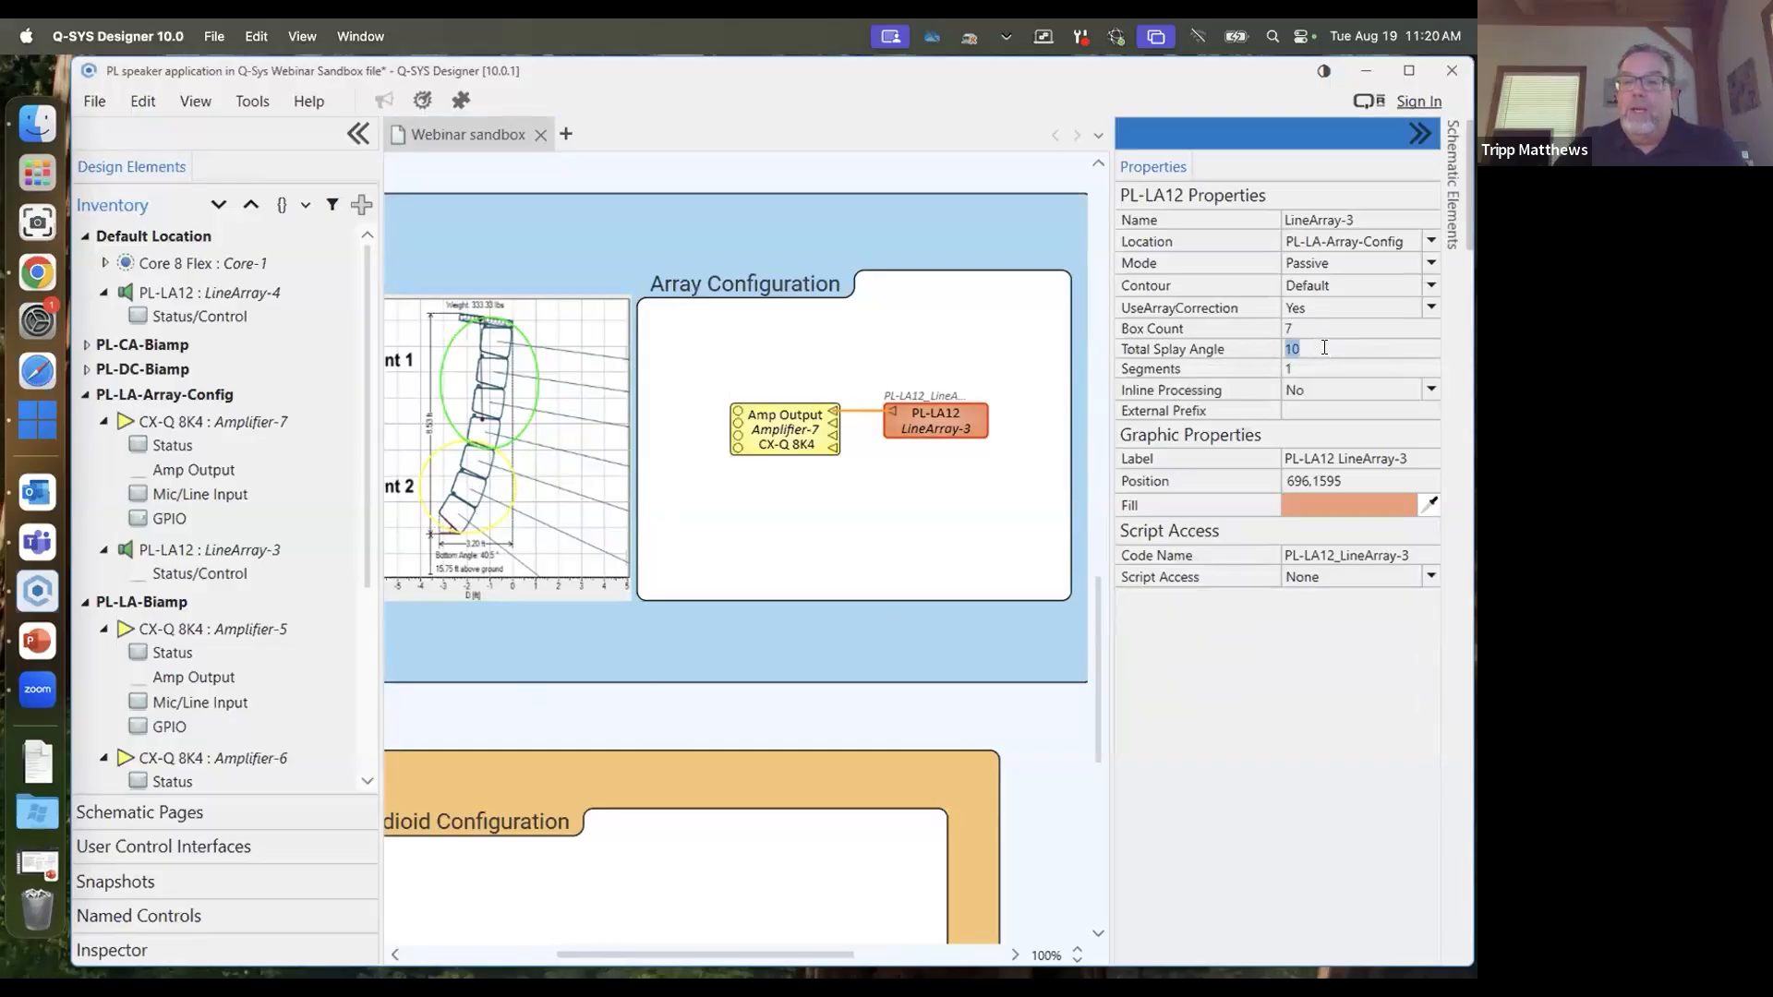
{"action": "left_click_drag", "start_coordinate": [783, 953], "coordinate": [613, 931]}
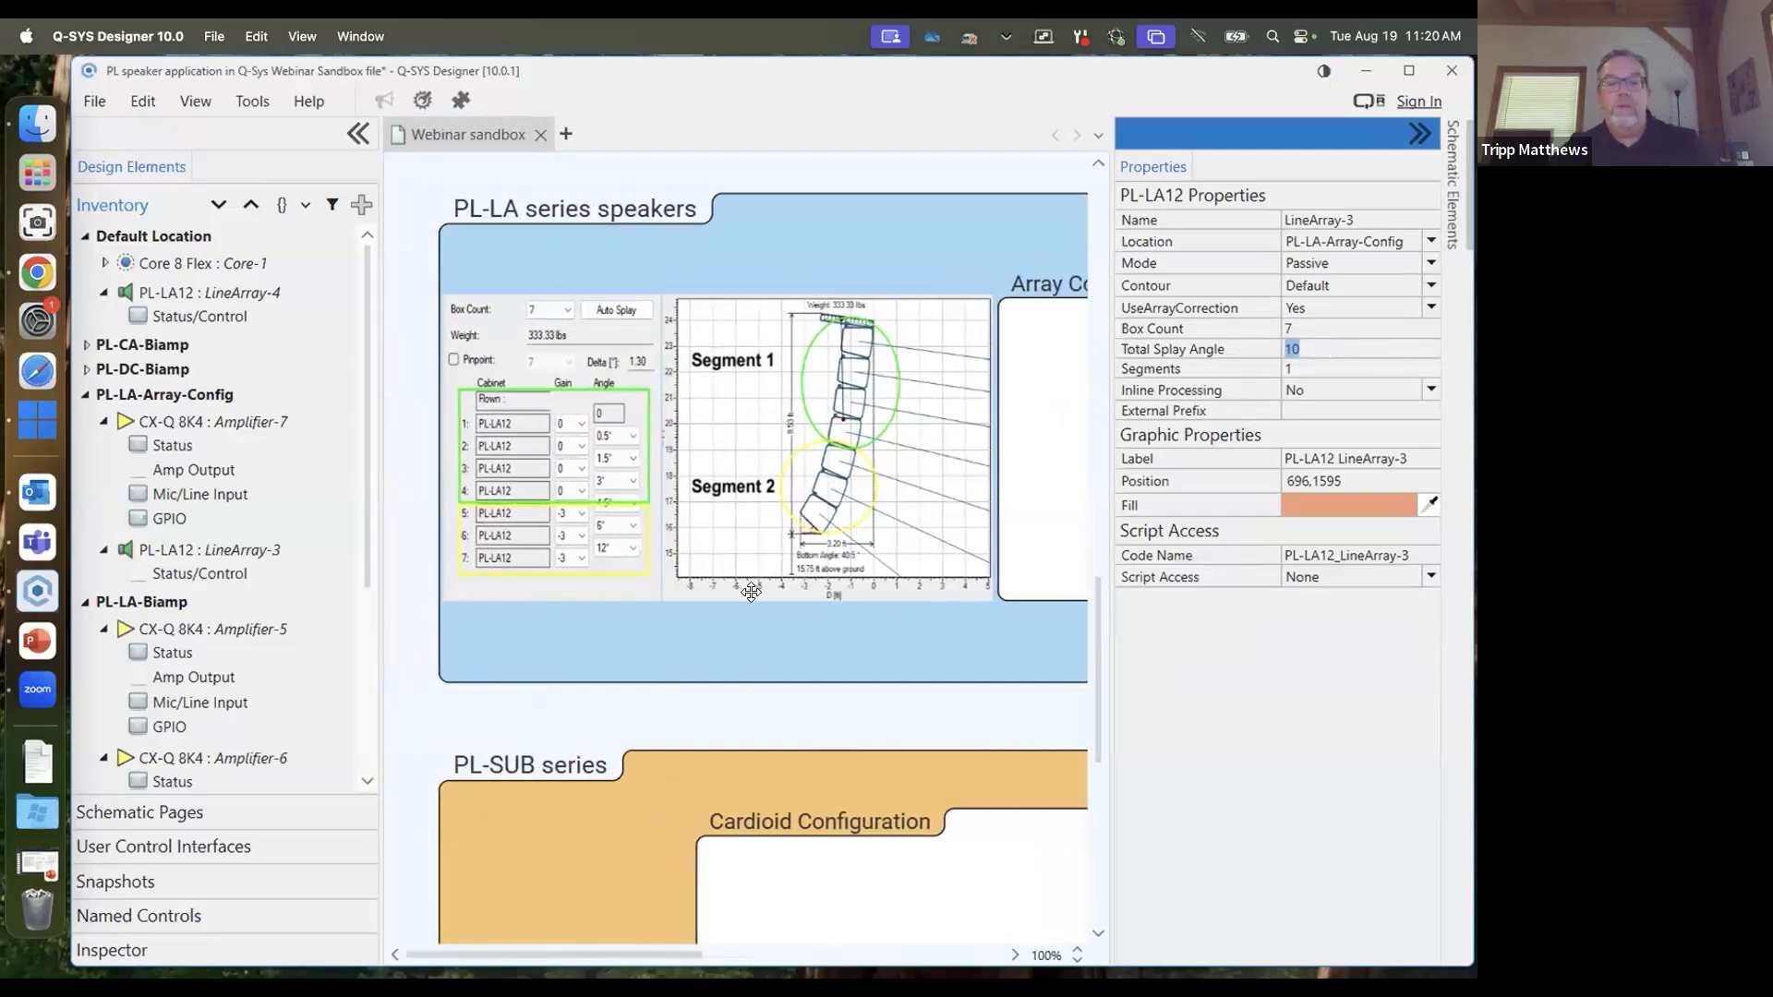
{"action": "scroll", "coordinate": [751, 592], "scroll_direction": "up", "scroll_amount": 2}
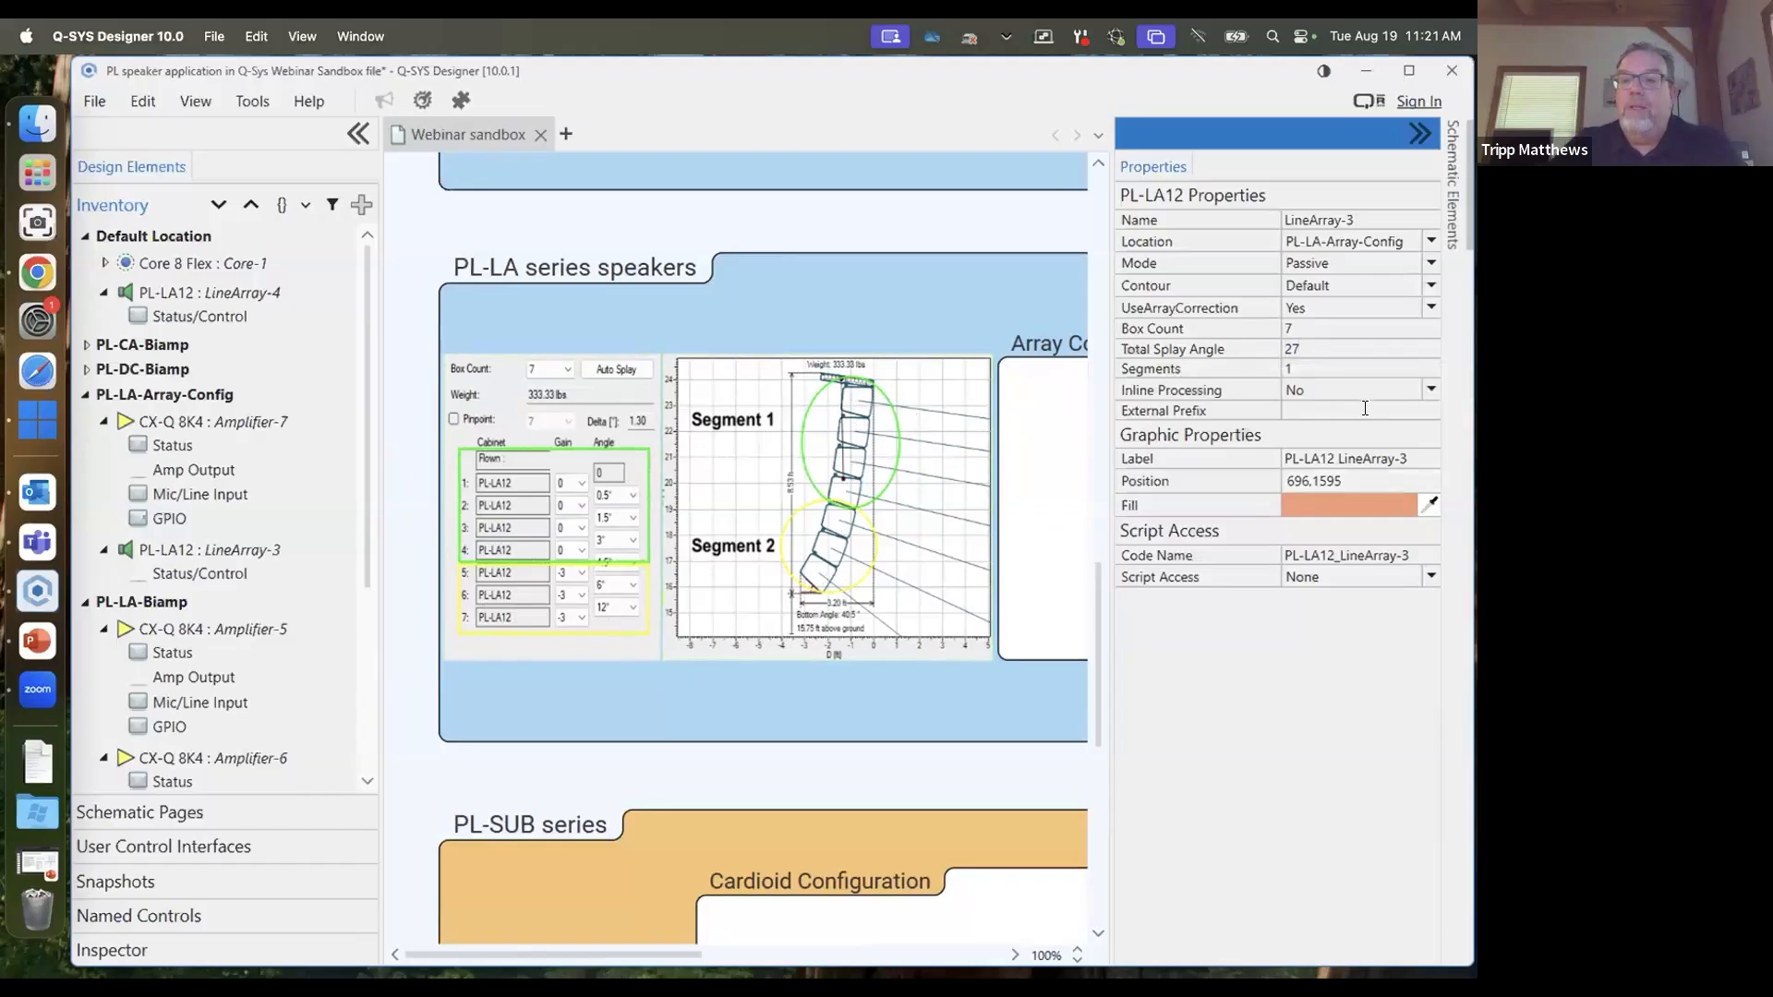
{"action": "left_click", "coordinate": [1313, 368]}
{"action": "left_click", "coordinate": [1313, 367]}
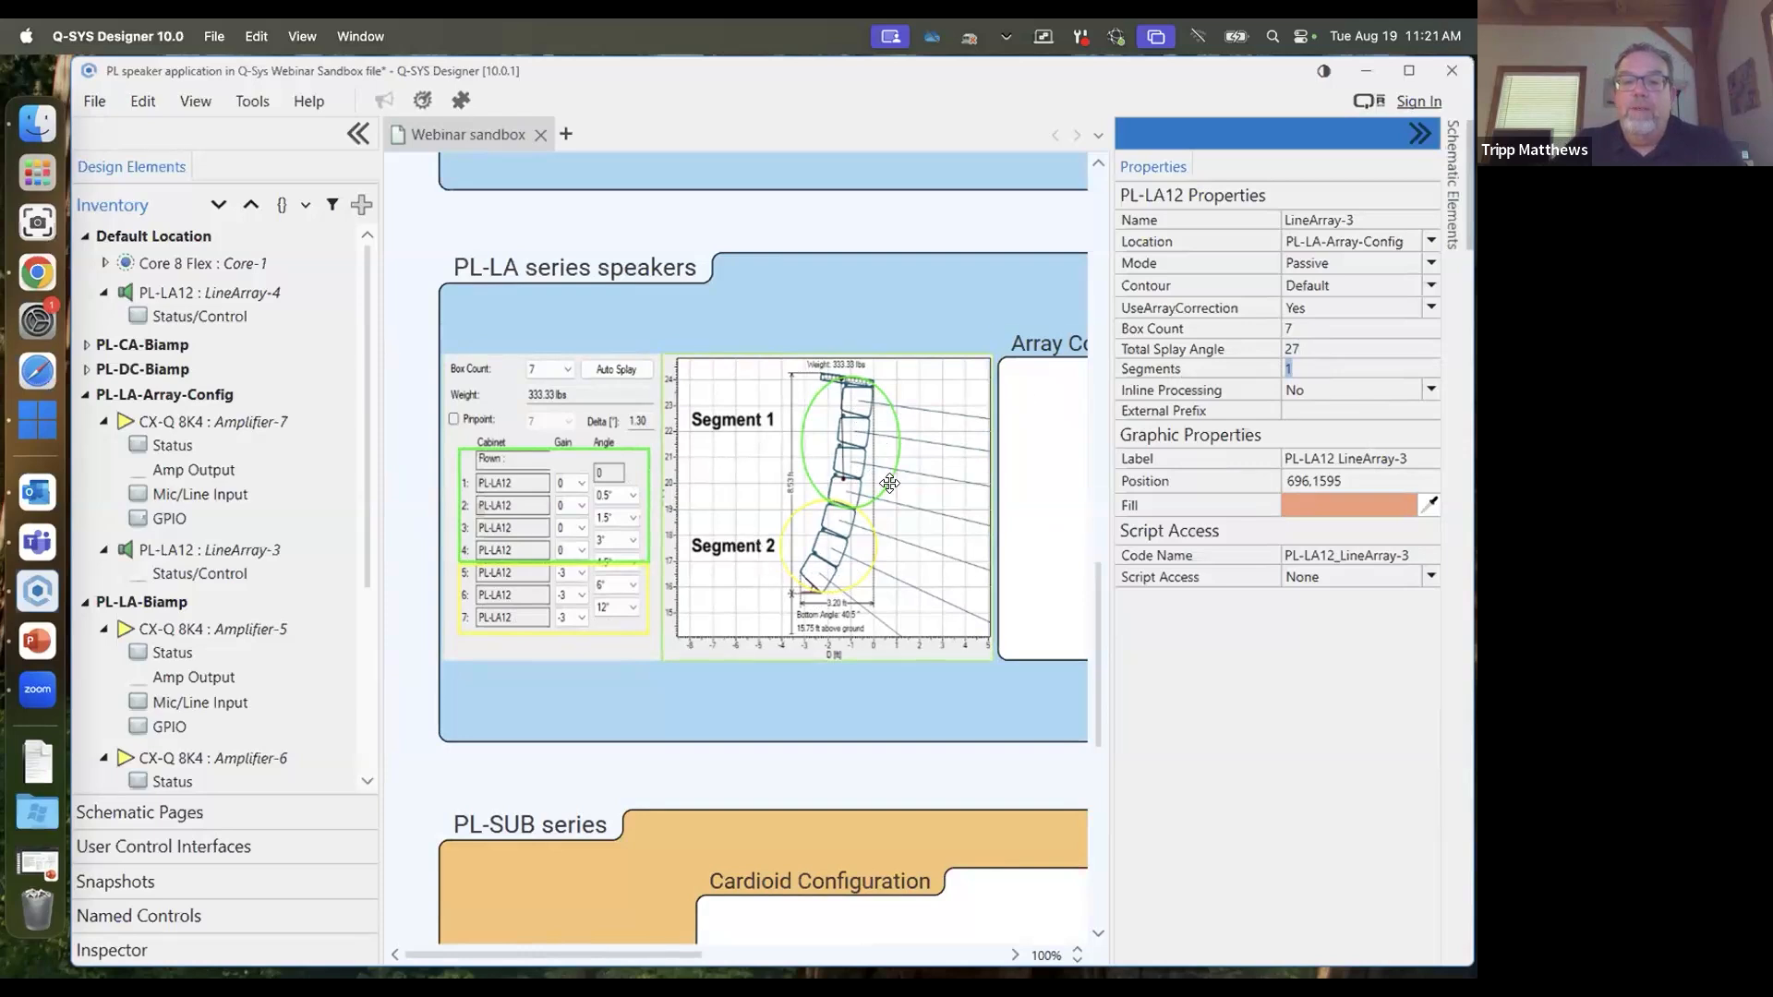
{"action": "type", "text": "2"}
{"action": "key", "text": "Return"}
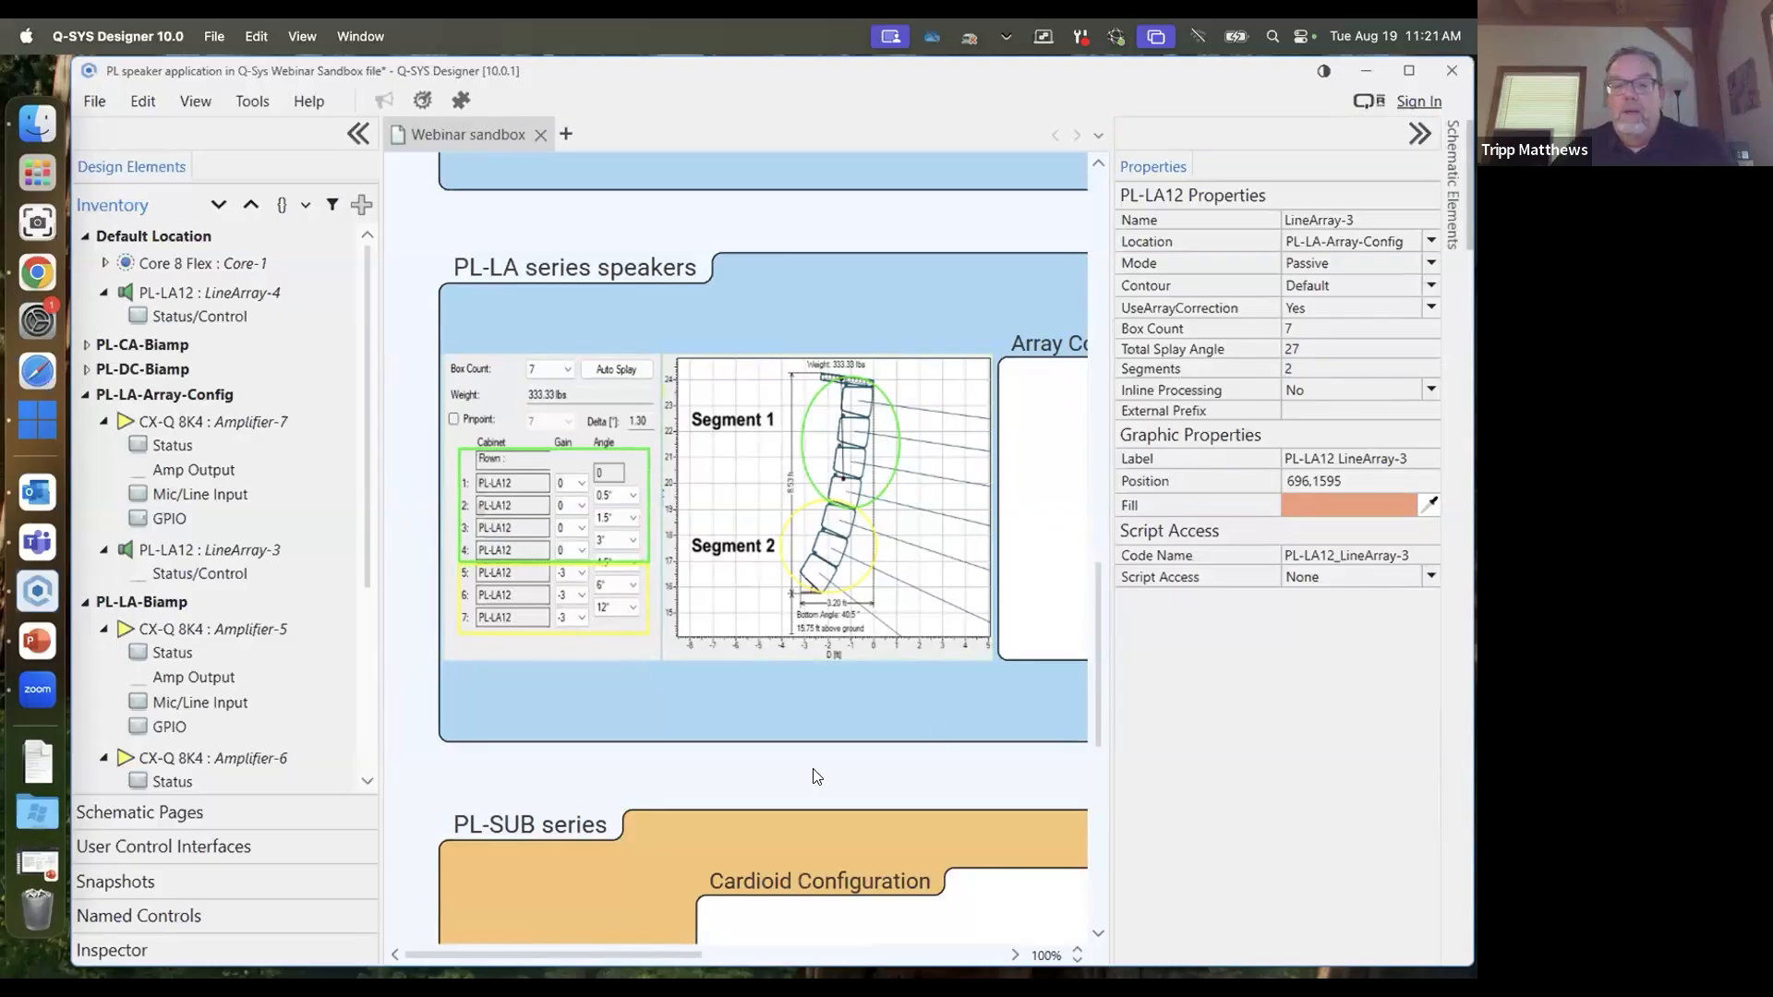
Wire Amplifier-7's second output to the Segment 2 Fullrange input of LineArray-3 and select that block to show its properties
{"action": "left_click_drag", "start_coordinate": [530, 945], "coordinate": [704, 919]}
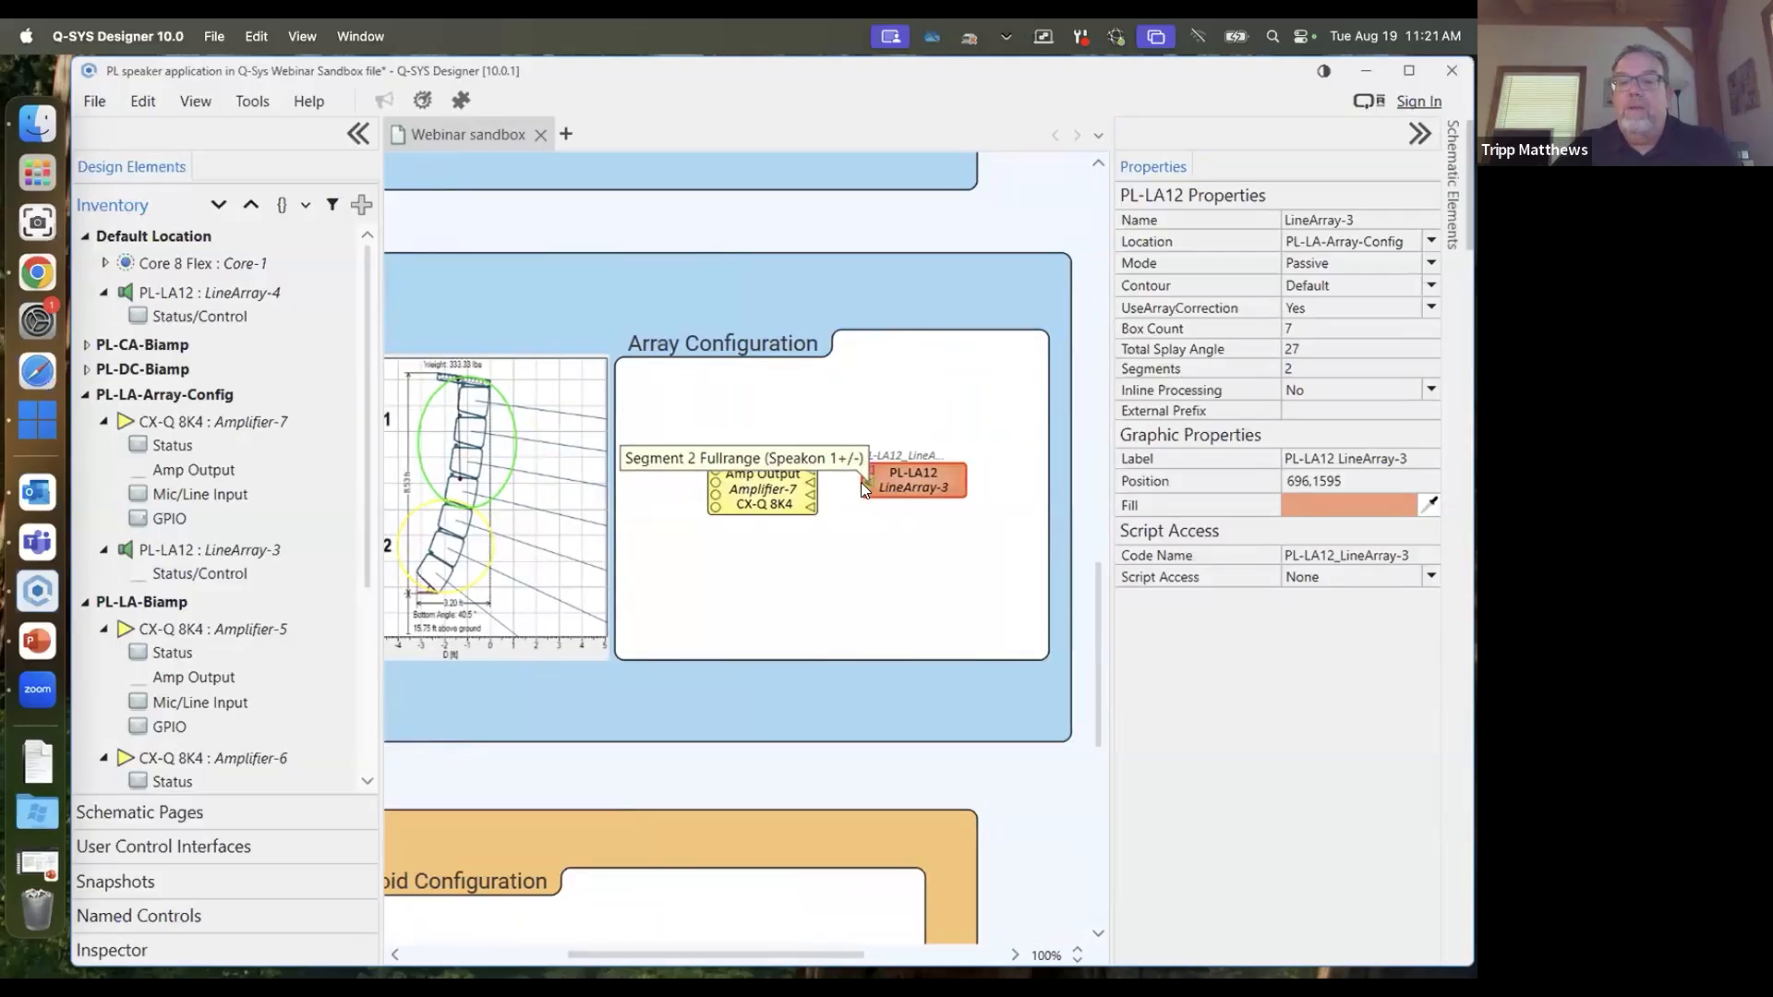
{"action": "left_click_drag", "start_coordinate": [809, 472], "coordinate": [867, 483]}
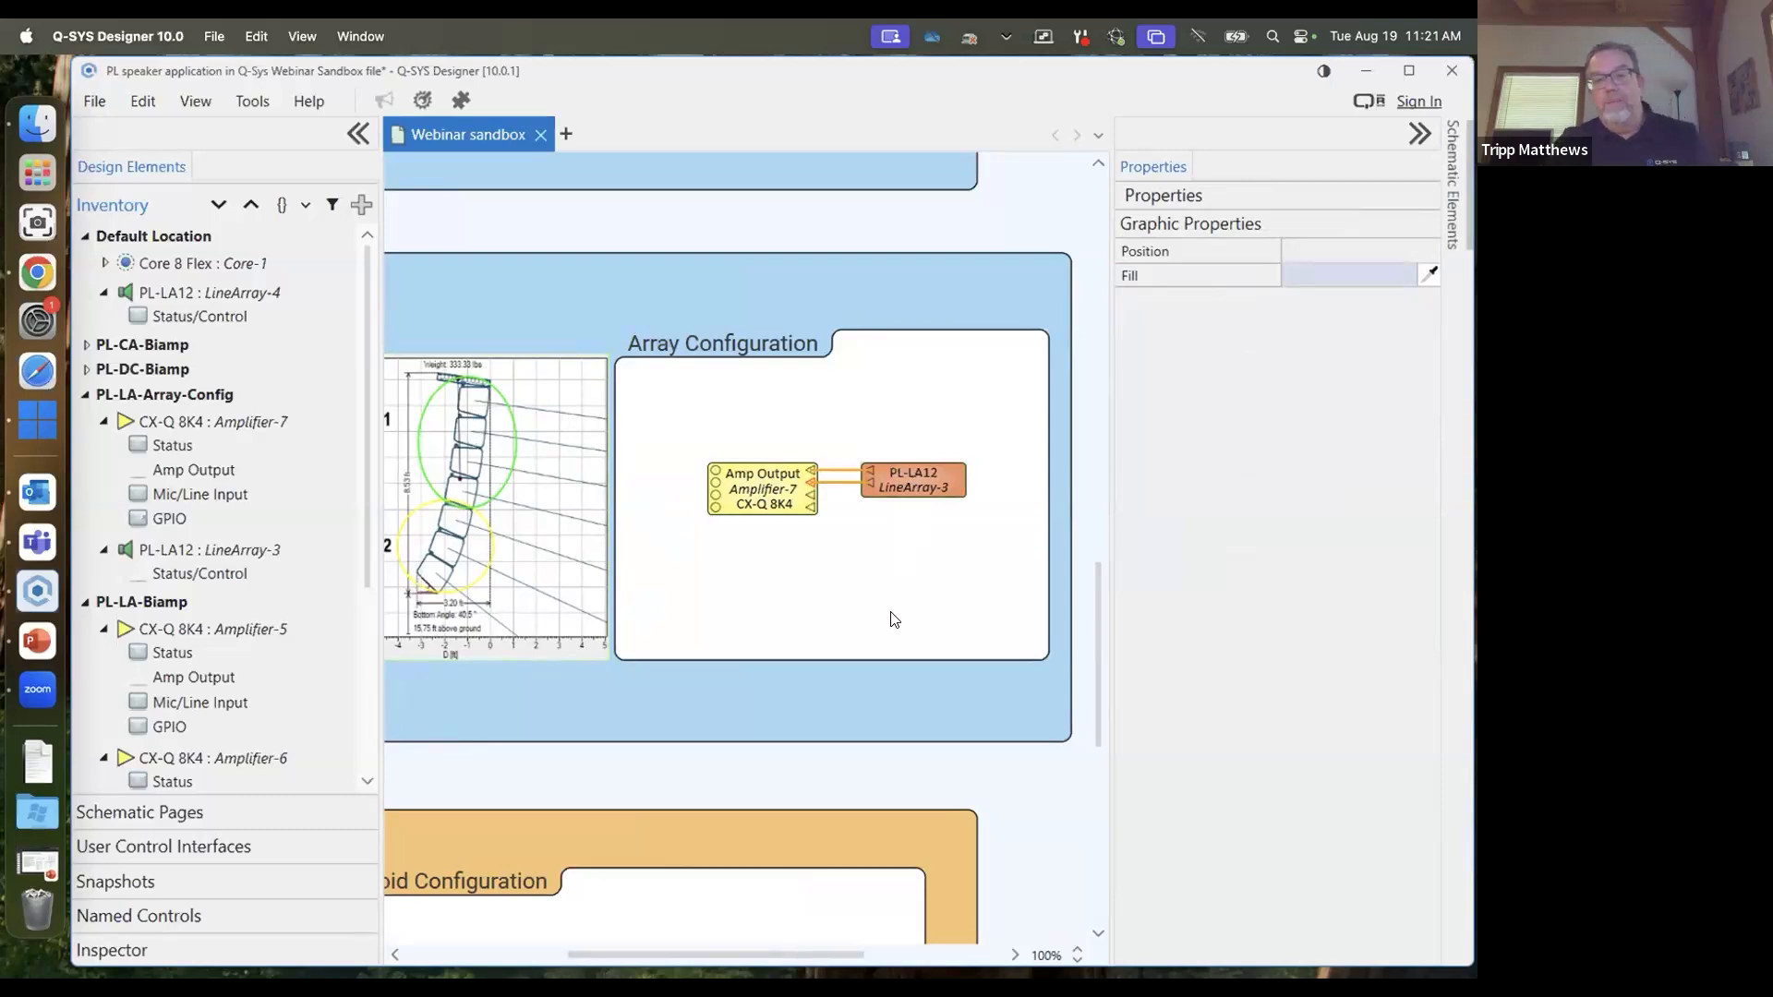
{"action": "left_click", "coordinate": [910, 469]}
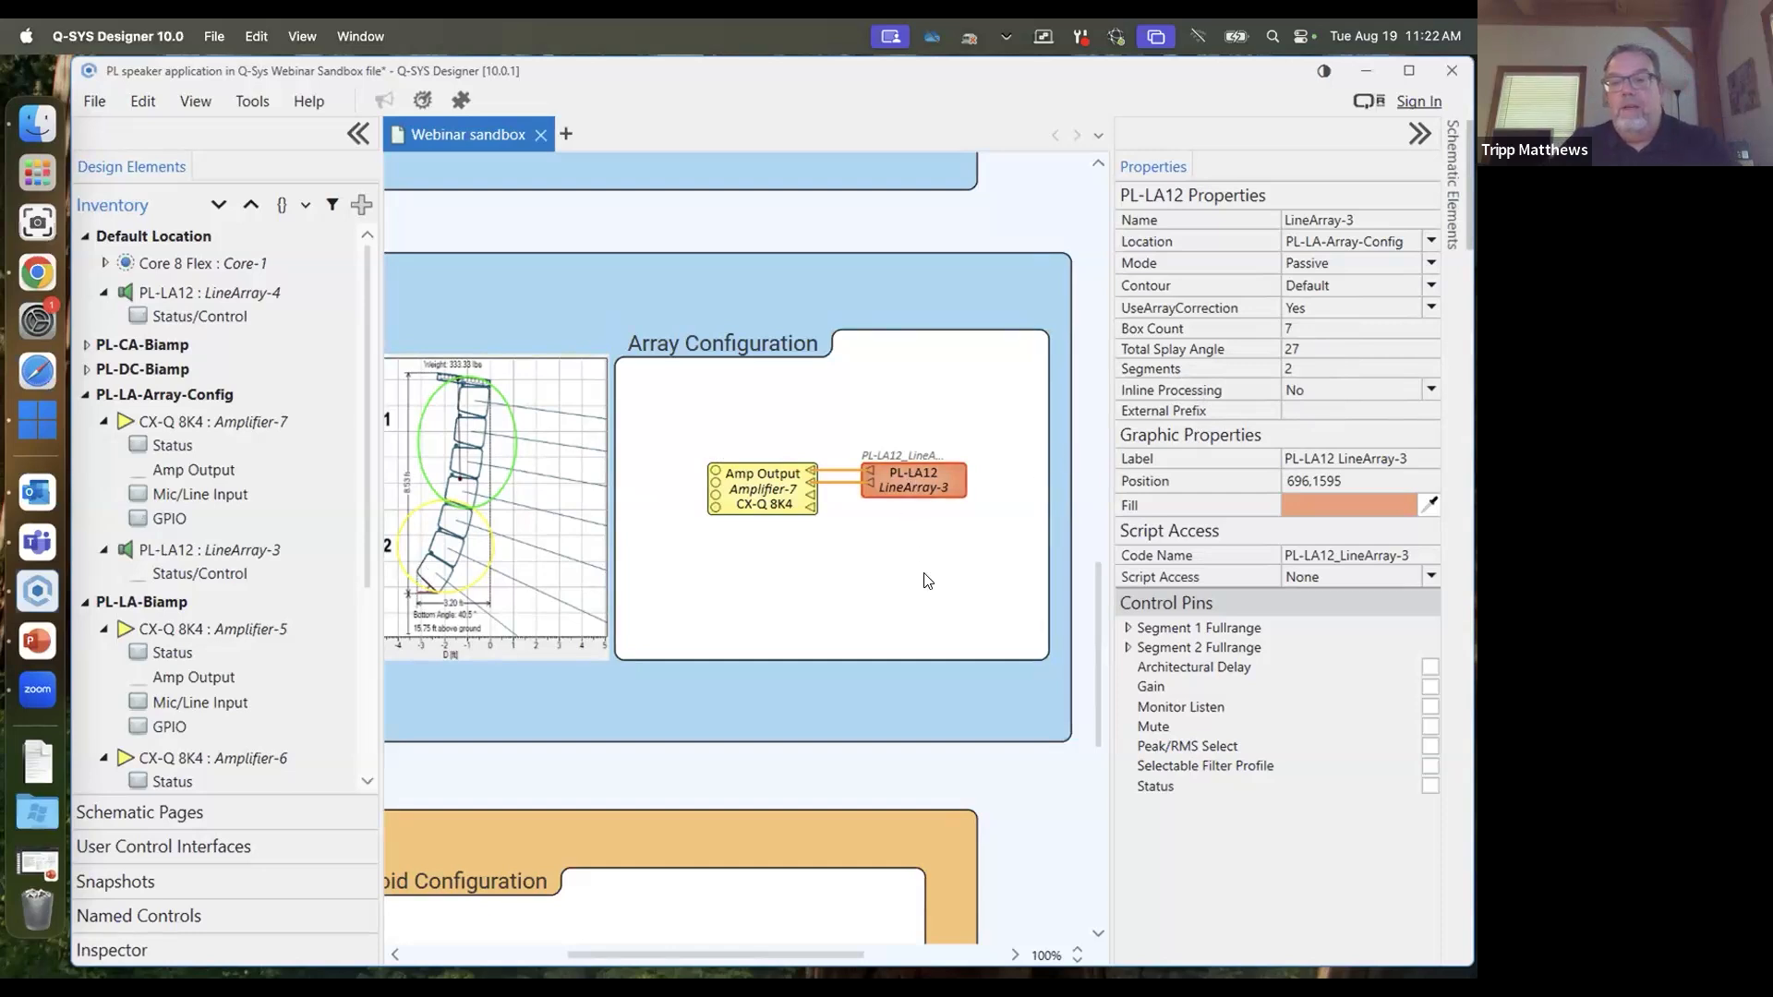
{"action": "scroll", "coordinate": [956, 574], "scroll_direction": "up", "scroll_amount": 1}
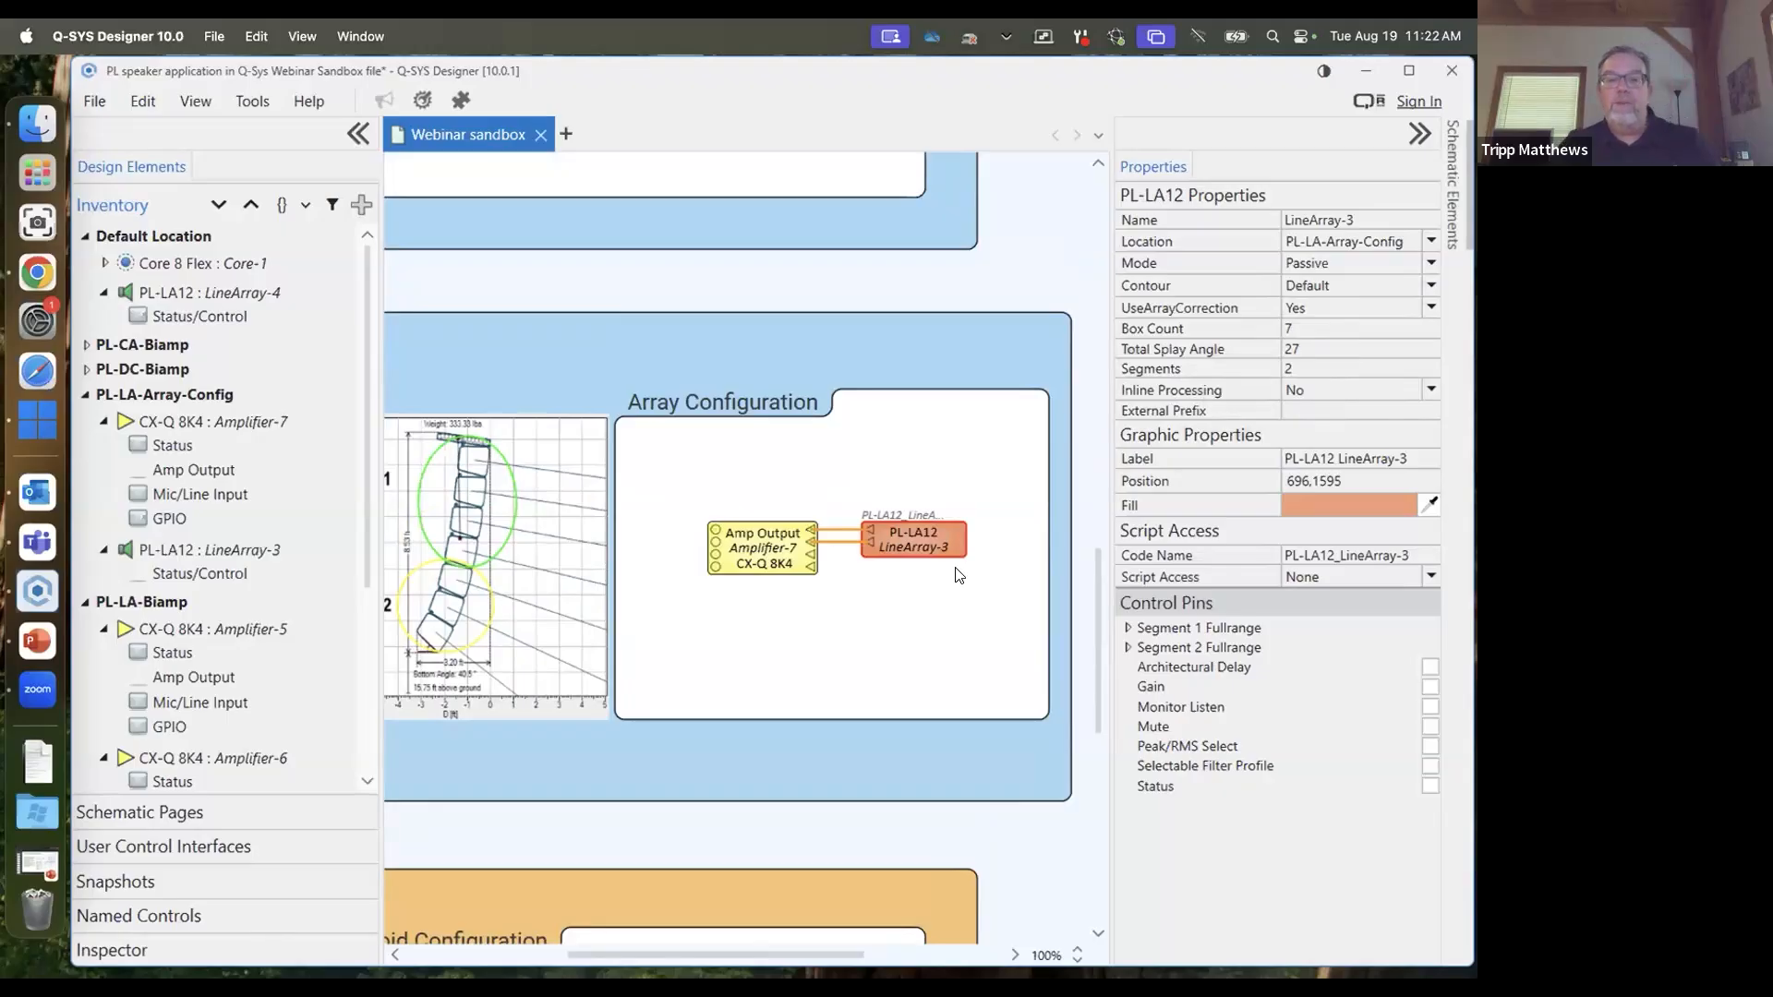
{"action": "left_click", "coordinate": [913, 564]}
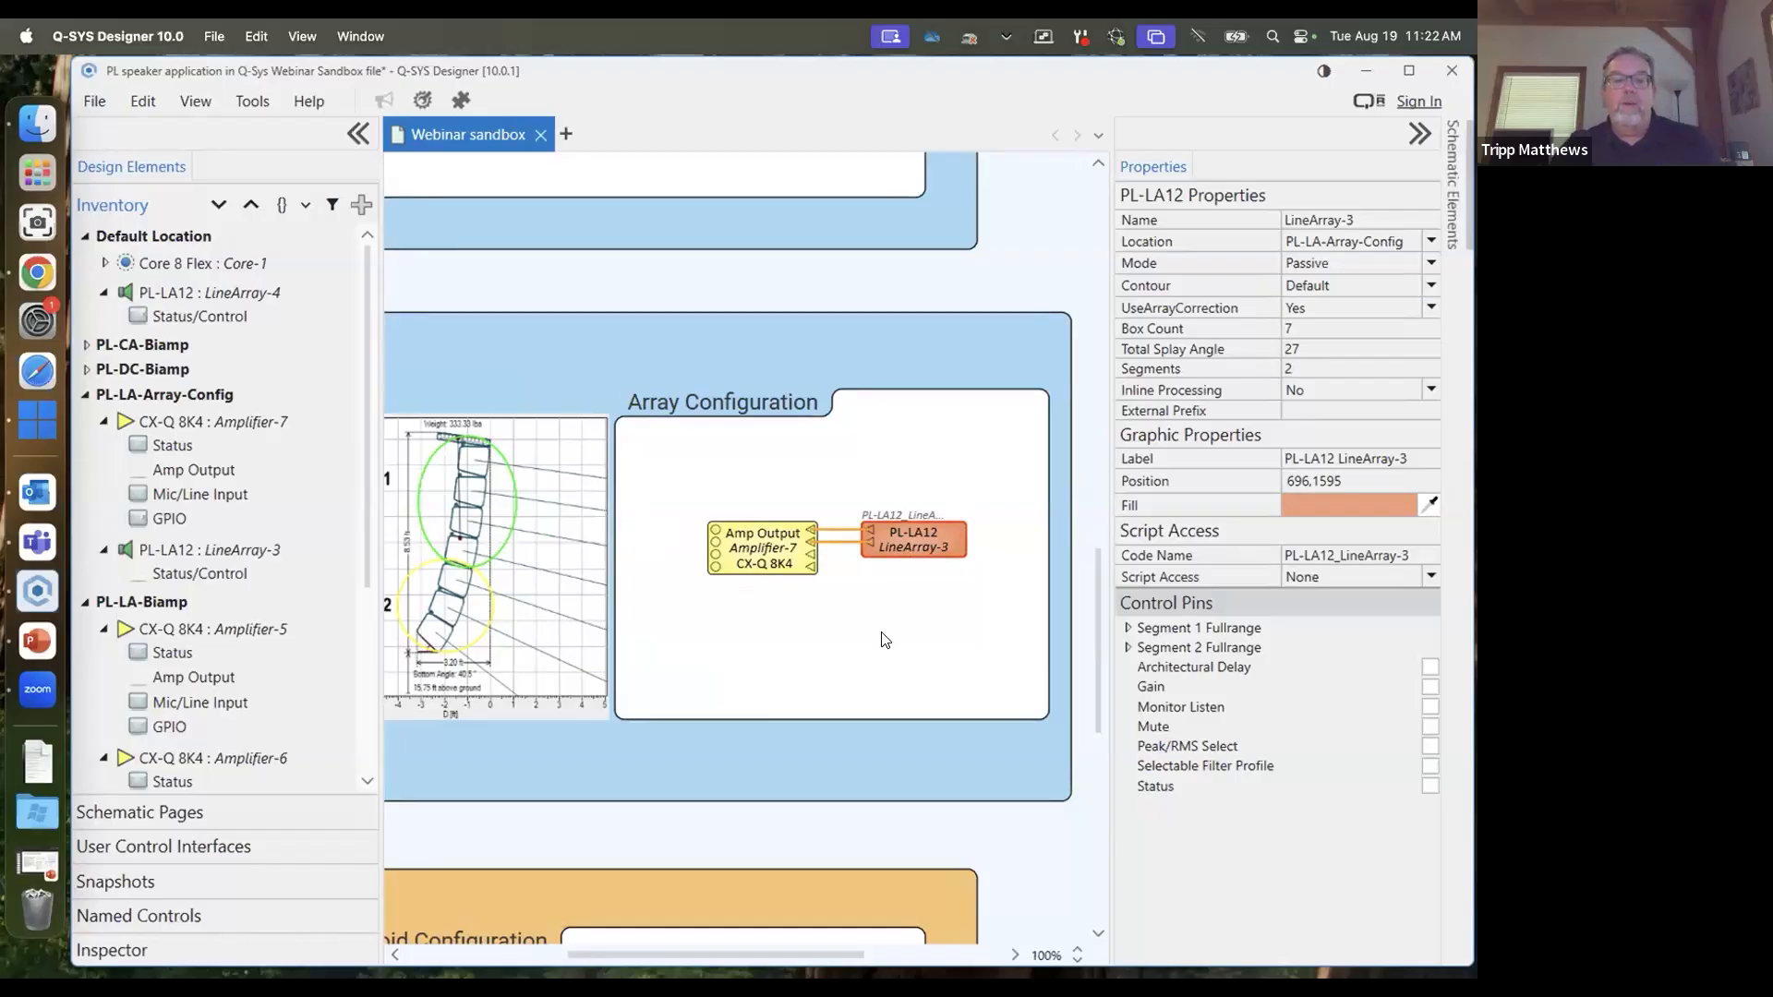
Collapse the PL-LA-Array-Config and PL-LA-Biamp locations in the design inventory
{"action": "scroll", "coordinate": [905, 624], "scroll_direction": "down", "scroll_amount": 6}
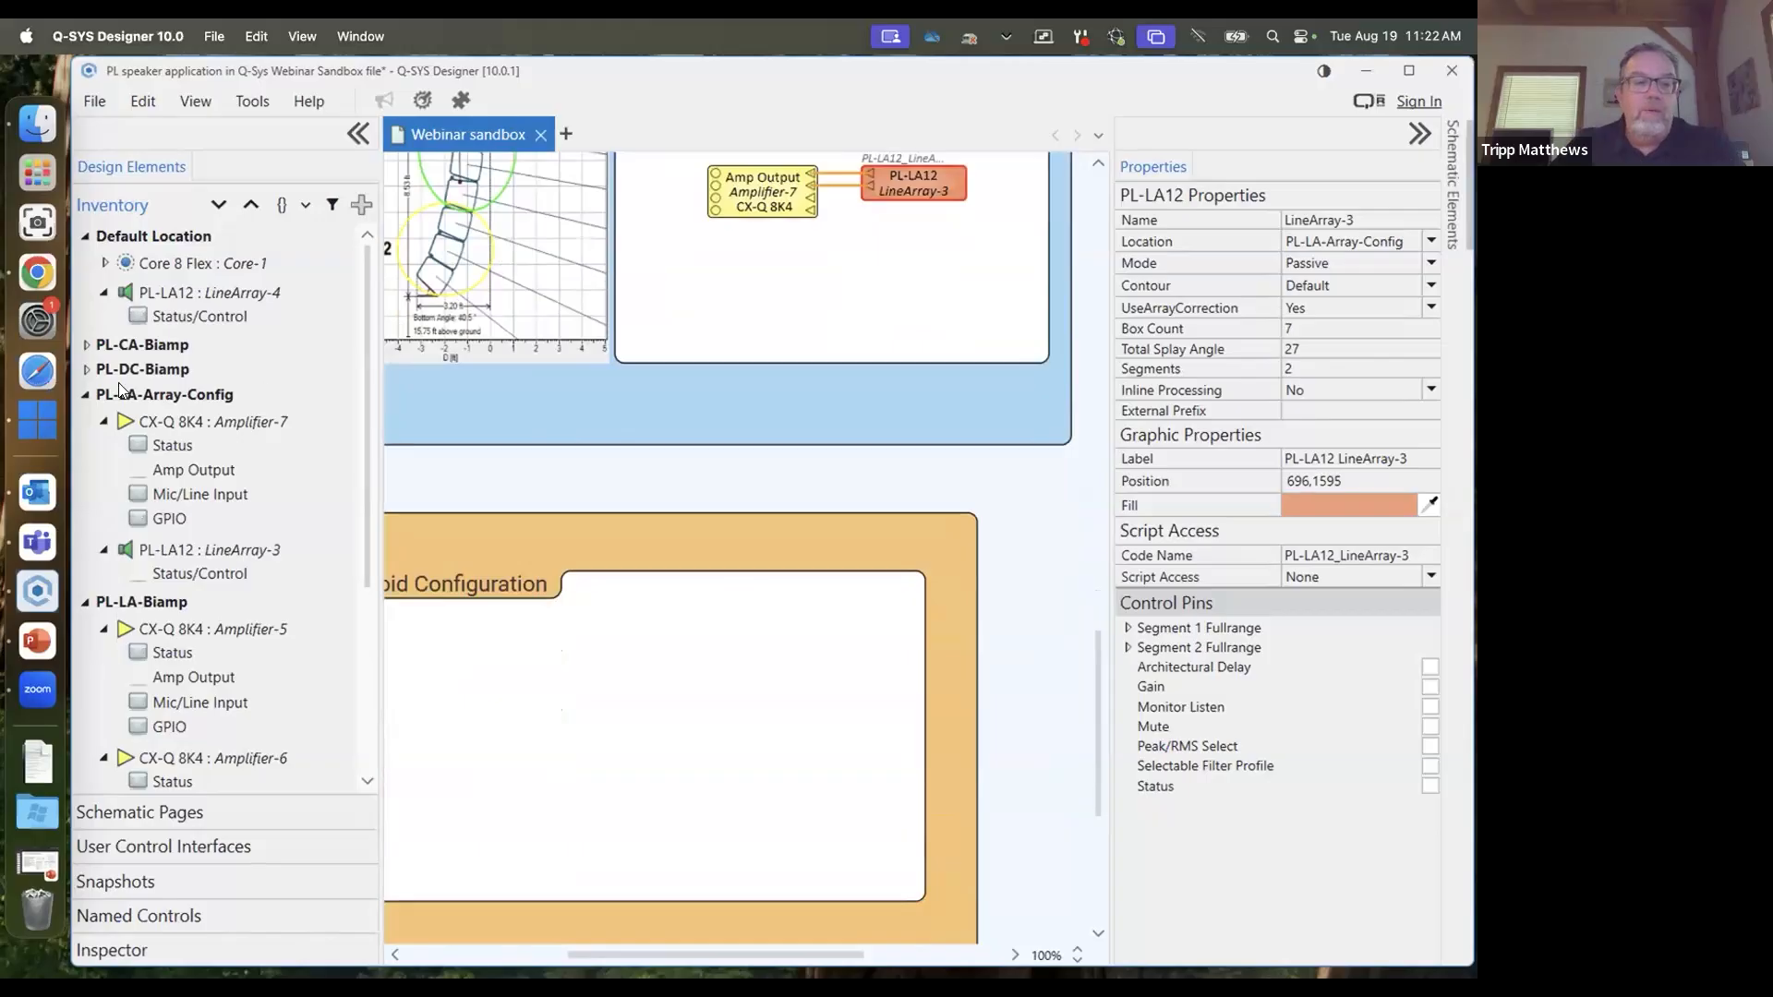
{"action": "left_click", "coordinate": [86, 395]}
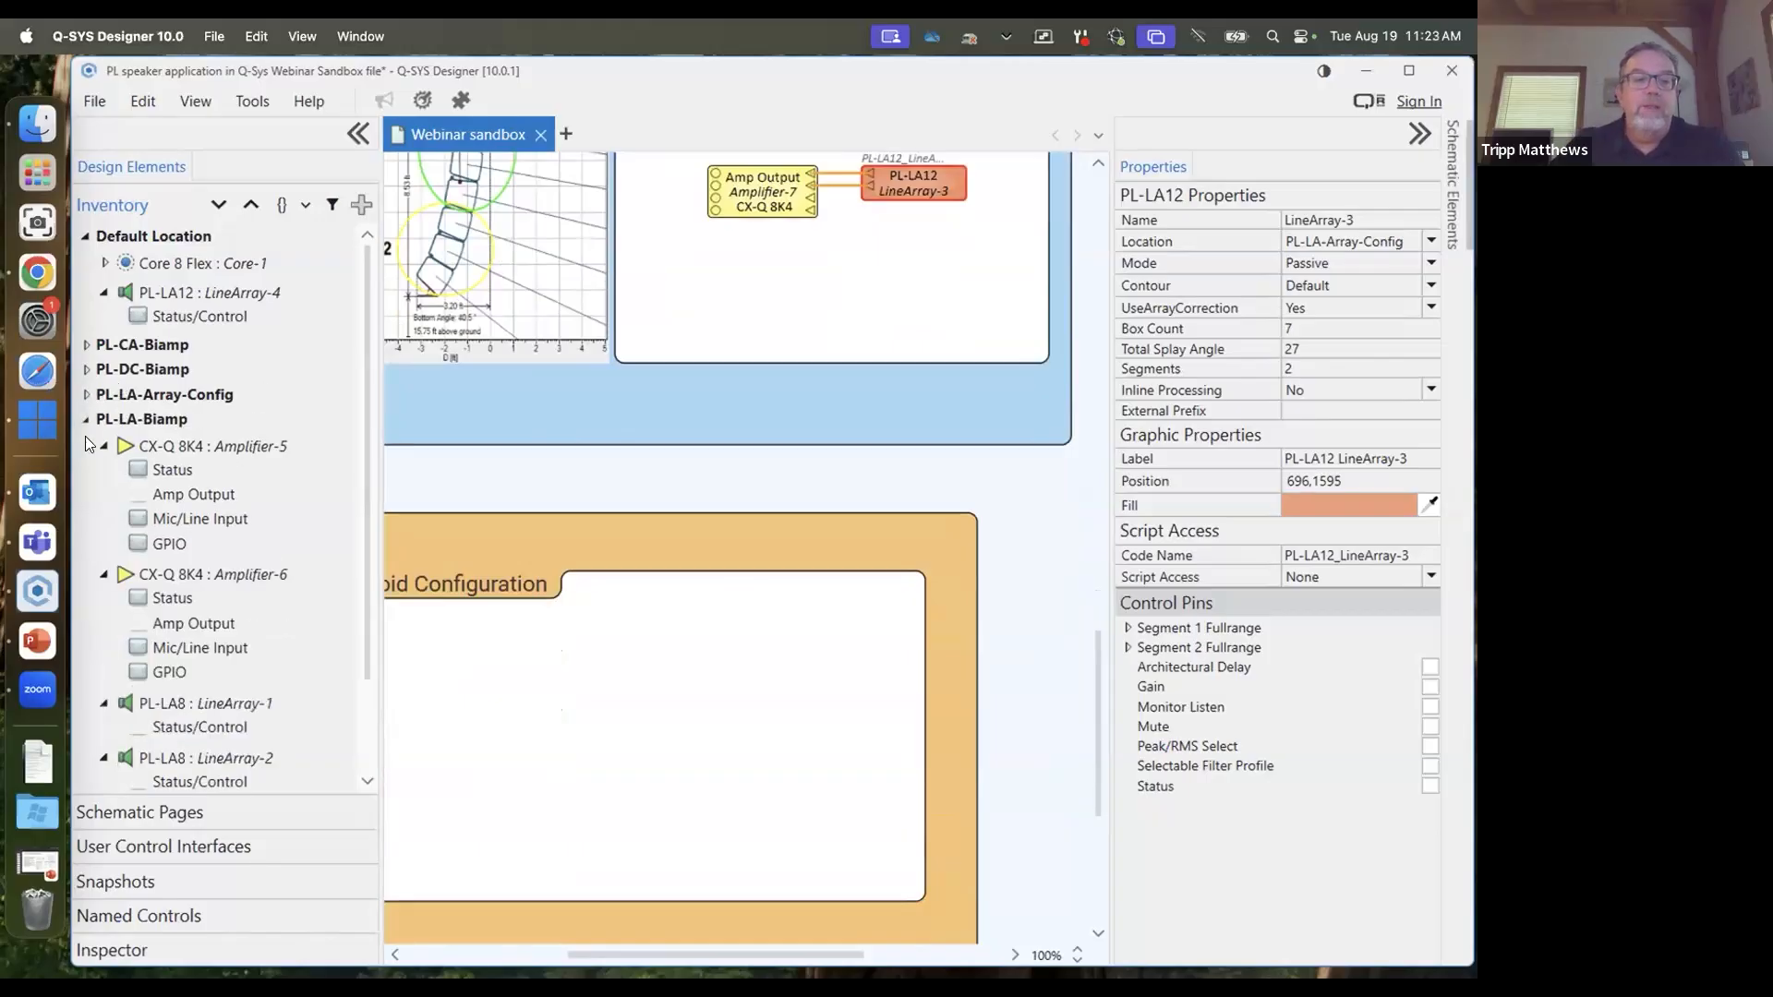
{"action": "left_click", "coordinate": [83, 425]}
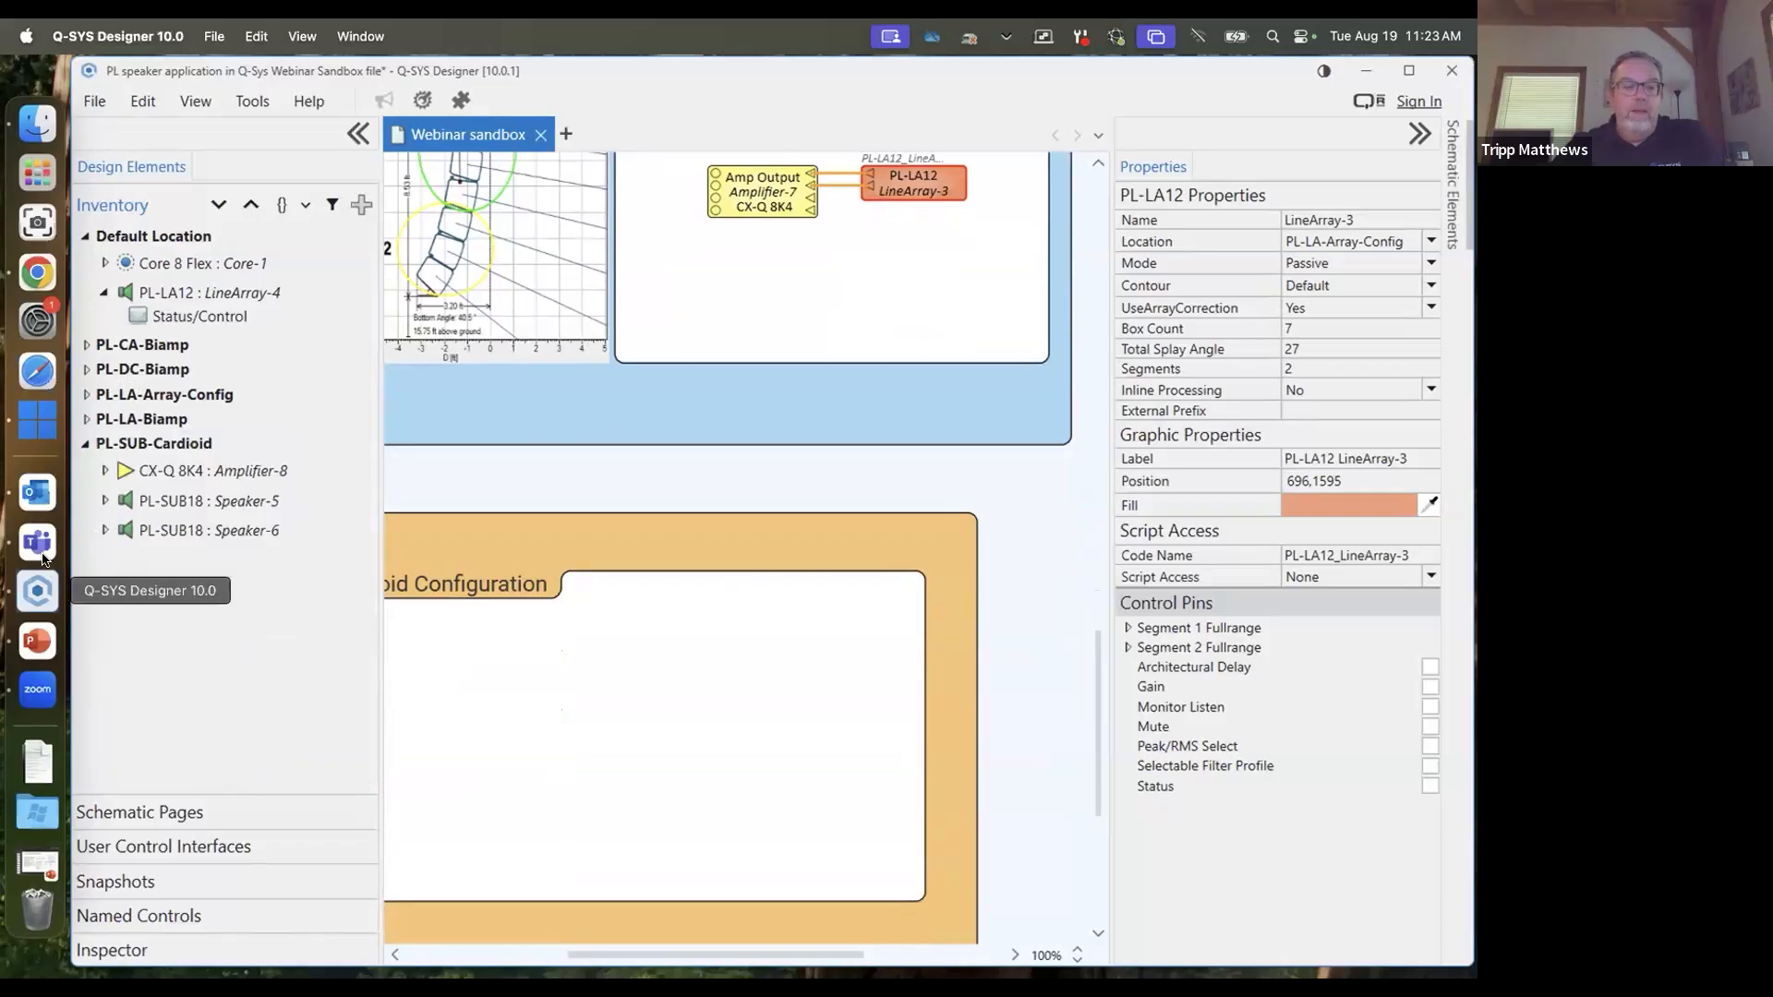
Switch to PowerPoint and go to the PL-SUB Cardioid Configuration slide
{"action": "left_click", "coordinate": [40, 646]}
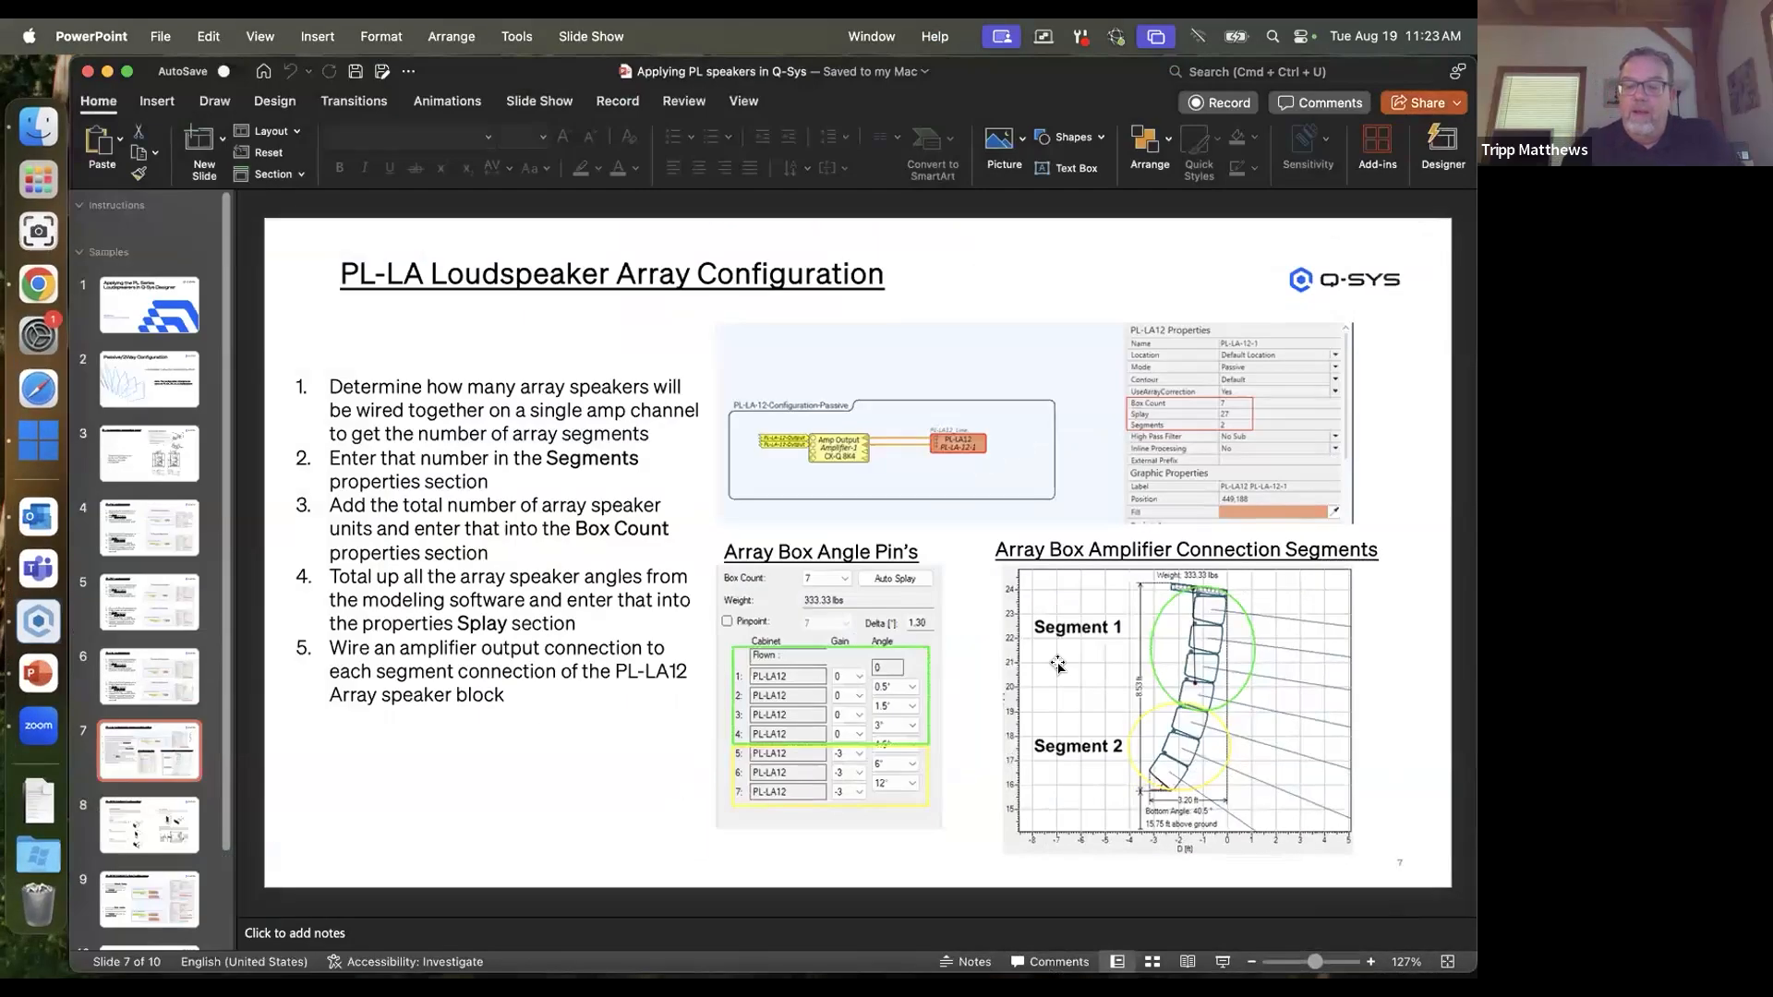
{"action": "key", "text": "Down"}
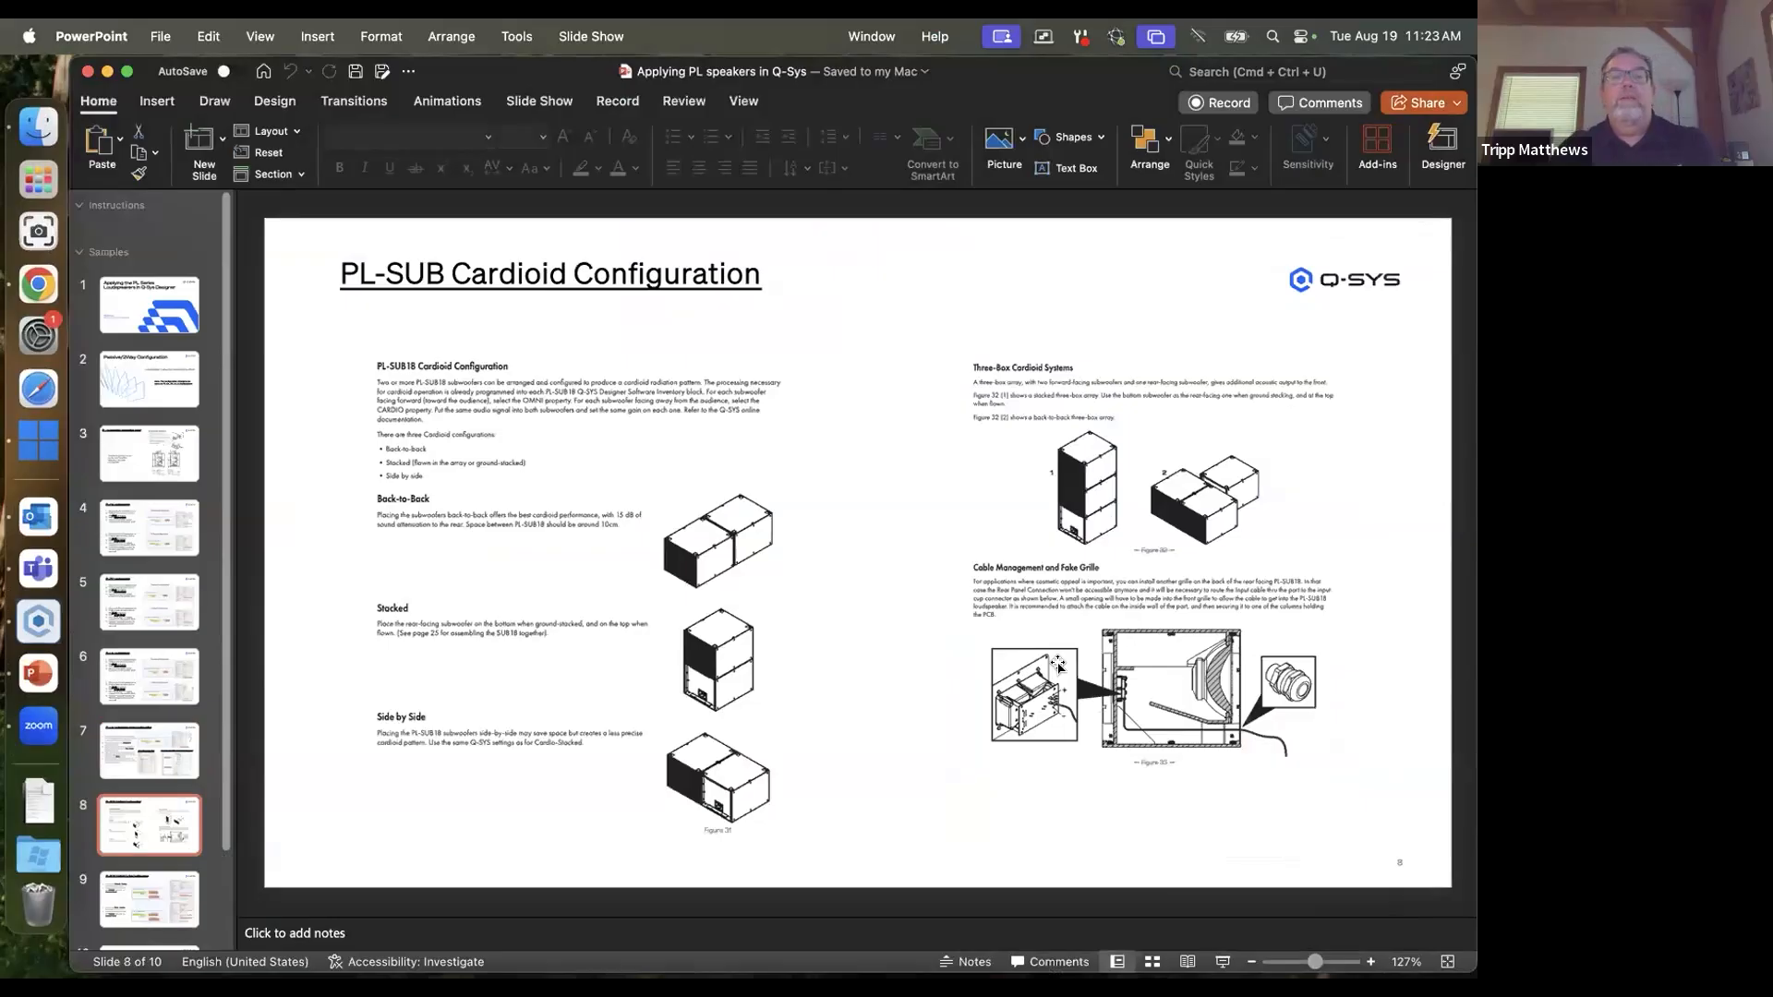
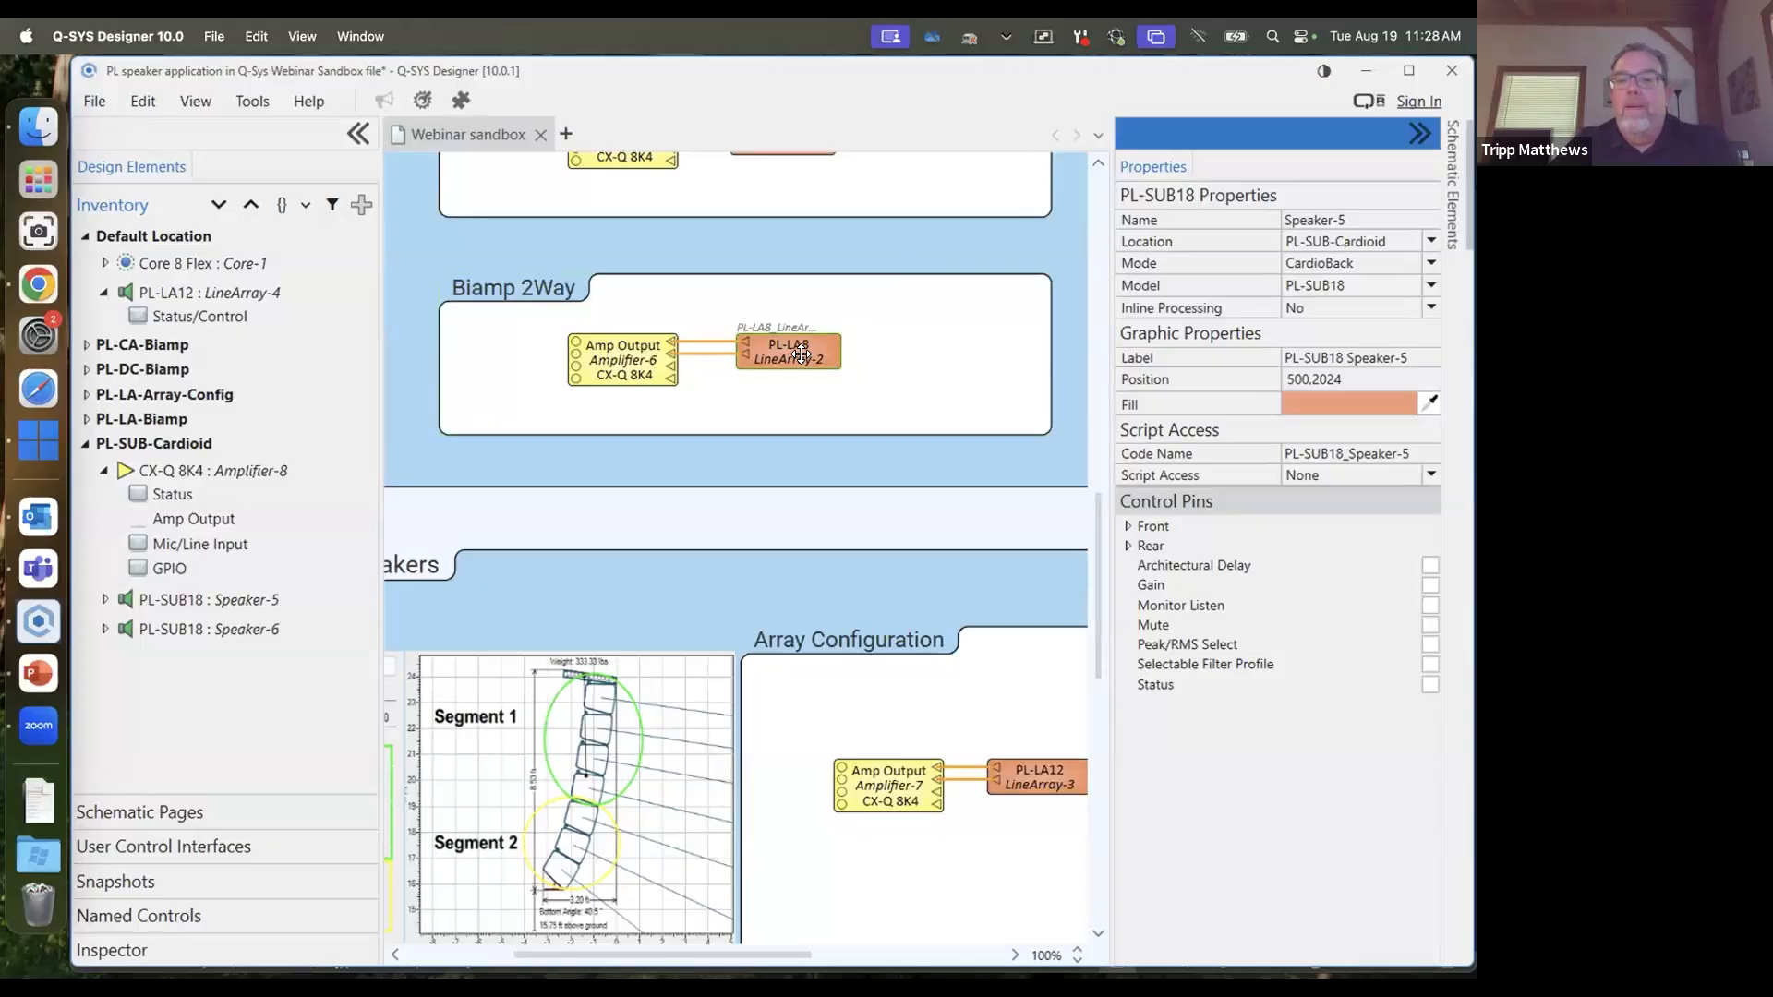
Look at the Contour options available for the PL-LA8 LineArray-2 block in the Biamp 2Way box
{"action": "left_click", "coordinate": [800, 354]}
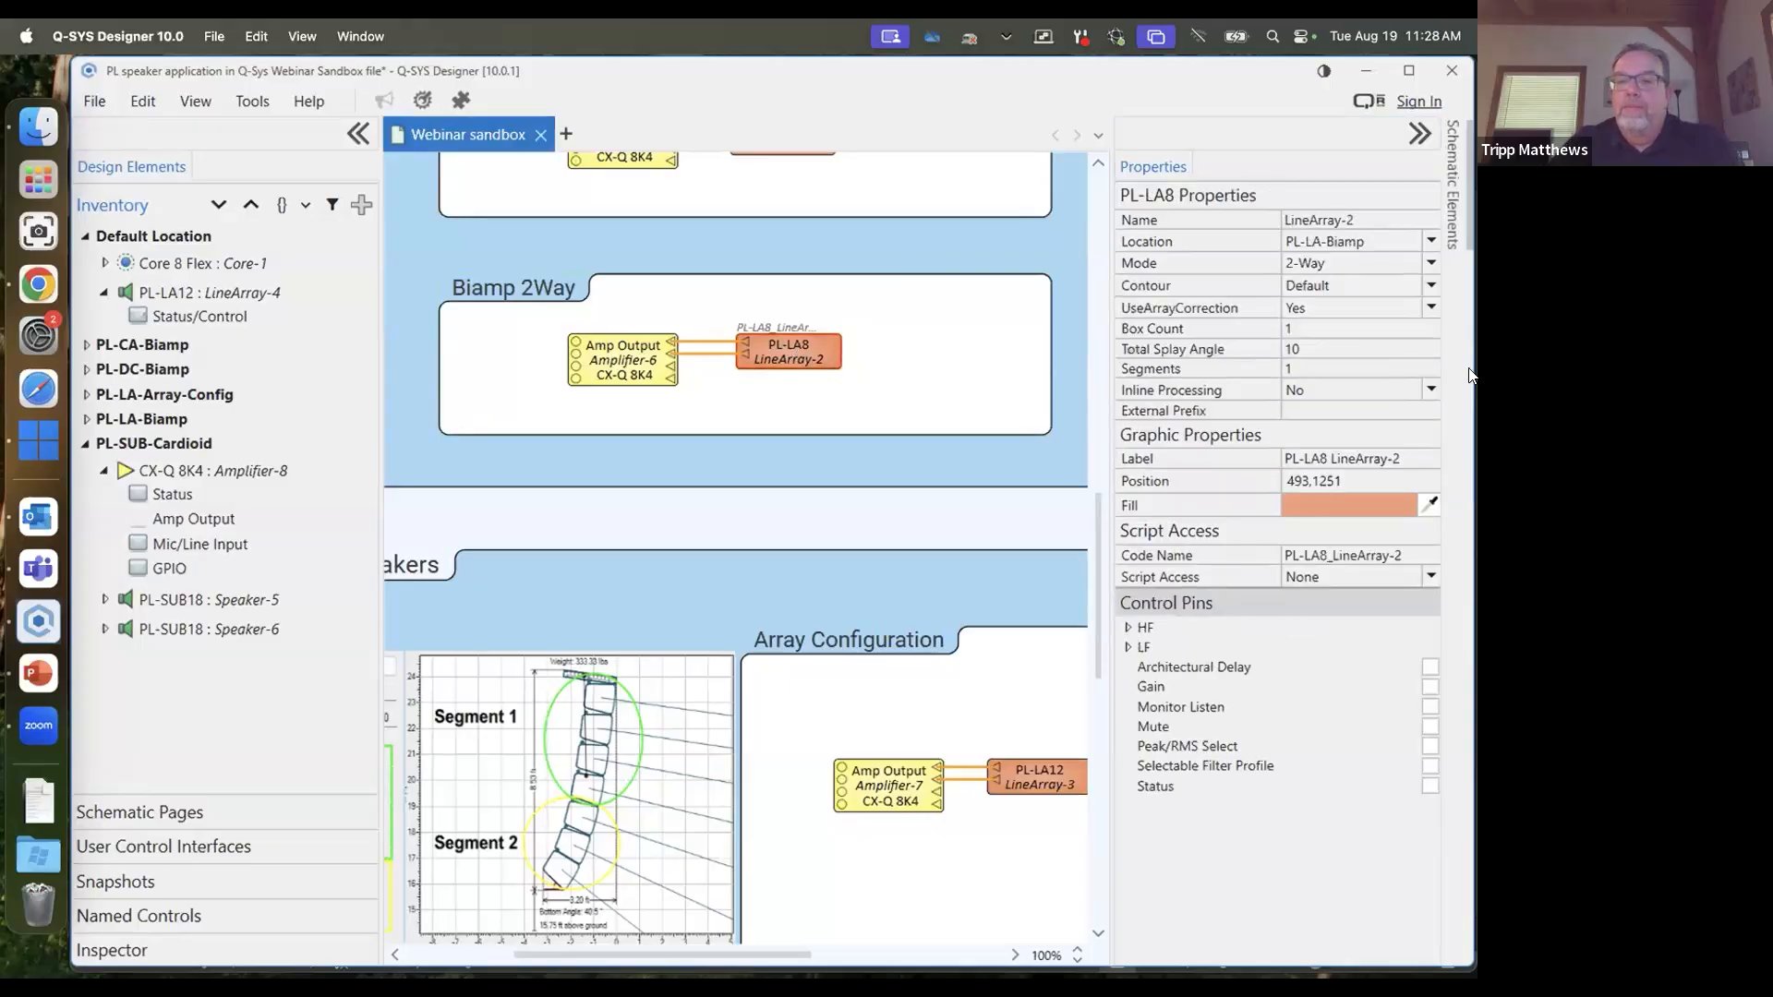
{"action": "left_click", "coordinate": [1432, 287]}
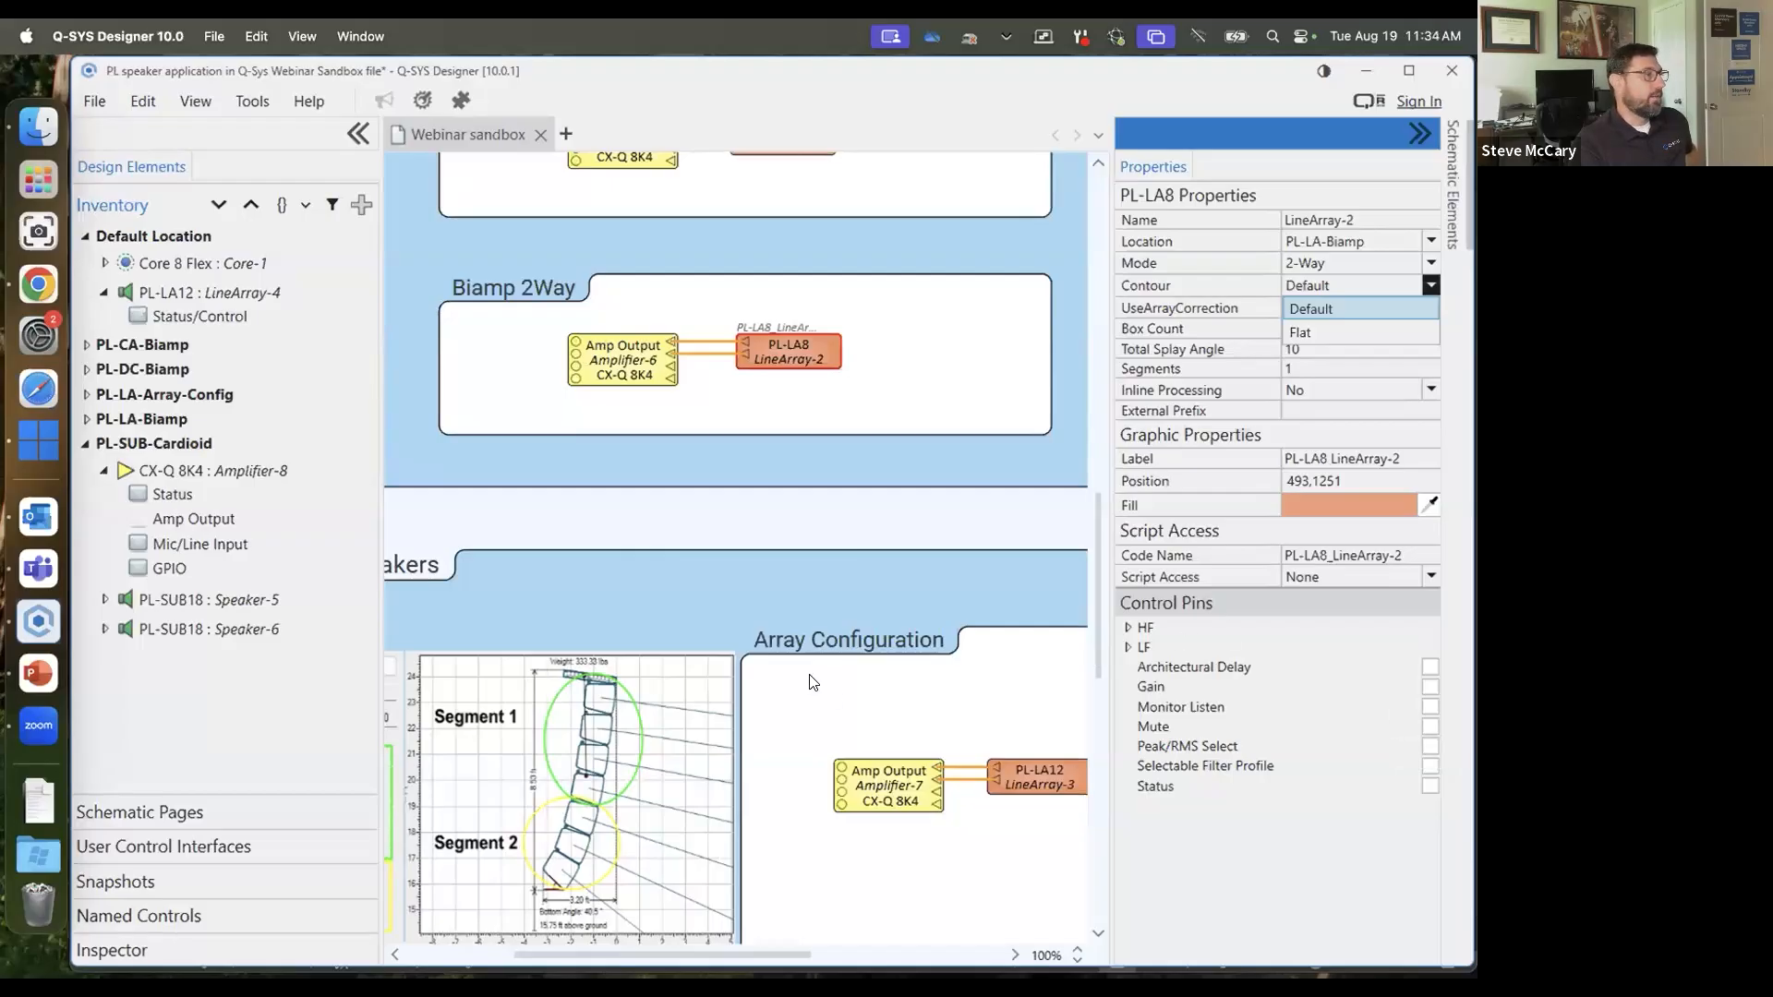
{"action": "scroll", "coordinate": [850, 628], "scroll_direction": "down", "scroll_amount": 2}
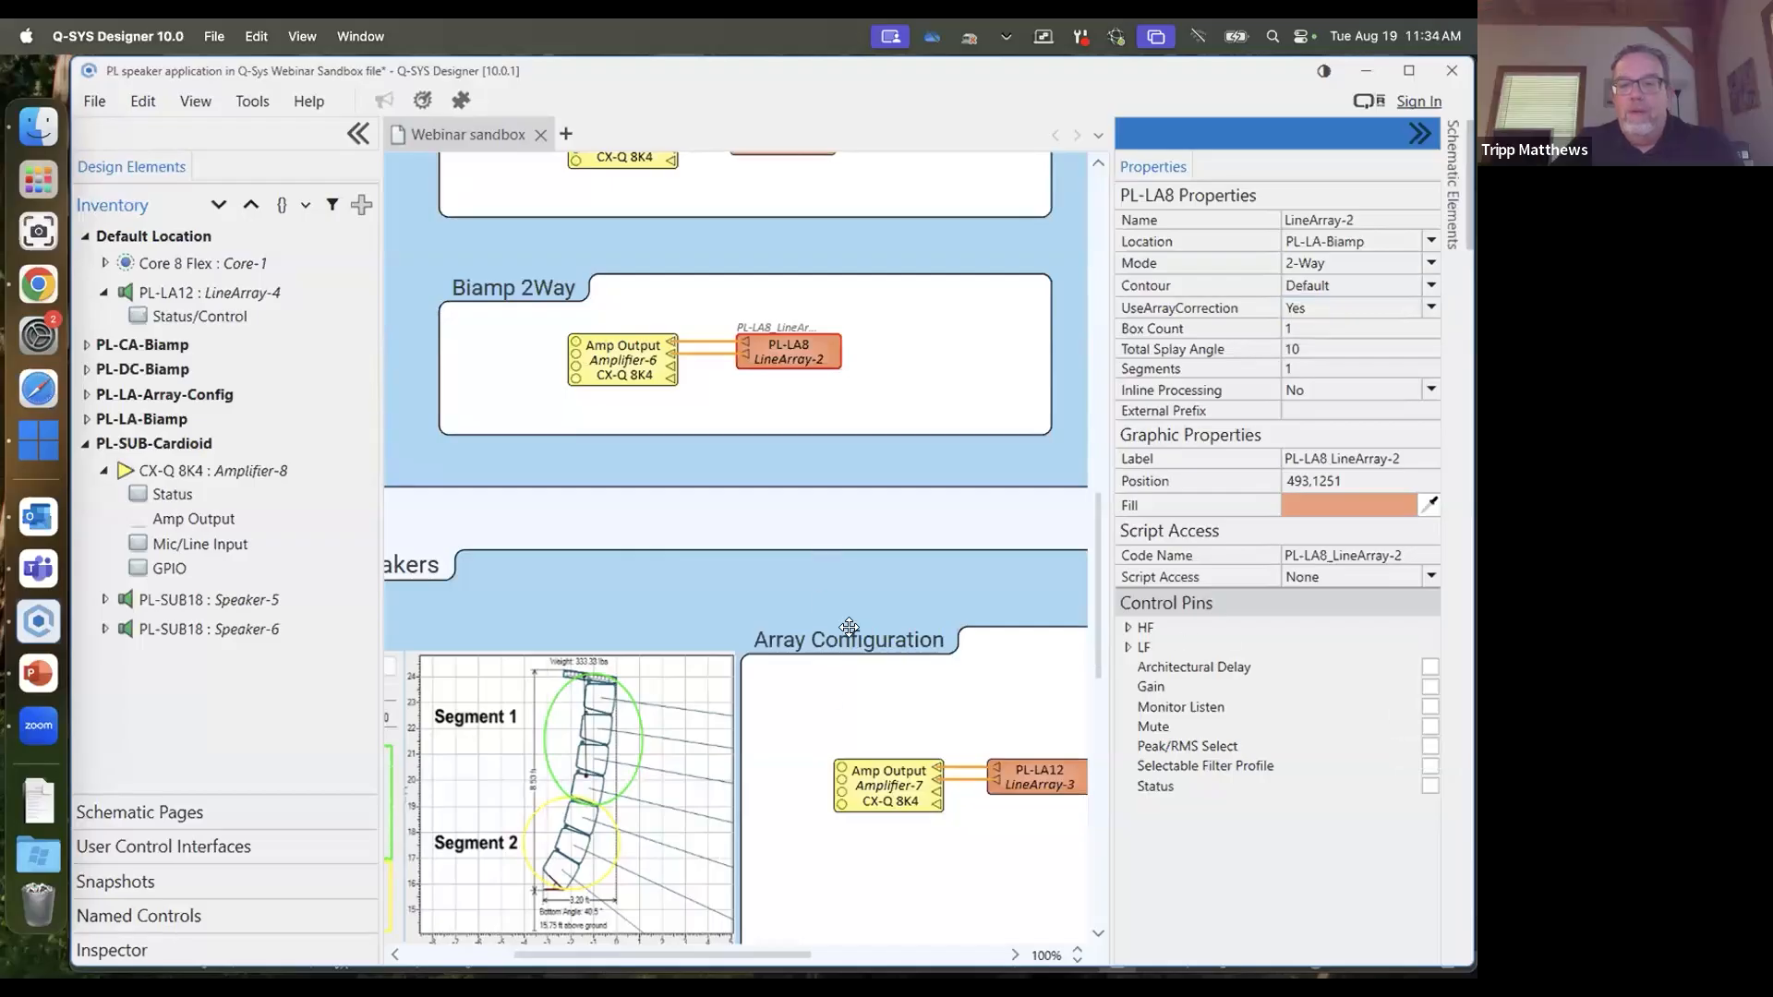
Delete both wires between Amplifier-8 and the PL-SUB18 Speaker-5 block in the Cardioid Configuration box
{"action": "scroll", "coordinate": [850, 630], "scroll_direction": "down", "scroll_amount": 7}
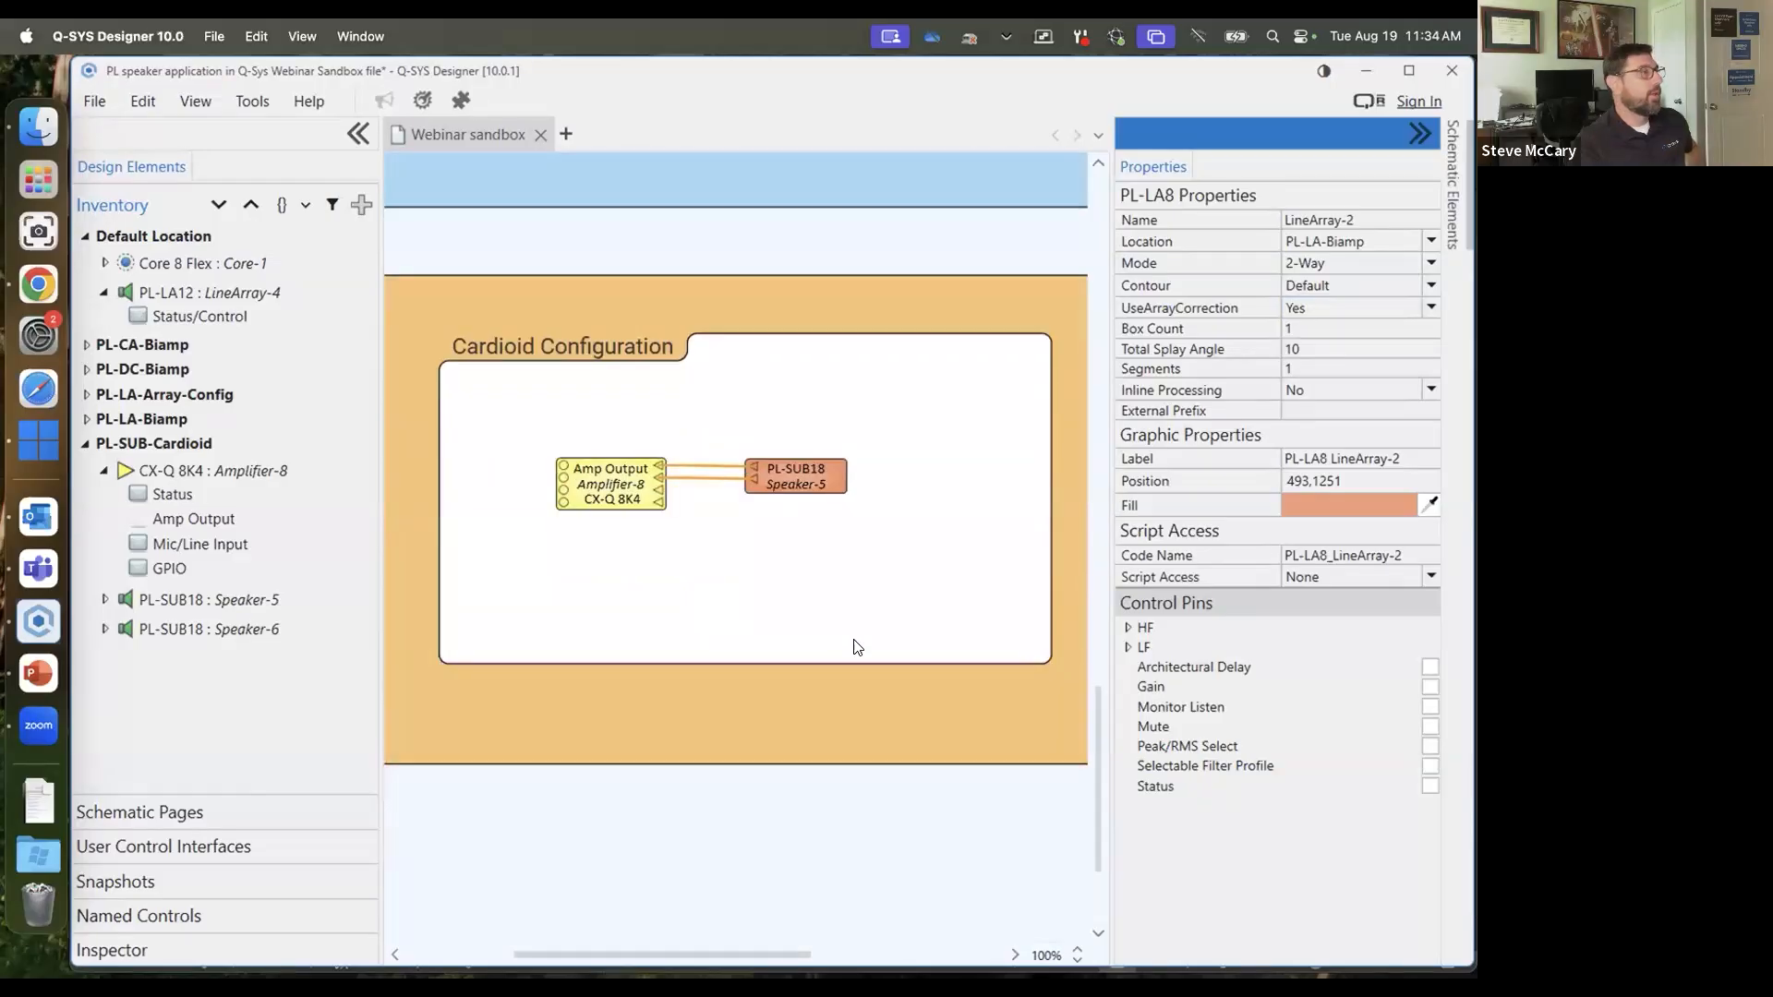
{"action": "scroll", "coordinate": [853, 646], "scroll_direction": "down", "scroll_amount": 1}
{"action": "scroll", "coordinate": [853, 647], "scroll_direction": "up", "scroll_amount": 2}
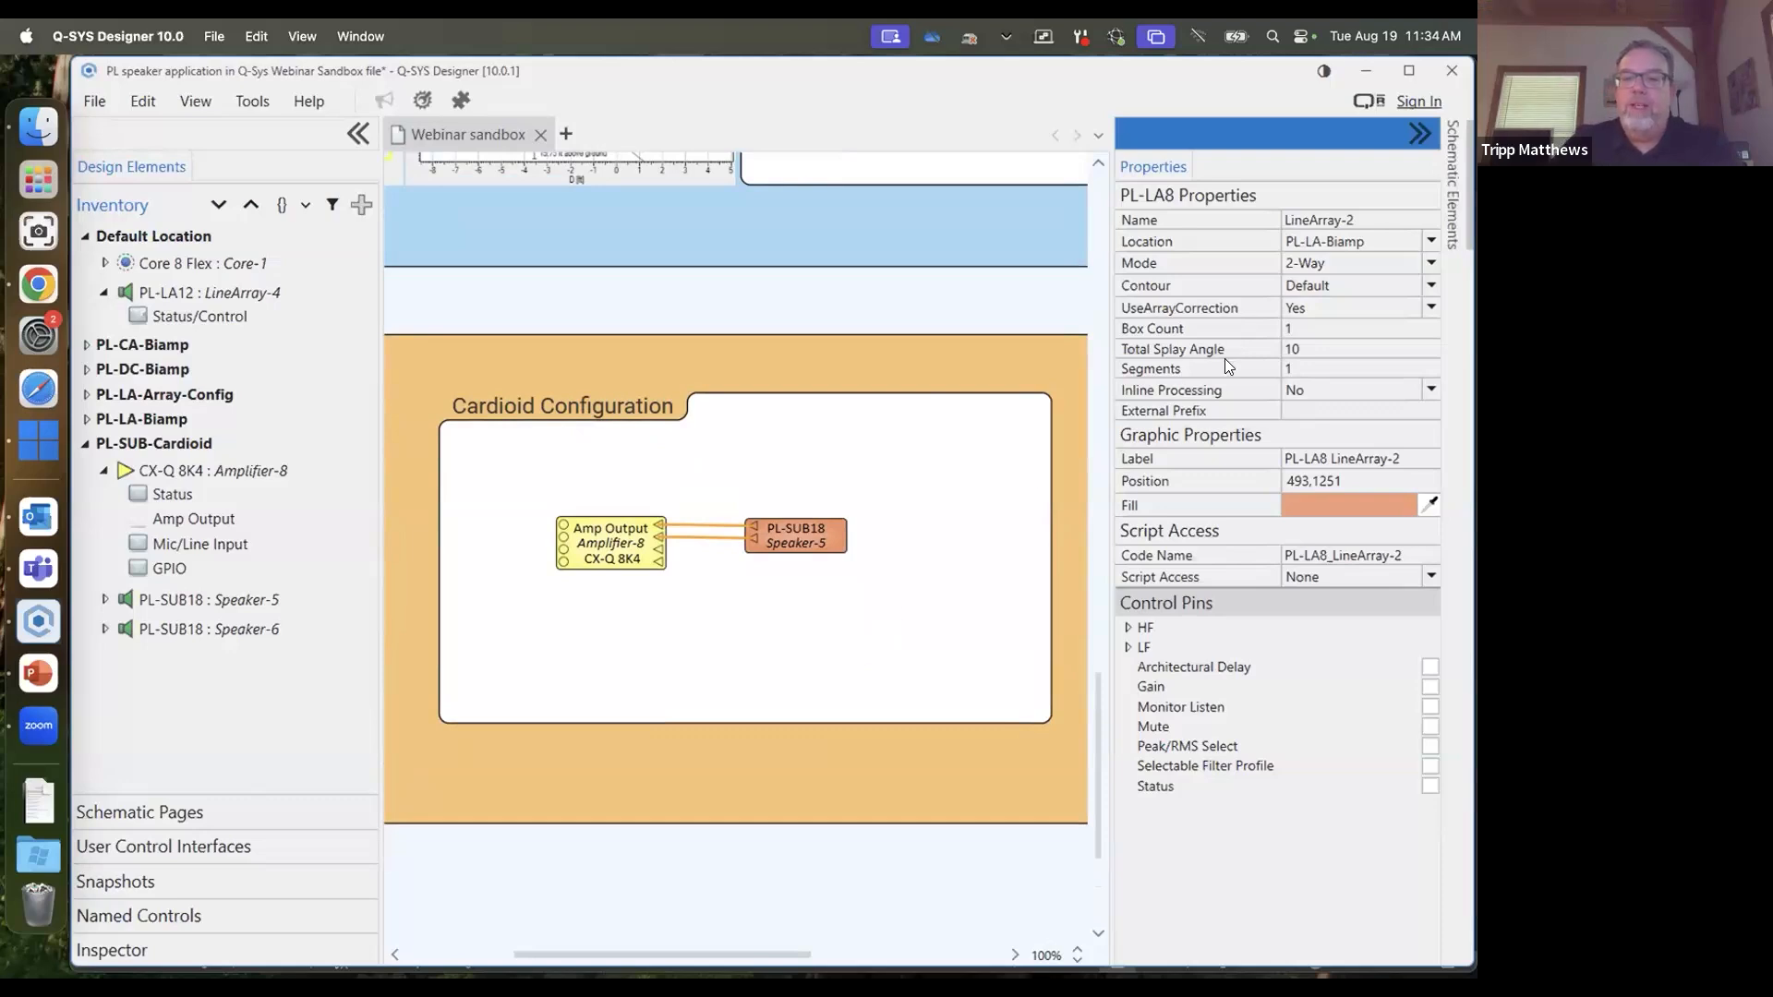
{"action": "left_click", "coordinate": [791, 541]}
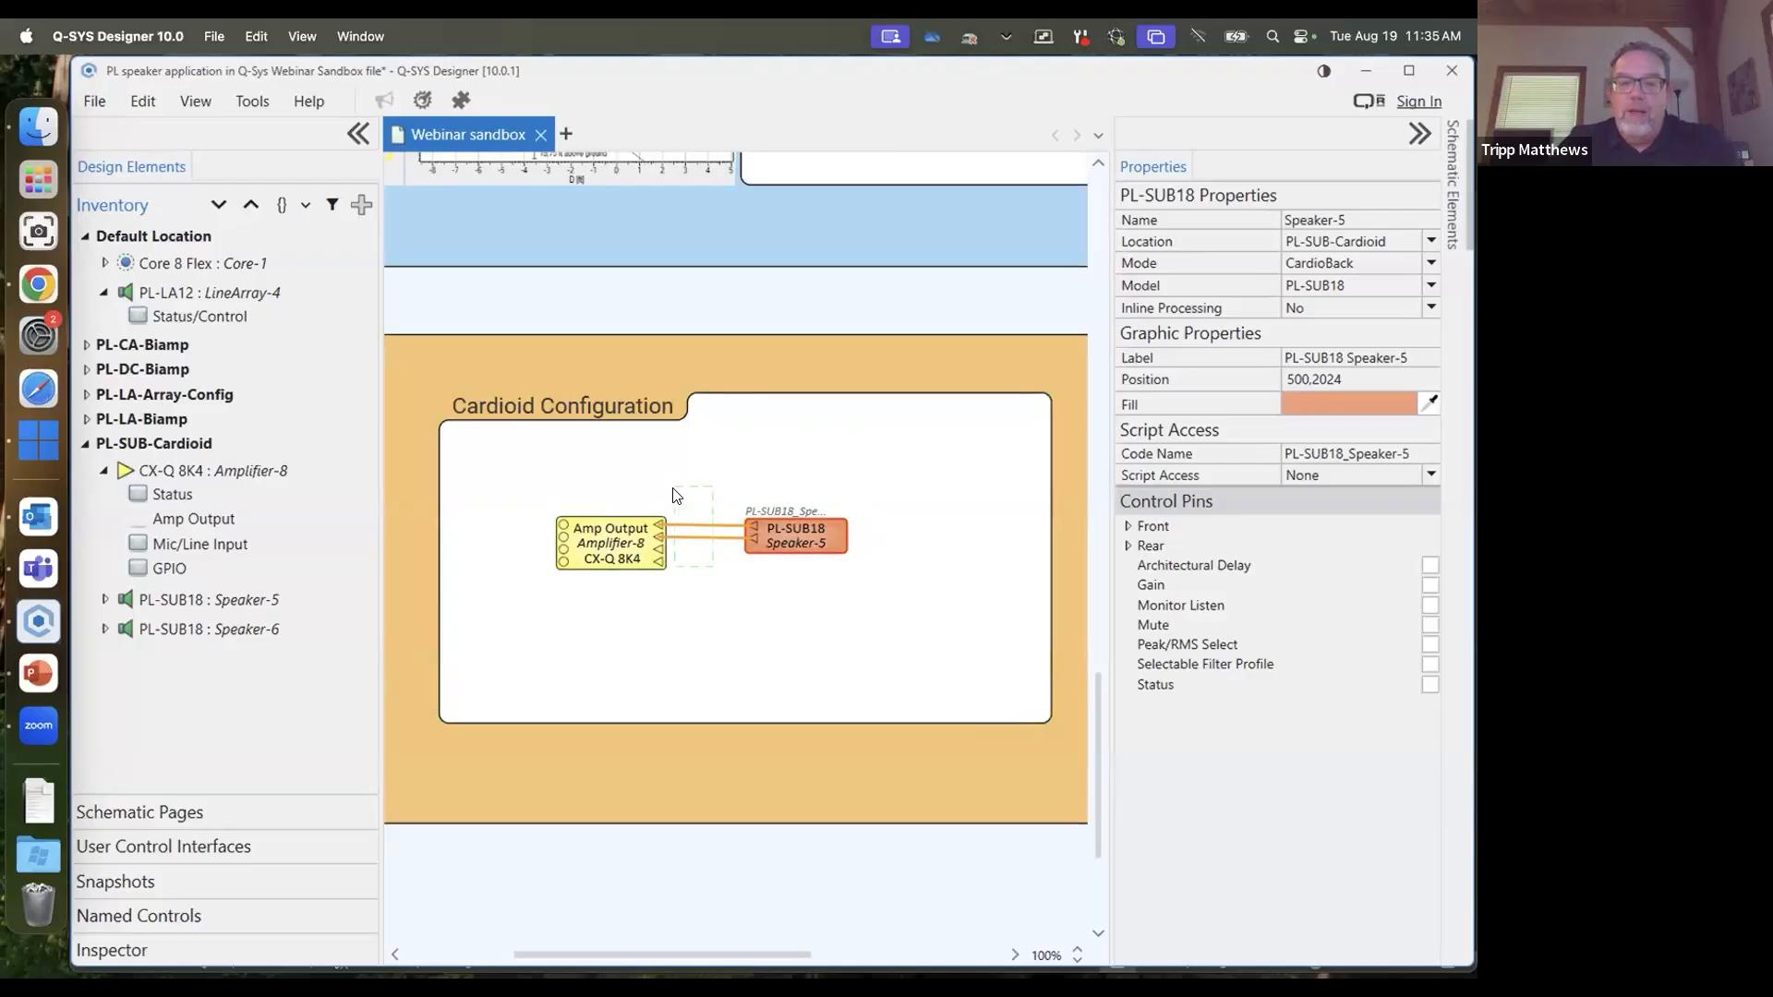
{"action": "key", "text": "Delete"}
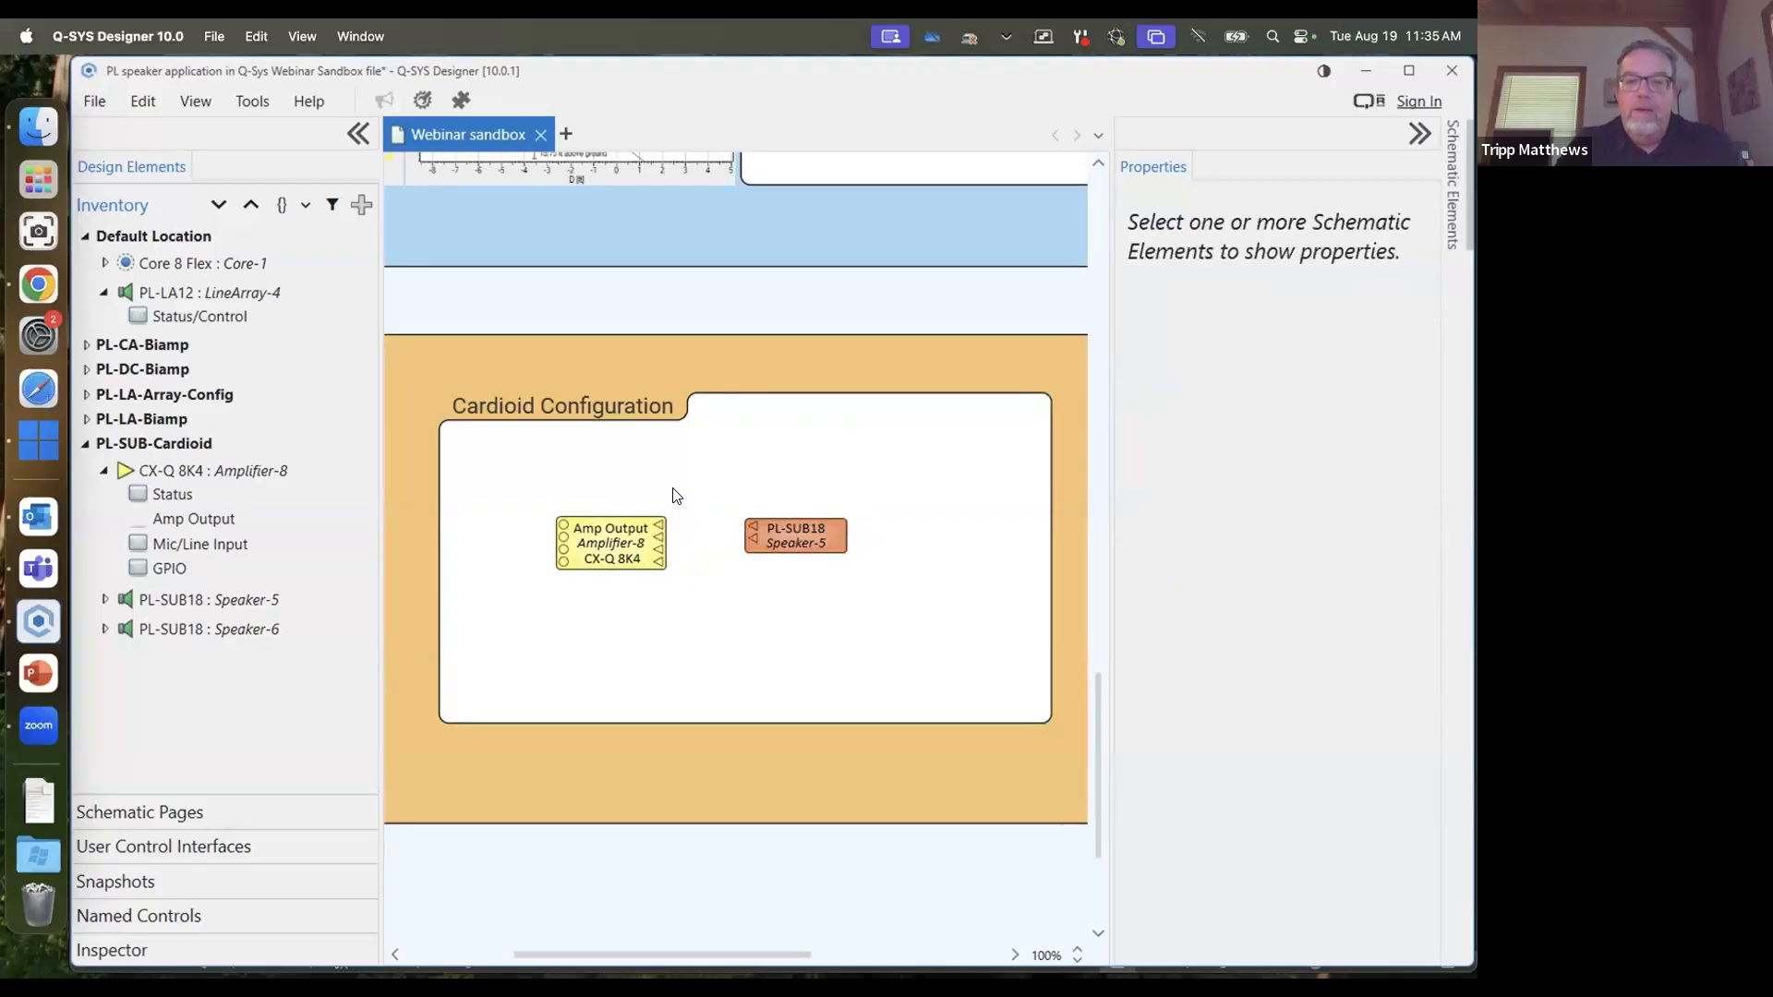
Set the Mode of the PL-SUB18 Speaker-5 block to Omni
{"action": "left_click", "coordinate": [797, 539]}
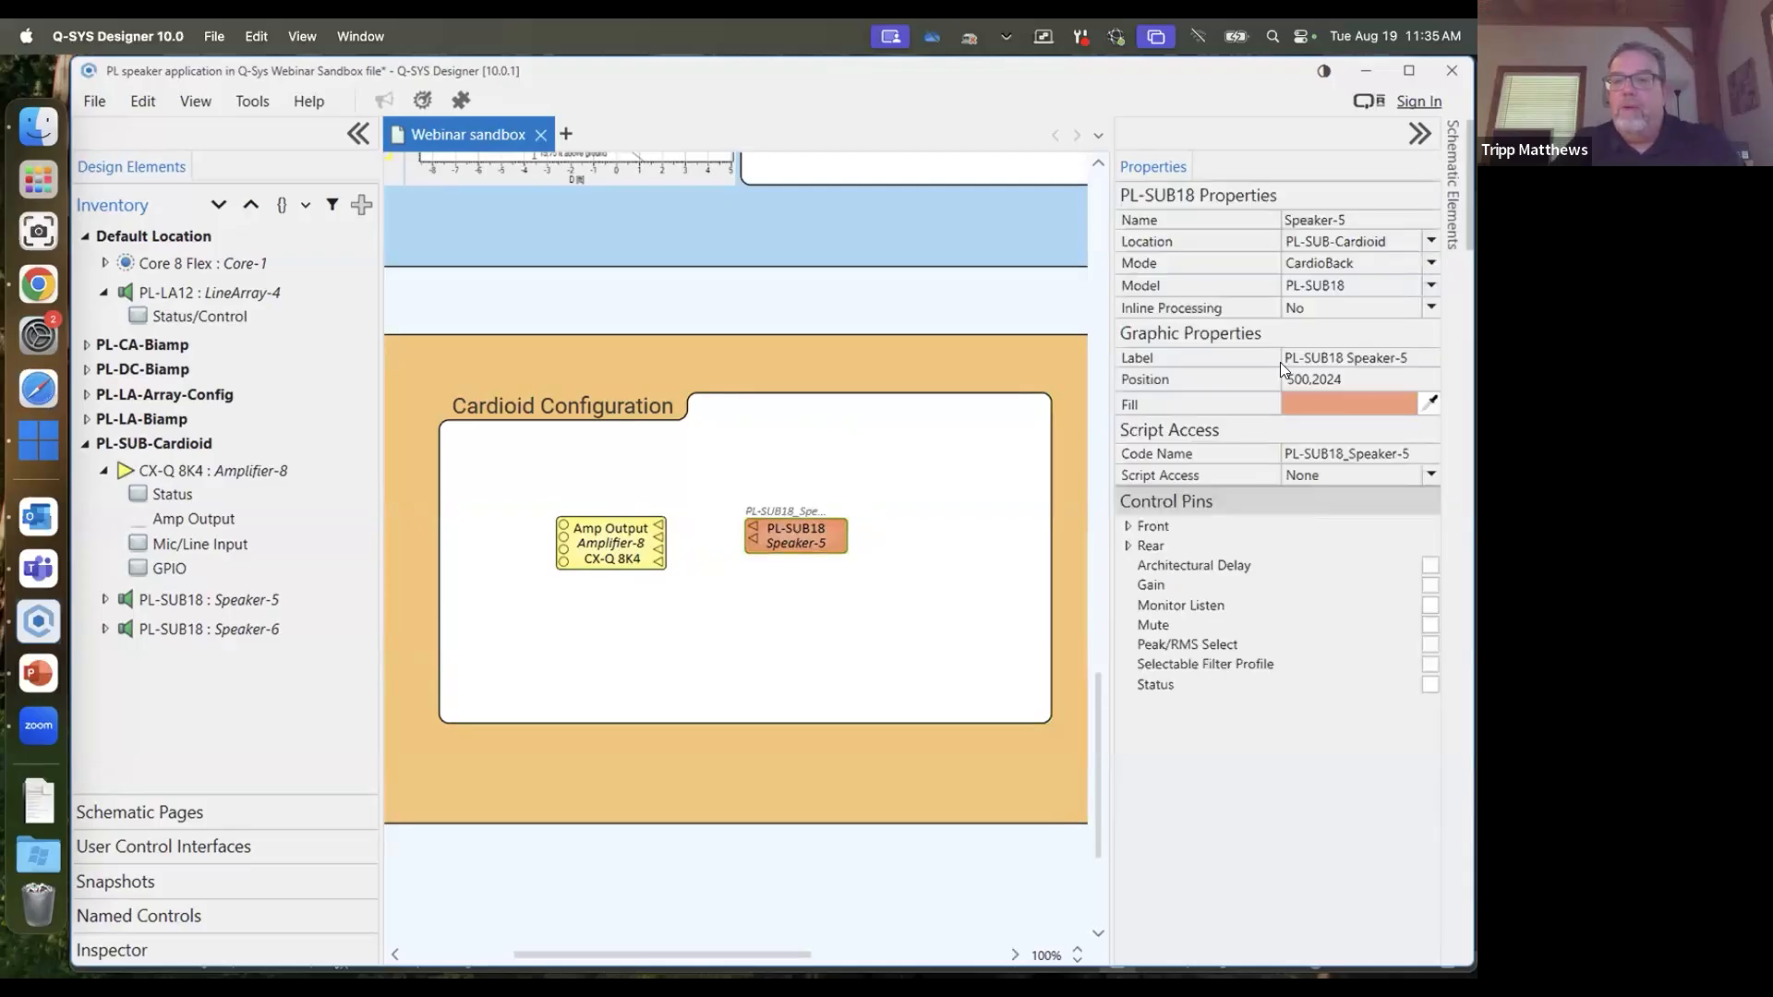
{"action": "left_click", "coordinate": [1428, 264]}
{"action": "left_click", "coordinate": [1367, 286]}
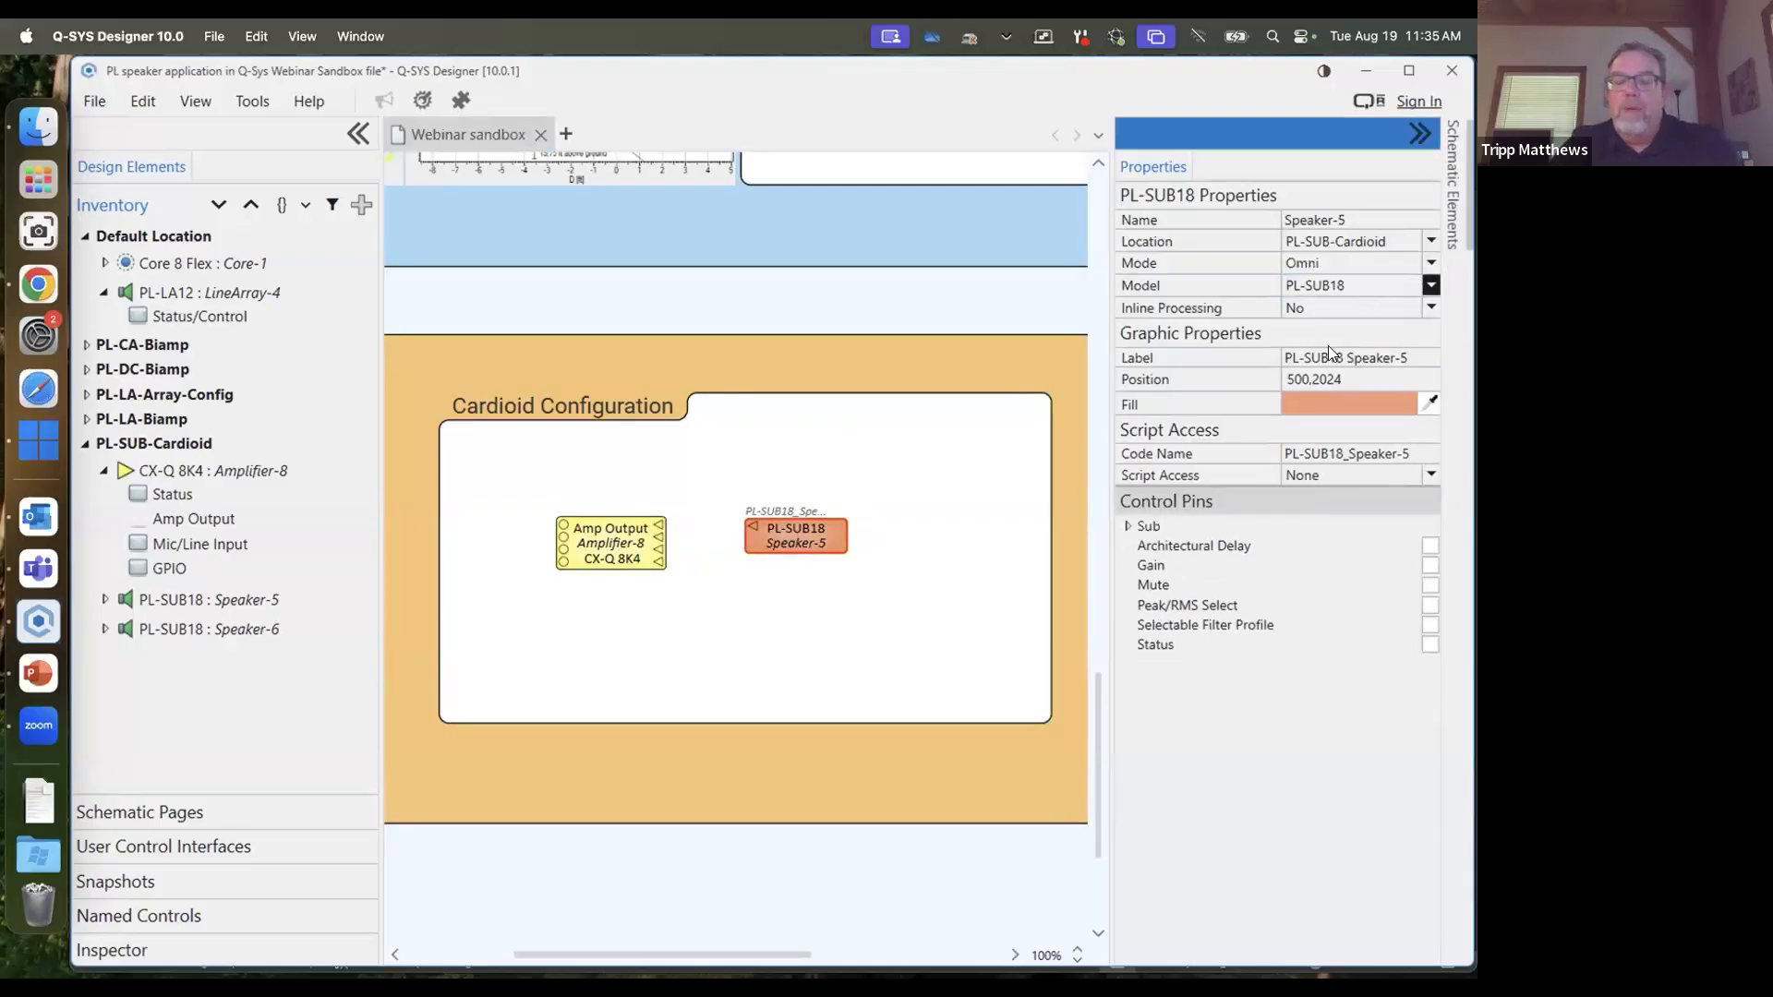
Set Speaker-5's Mode to CardioStack and wire Amplifier-8's first two outputs to its Front and Rear inputs
{"action": "left_click", "coordinate": [785, 532]}
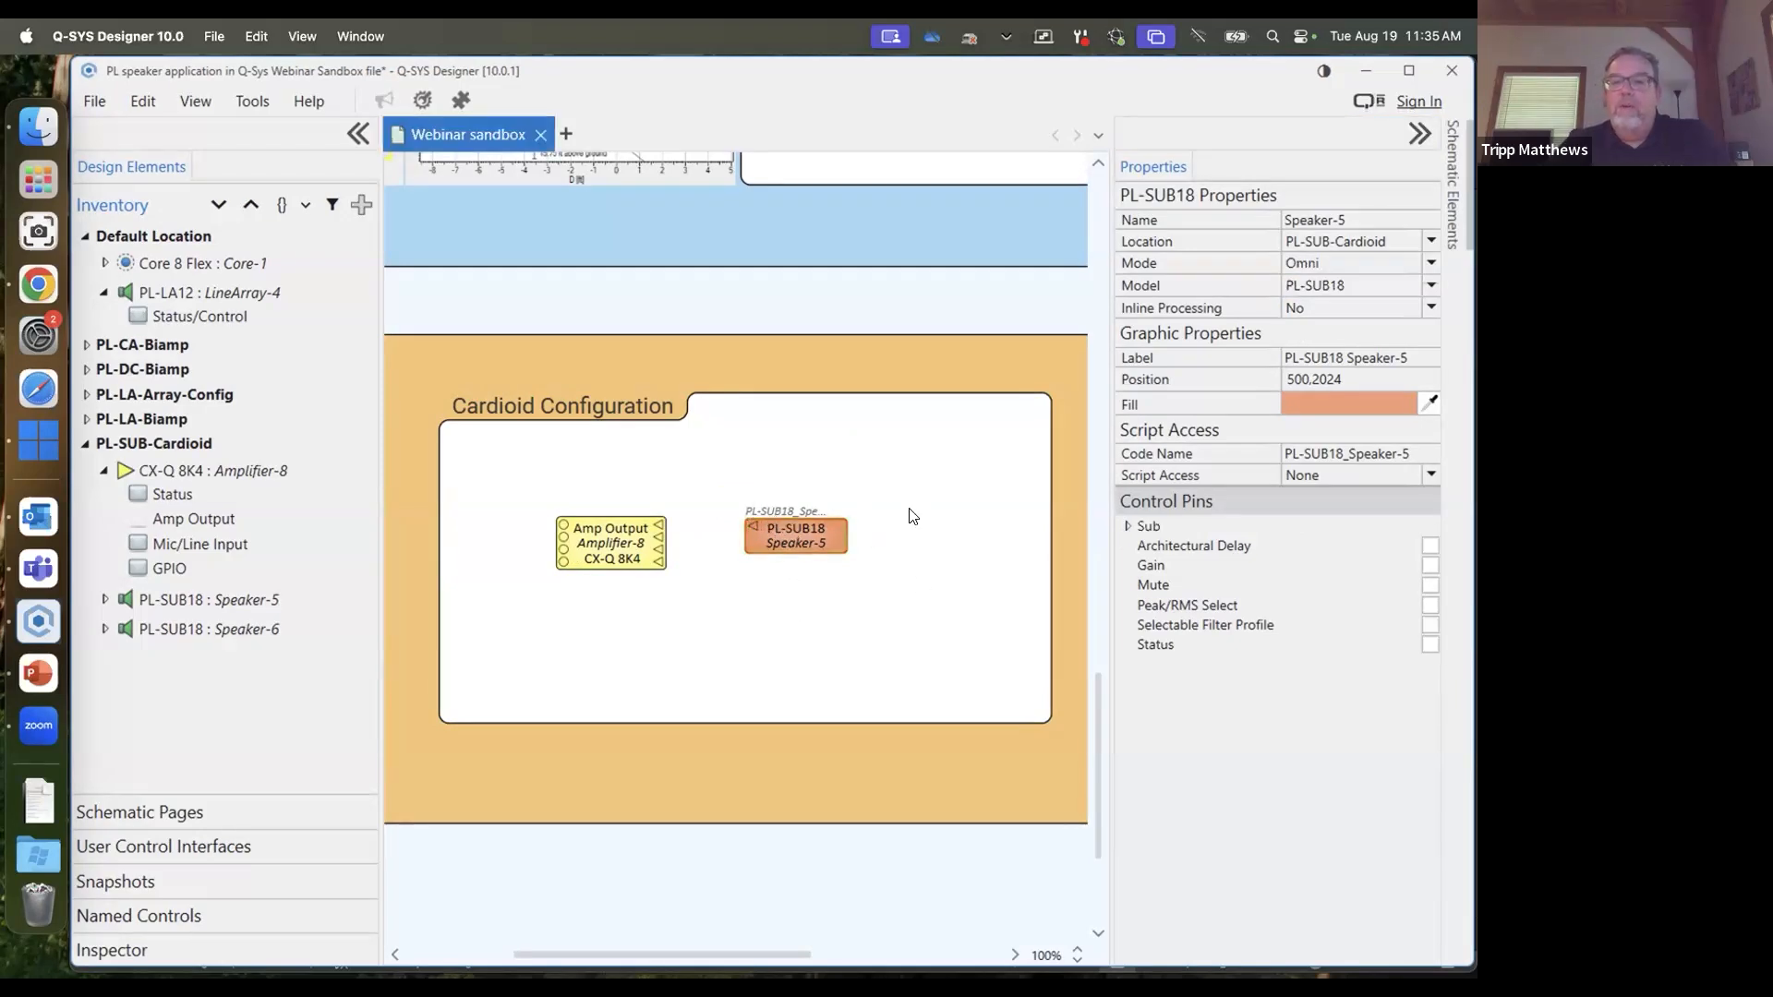
{"action": "left_click", "coordinate": [1431, 264]}
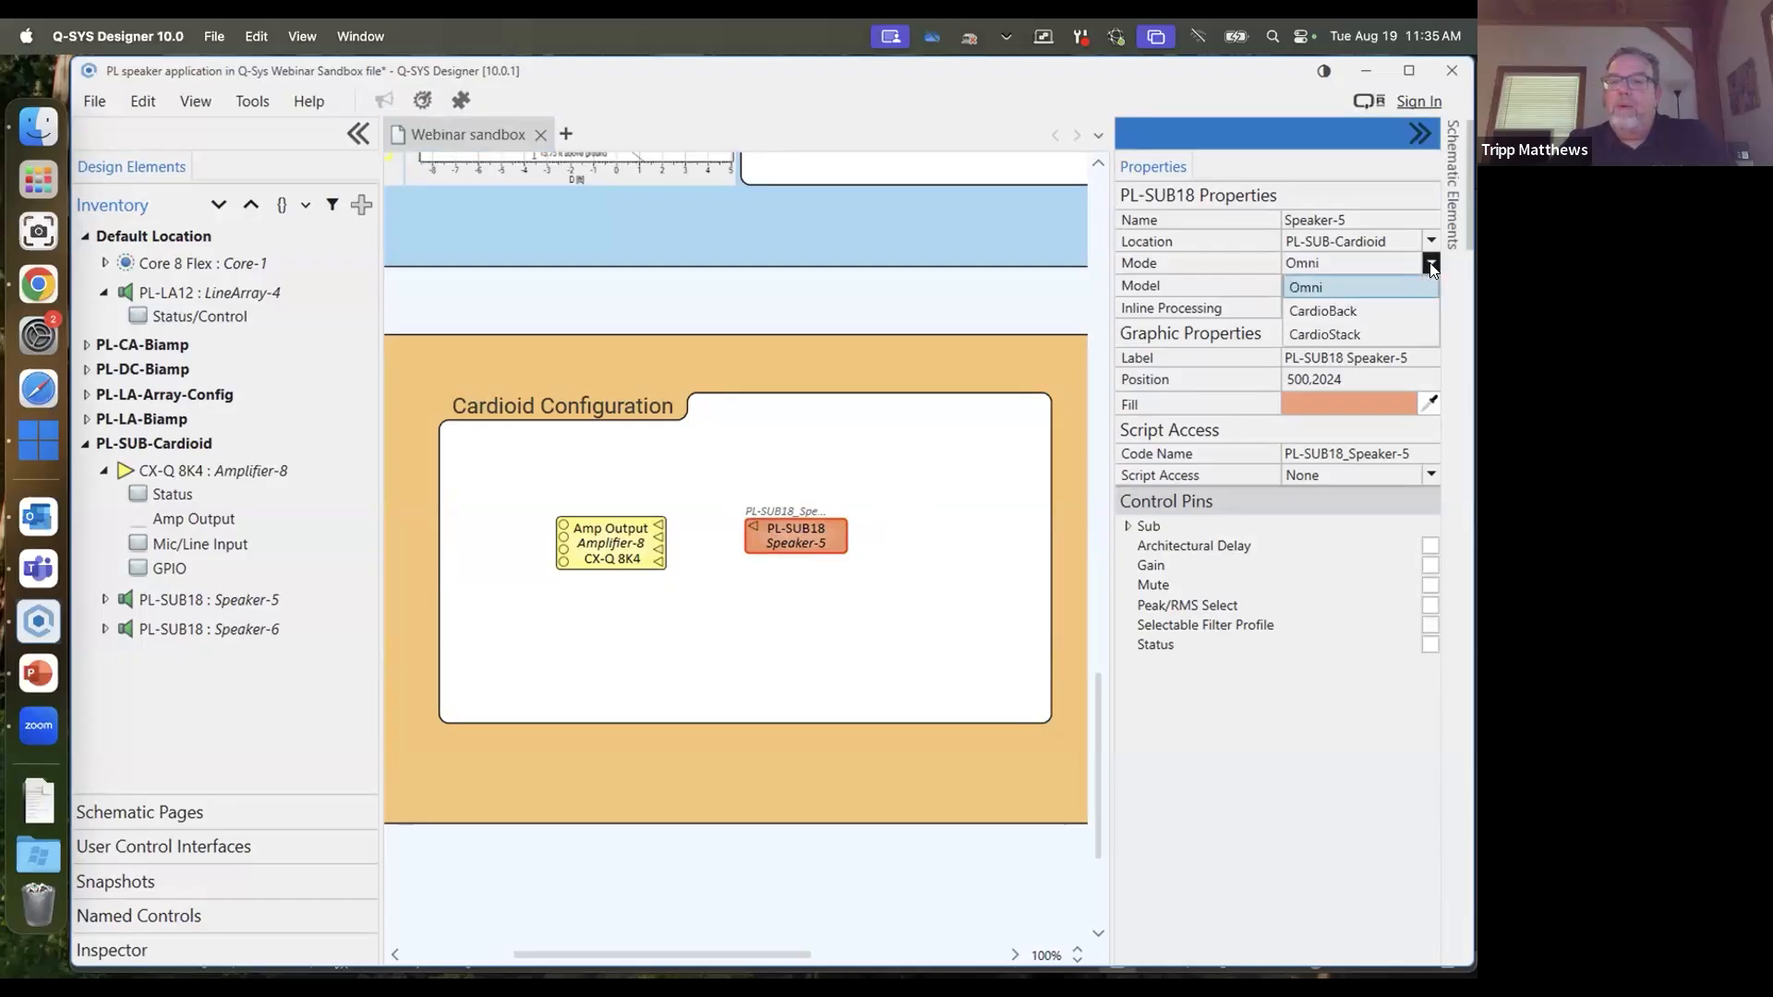
{"action": "left_click", "coordinate": [1392, 332]}
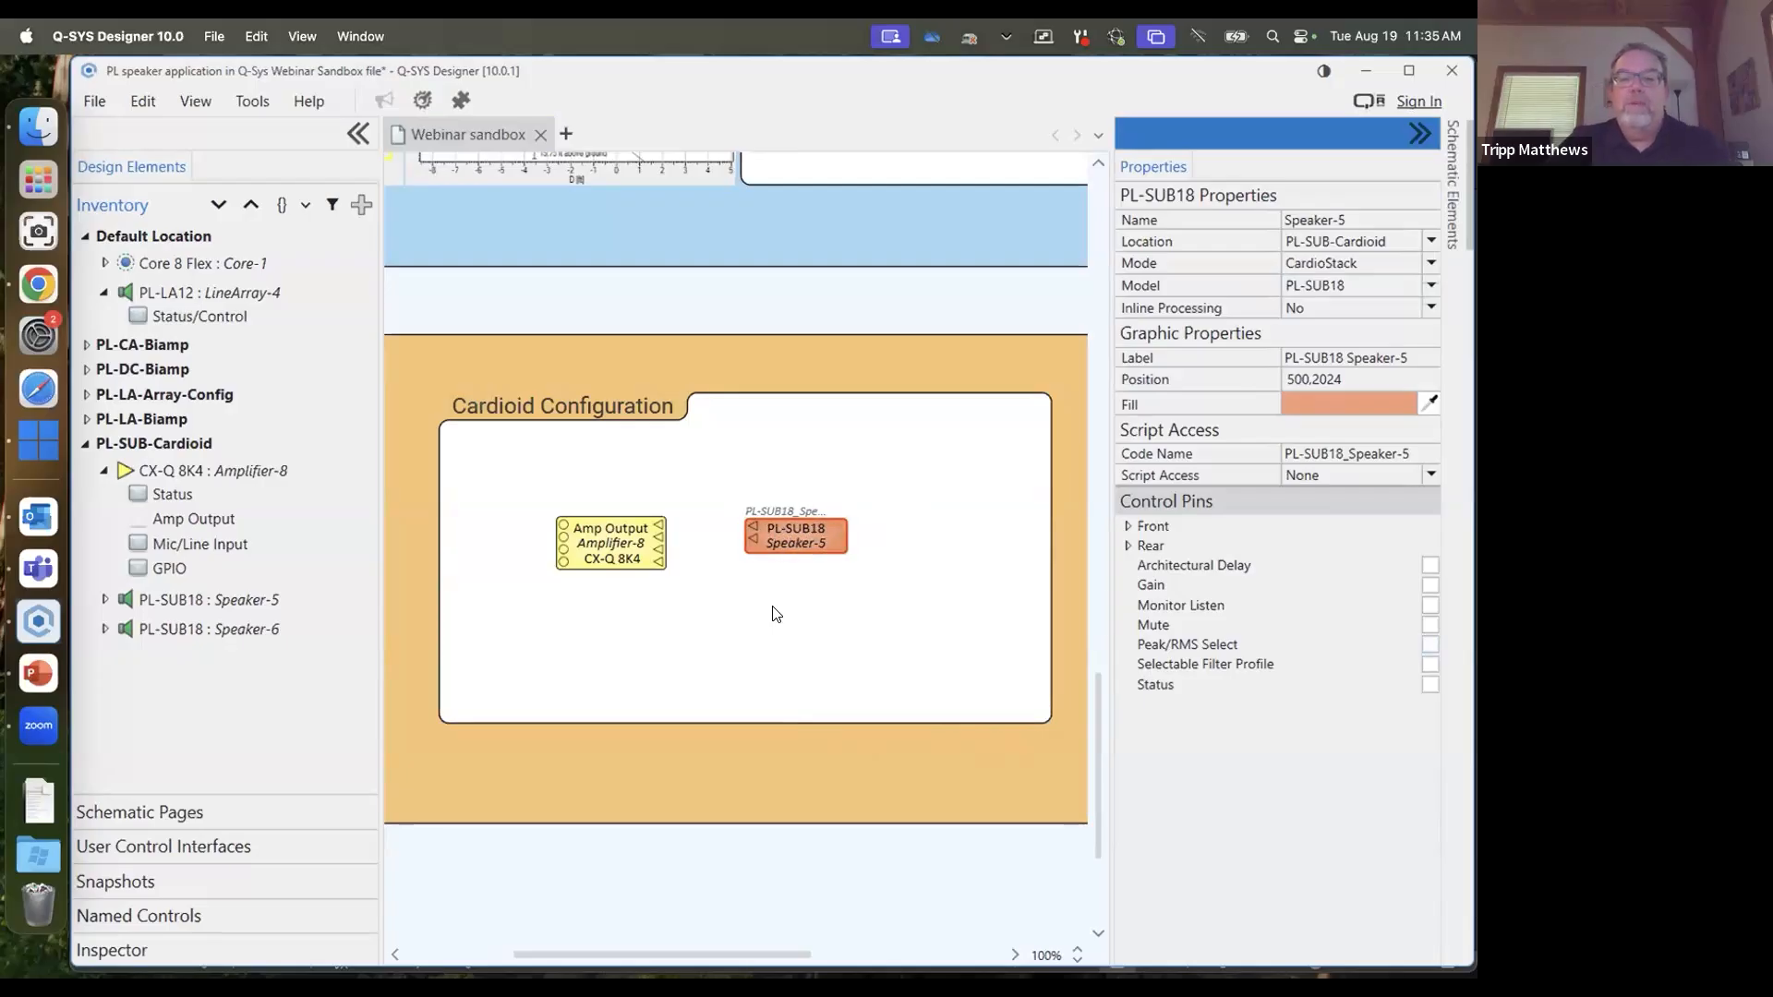
{"action": "left_click_drag", "start_coordinate": [663, 523], "coordinate": [749, 547]}
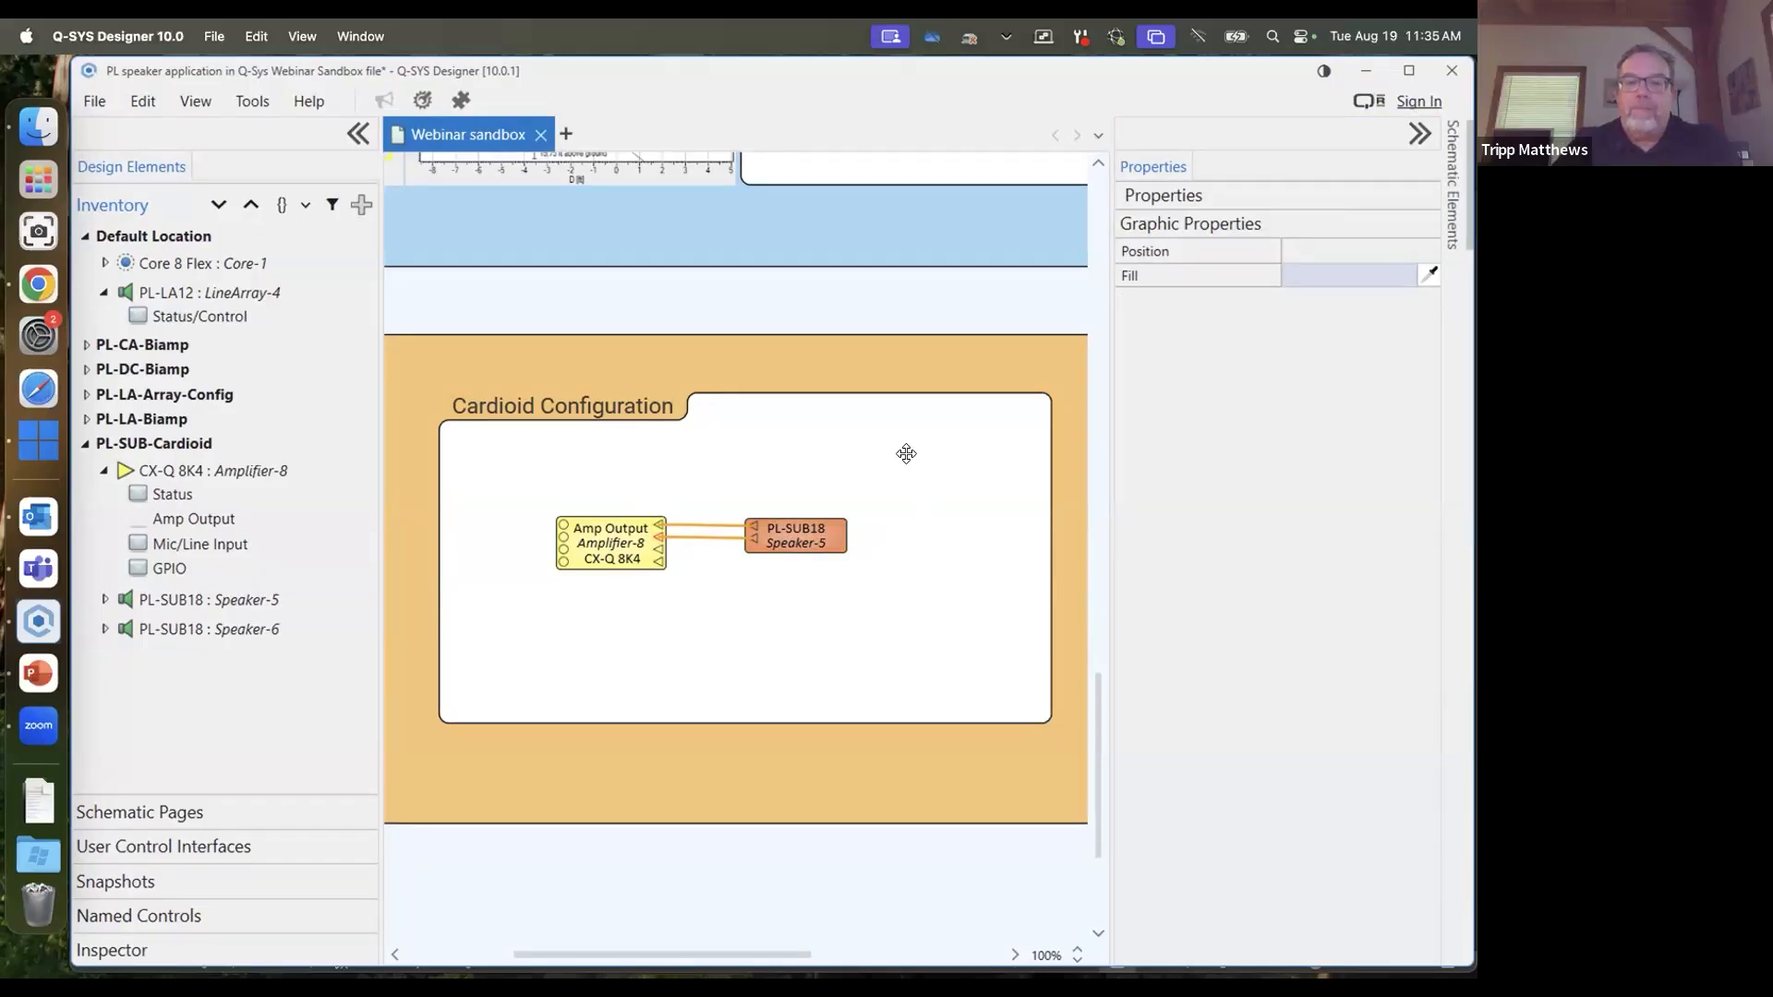
Set Inline Processing to Yes for the PL-DC12 Speaker-2 block in the green section's Passive box
{"action": "scroll", "coordinate": [911, 466], "scroll_direction": "up", "scroll_amount": 2}
{"action": "scroll", "coordinate": [910, 466], "scroll_direction": "up", "scroll_amount": 9}
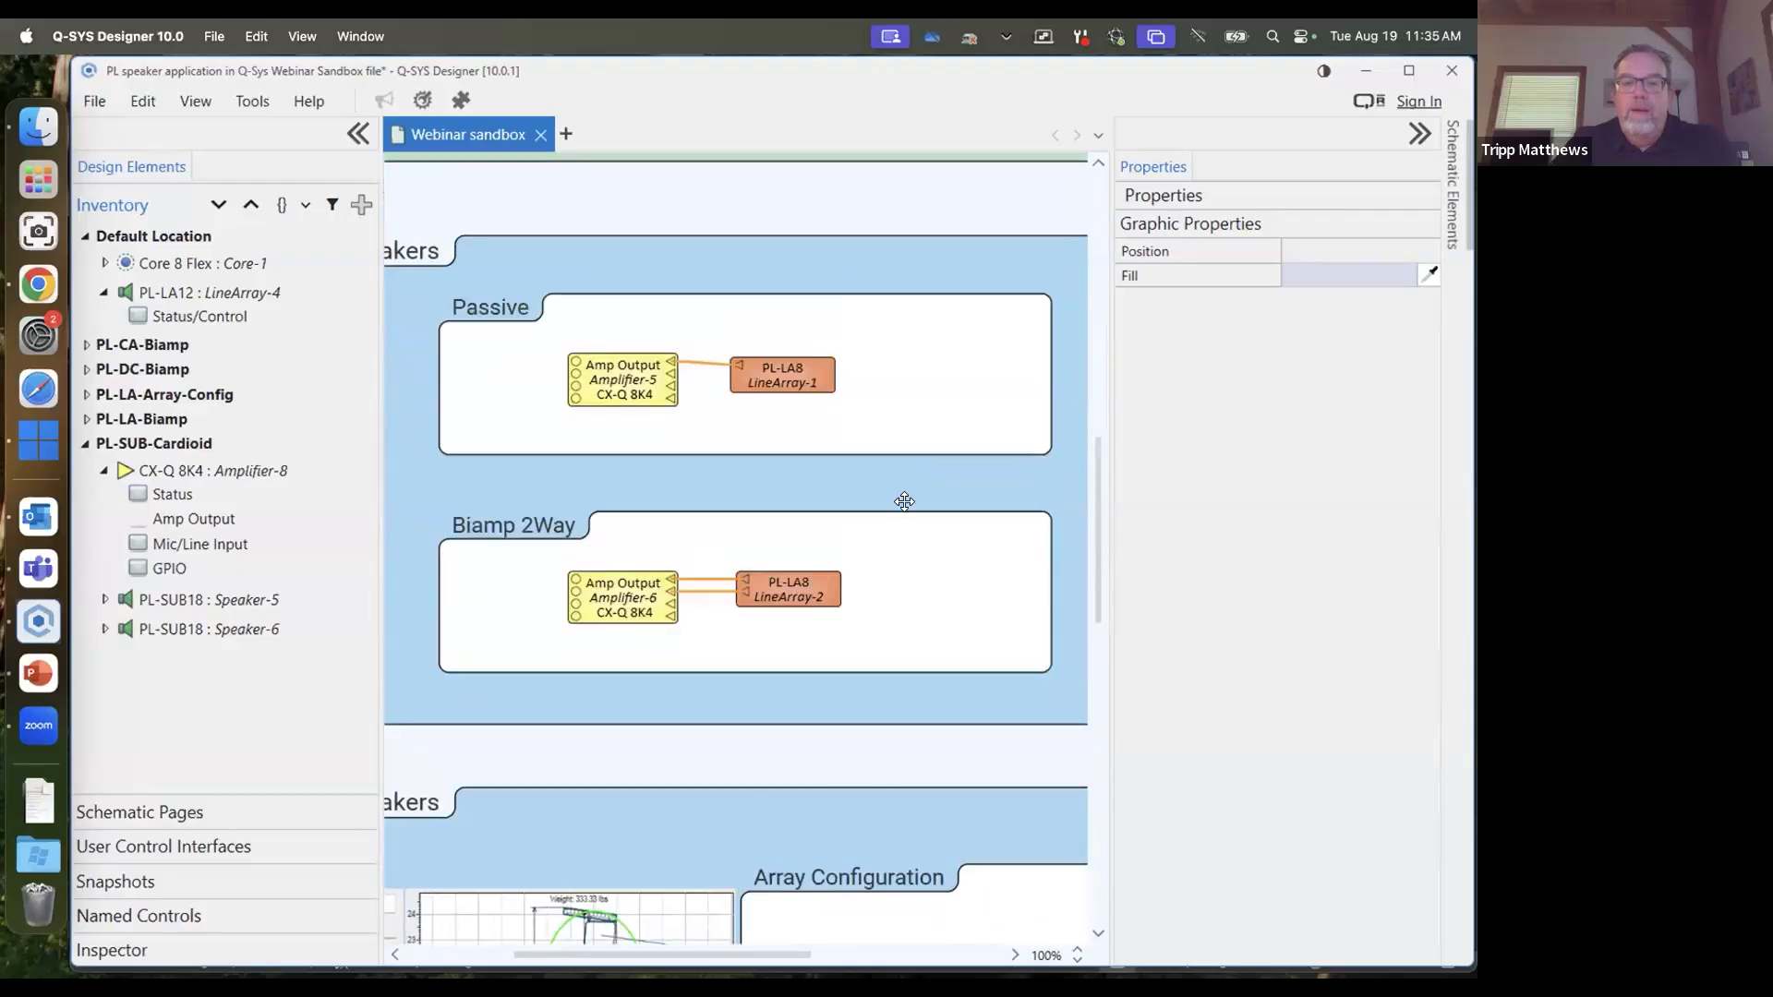
{"action": "scroll", "coordinate": [818, 538], "scroll_direction": "up", "scroll_amount": 6}
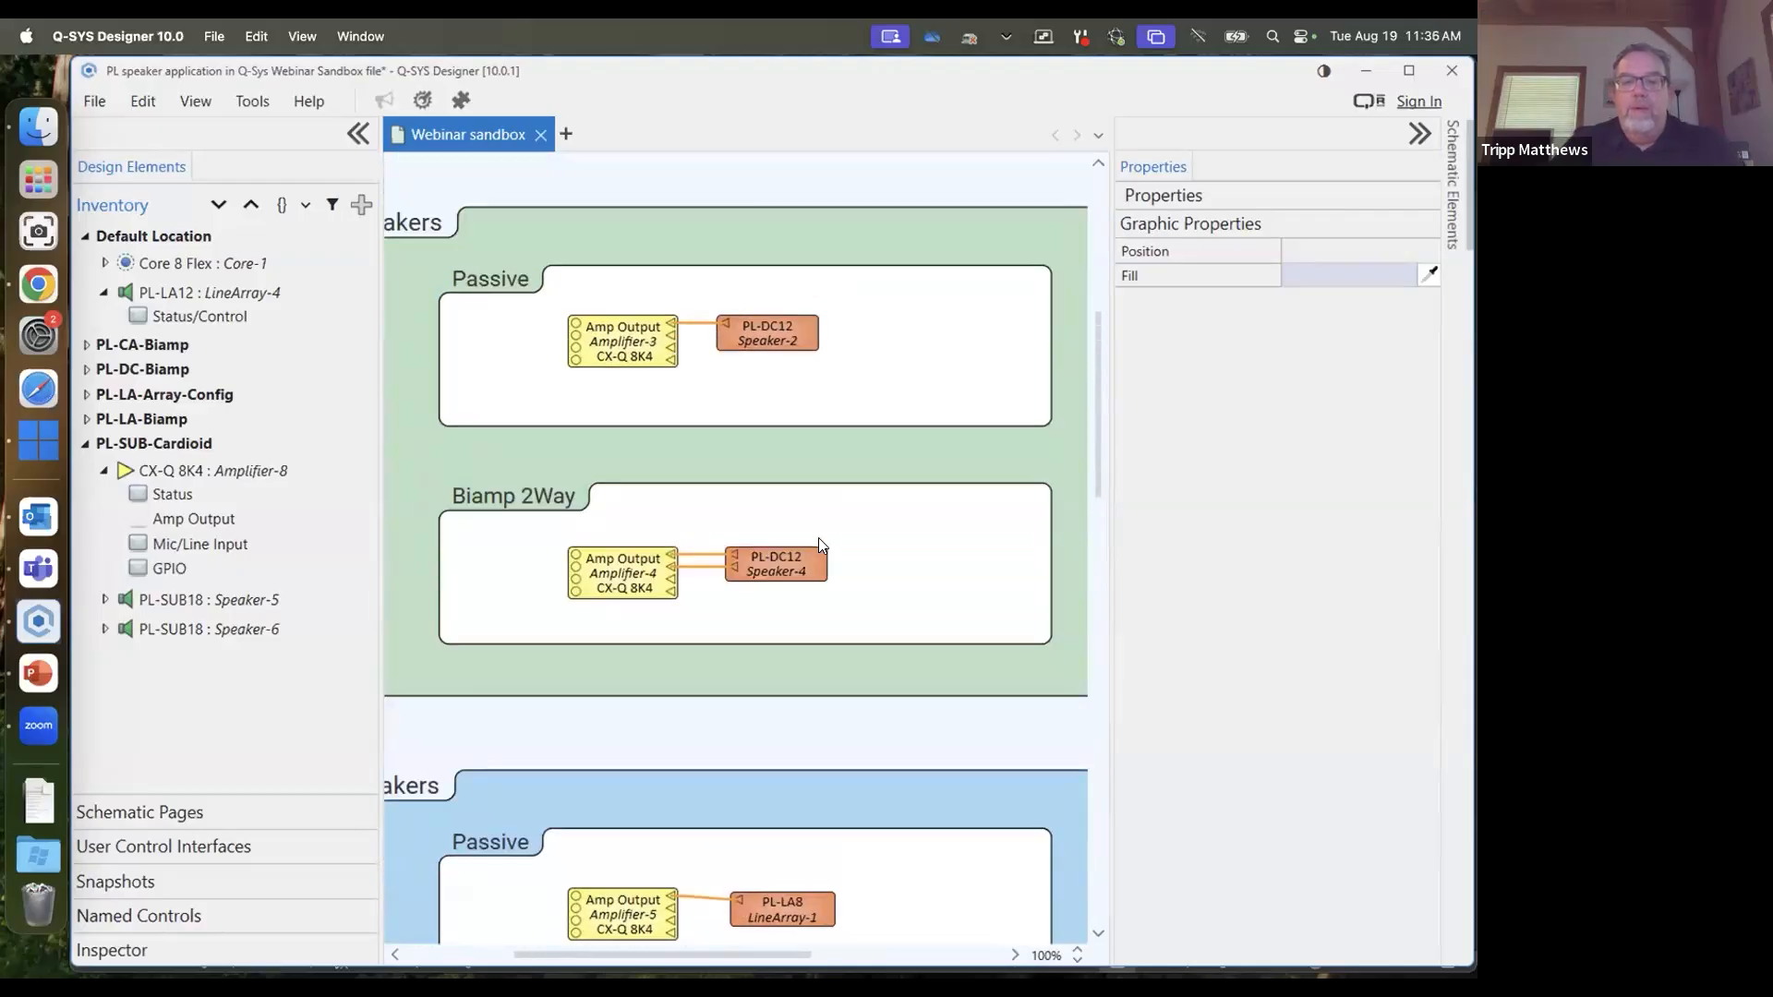
{"action": "left_click", "coordinate": [764, 344]}
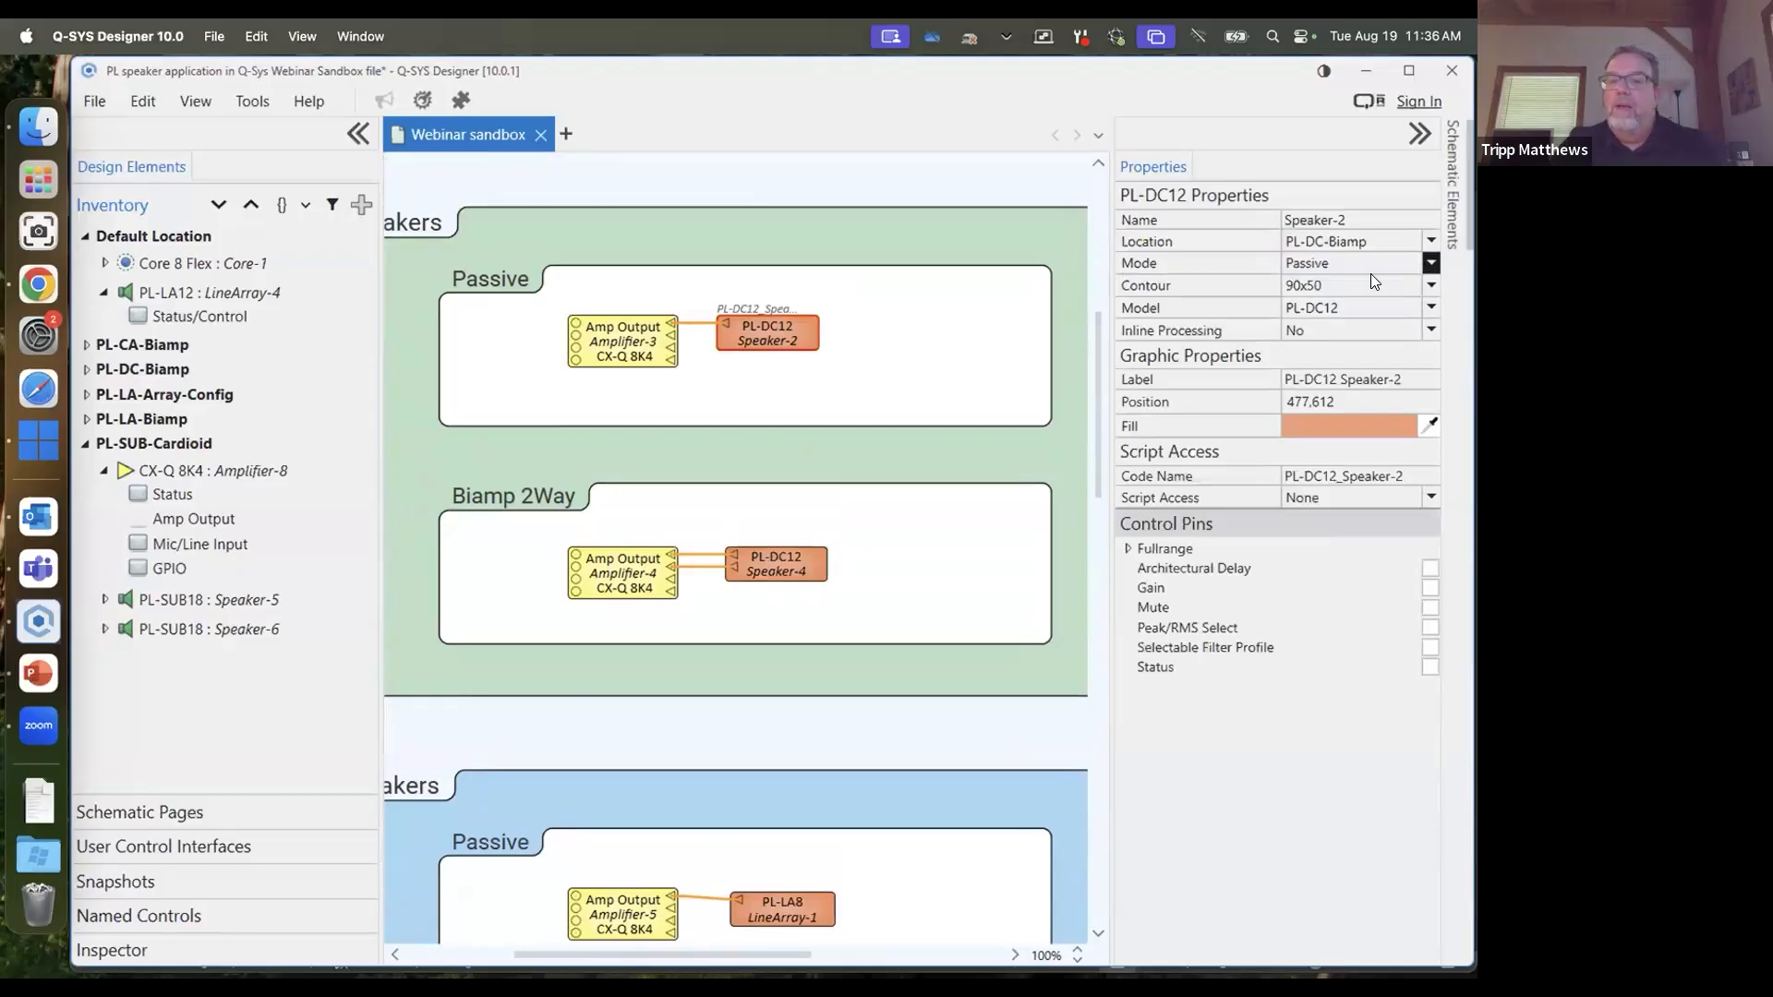
{"action": "left_click", "coordinate": [1431, 331]}
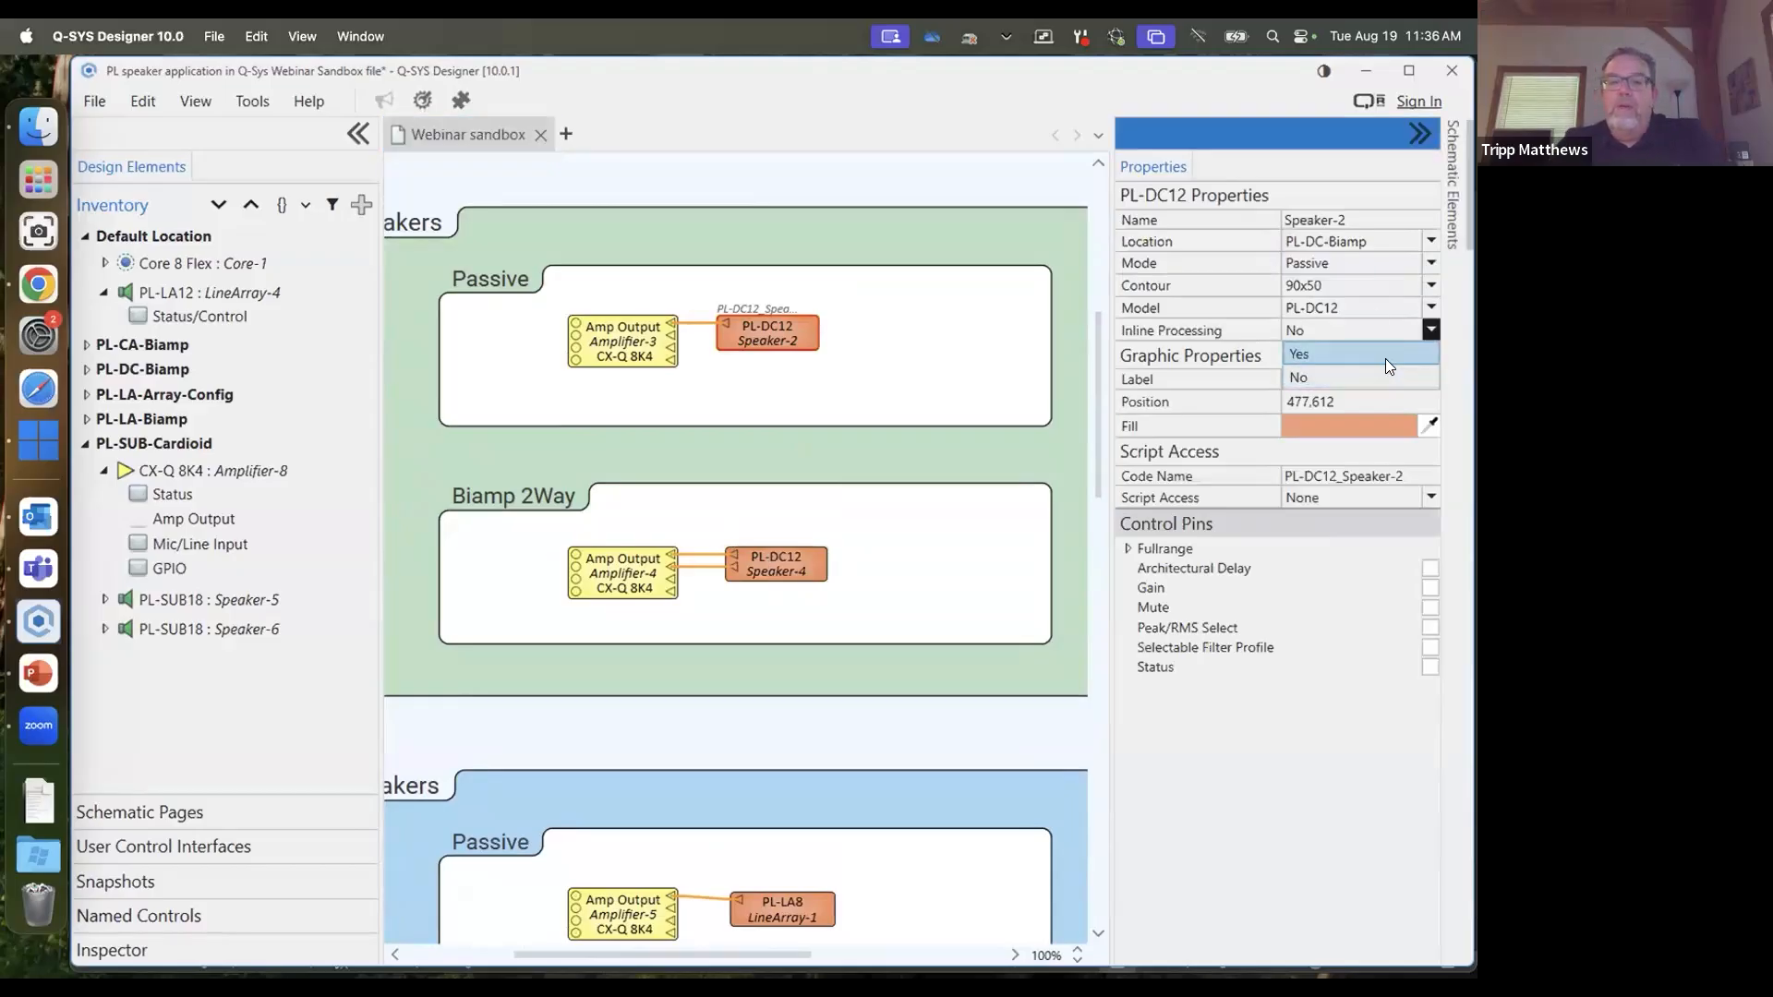
{"action": "left_click", "coordinate": [1385, 357]}
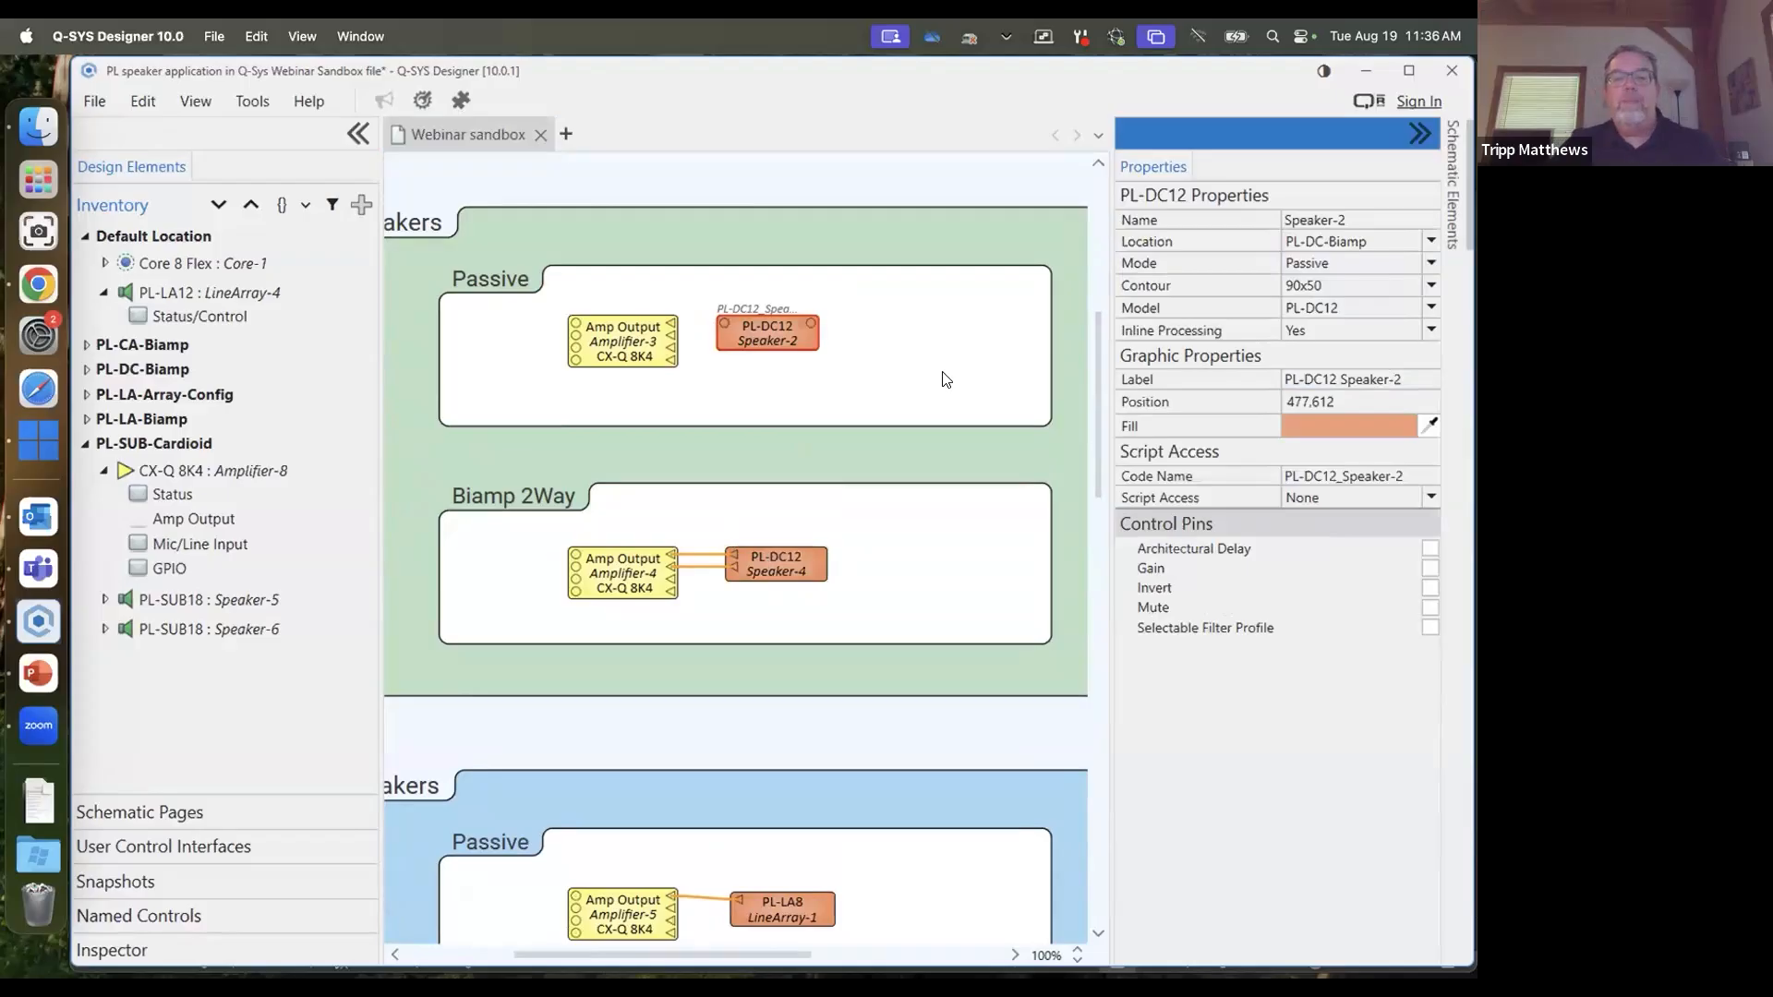
Rearrange the PL-DC12 Passive box so that the Speaker-2 block sits to the left of Amplifier-3
{"action": "left_click_drag", "start_coordinate": [773, 332], "coordinate": [483, 348]}
{"action": "scroll", "coordinate": [554, 346], "scroll_direction": "down", "scroll_amount": 1}
{"action": "left_click_drag", "start_coordinate": [614, 294], "coordinate": [772, 296]}
{"action": "left_click_drag", "start_coordinate": [540, 293], "coordinate": [688, 277]}
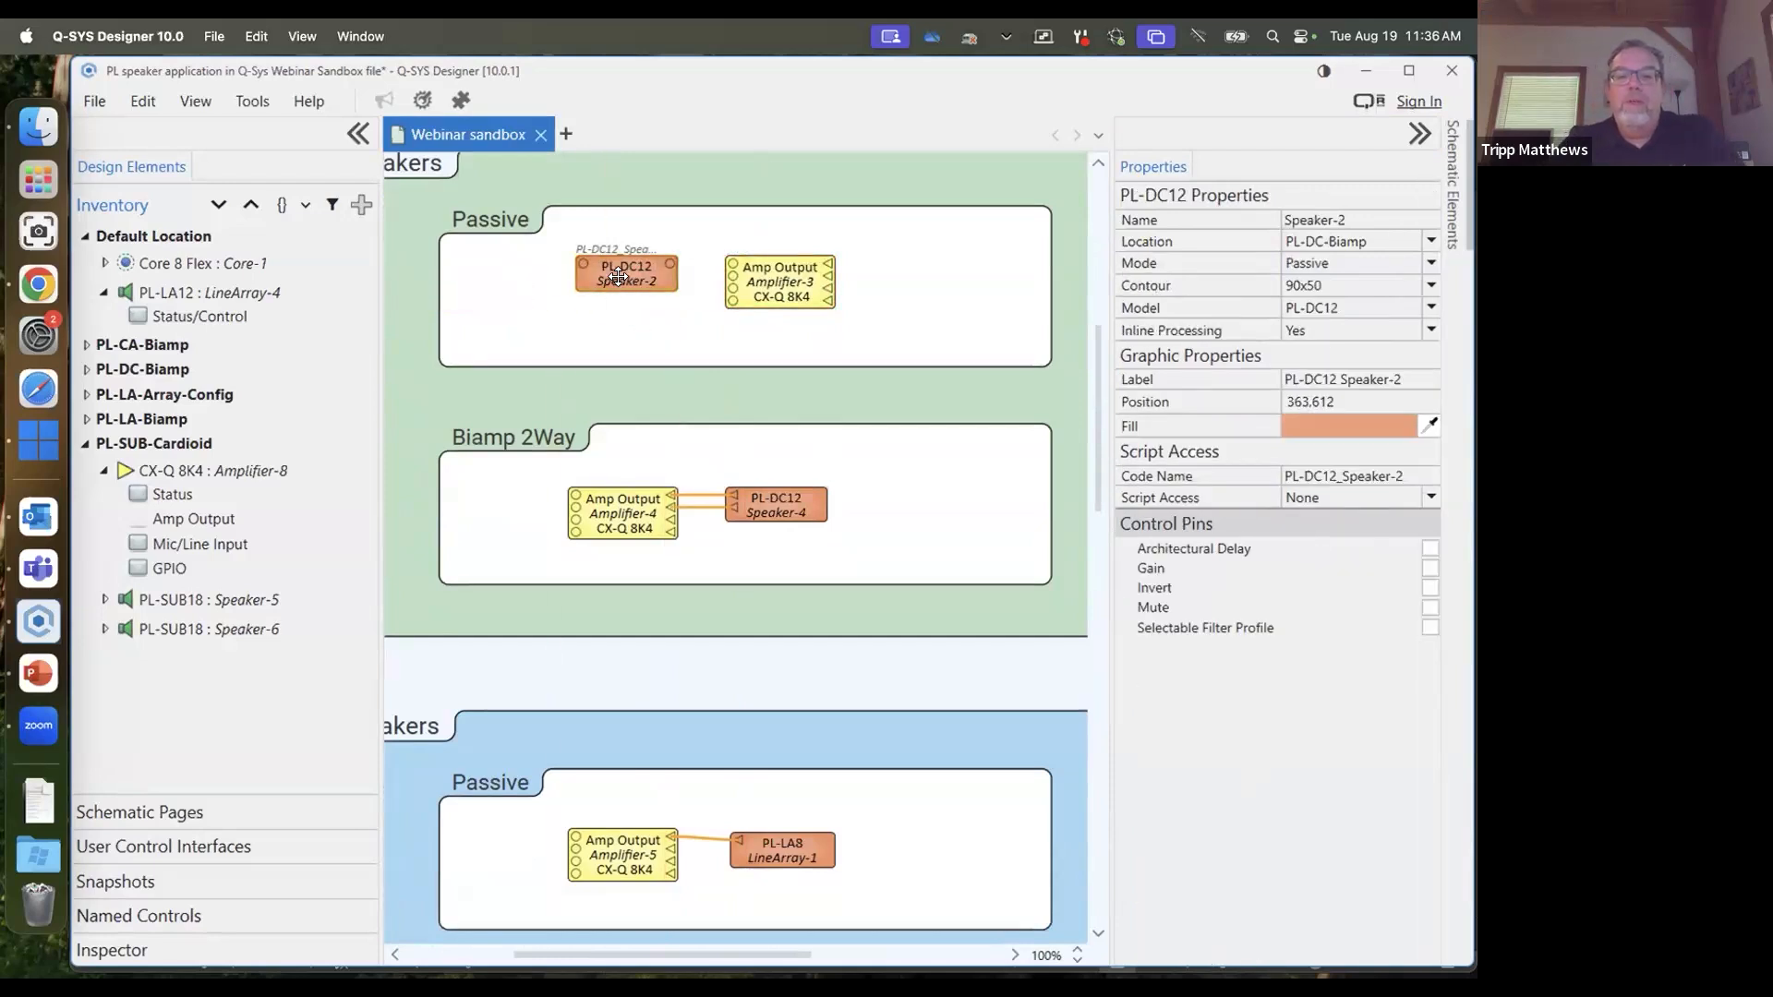
Wire the output of the PL-DC12 Speaker-2 block to Amplifier-3's first input in the green section's Passive box
{"action": "left_click_drag", "start_coordinate": [672, 262], "coordinate": [731, 268]}
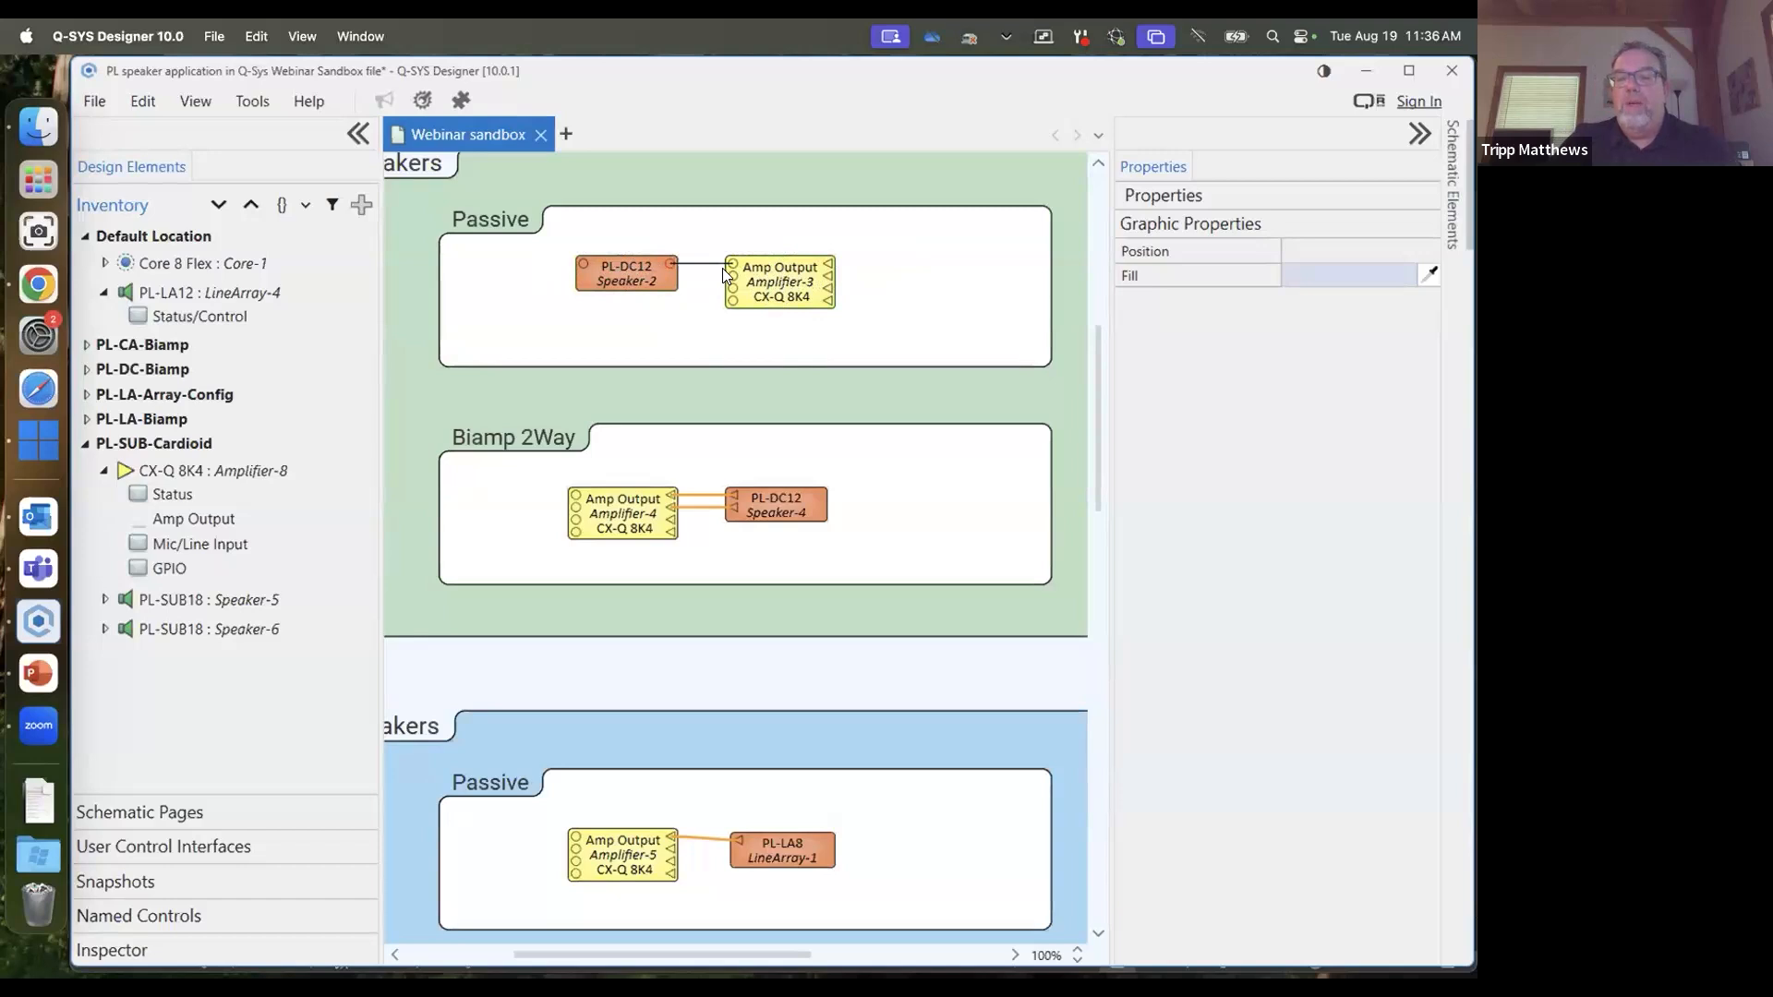
{"action": "left_click", "coordinate": [612, 273]}
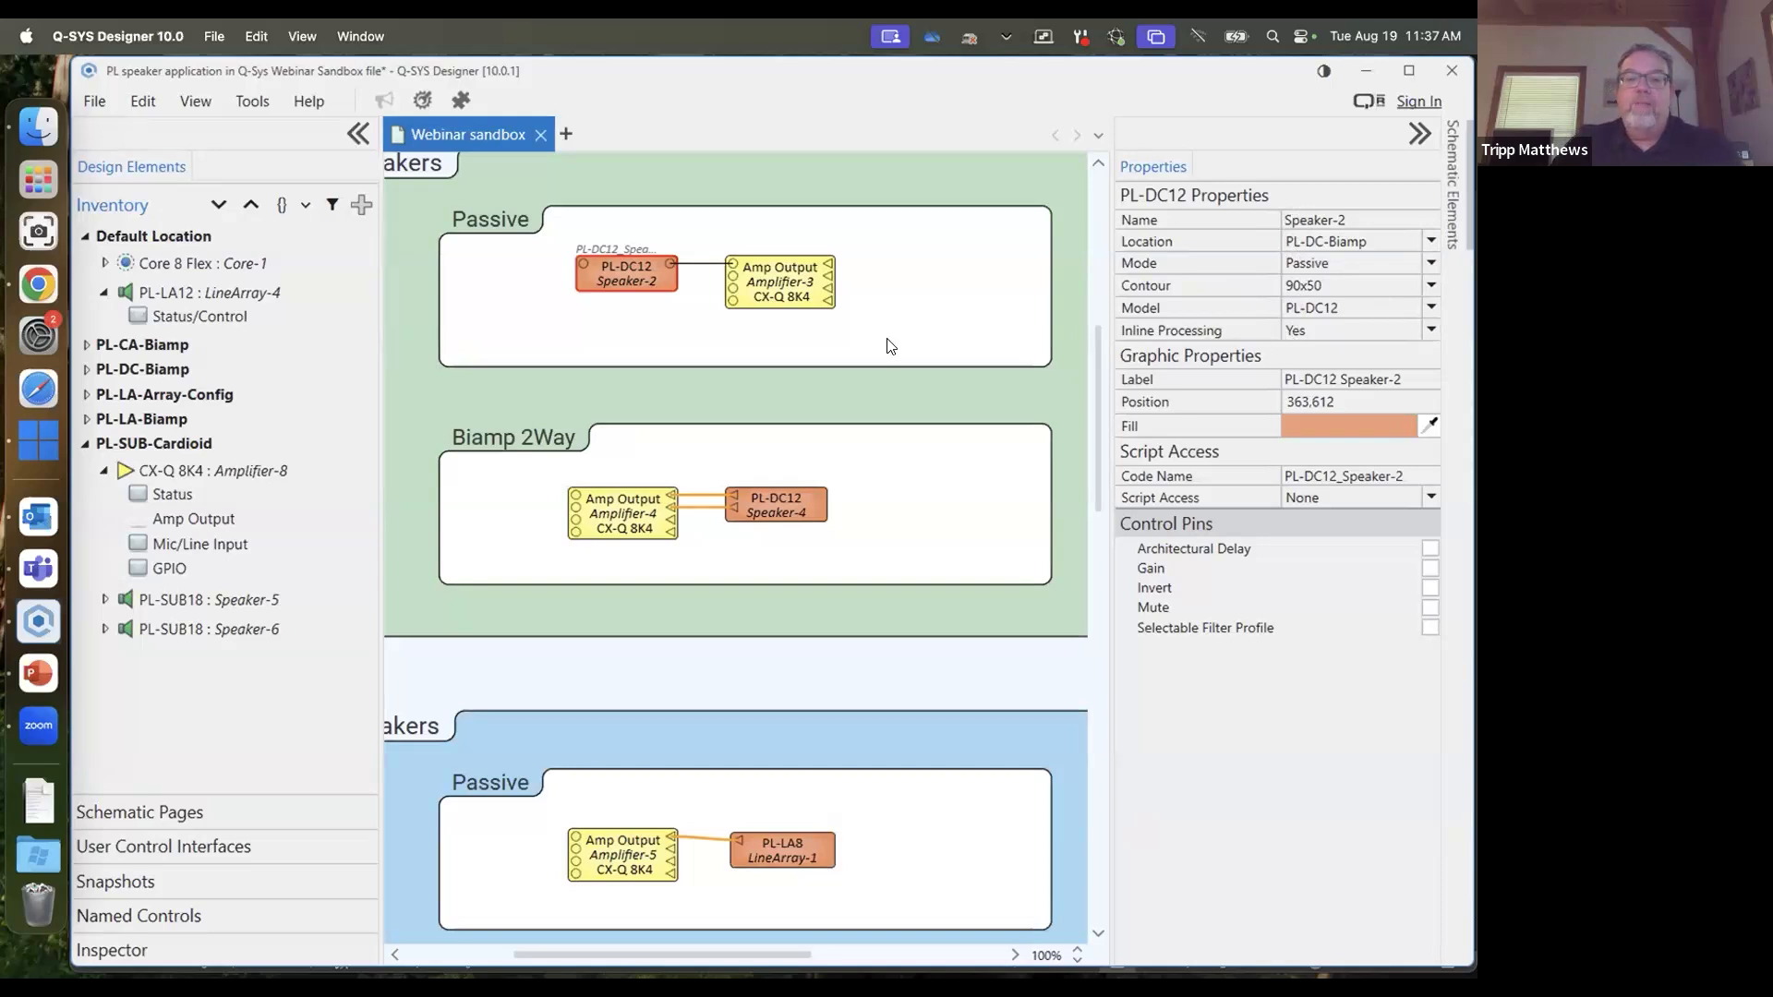
Review Speaker-2's inline processing controls for Mute, Invert, Gain, Delay and High Pass, and close its control window
{"action": "double_click", "coordinate": [630, 275]}
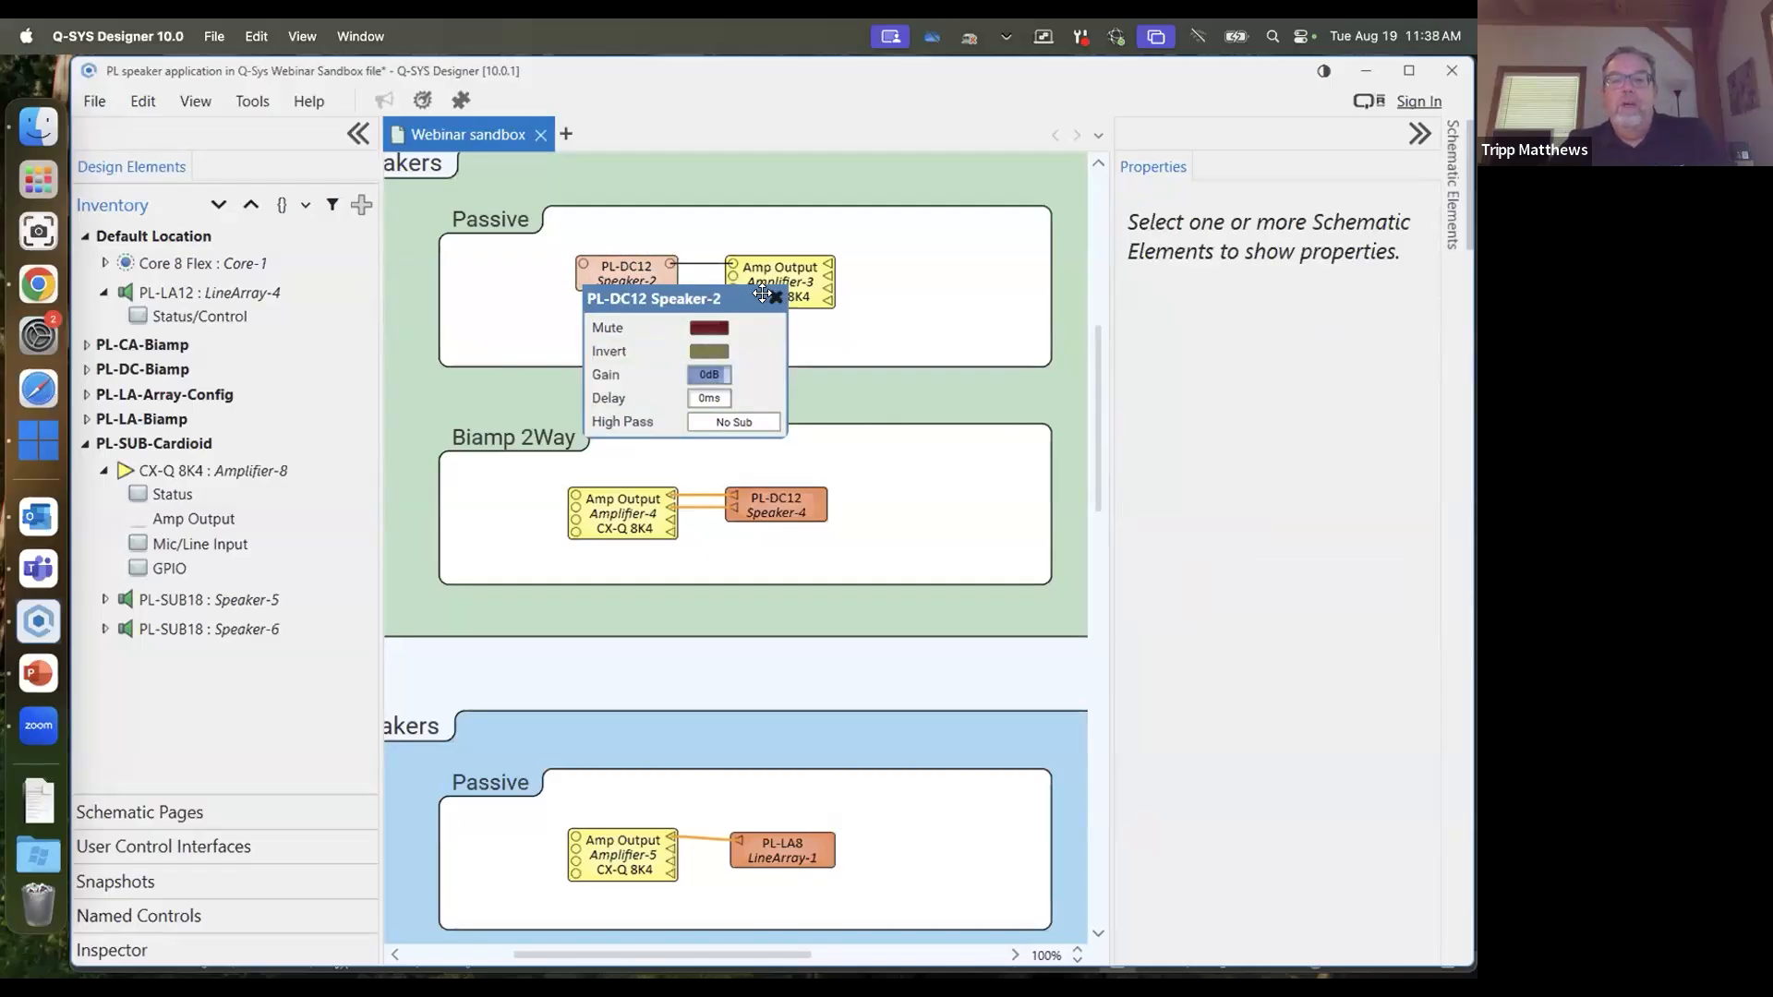
{"action": "left_click_drag", "start_coordinate": [677, 298], "coordinate": [812, 221]}
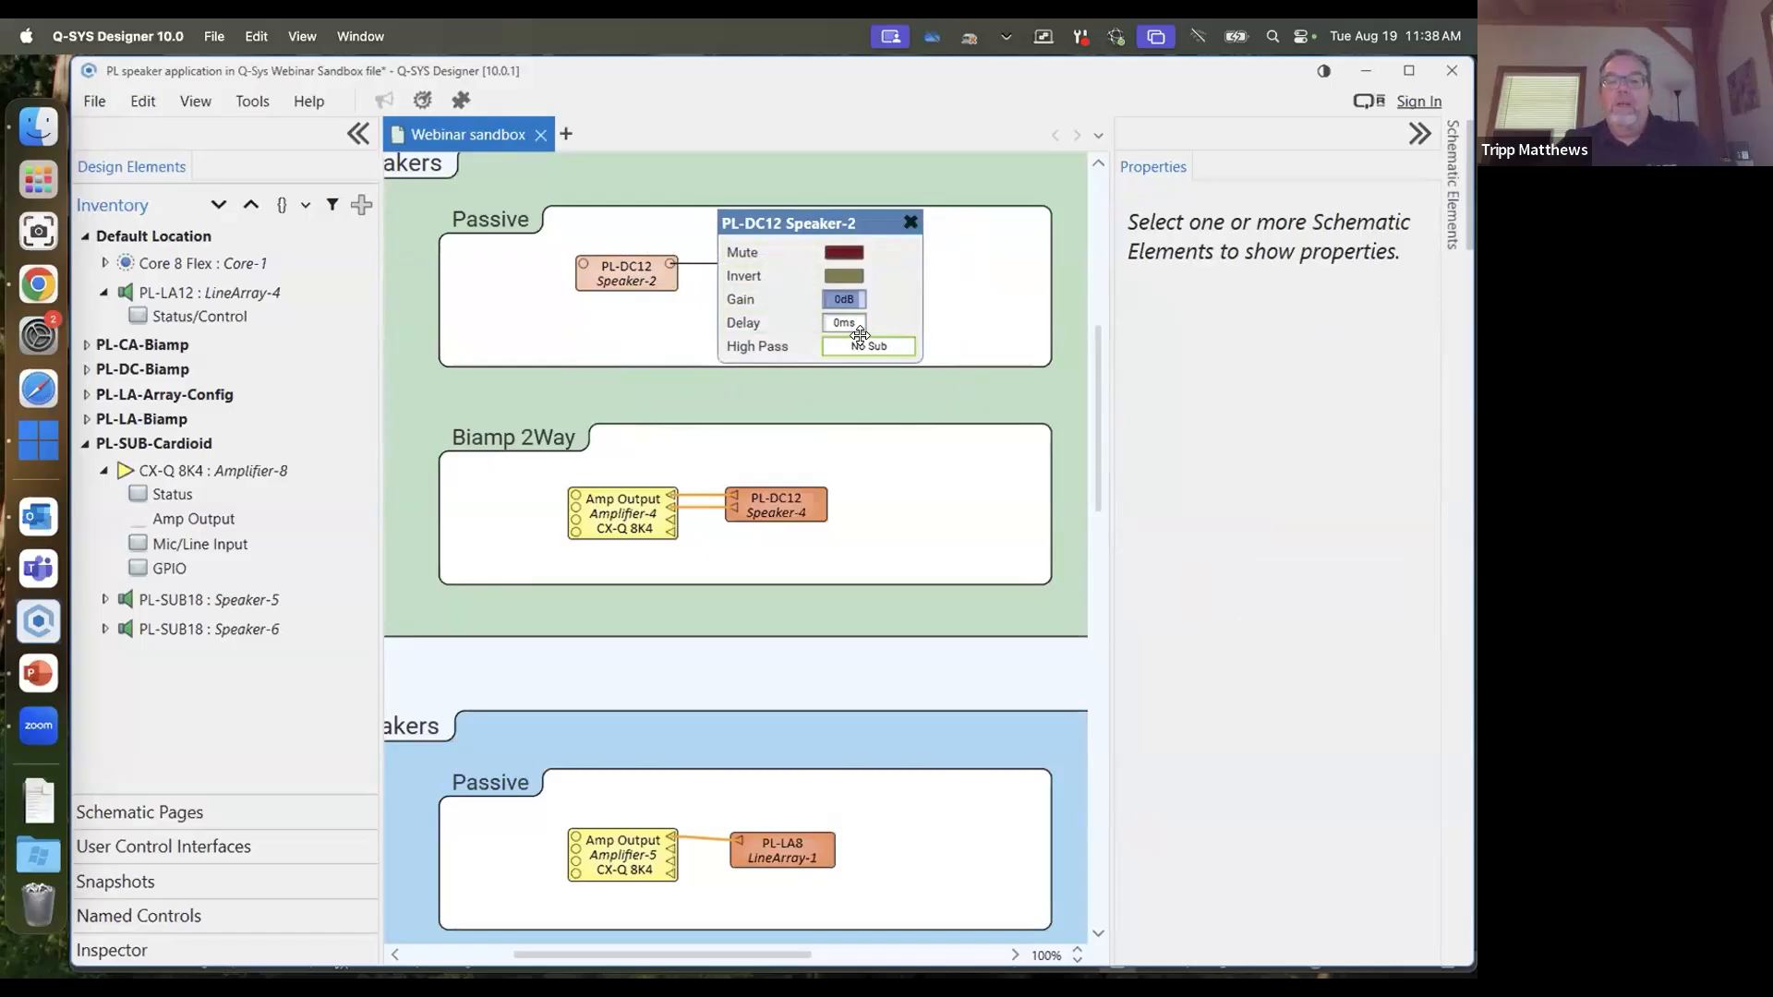
{"action": "scroll", "coordinate": [855, 345], "scroll_direction": "up", "scroll_amount": 1}
{"action": "scroll", "coordinate": [647, 321], "scroll_direction": "up", "scroll_amount": 1}
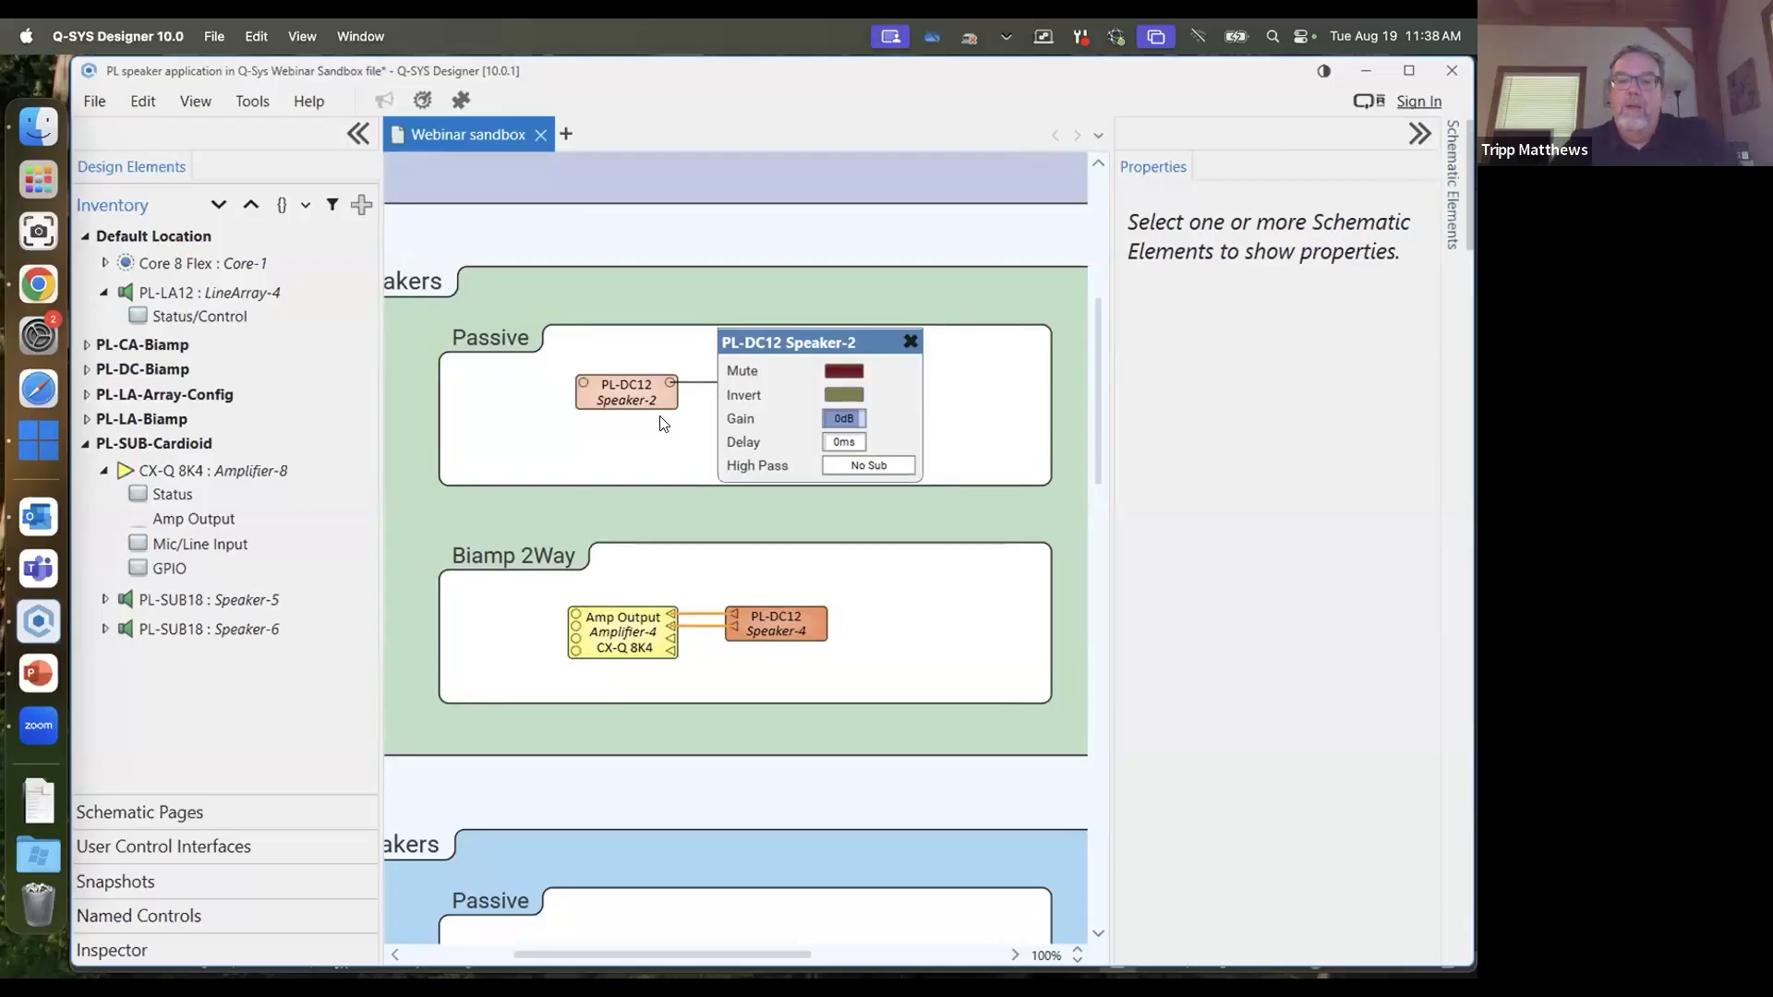
{"action": "left_click", "coordinate": [614, 387]}
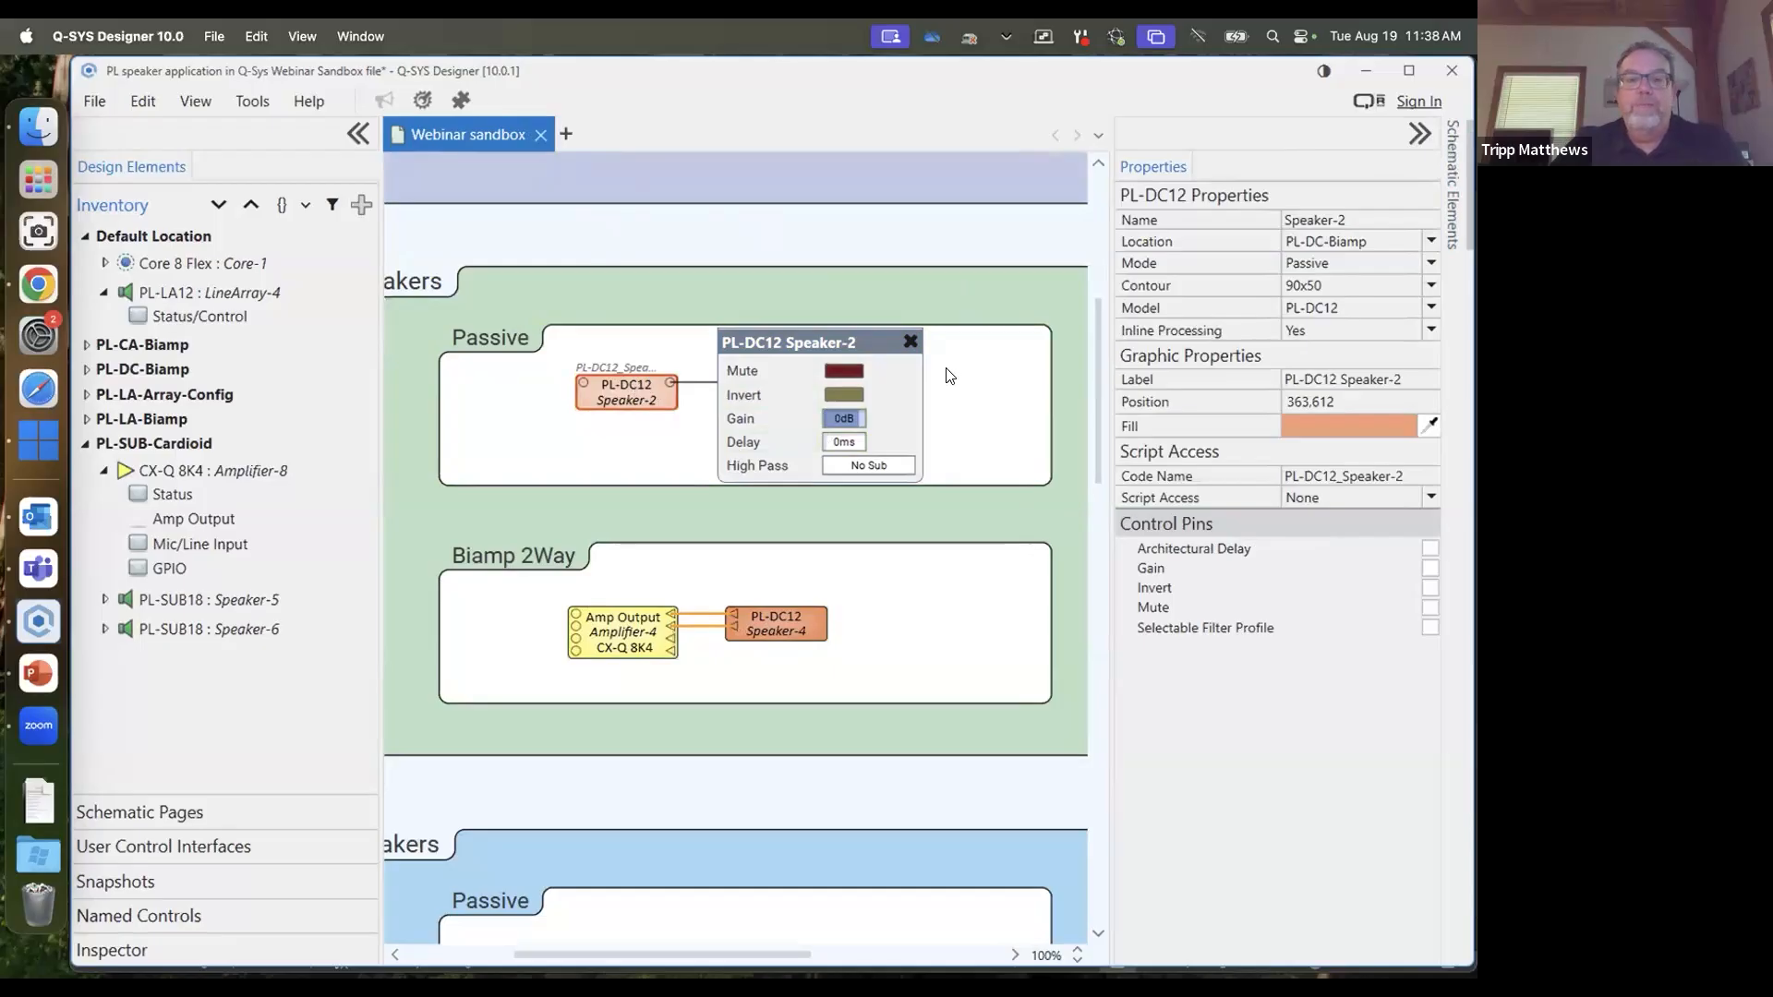
{"action": "left_click", "coordinate": [910, 342]}
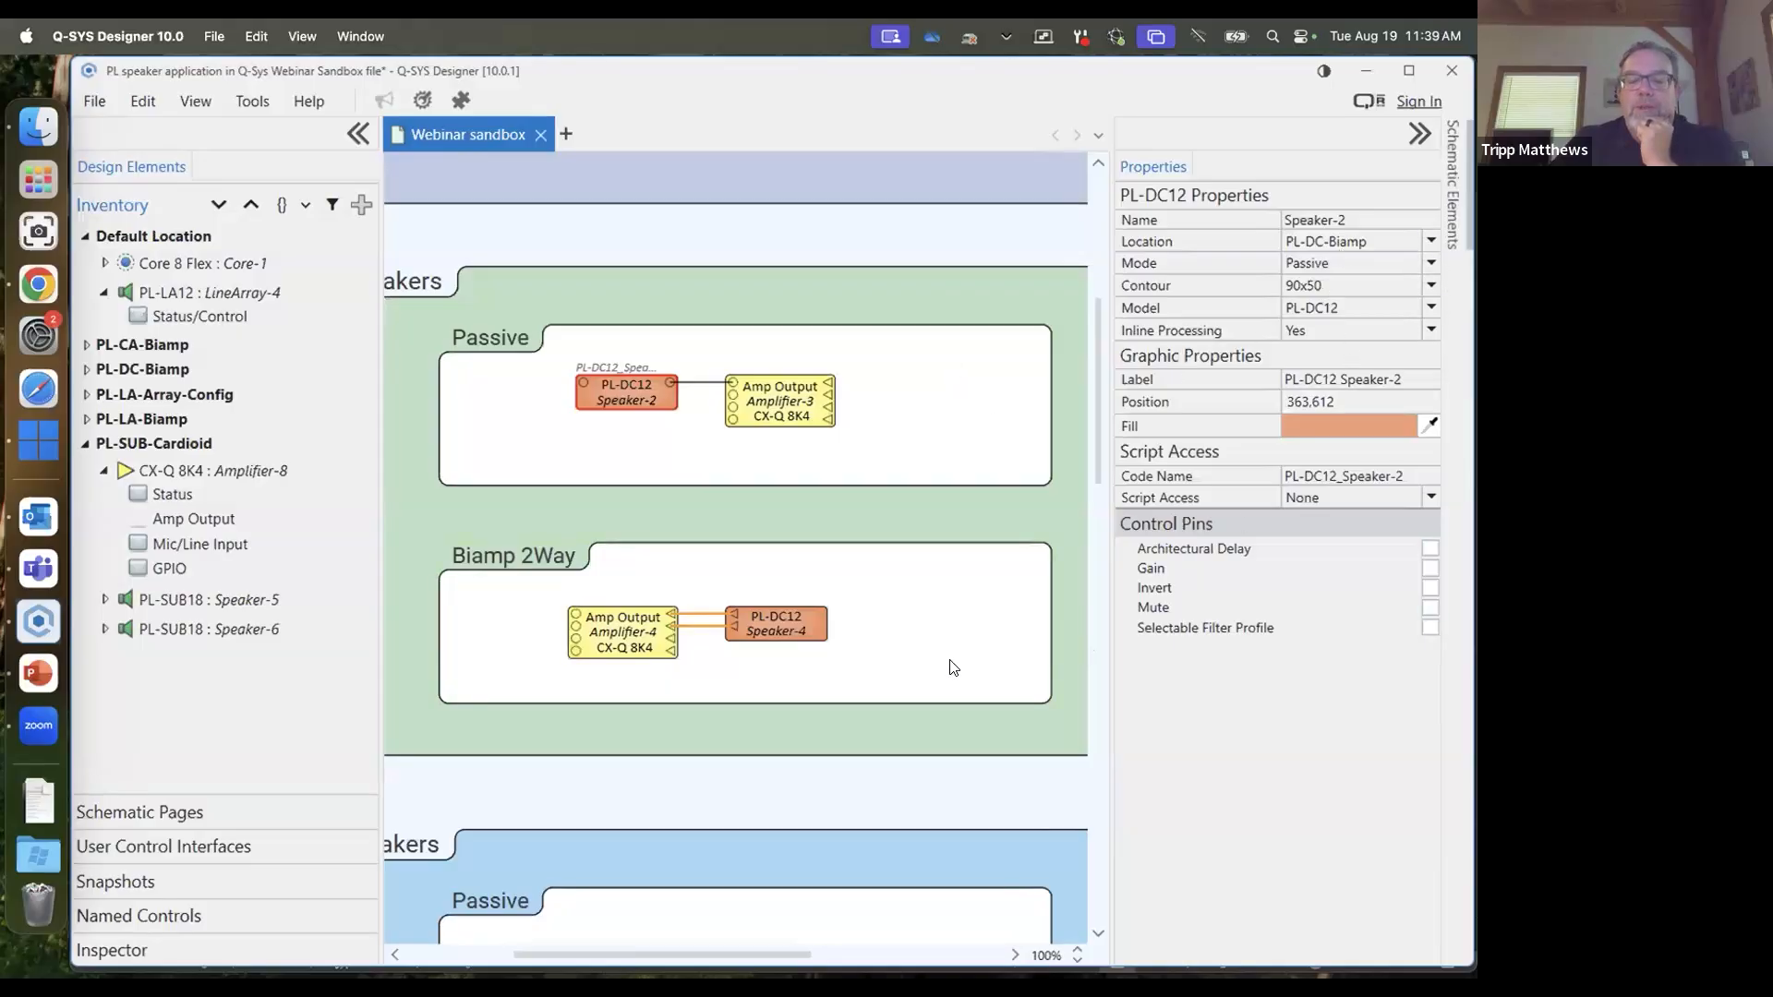
Examine the Location and Mode options of the PL-SUB18 Speaker-5 block in the orange section
{"action": "scroll", "coordinate": [940, 665], "scroll_direction": "down", "scroll_amount": 10}
{"action": "scroll", "coordinate": [839, 804], "scroll_direction": "down", "scroll_amount": 4}
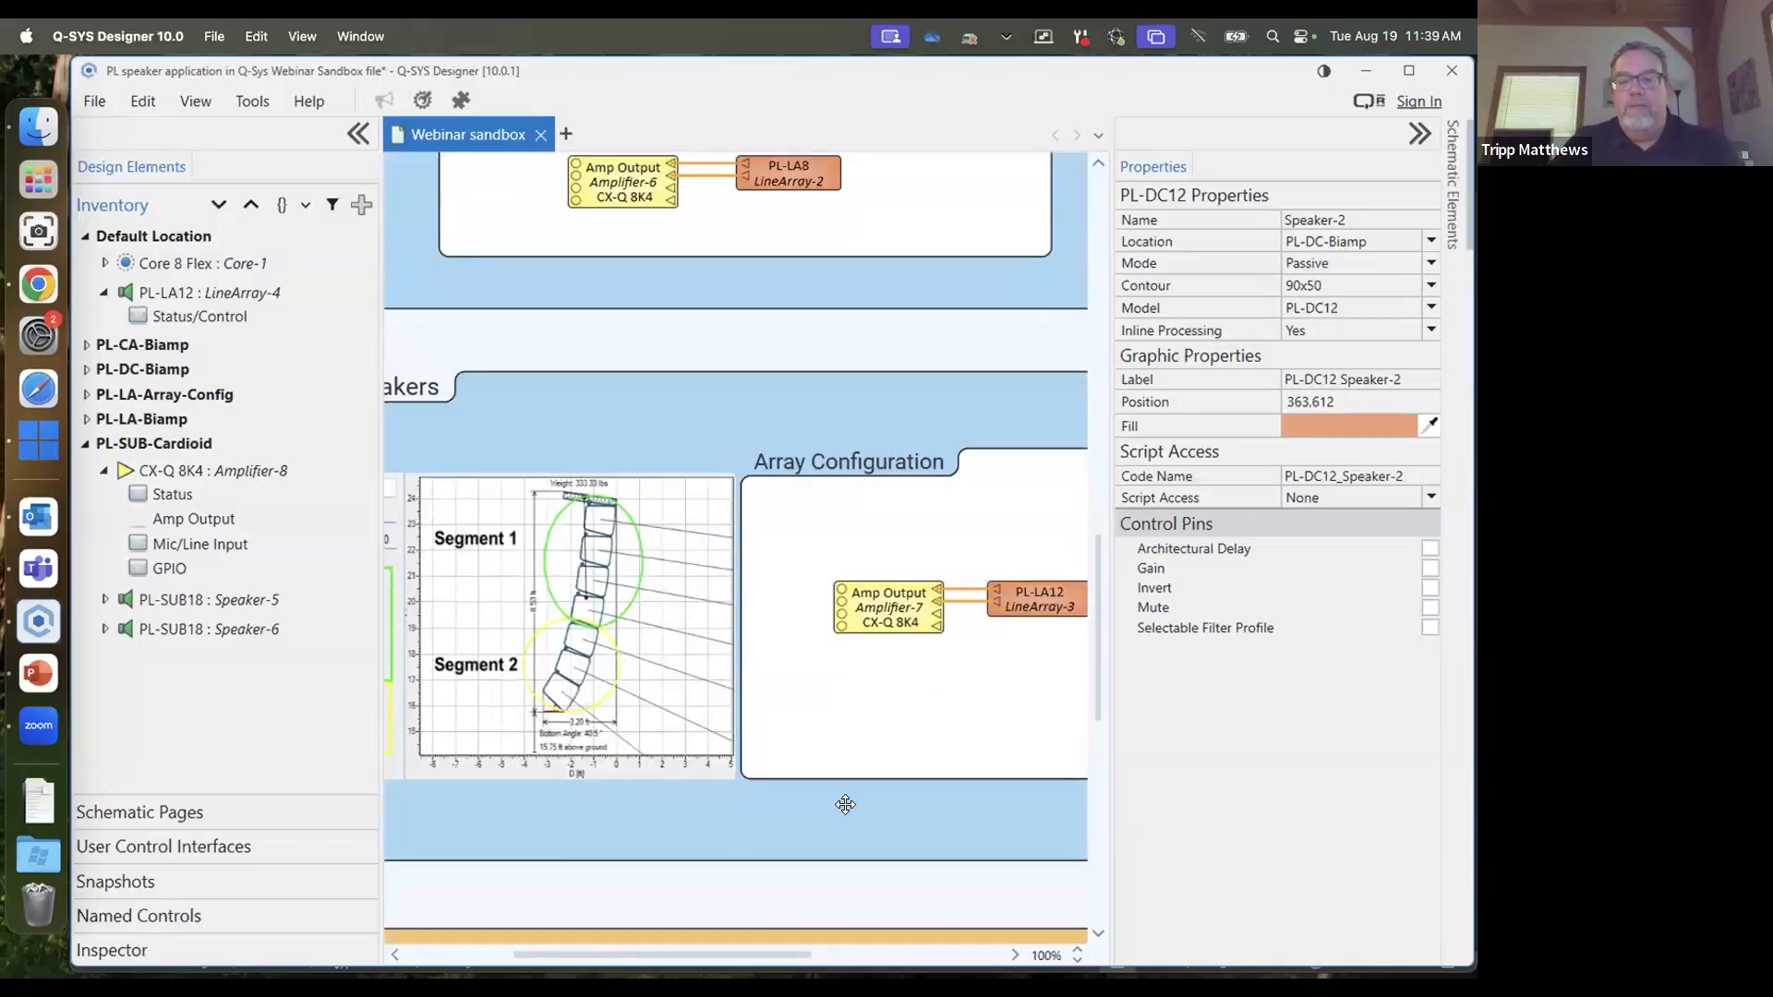
{"action": "scroll", "coordinate": [722, 946], "scroll_direction": "down", "scroll_amount": 3}
{"action": "left_click_drag", "start_coordinate": [624, 953], "coordinate": [714, 957]}
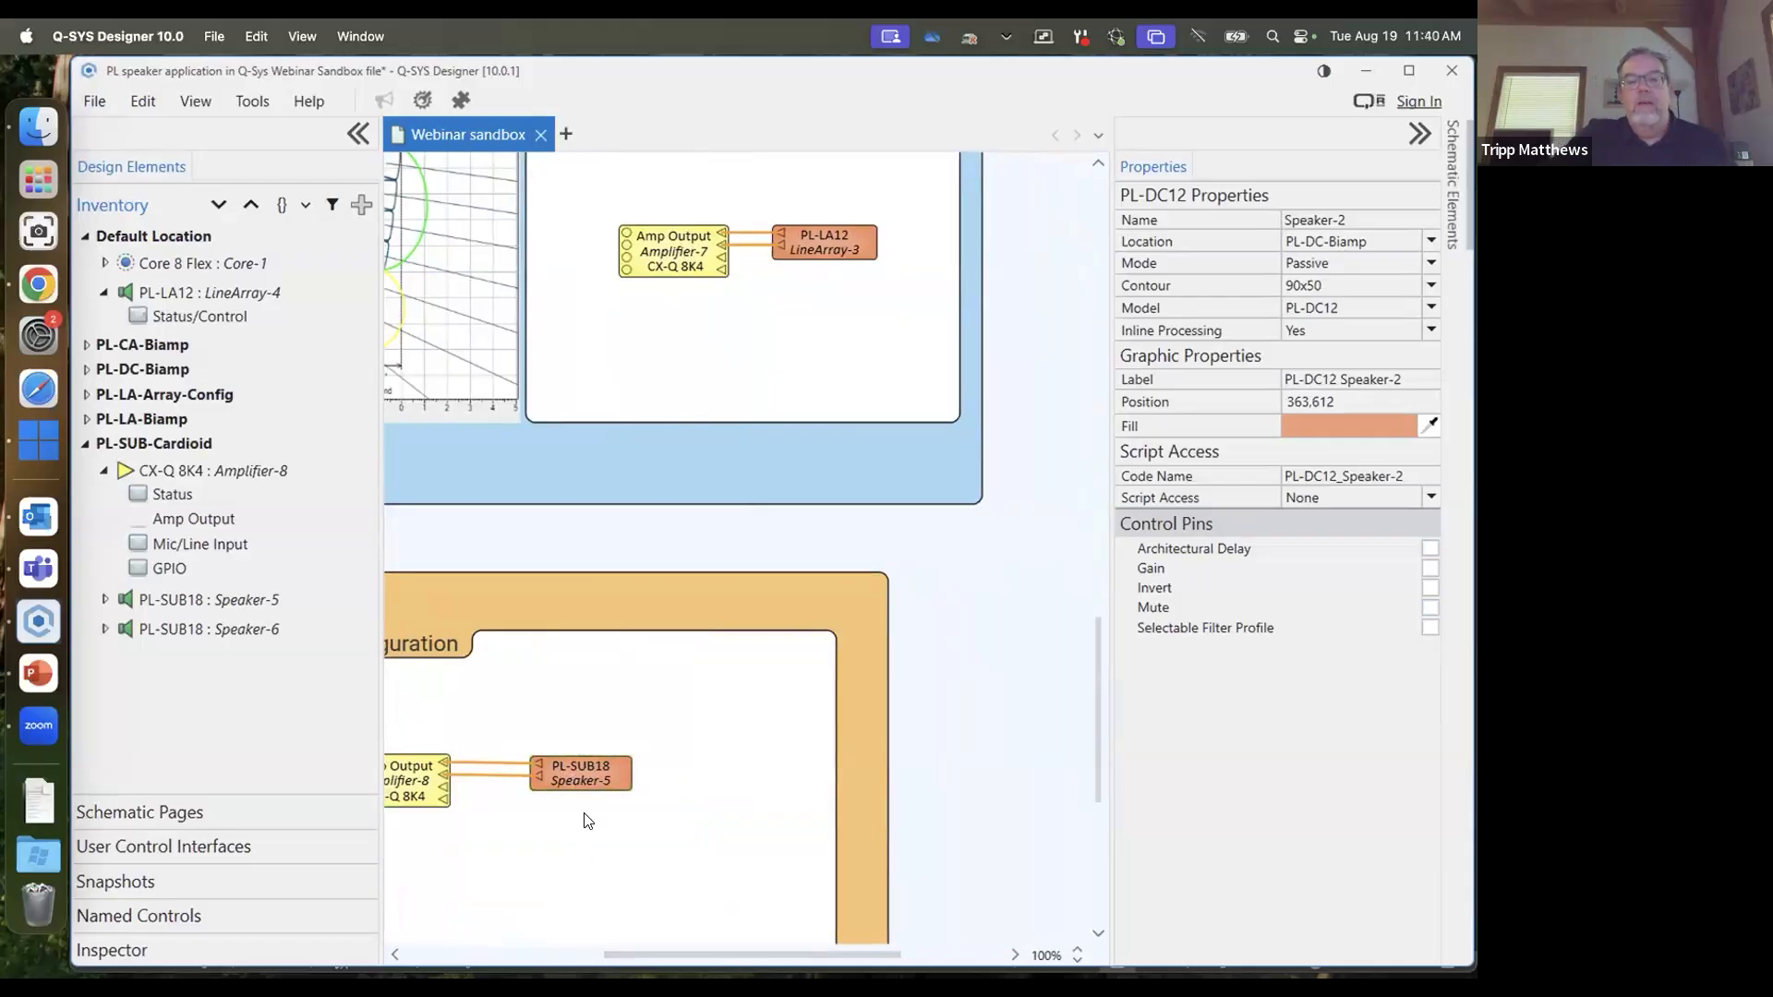
{"action": "scroll", "coordinate": [589, 817], "scroll_direction": "down", "scroll_amount": 1}
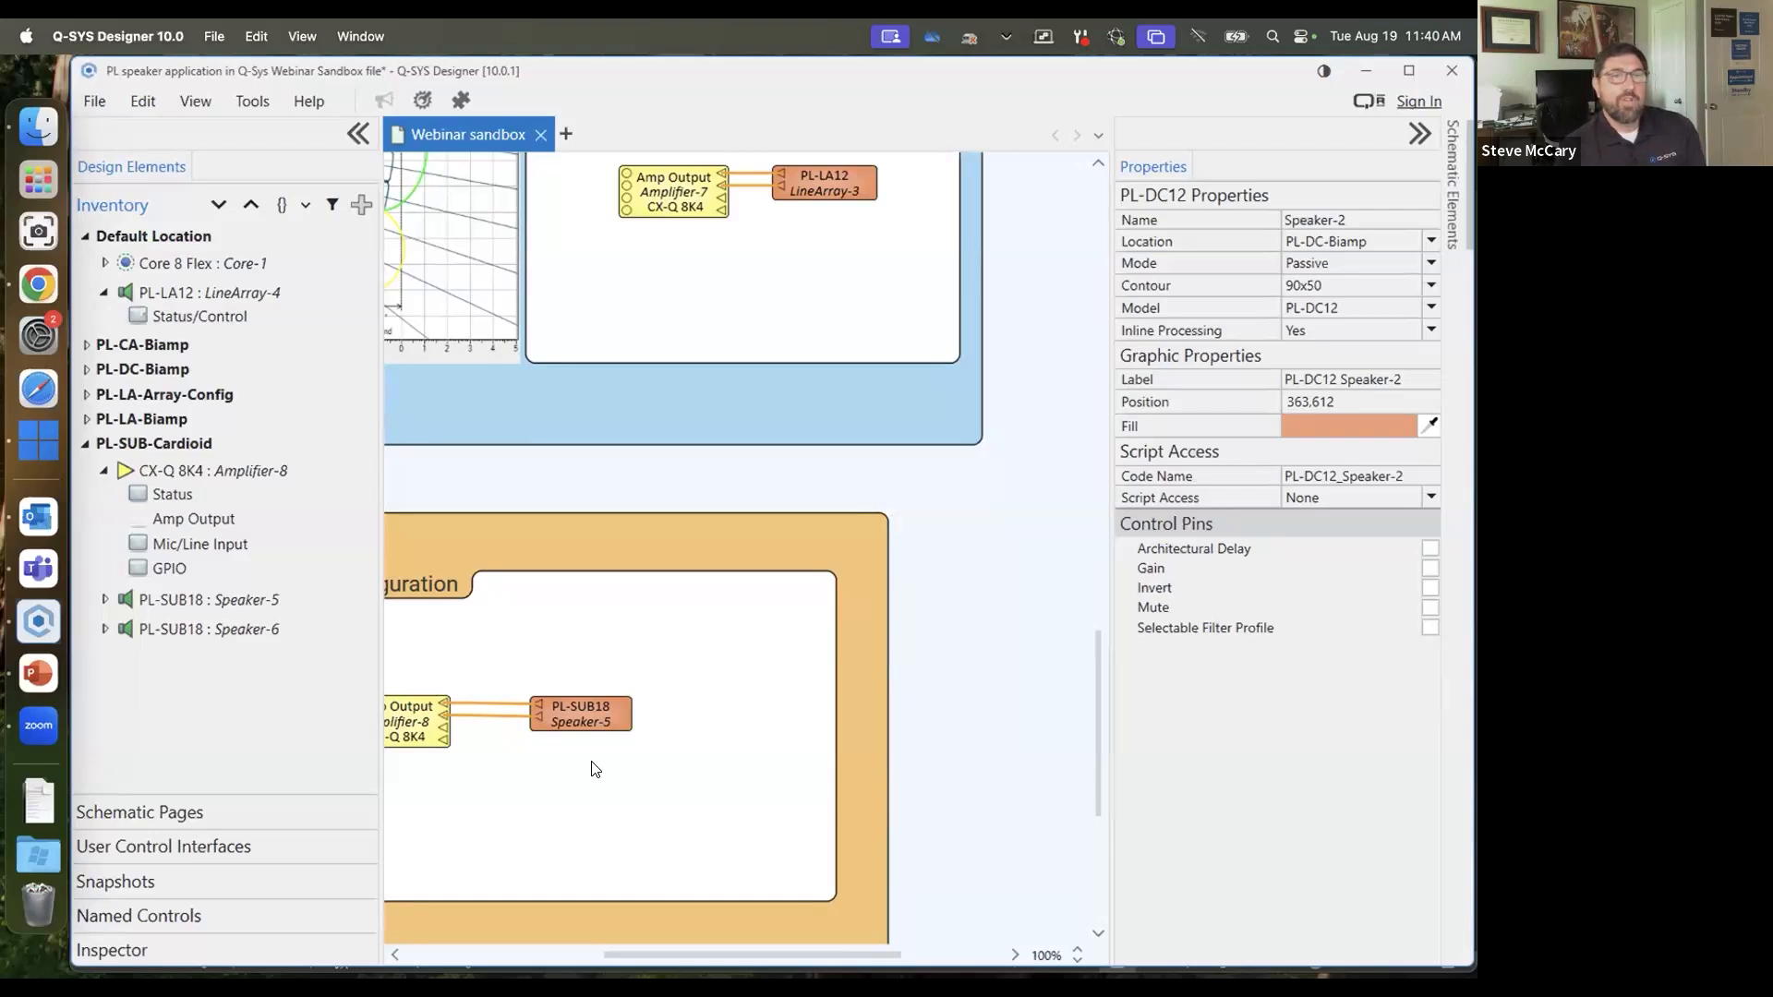
{"action": "left_click", "coordinate": [581, 715]}
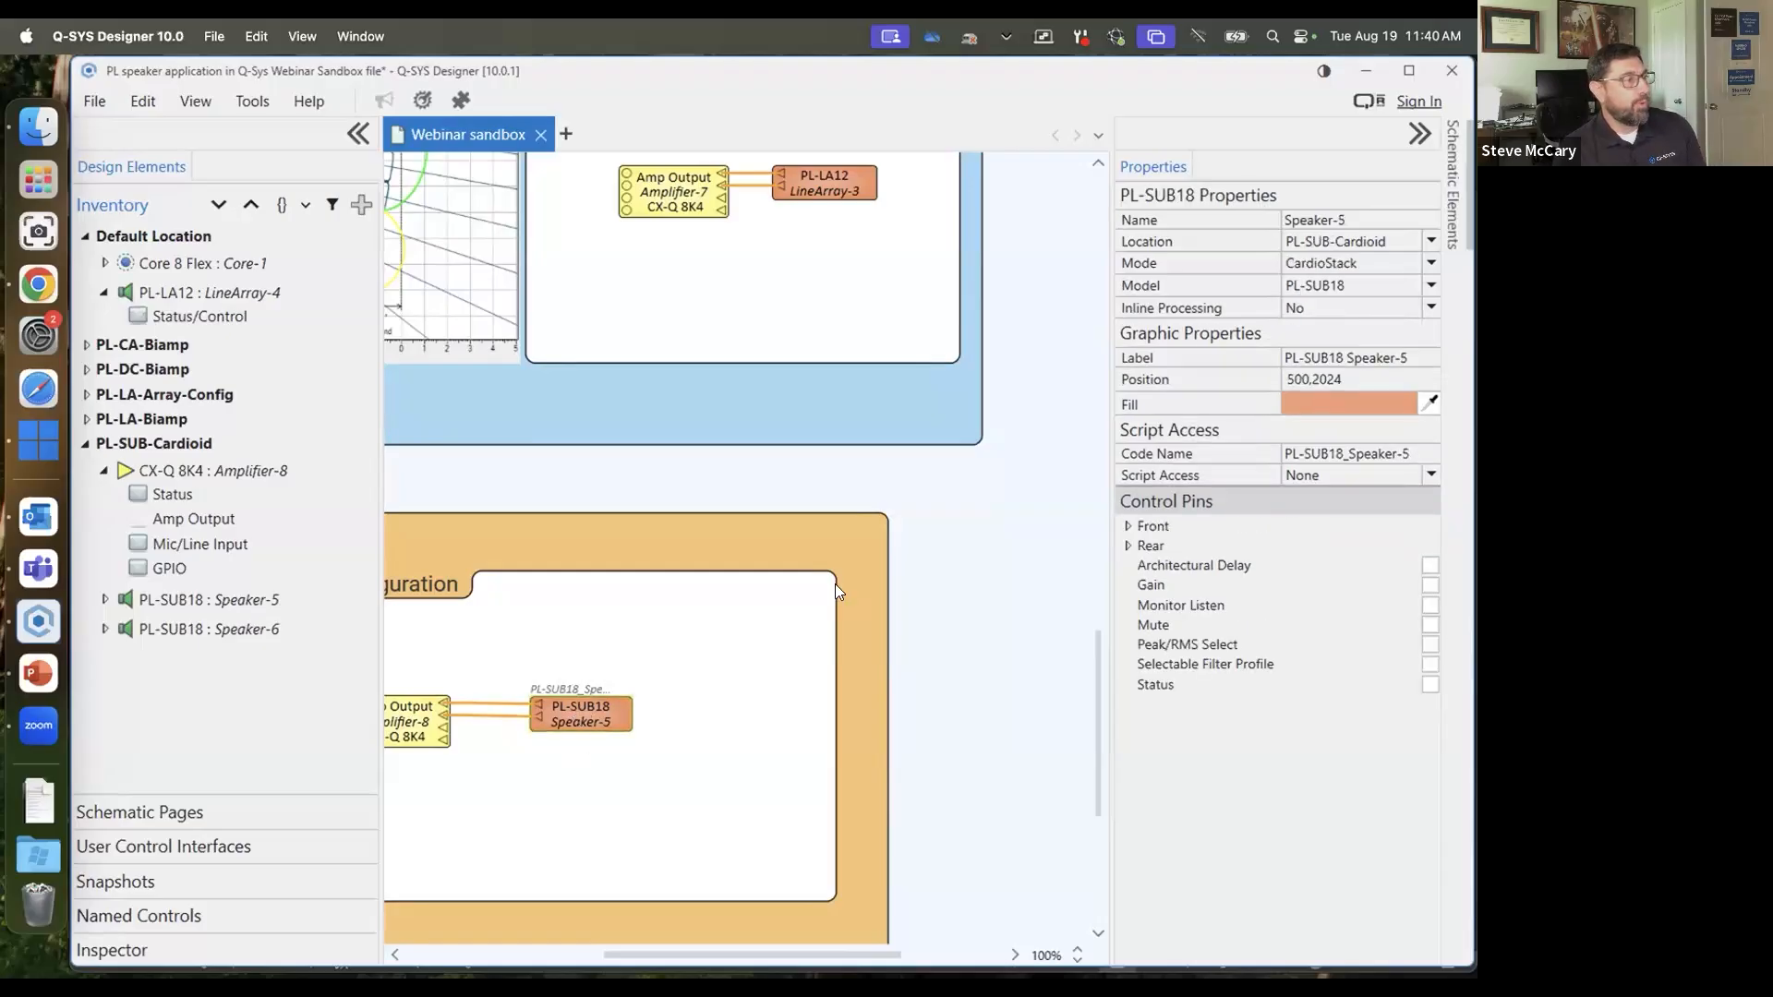
{"action": "left_click", "coordinate": [1432, 242]}
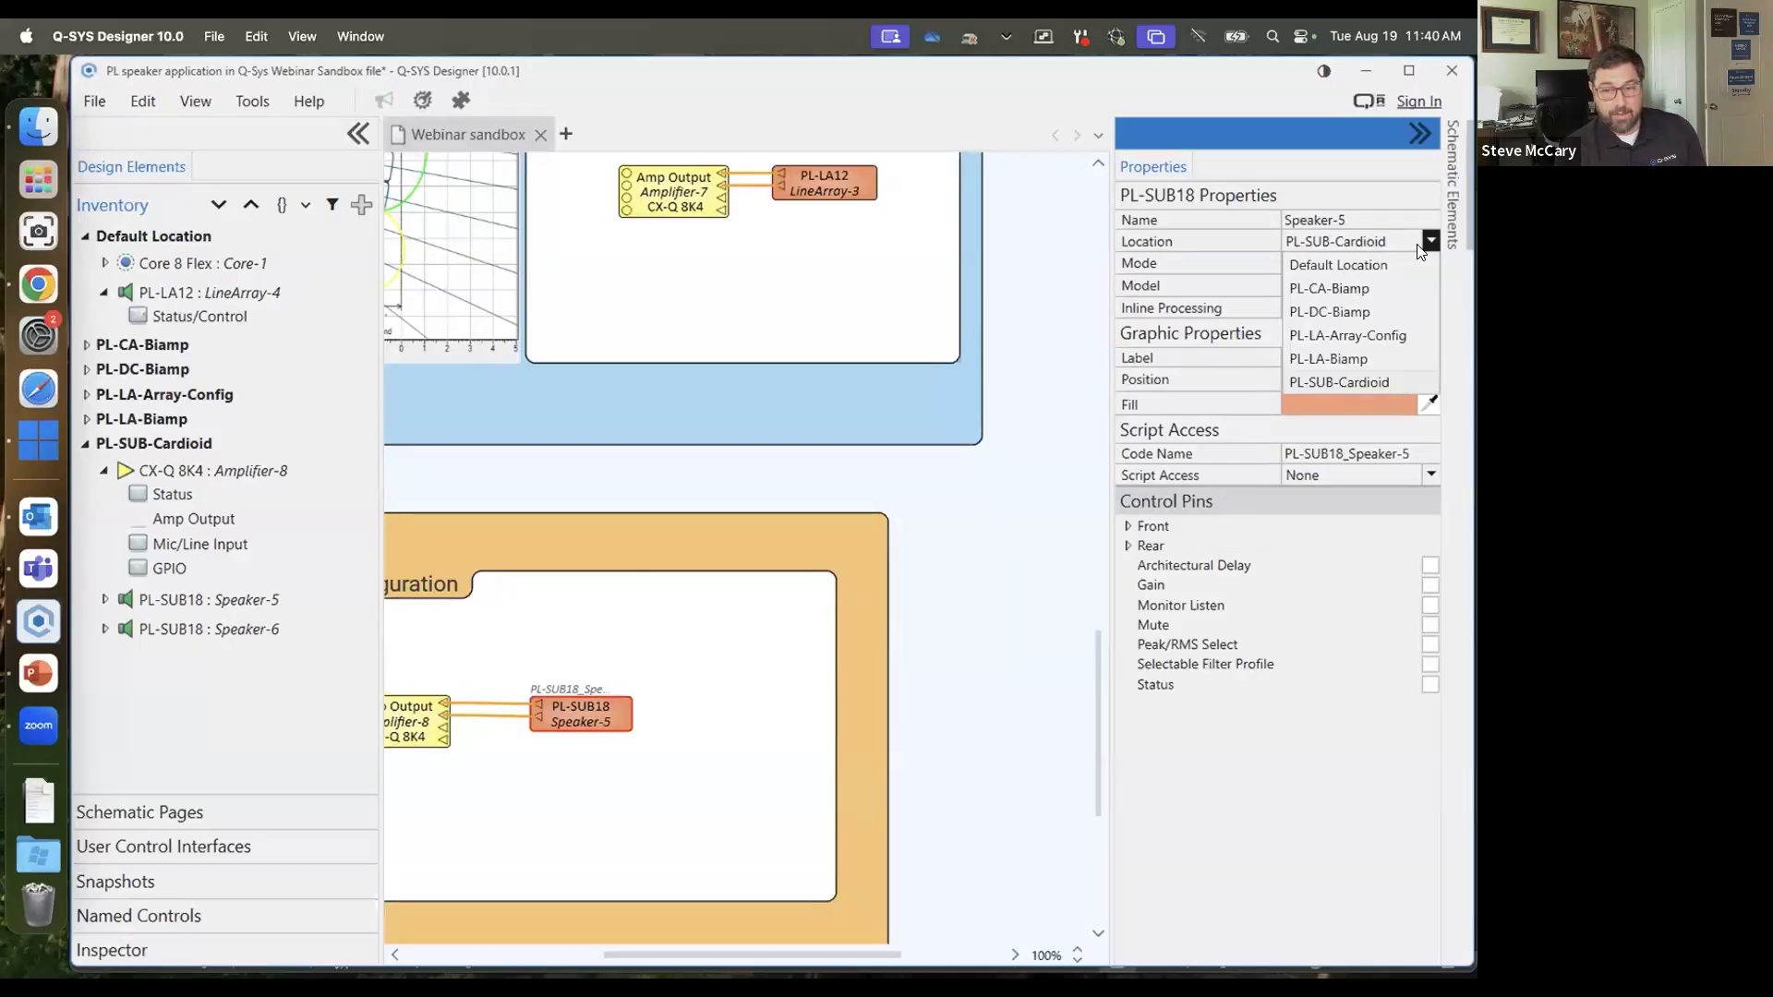
{"action": "left_click", "coordinate": [1419, 245]}
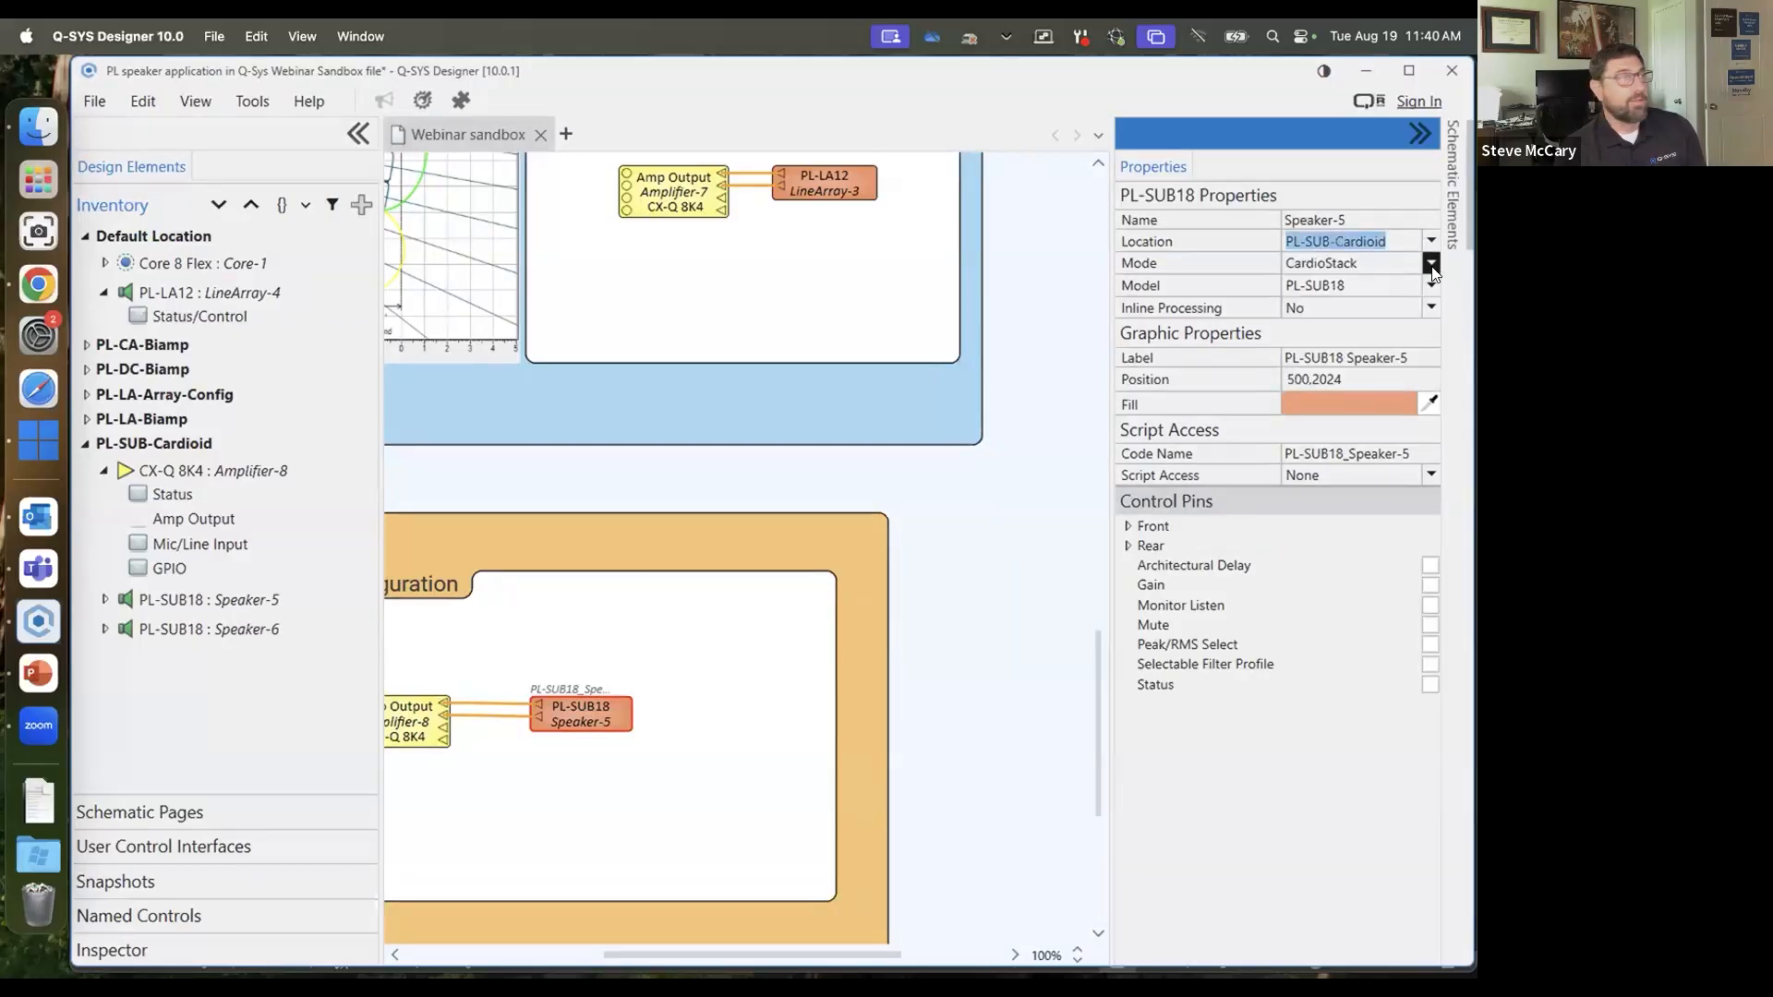
{"action": "left_click", "coordinate": [1431, 265]}
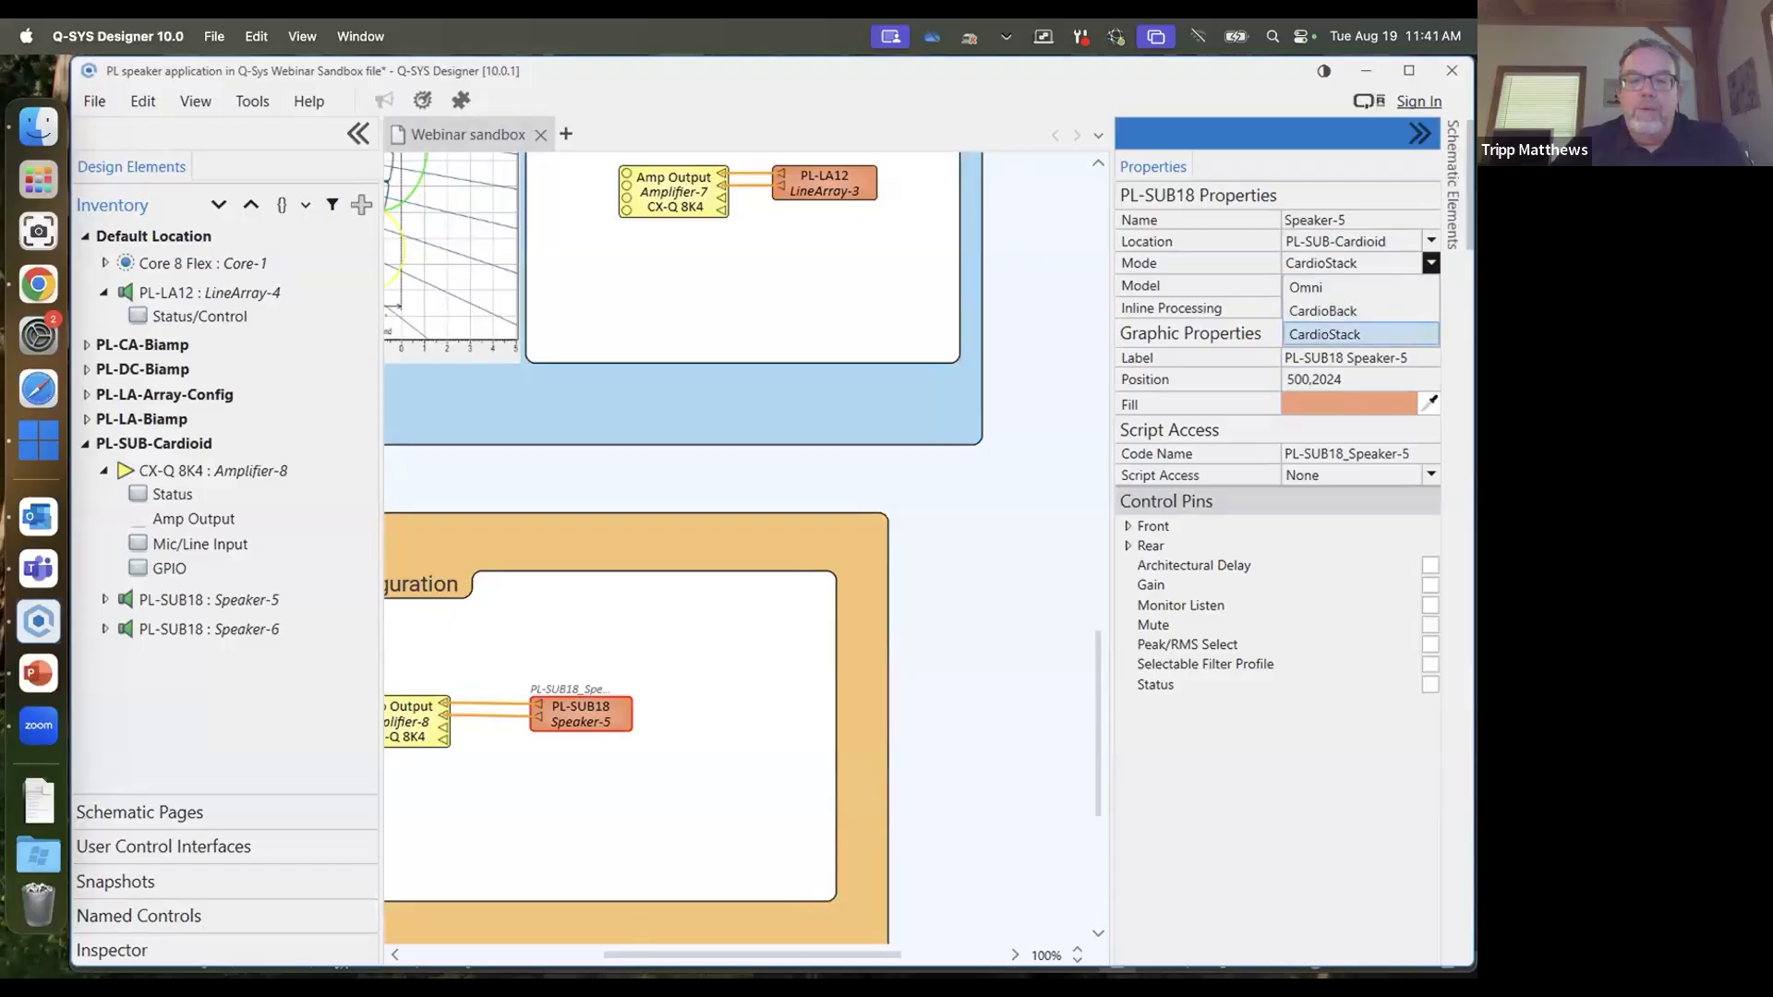
{"action": "left_click", "coordinate": [546, 812]}
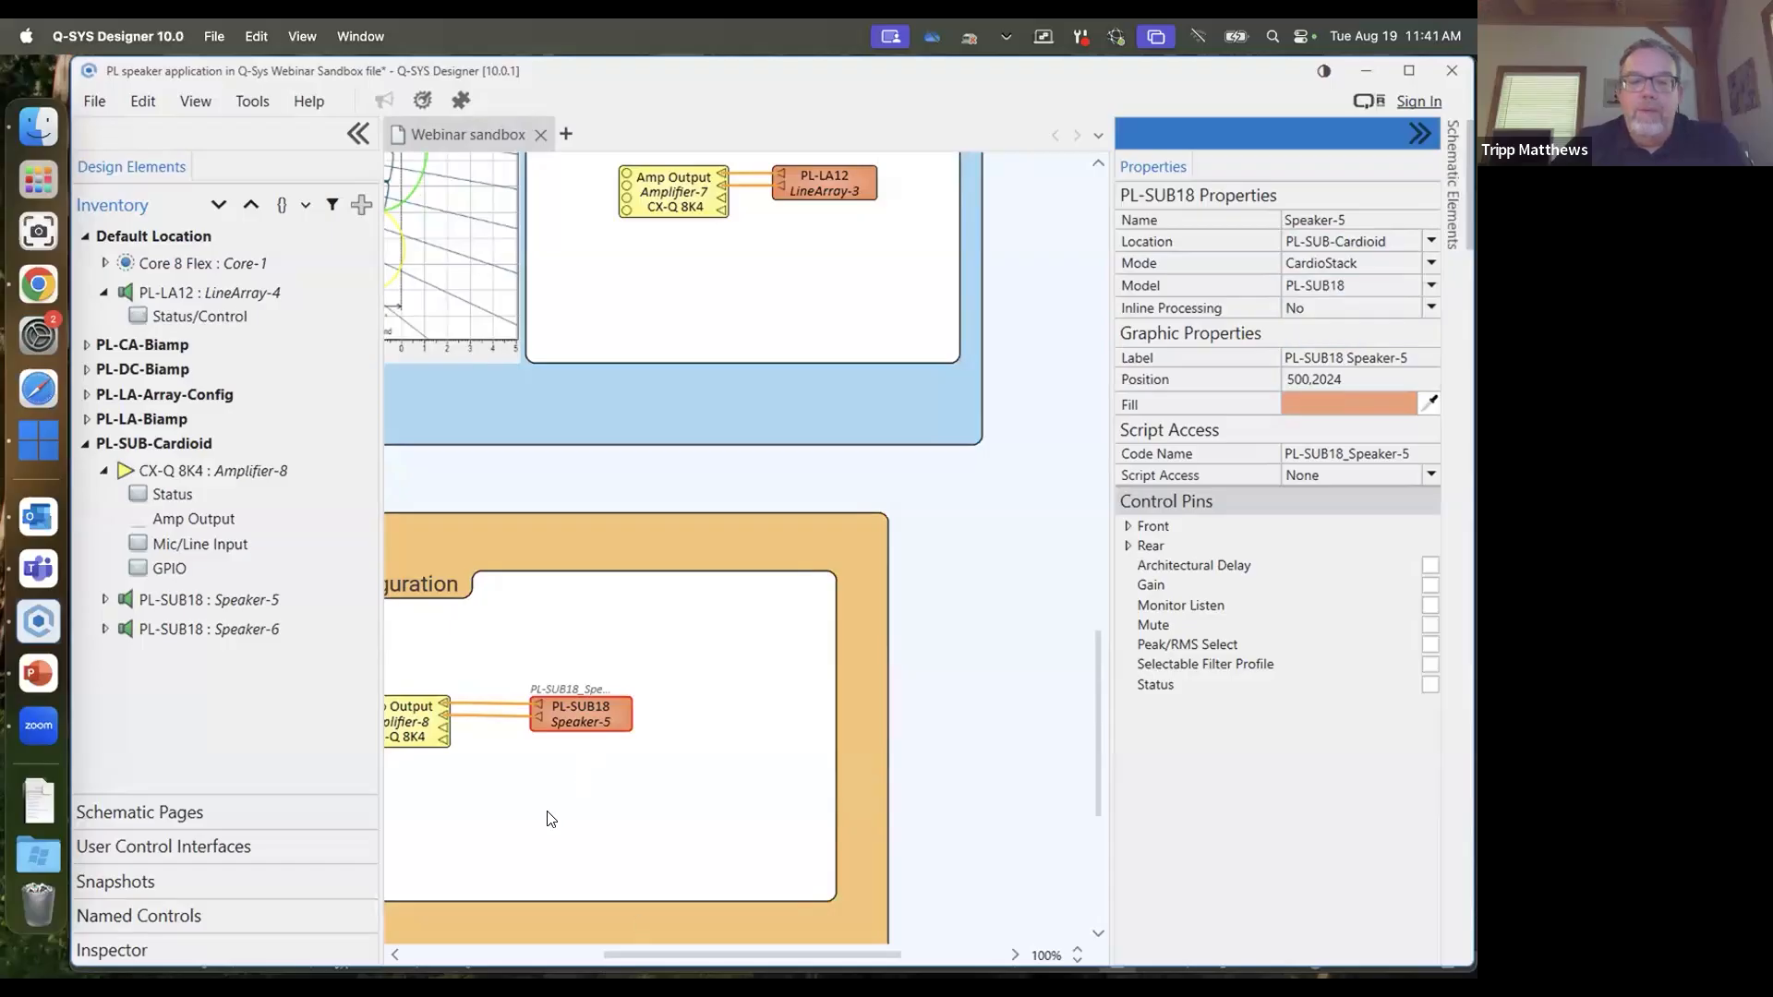
{"action": "left_click", "coordinate": [579, 711]}
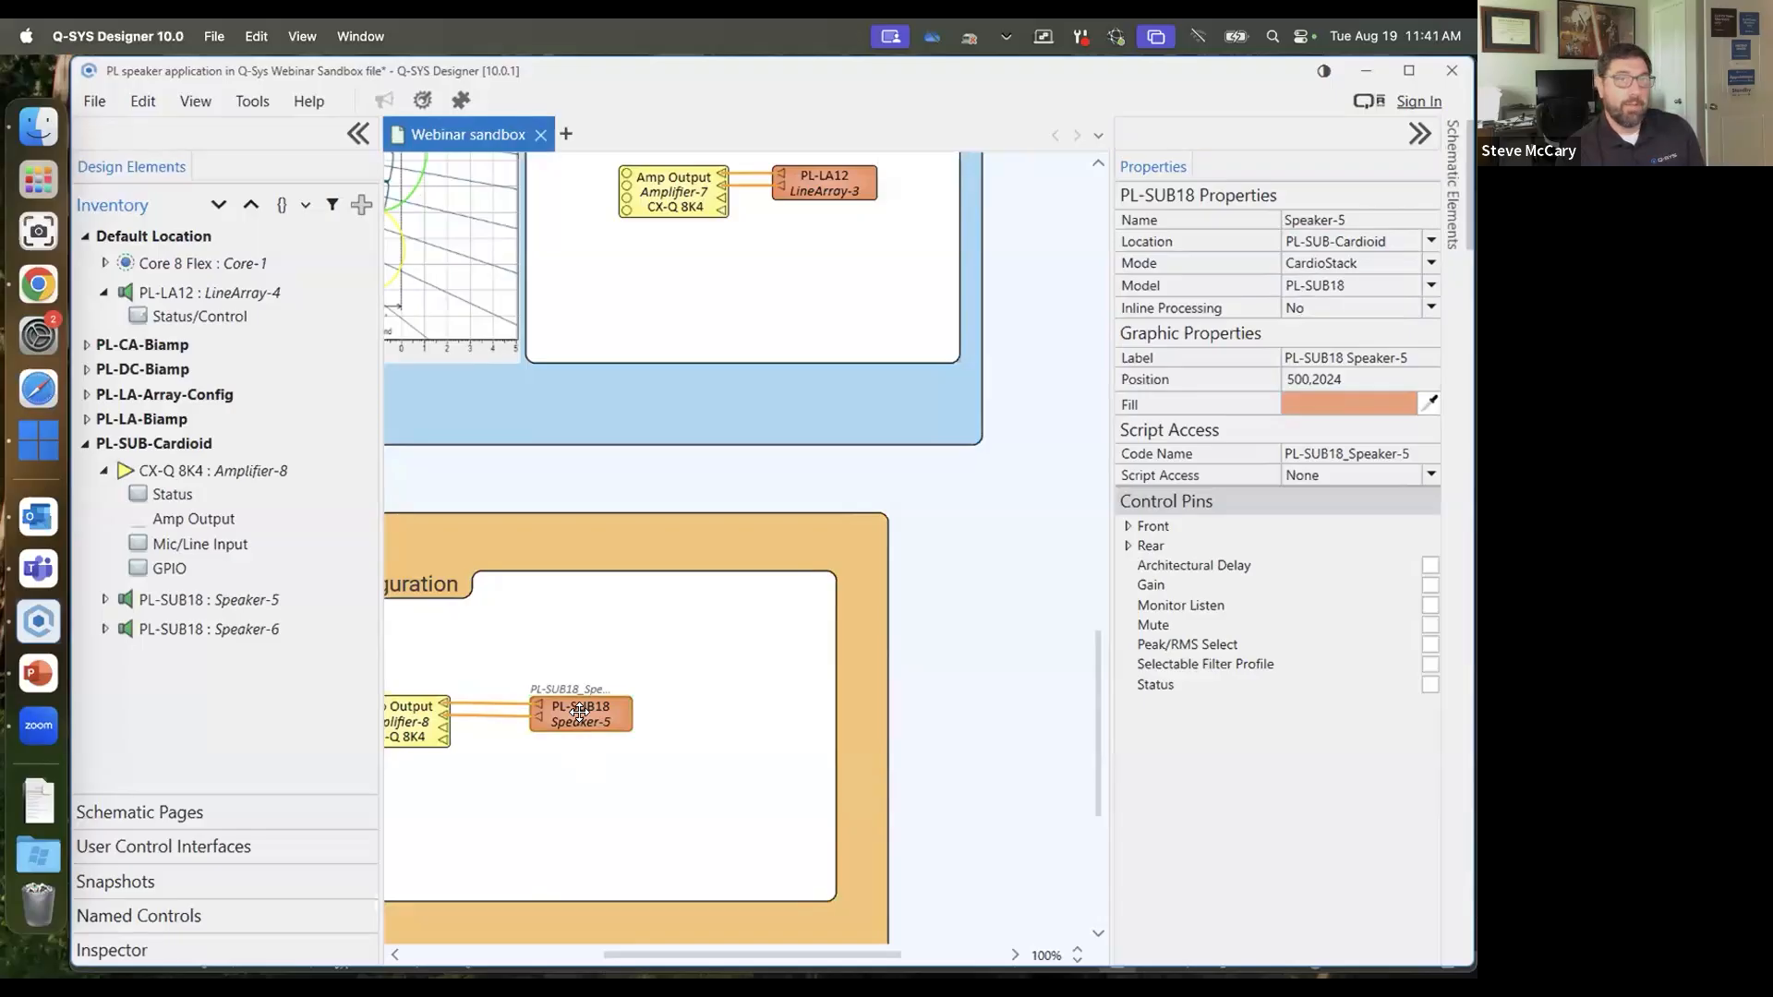
{"action": "left_click", "coordinate": [579, 711]}
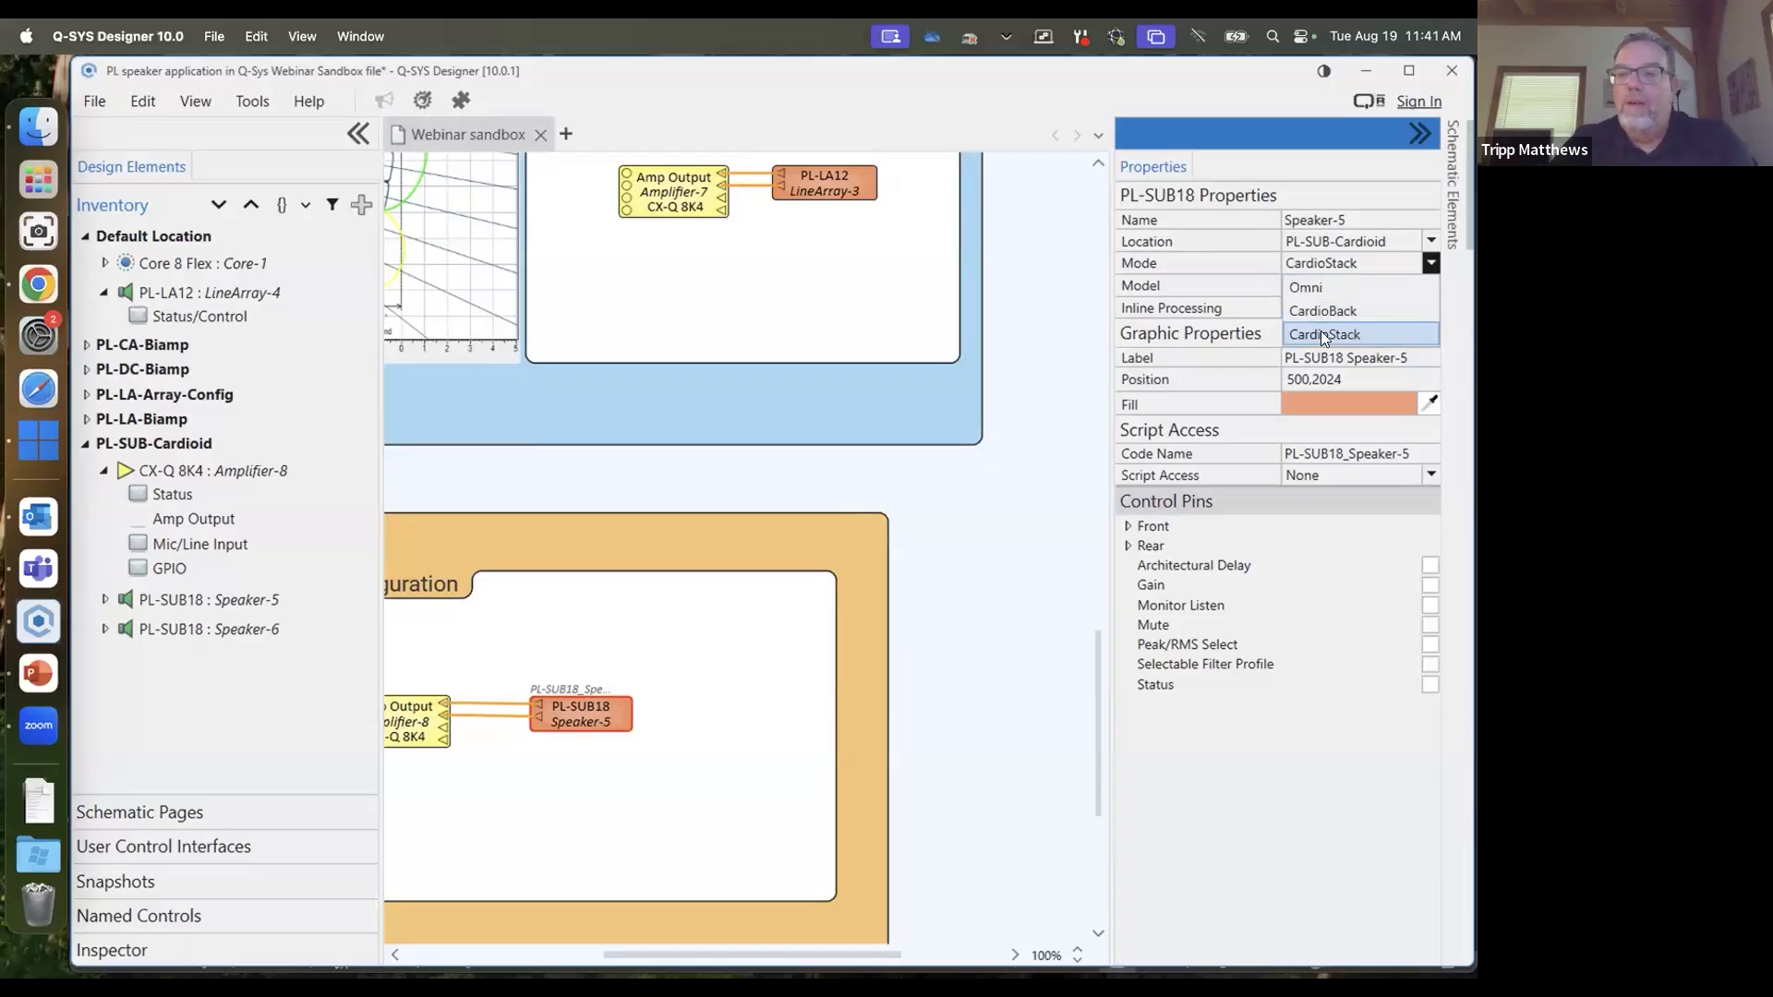
{"action": "left_click", "coordinate": [490, 734]}
{"action": "left_click", "coordinate": [492, 720]}
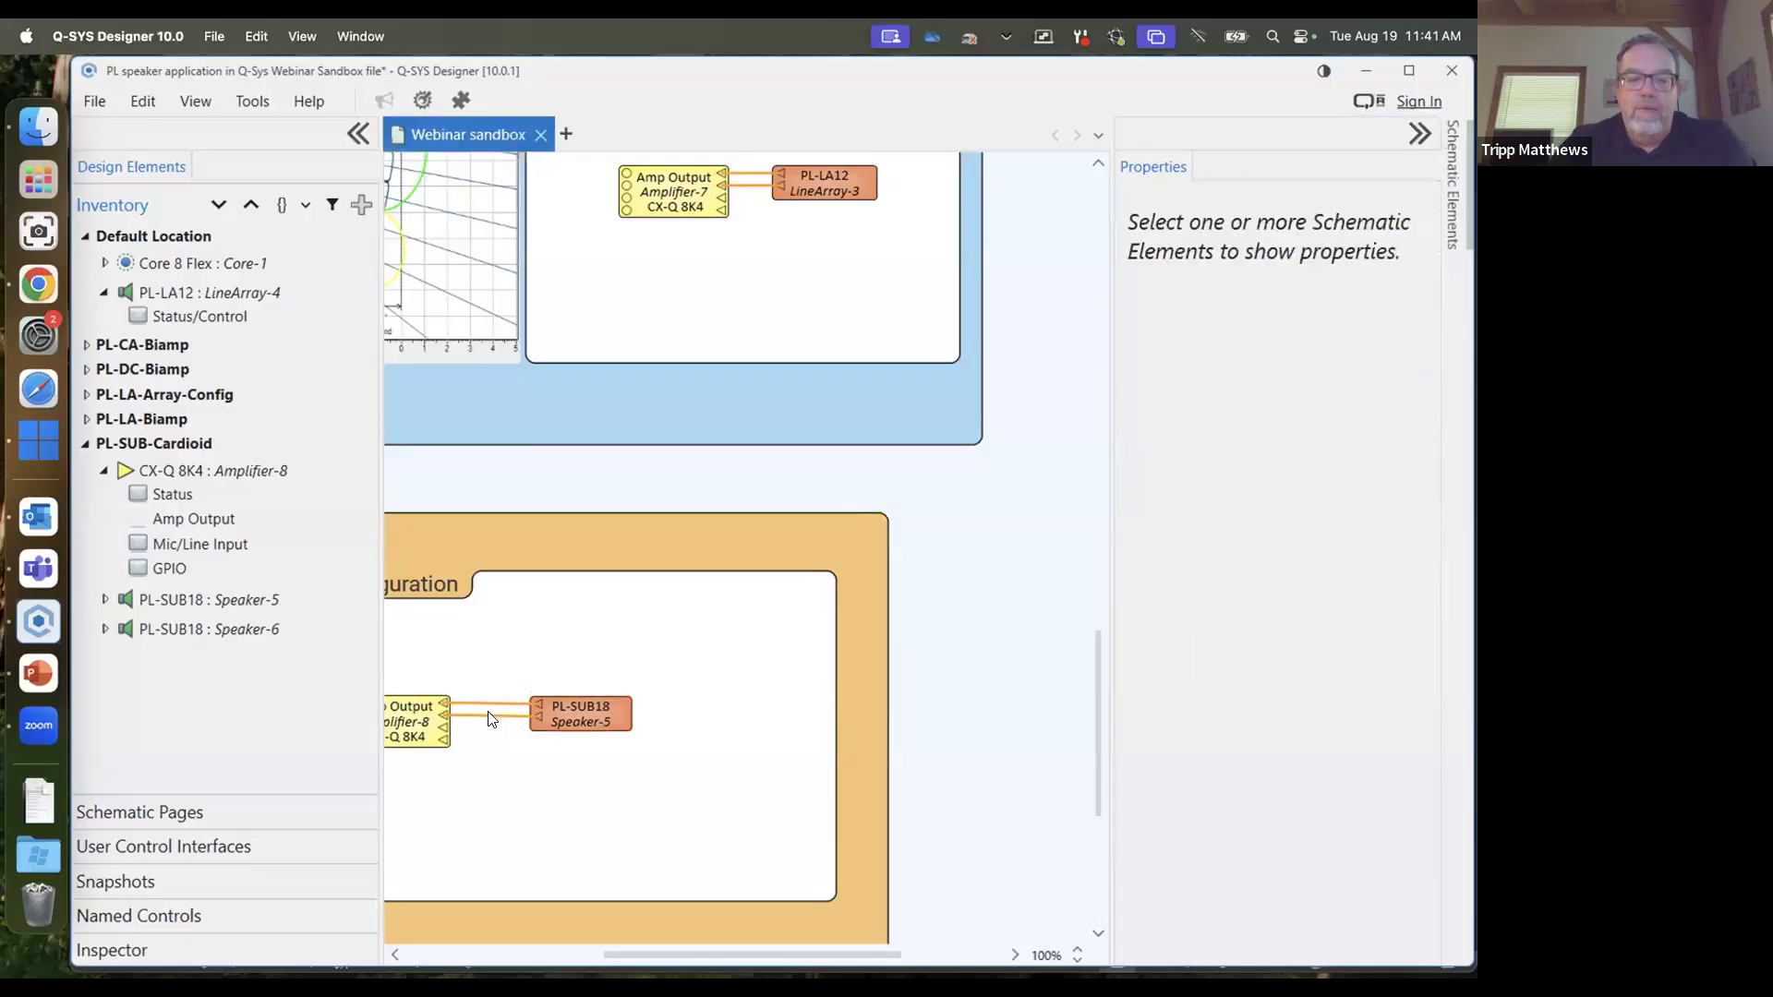
{"action": "left_click", "coordinate": [577, 714]}
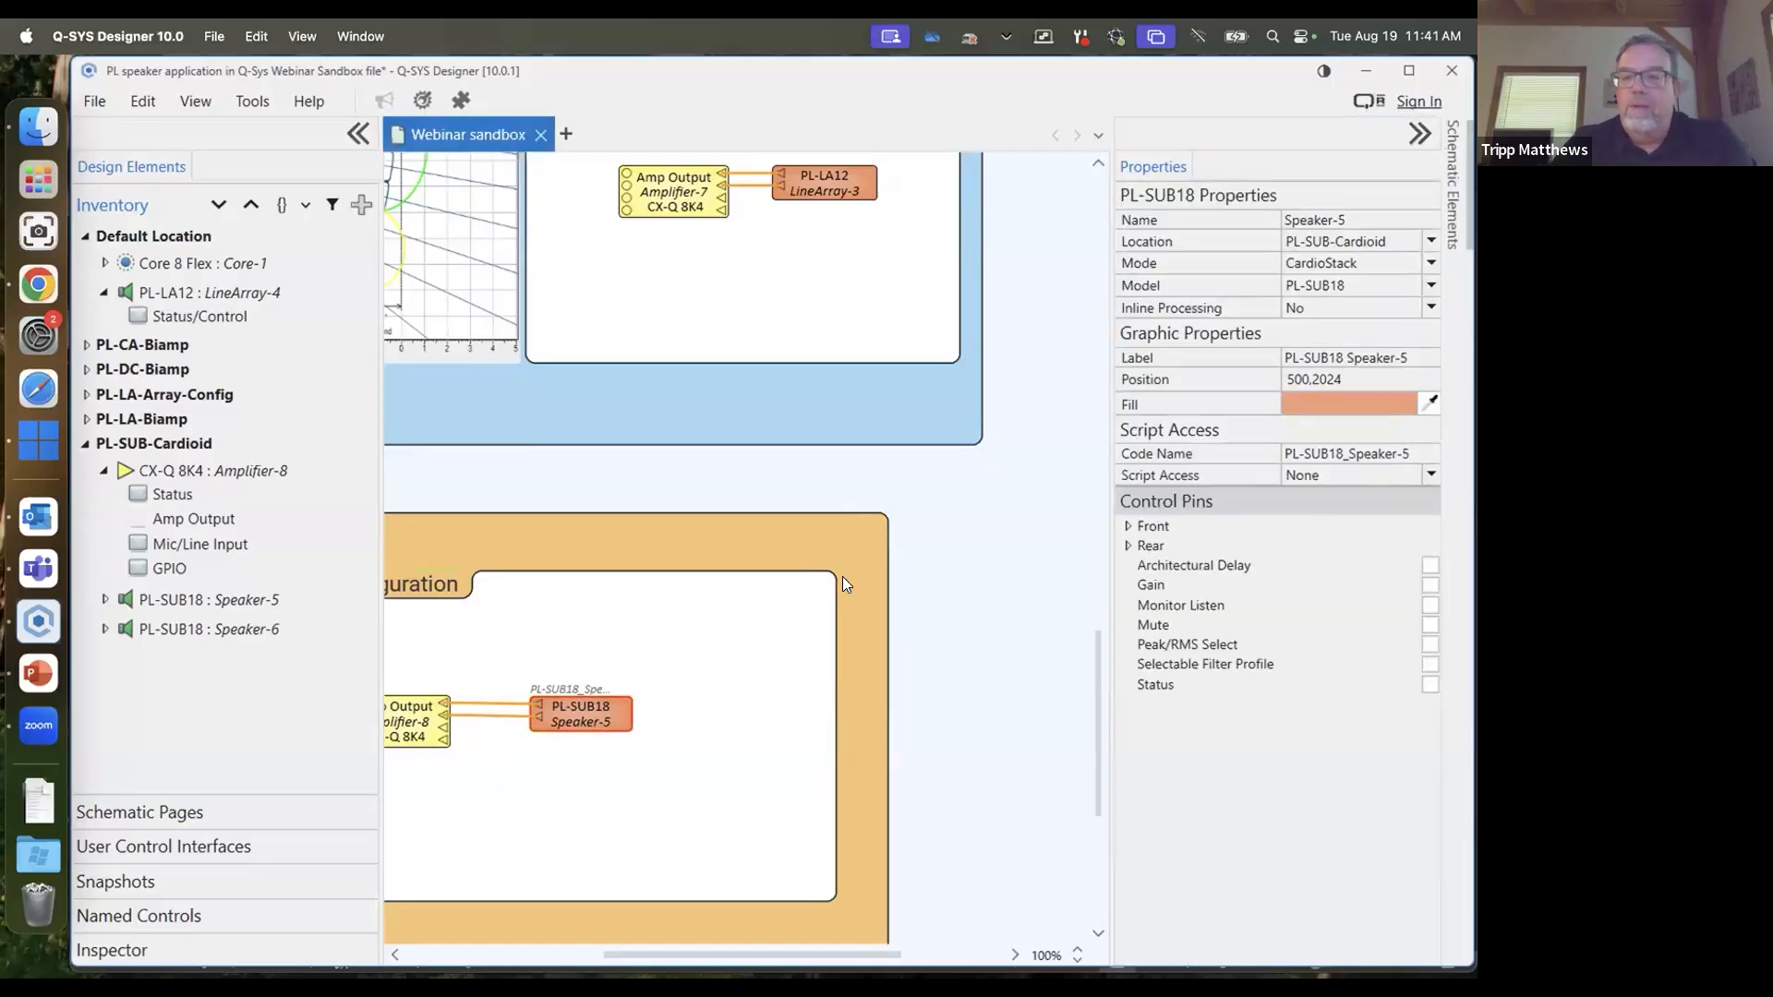
{"action": "left_click", "coordinate": [1429, 265]}
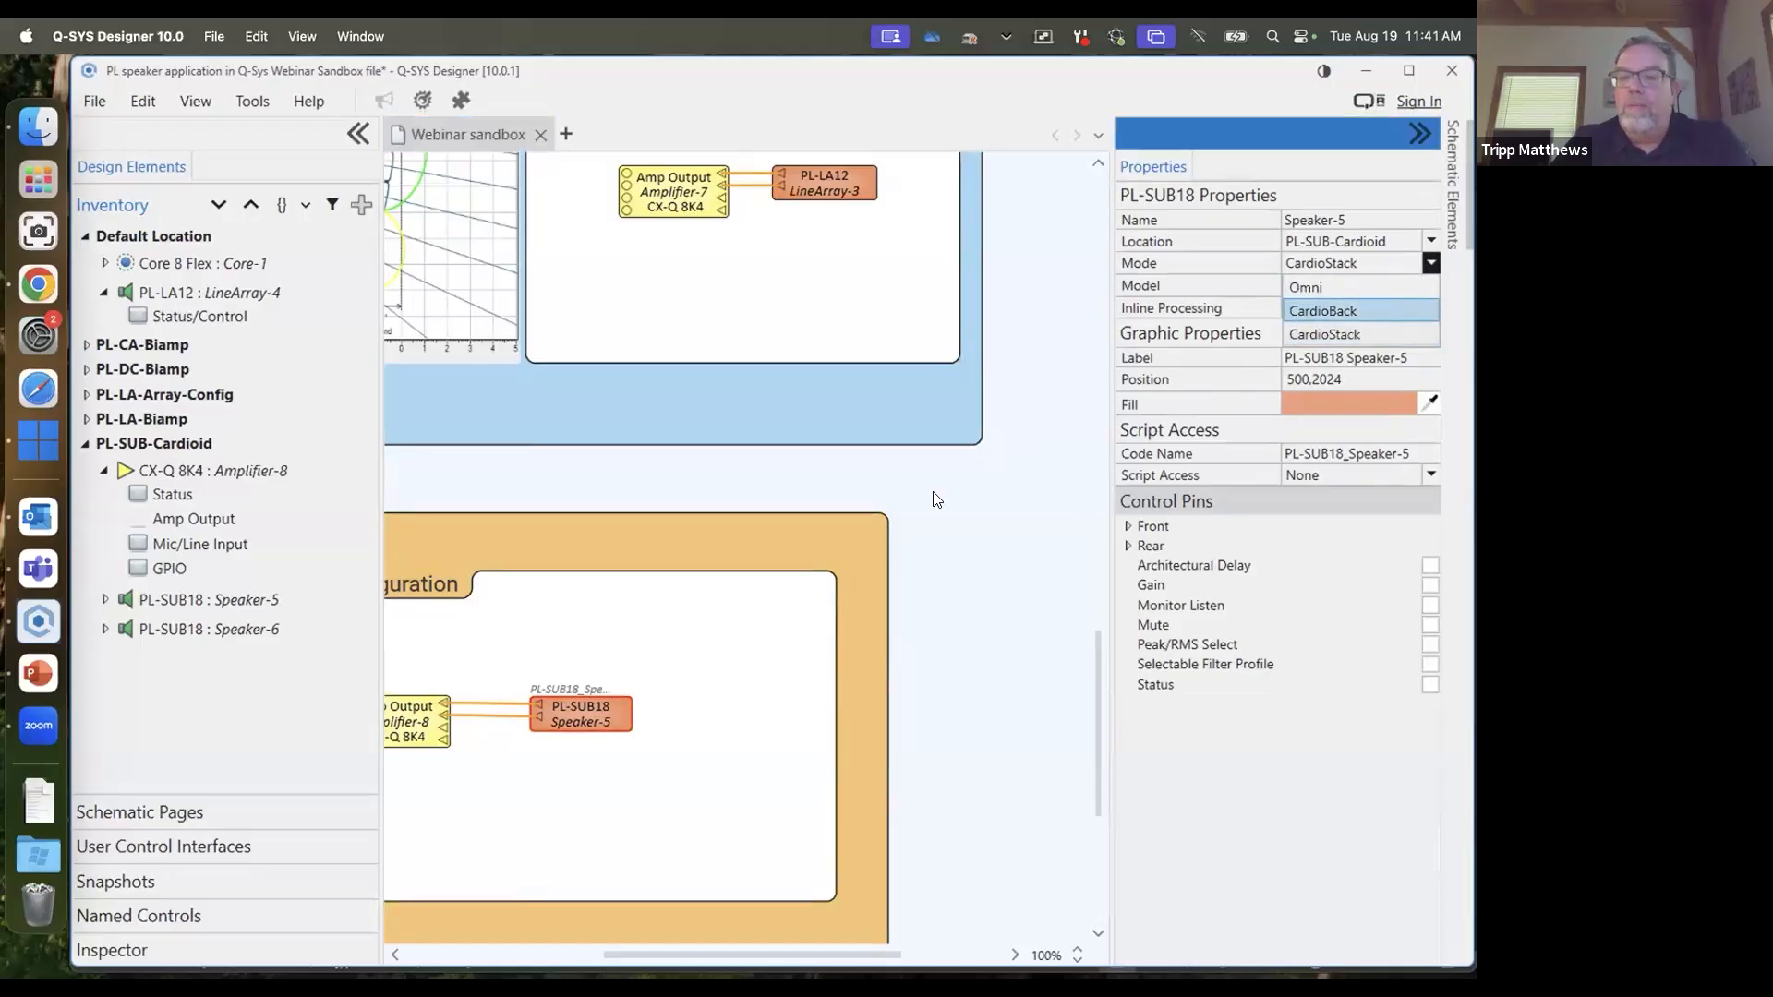
Delete the wired Speaker-5 block and place fresh PL-SUB18 Speaker-5 and Speaker-6 Status/Control blocks, one above the other, beside Amplifier-8
{"action": "left_click", "coordinate": [565, 709]}
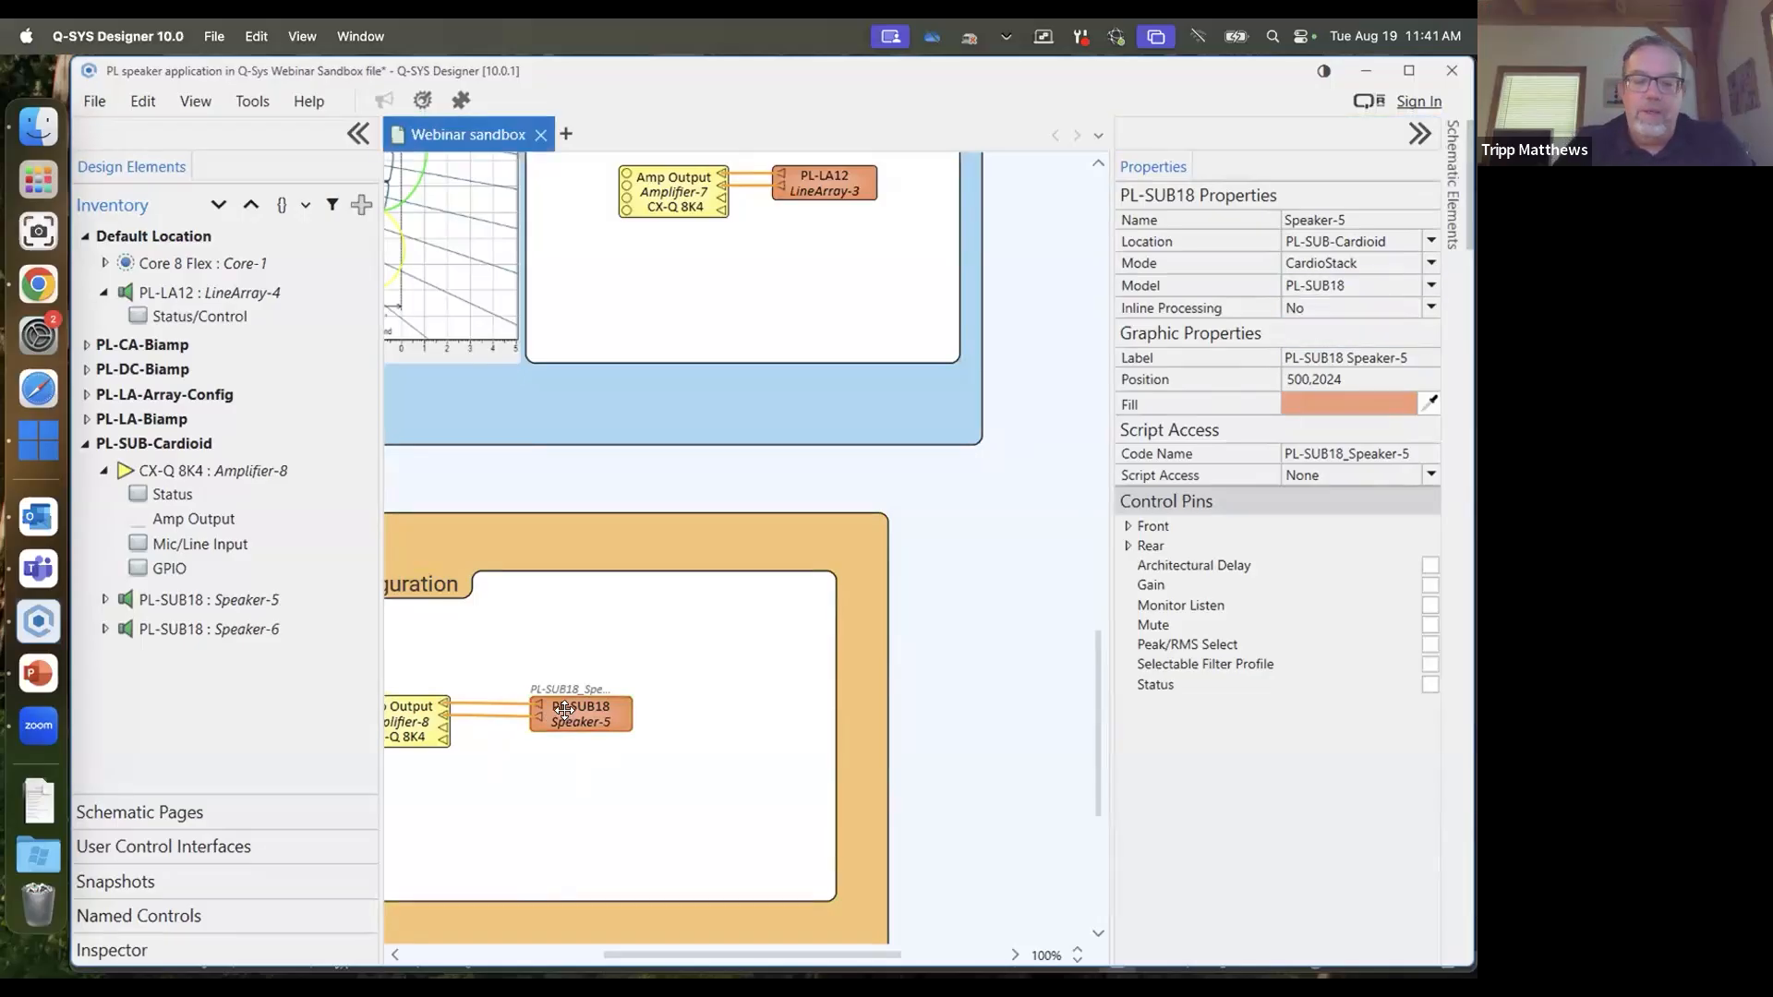
{"action": "key", "text": "Delete"}
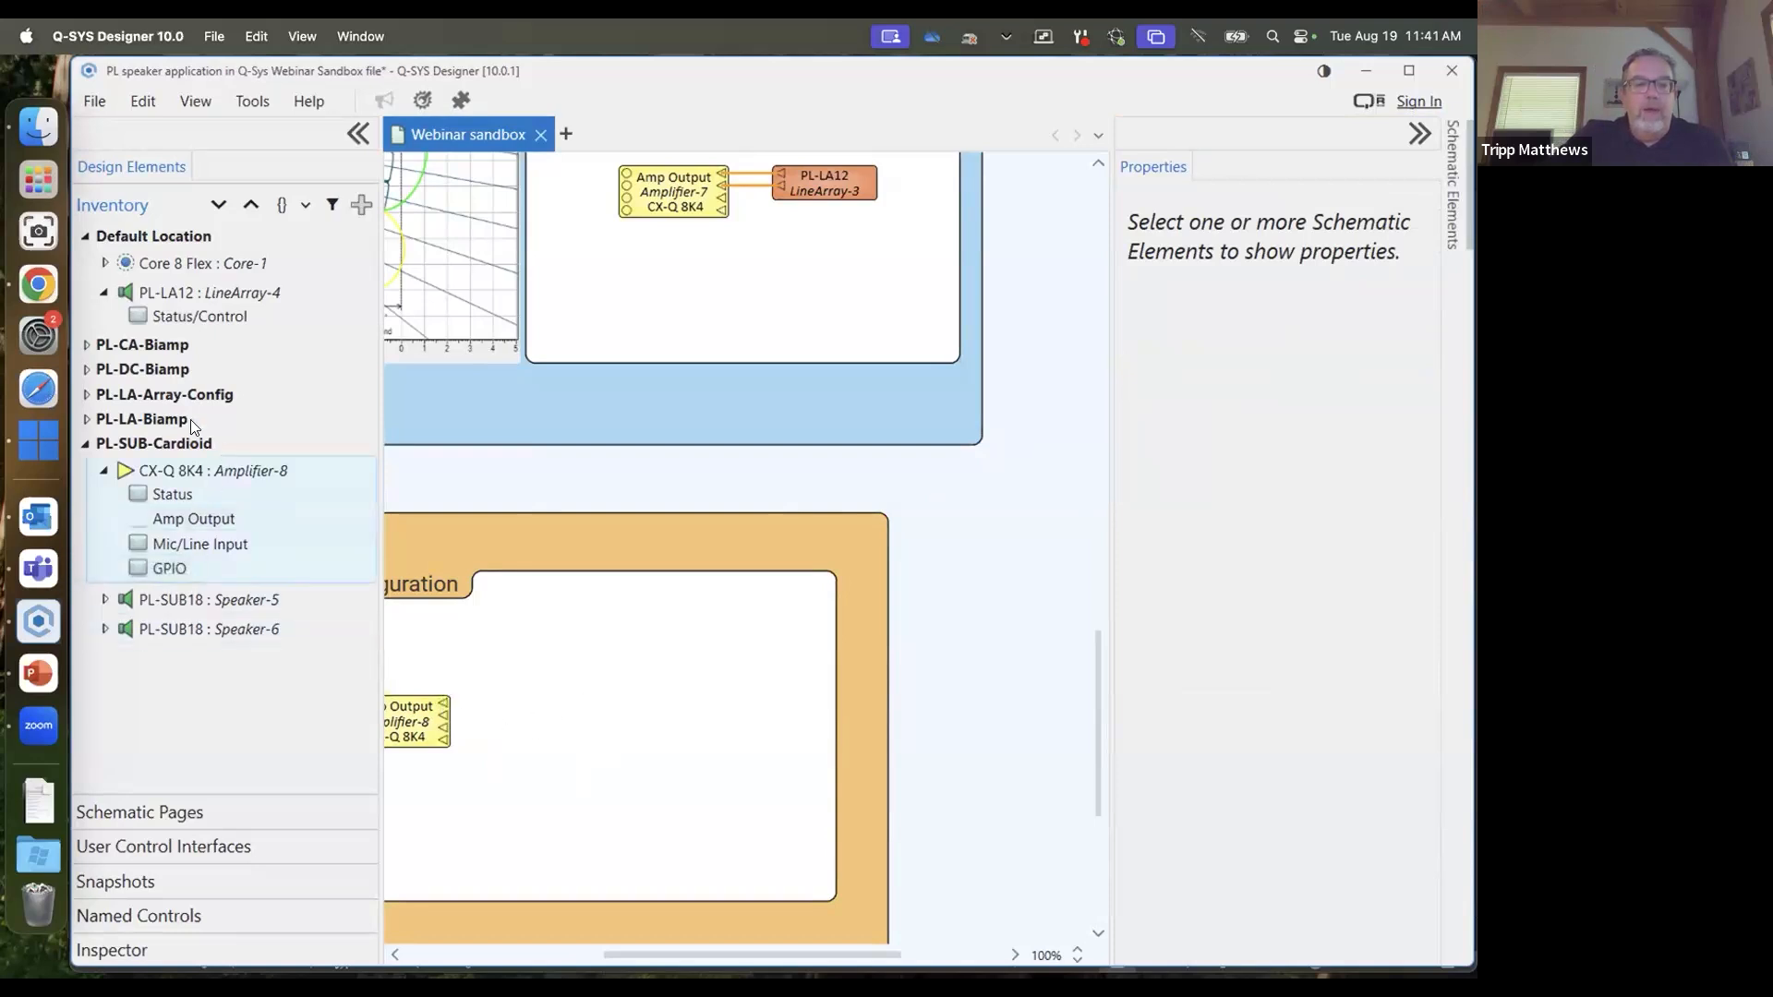
{"action": "left_click", "coordinate": [105, 473]}
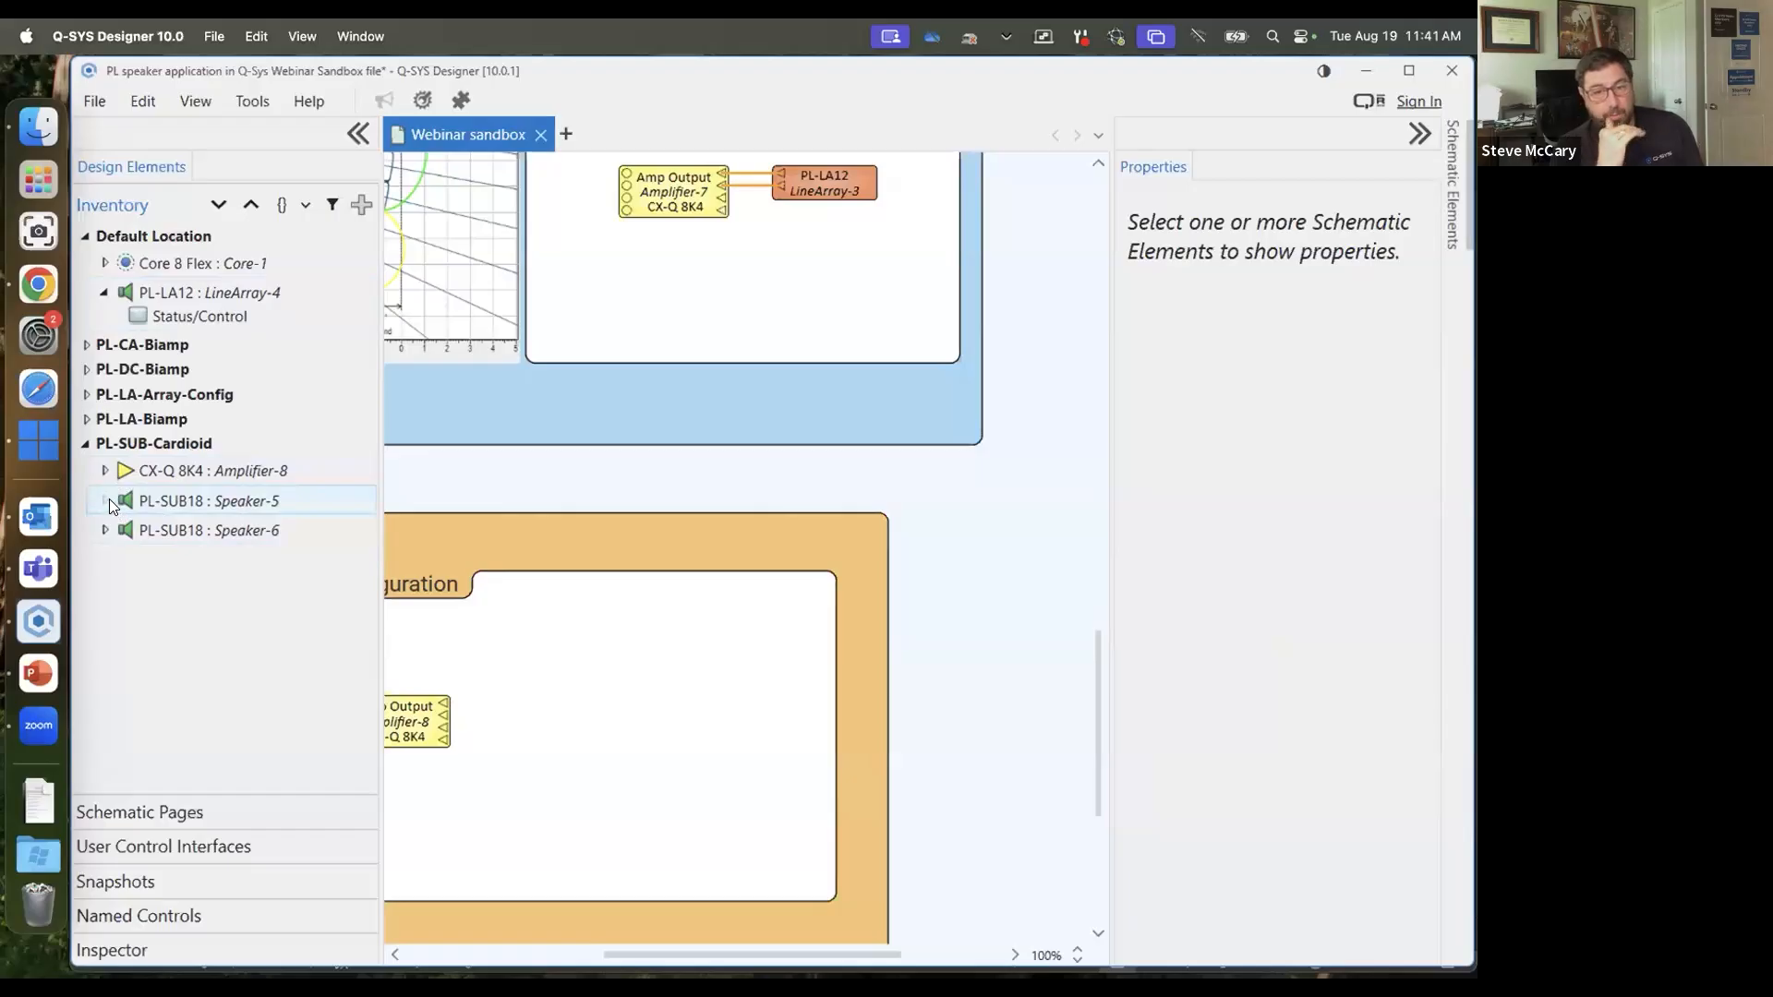
{"action": "left_click", "coordinate": [105, 501]}
{"action": "left_click_drag", "start_coordinate": [519, 687], "coordinate": [578, 702]}
{"action": "left_click", "coordinate": [105, 554]}
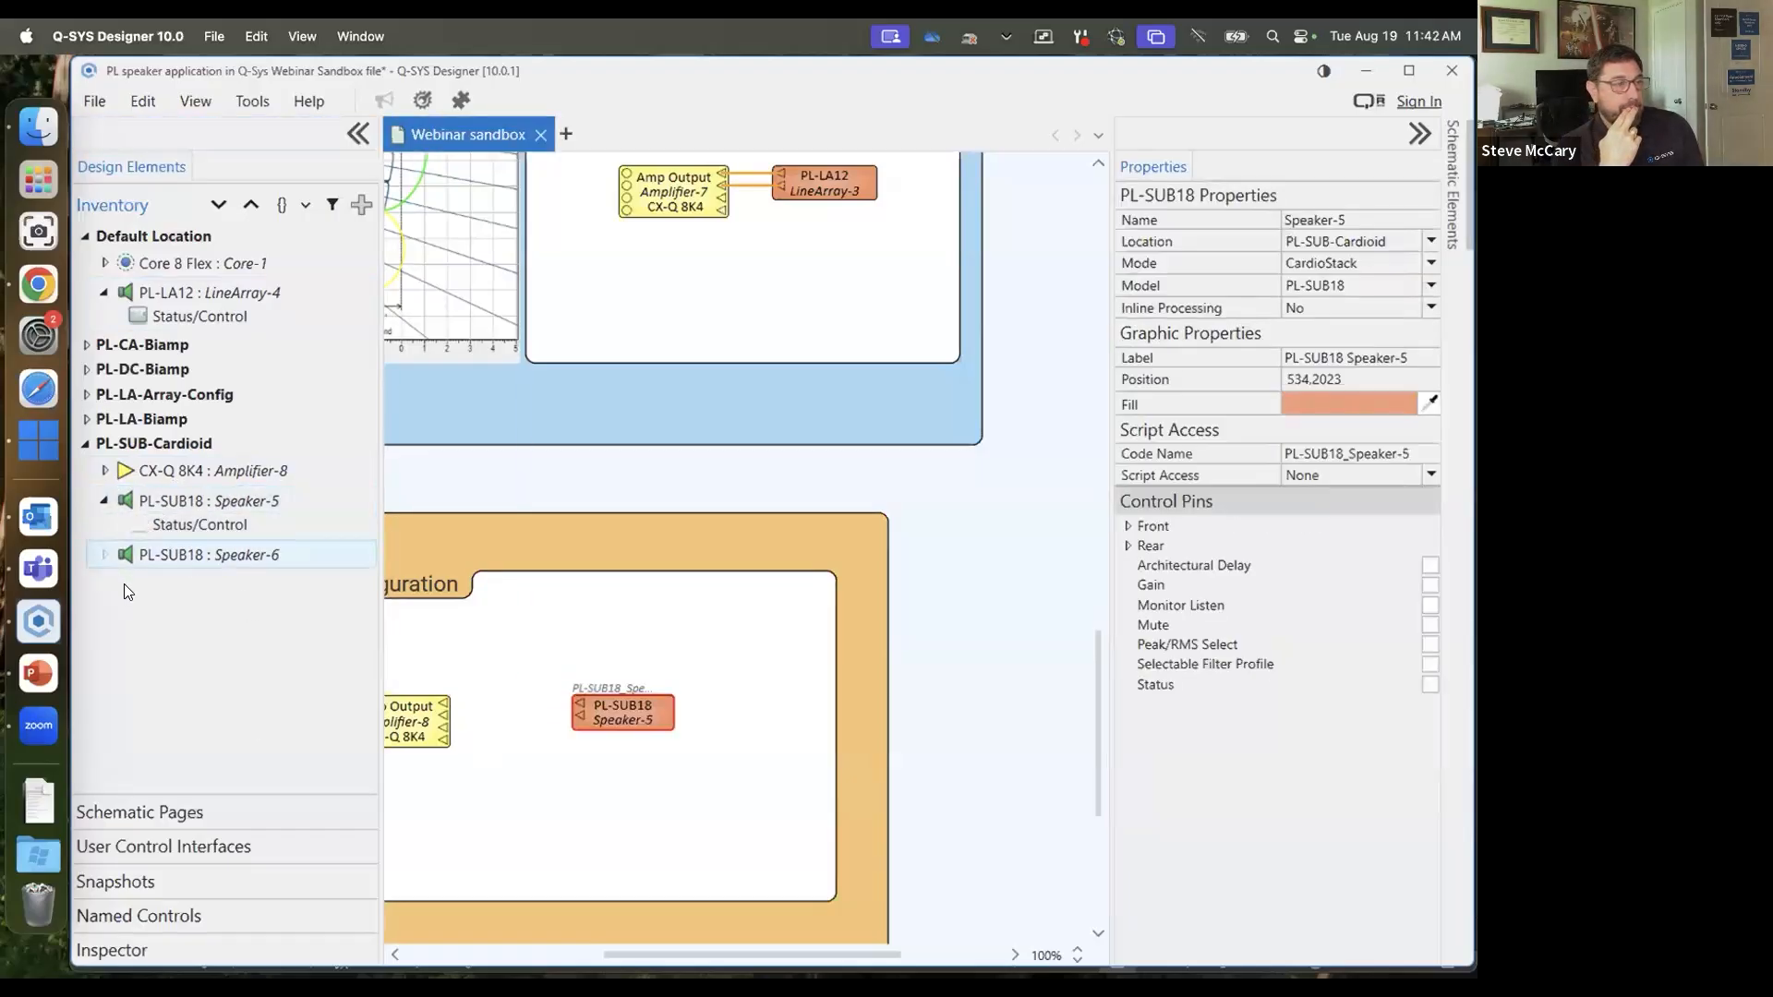
{"action": "left_click_drag", "start_coordinate": [137, 576], "coordinate": [628, 780]}
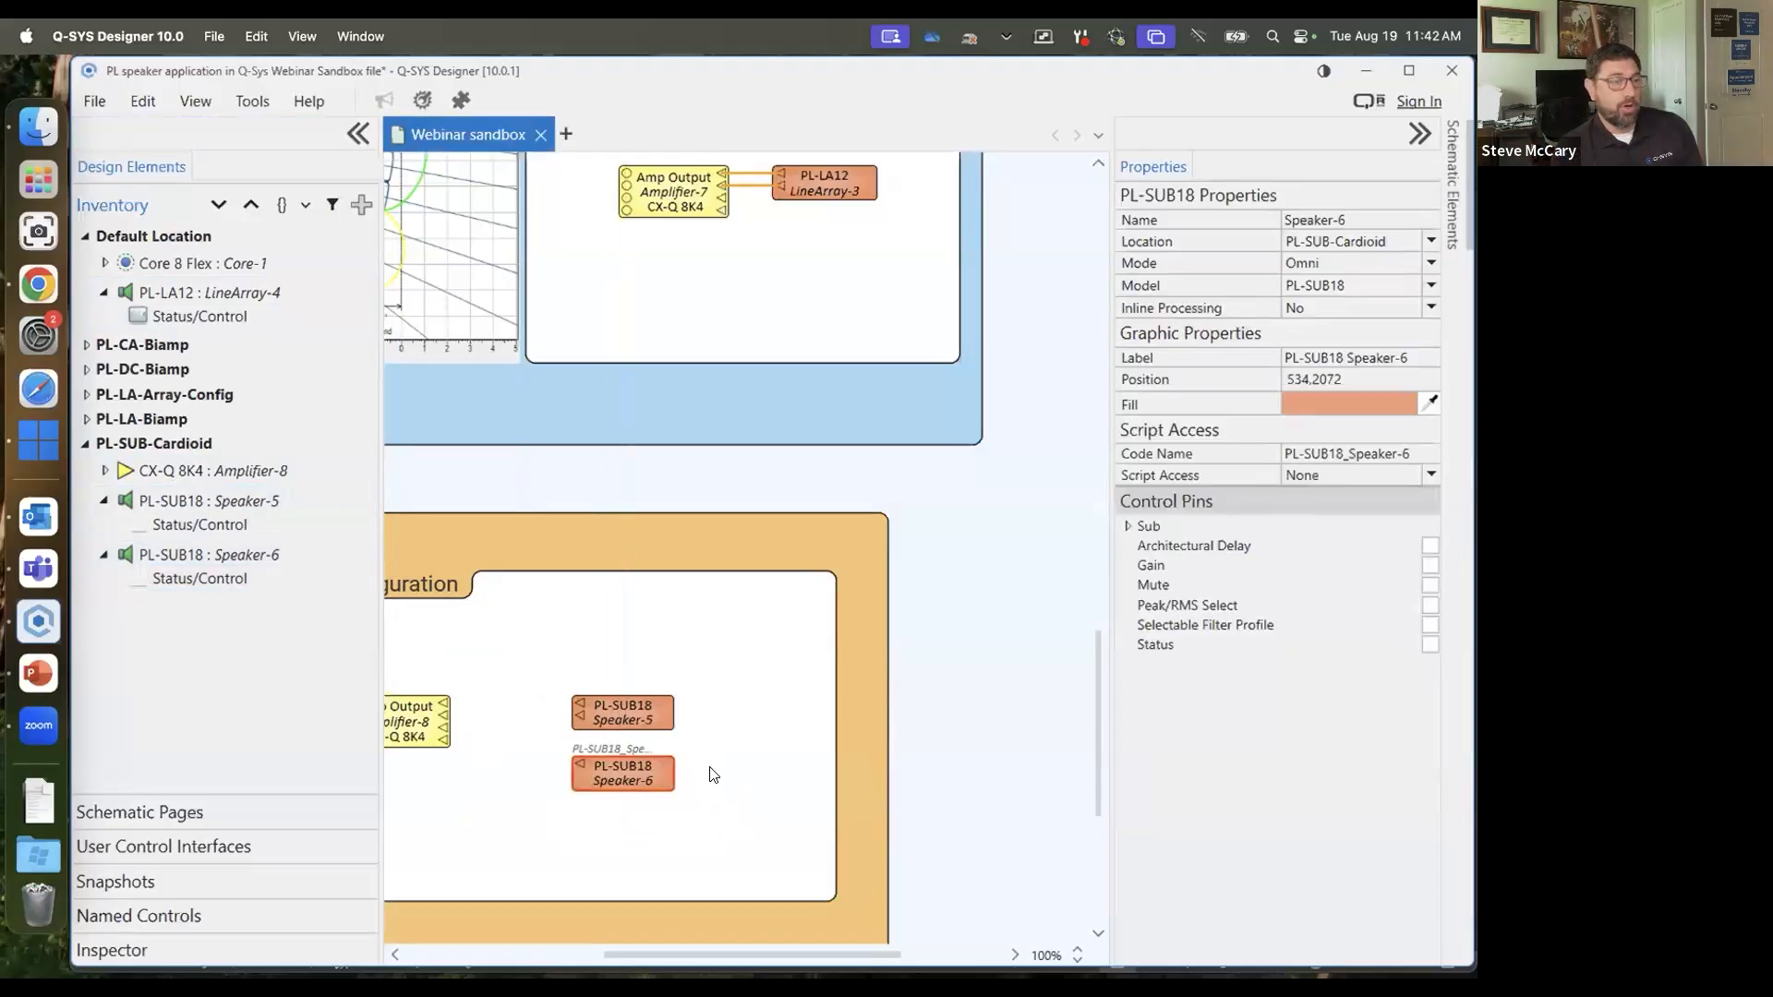
Set the Mode of the newly placed Speaker-5 block to CardioBack
{"action": "left_click", "coordinate": [623, 713]}
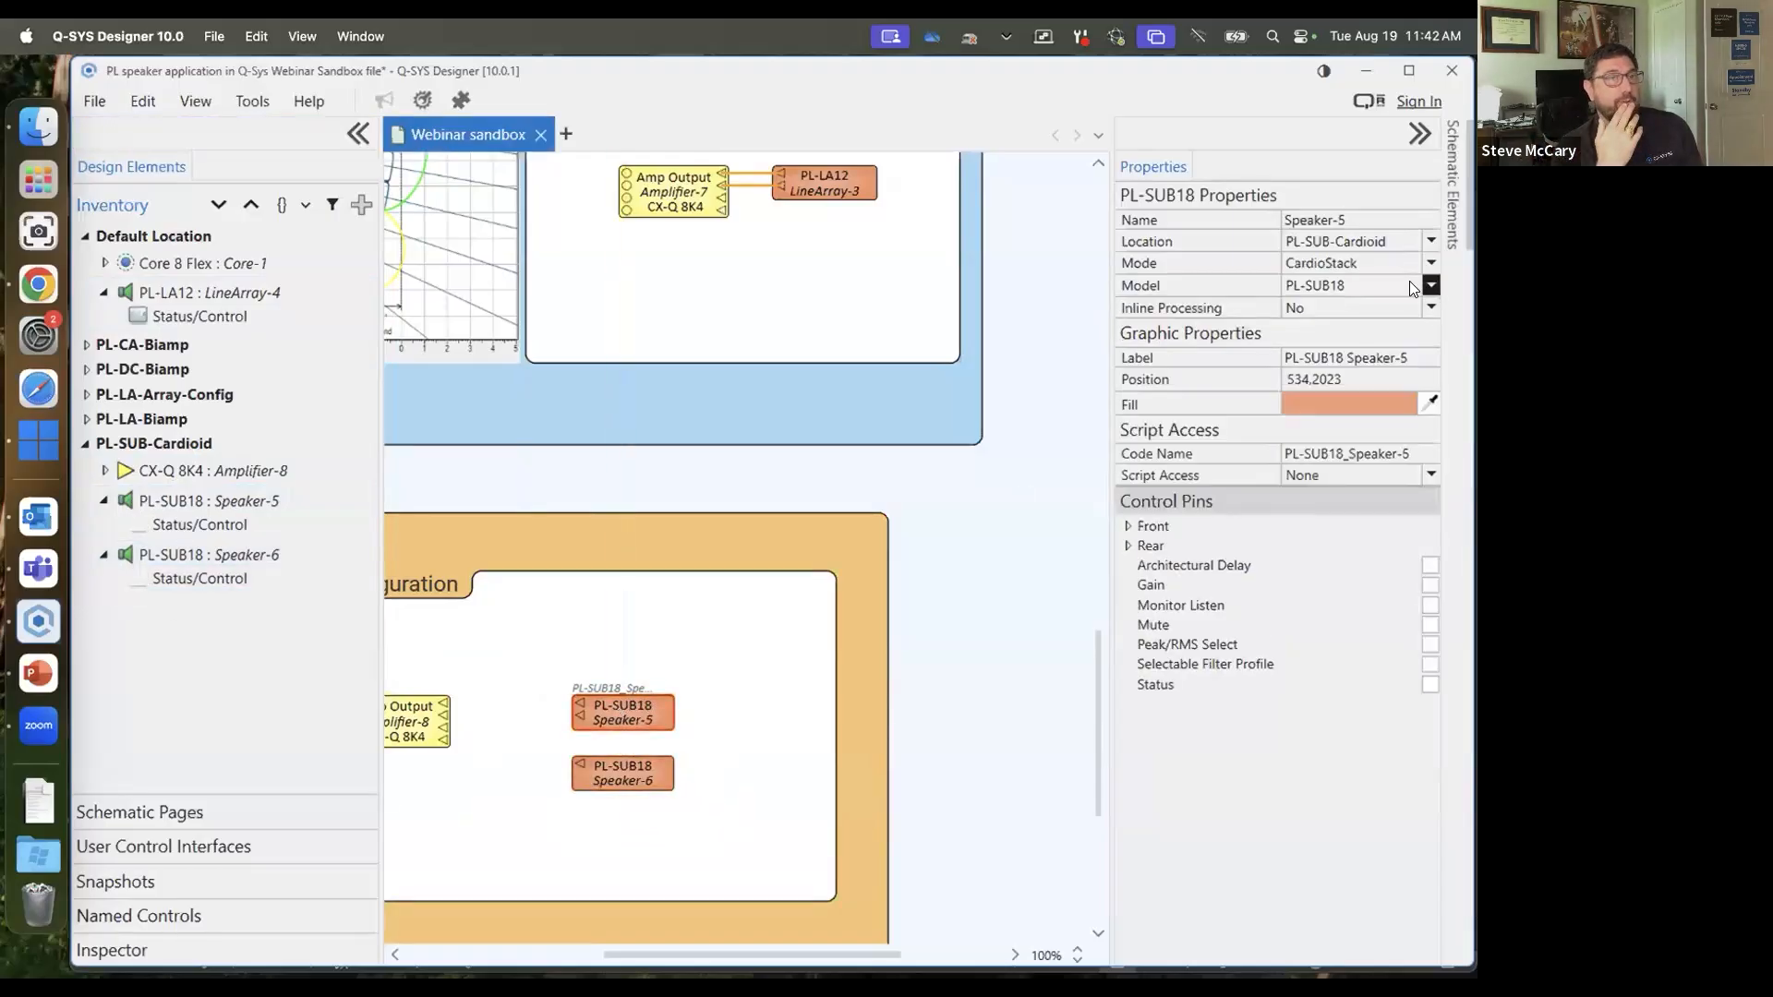
{"action": "left_click", "coordinate": [1426, 265]}
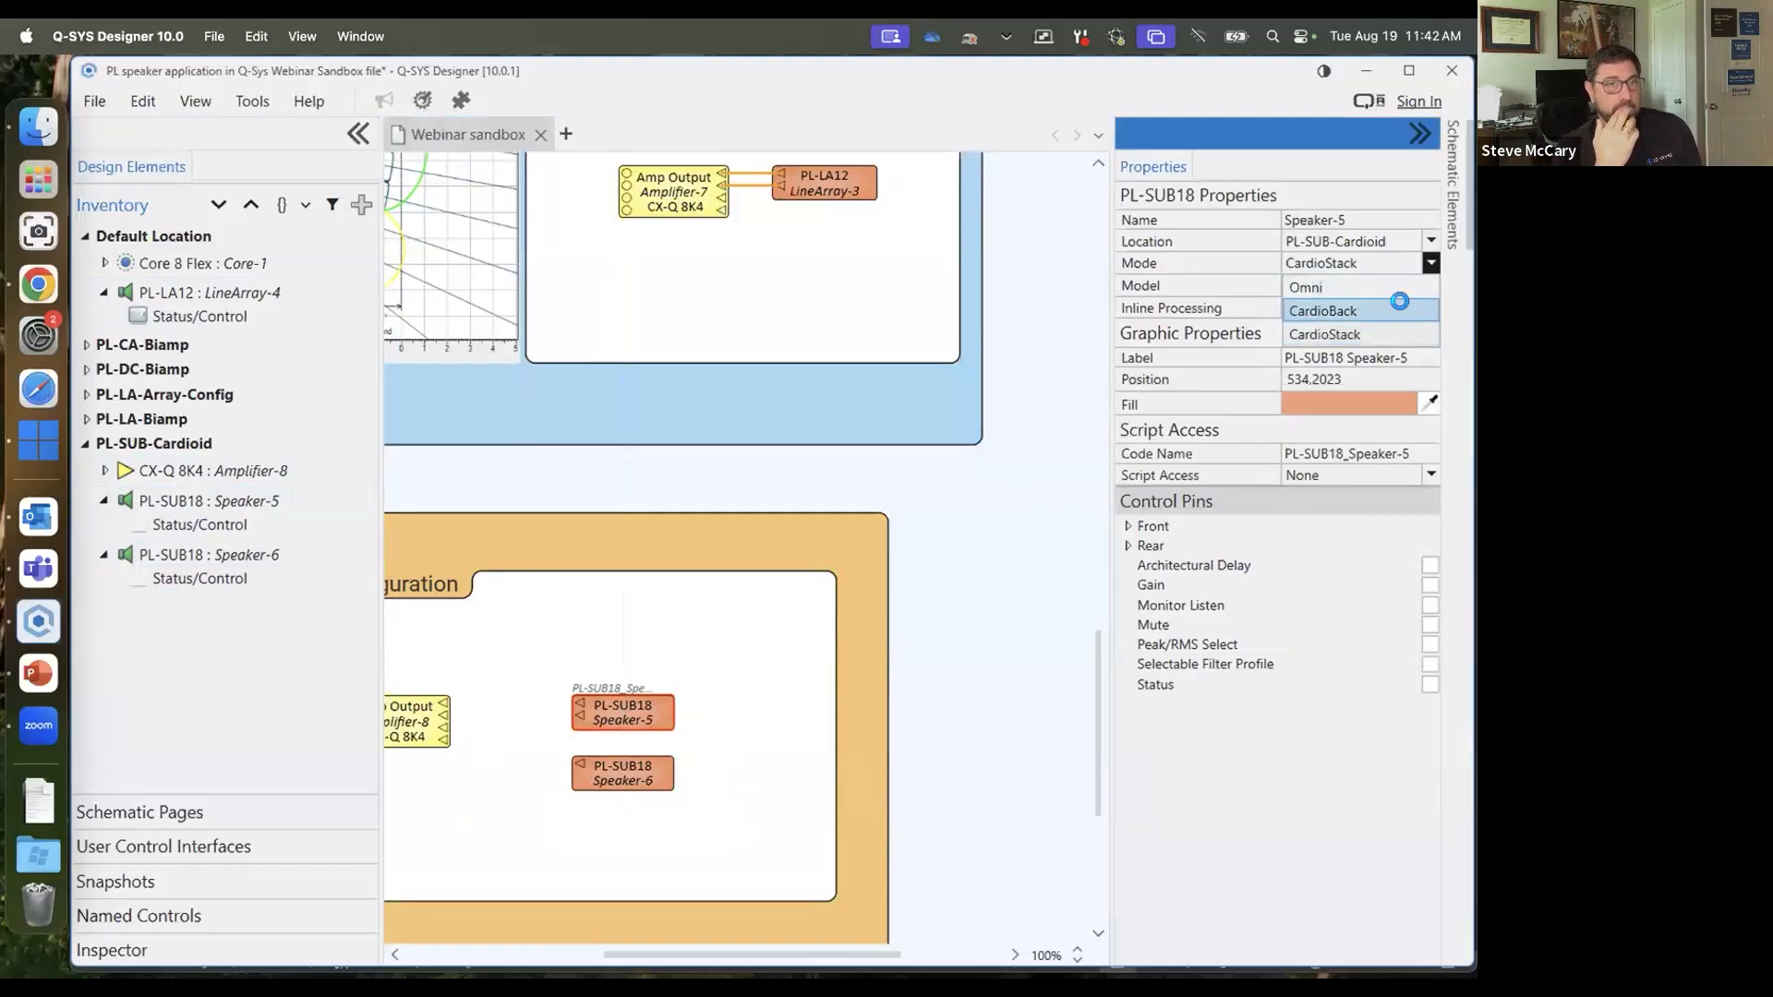
{"action": "left_click", "coordinate": [1402, 309]}
{"action": "left_click", "coordinate": [1427, 265]}
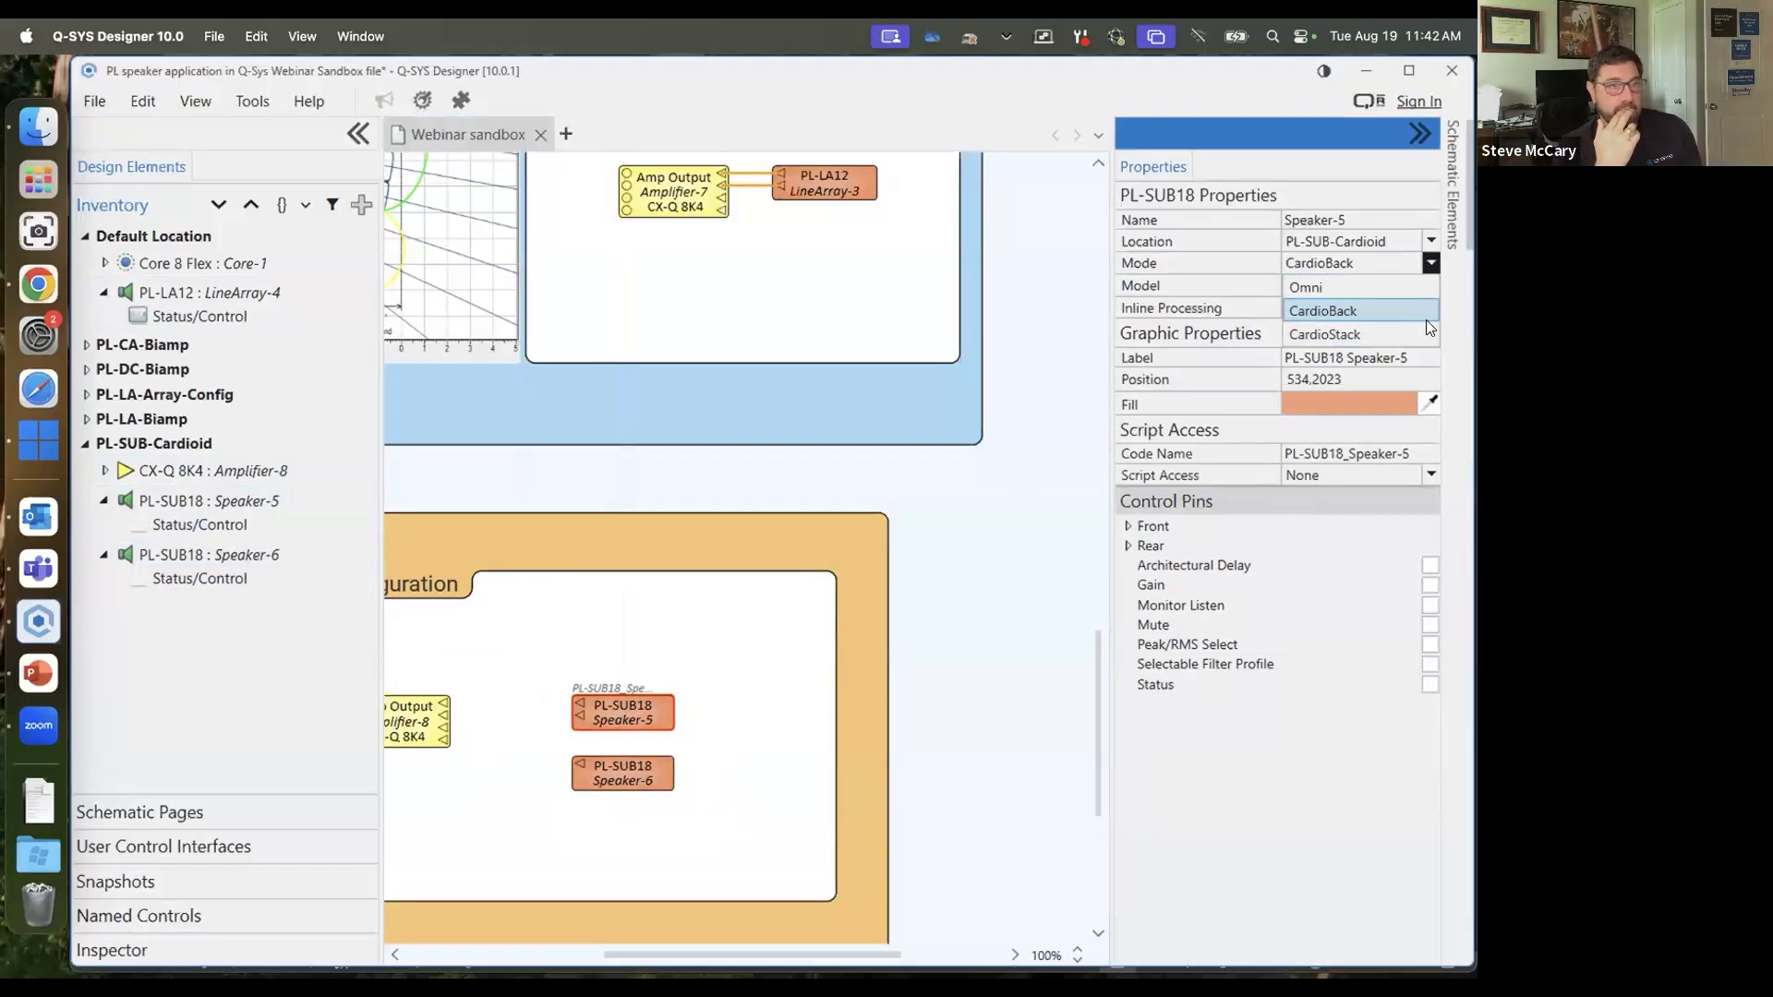
Set the Mode of the newly placed Speaker-5 block to Omni
{"action": "left_click", "coordinate": [633, 709]}
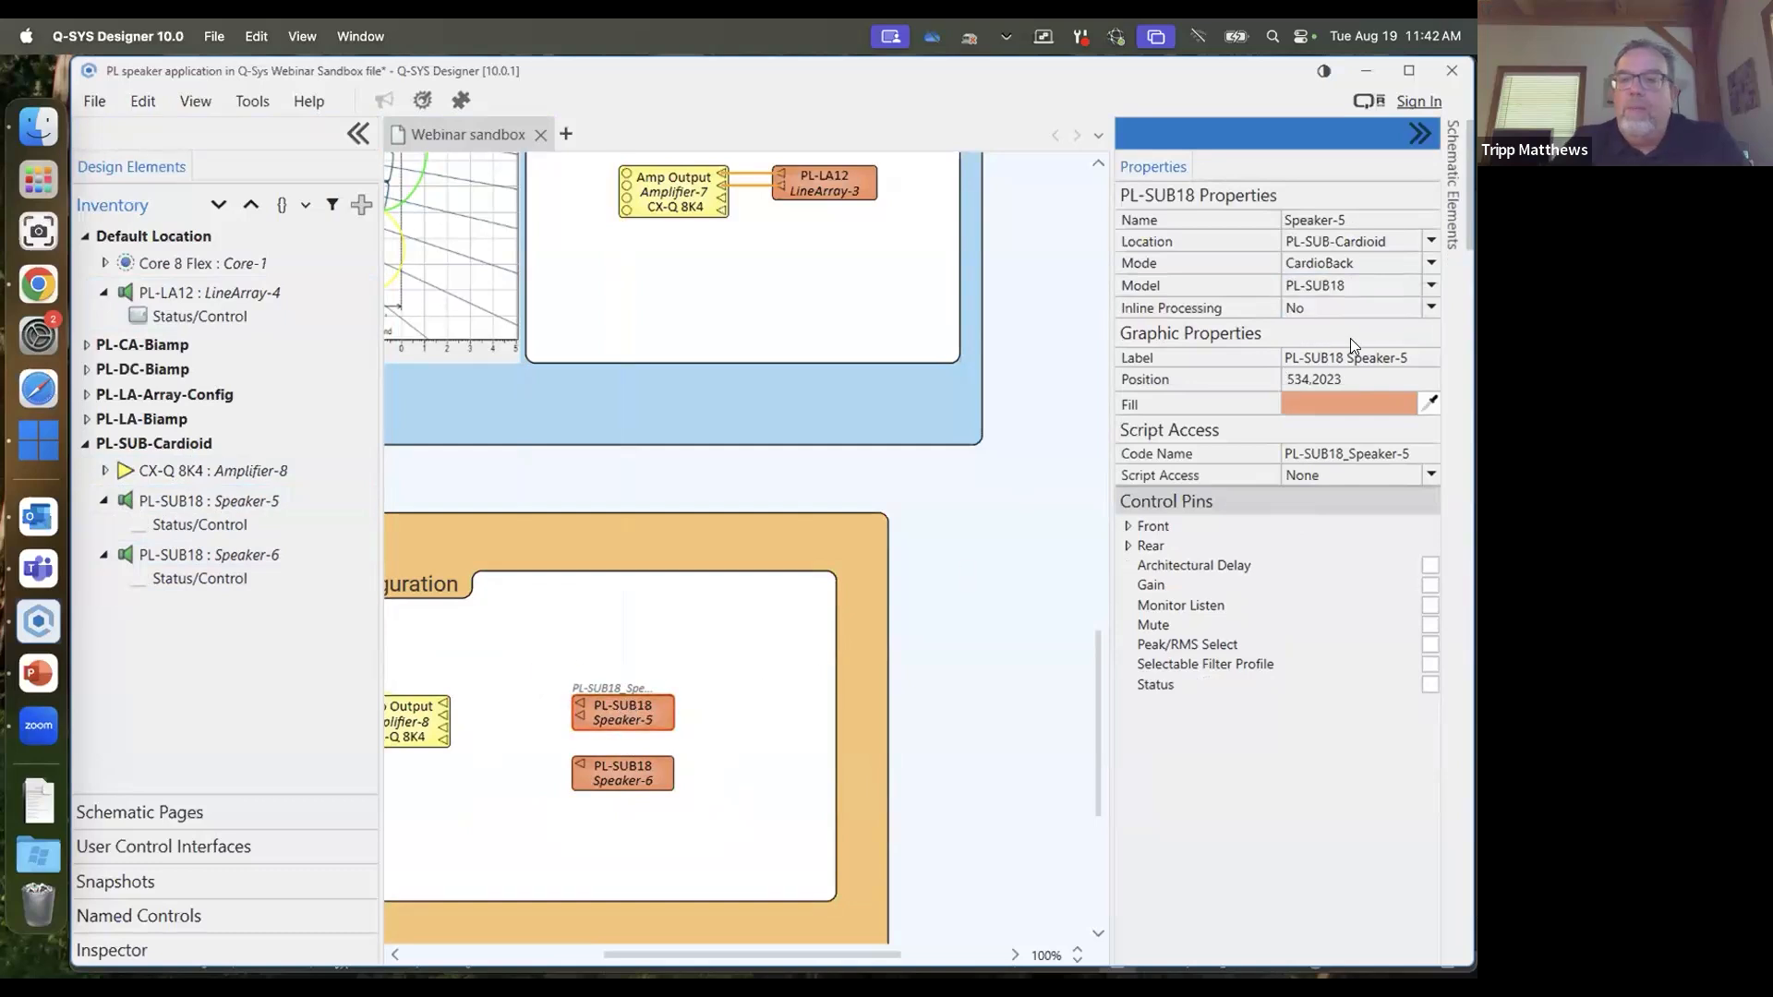
{"action": "left_click", "coordinate": [1429, 264]}
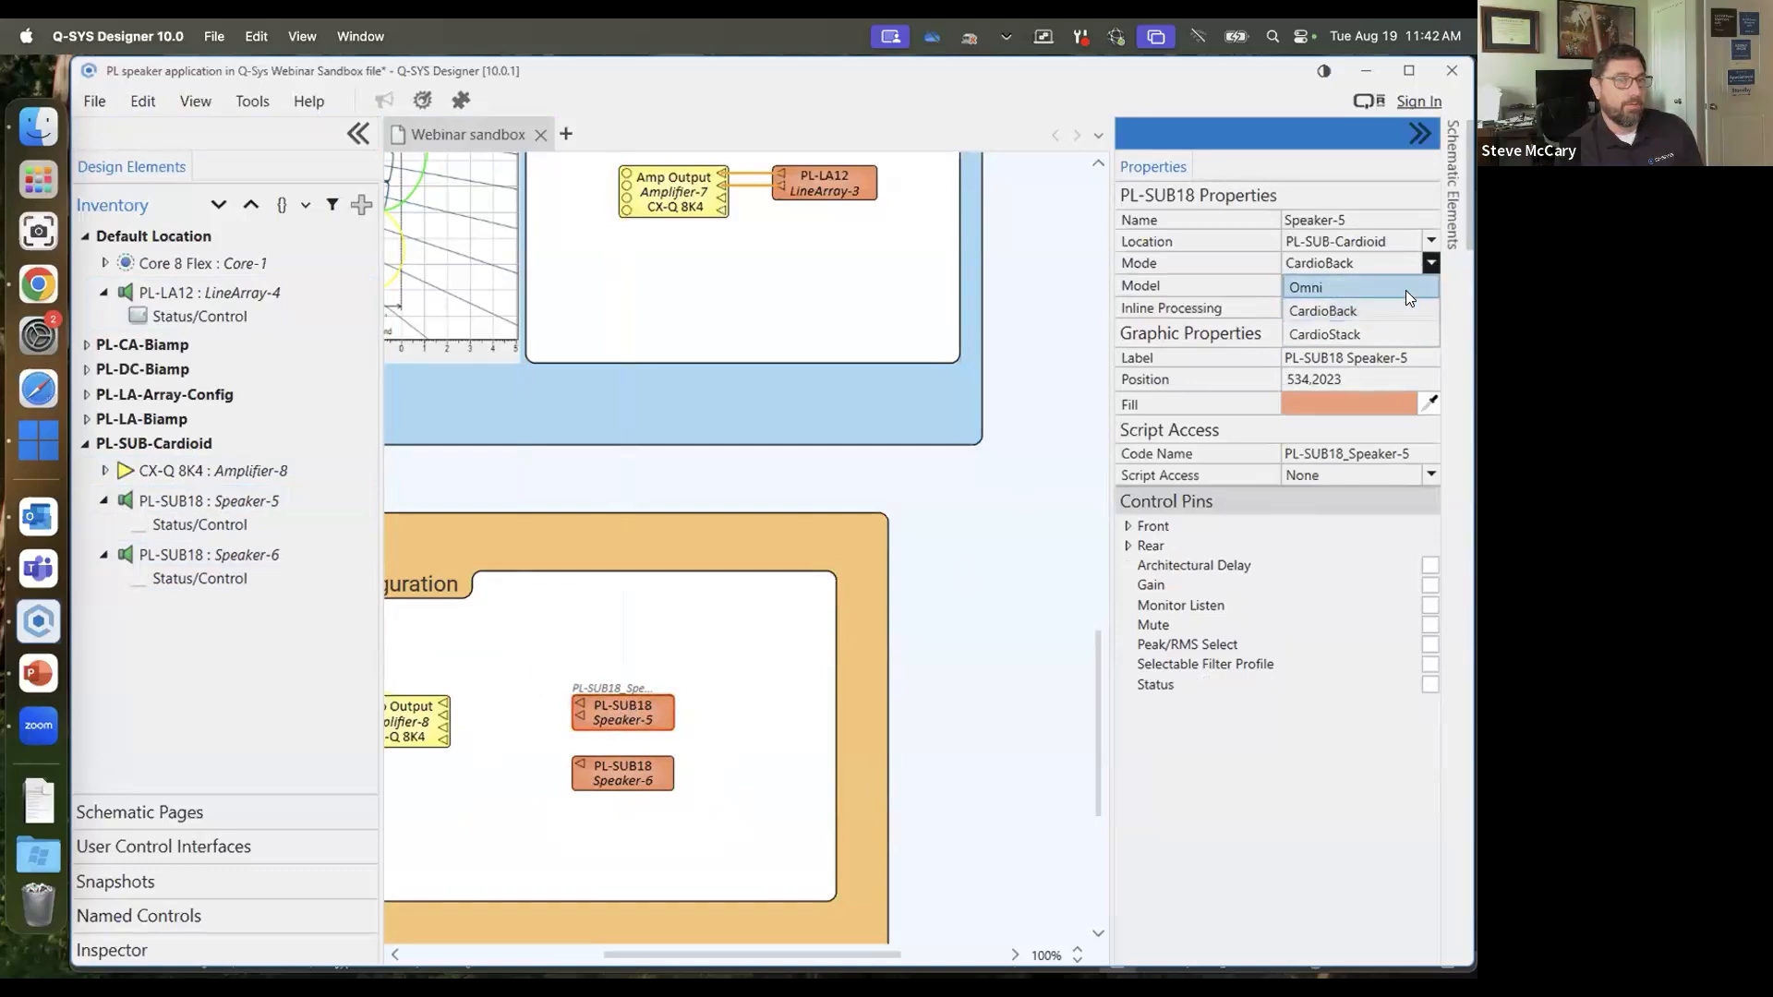
{"action": "left_click", "coordinate": [1406, 290]}
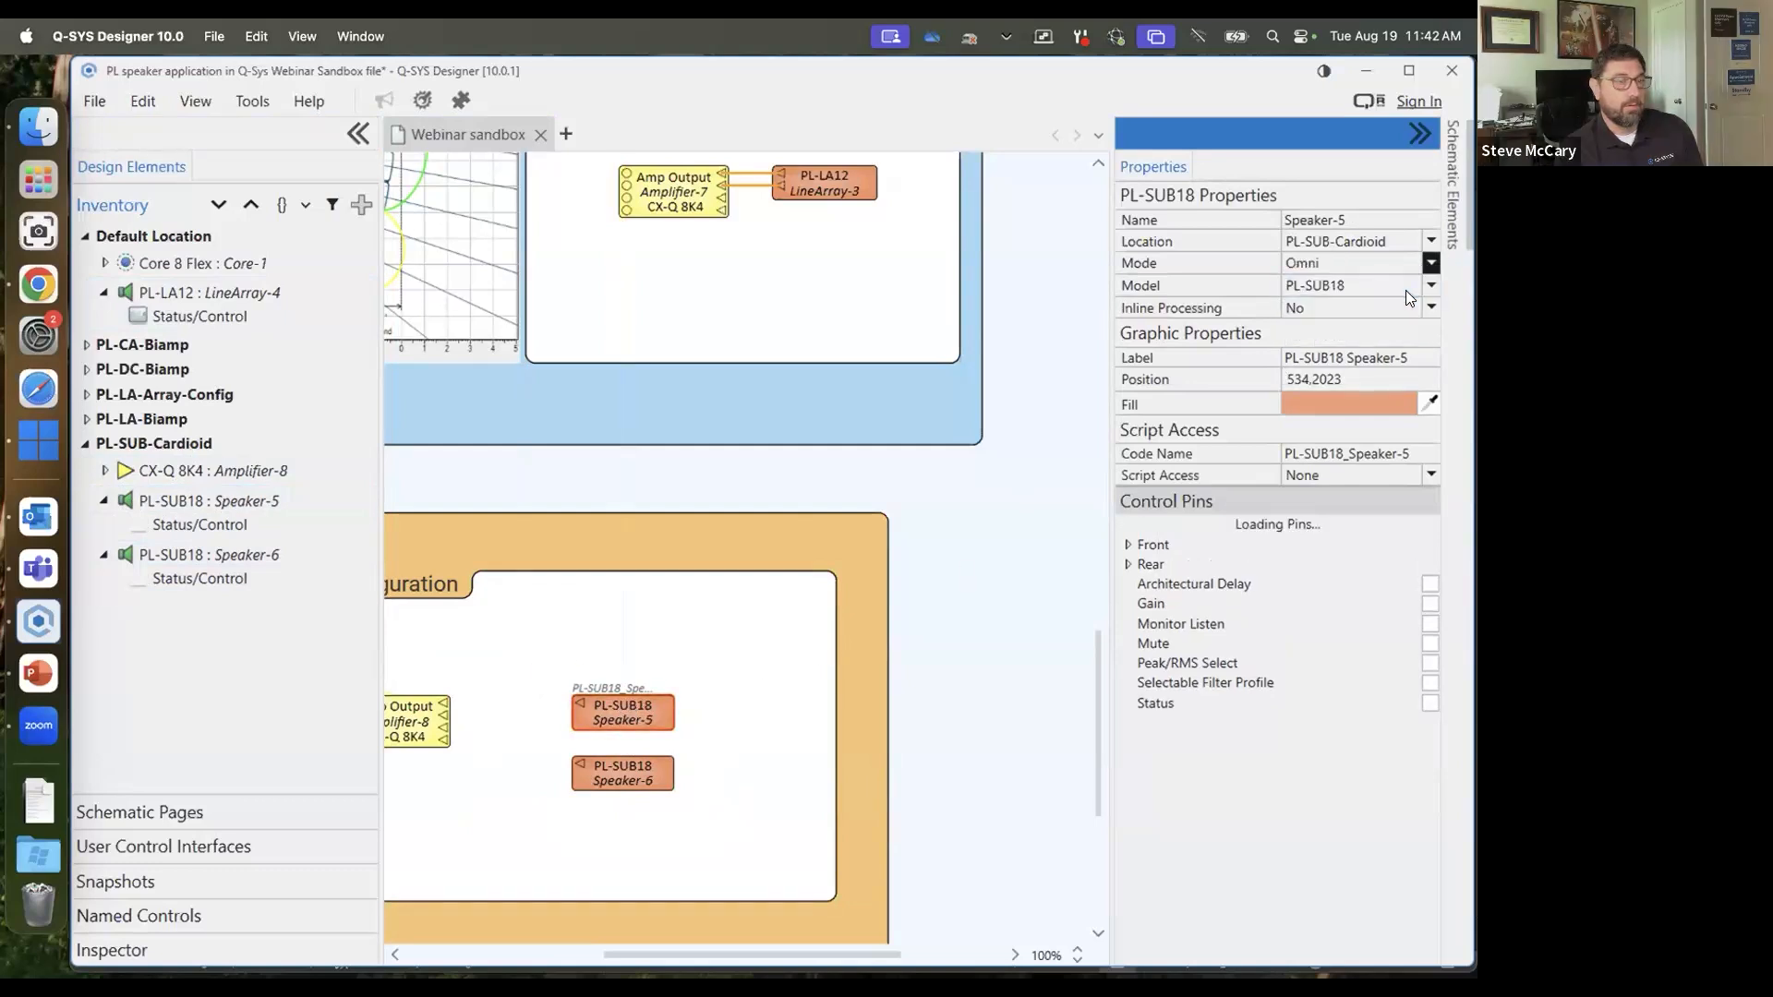
Set the Mode of the PL-SUB18 Speaker-6 block in the orange section to CardioStack
{"action": "left_click", "coordinate": [613, 771]}
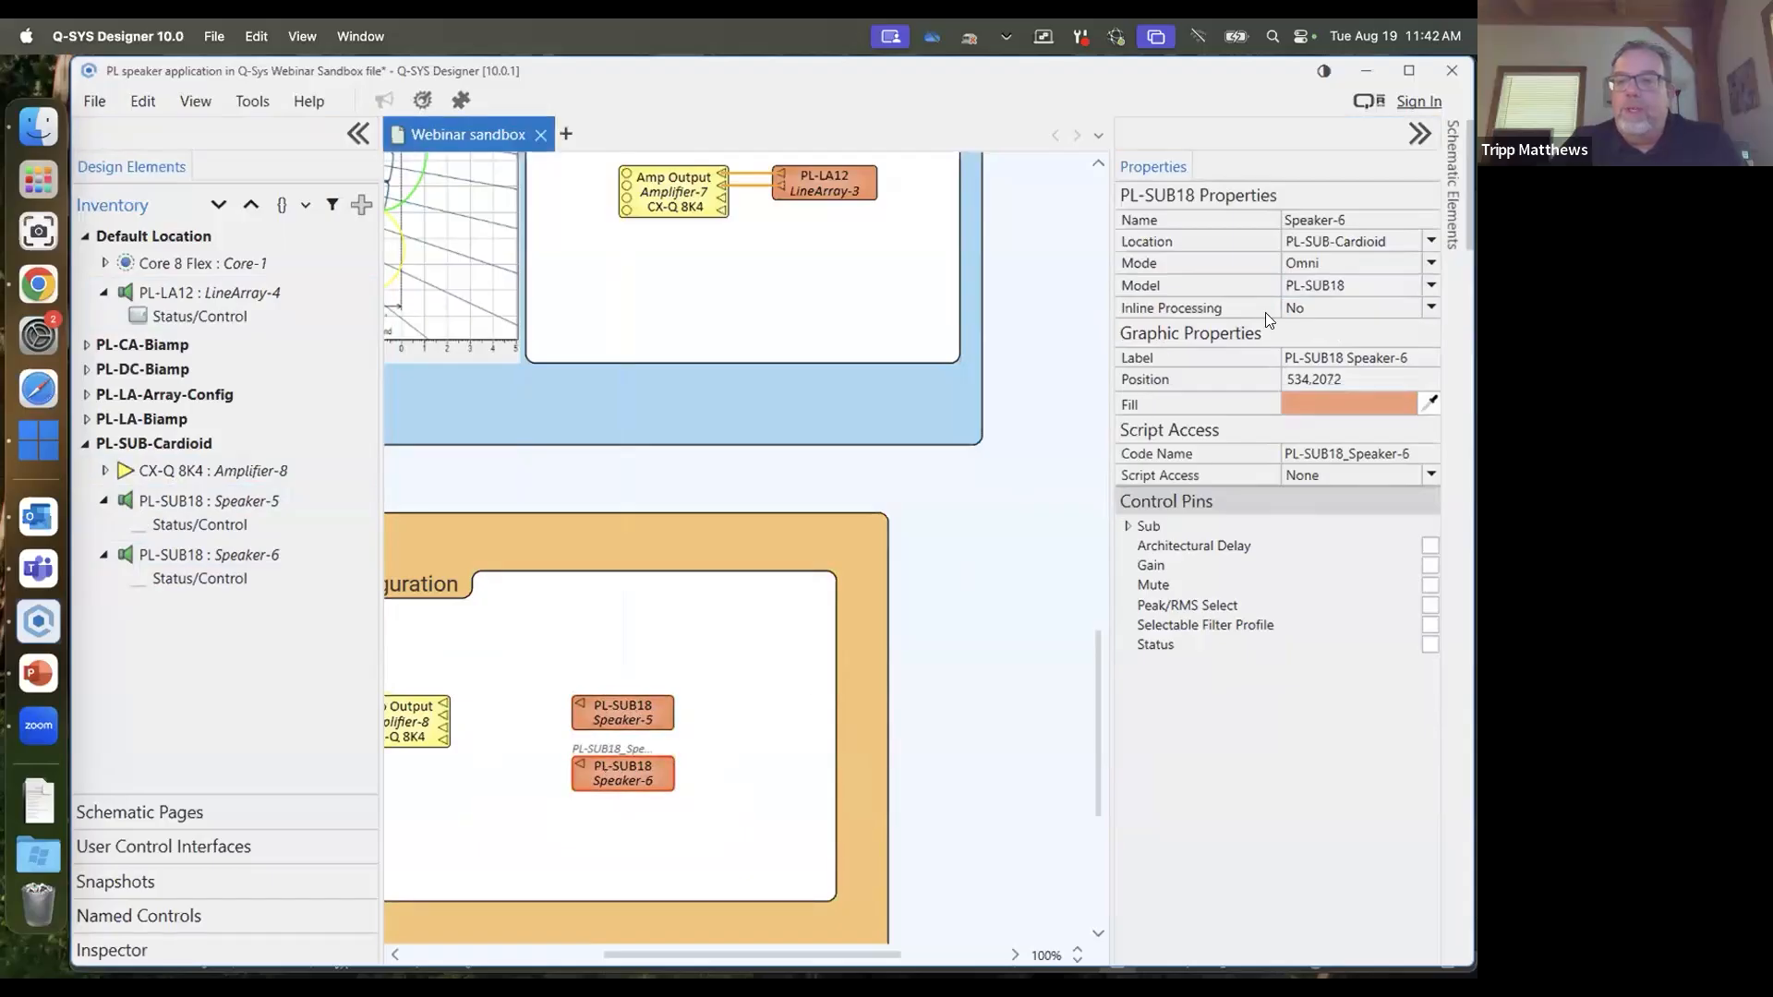
{"action": "left_click", "coordinate": [1430, 265]}
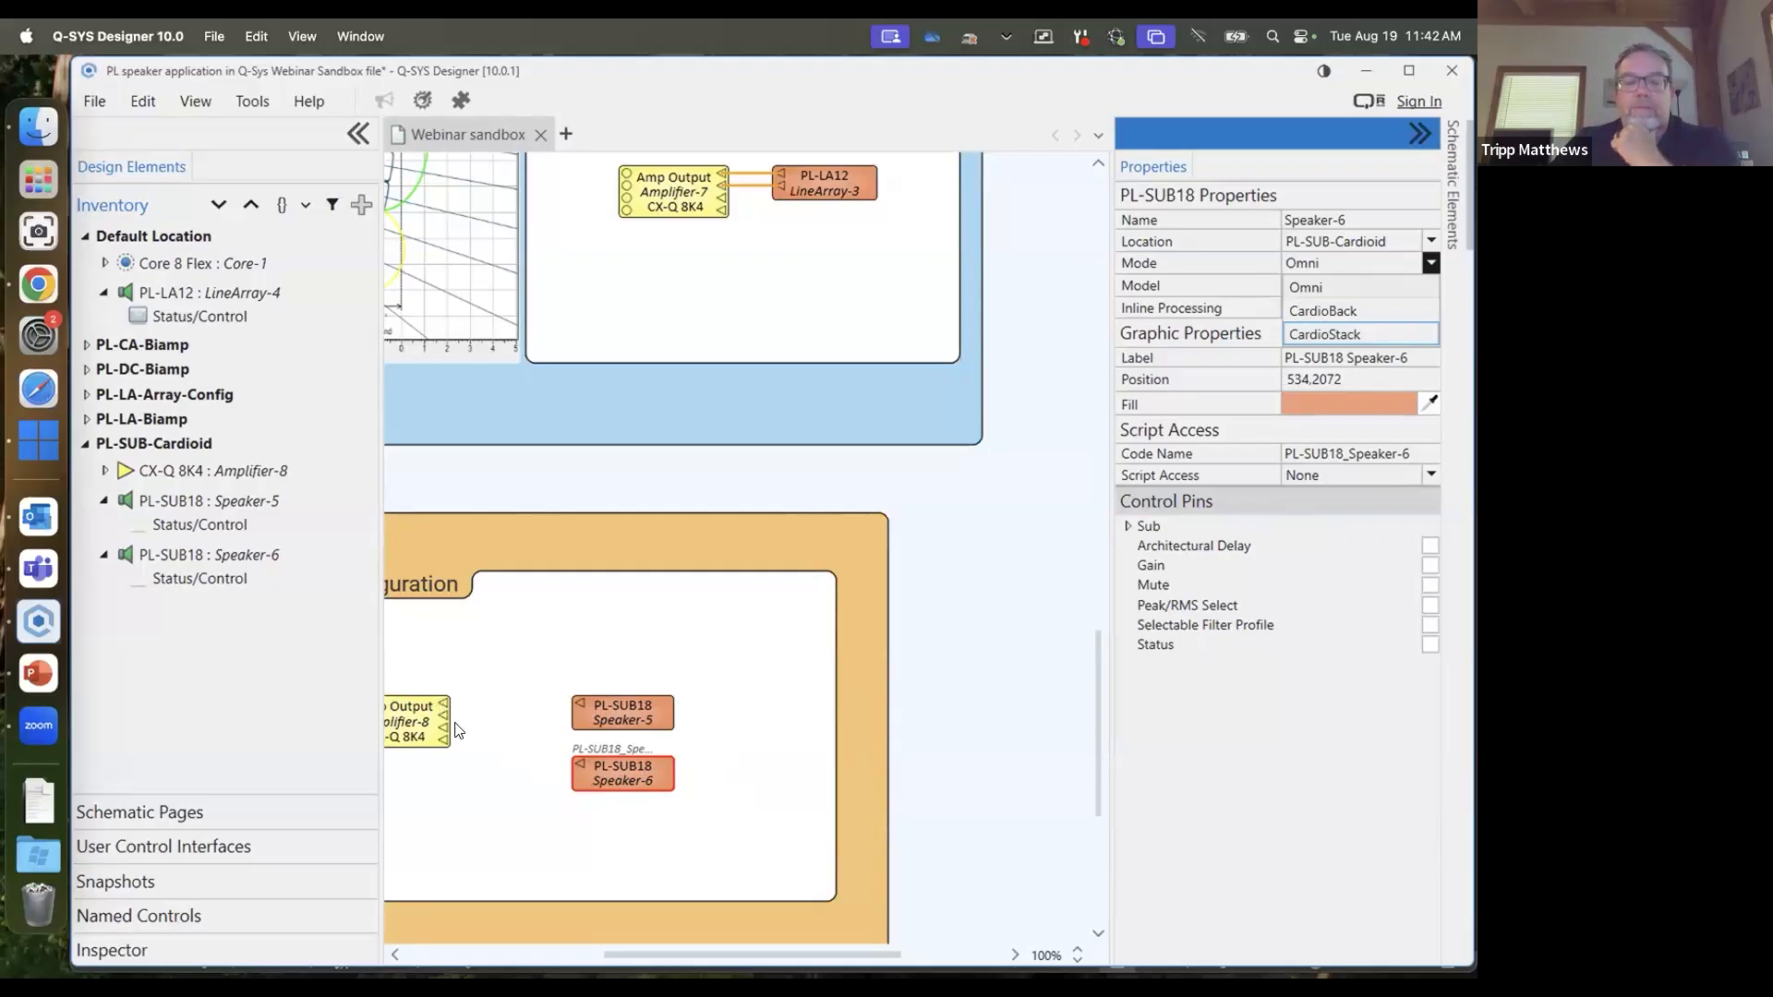
{"action": "left_click", "coordinate": [614, 759]}
{"action": "scroll", "coordinate": [647, 739], "scroll_direction": "up", "scroll_amount": 1}
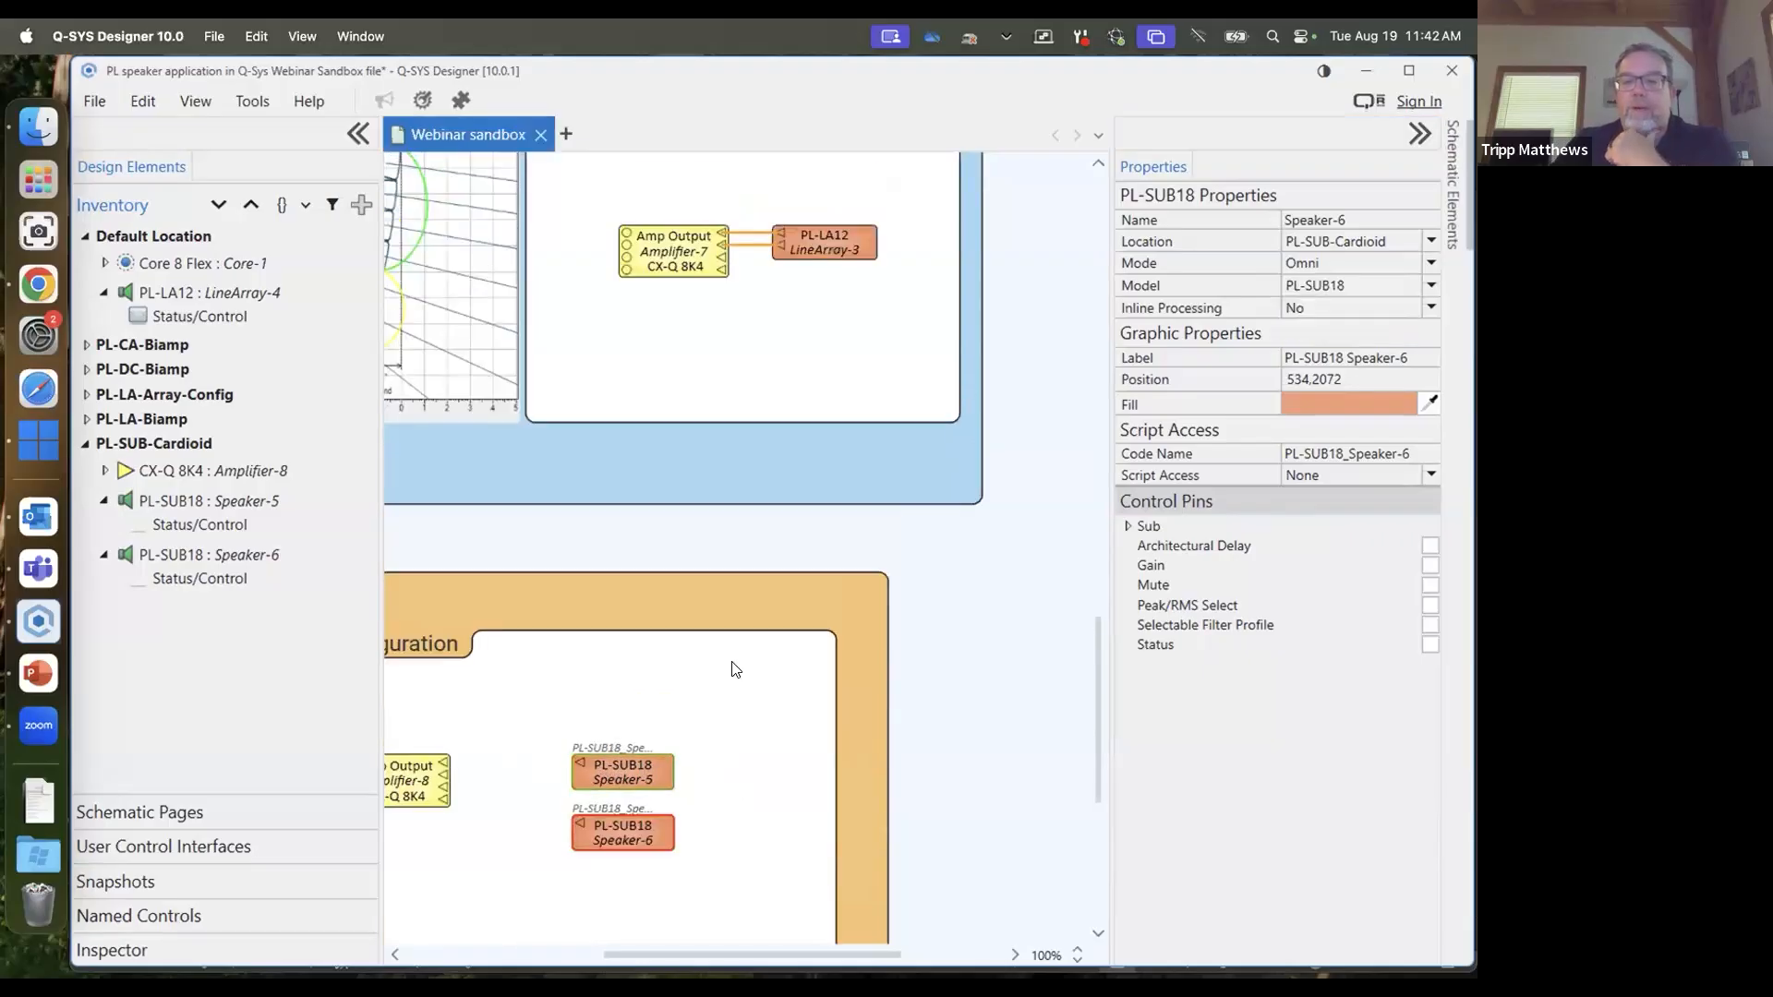
{"action": "left_click", "coordinate": [1431, 267]}
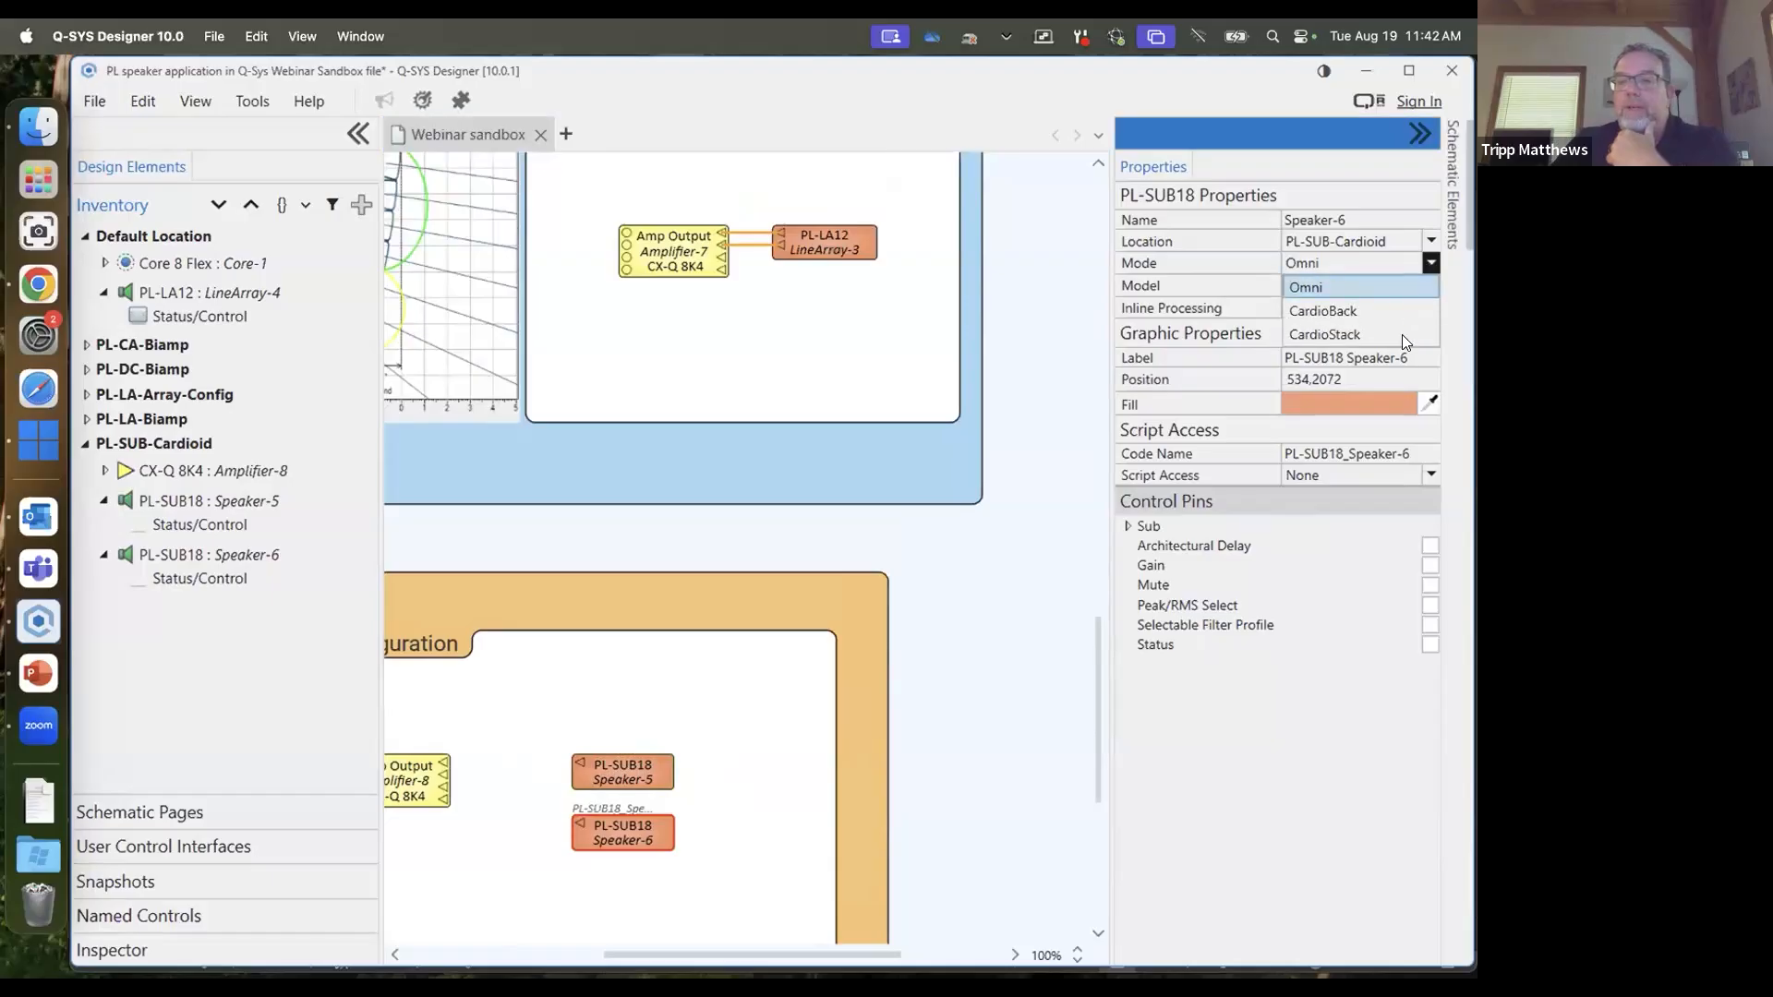
{"action": "left_click", "coordinate": [1401, 337]}
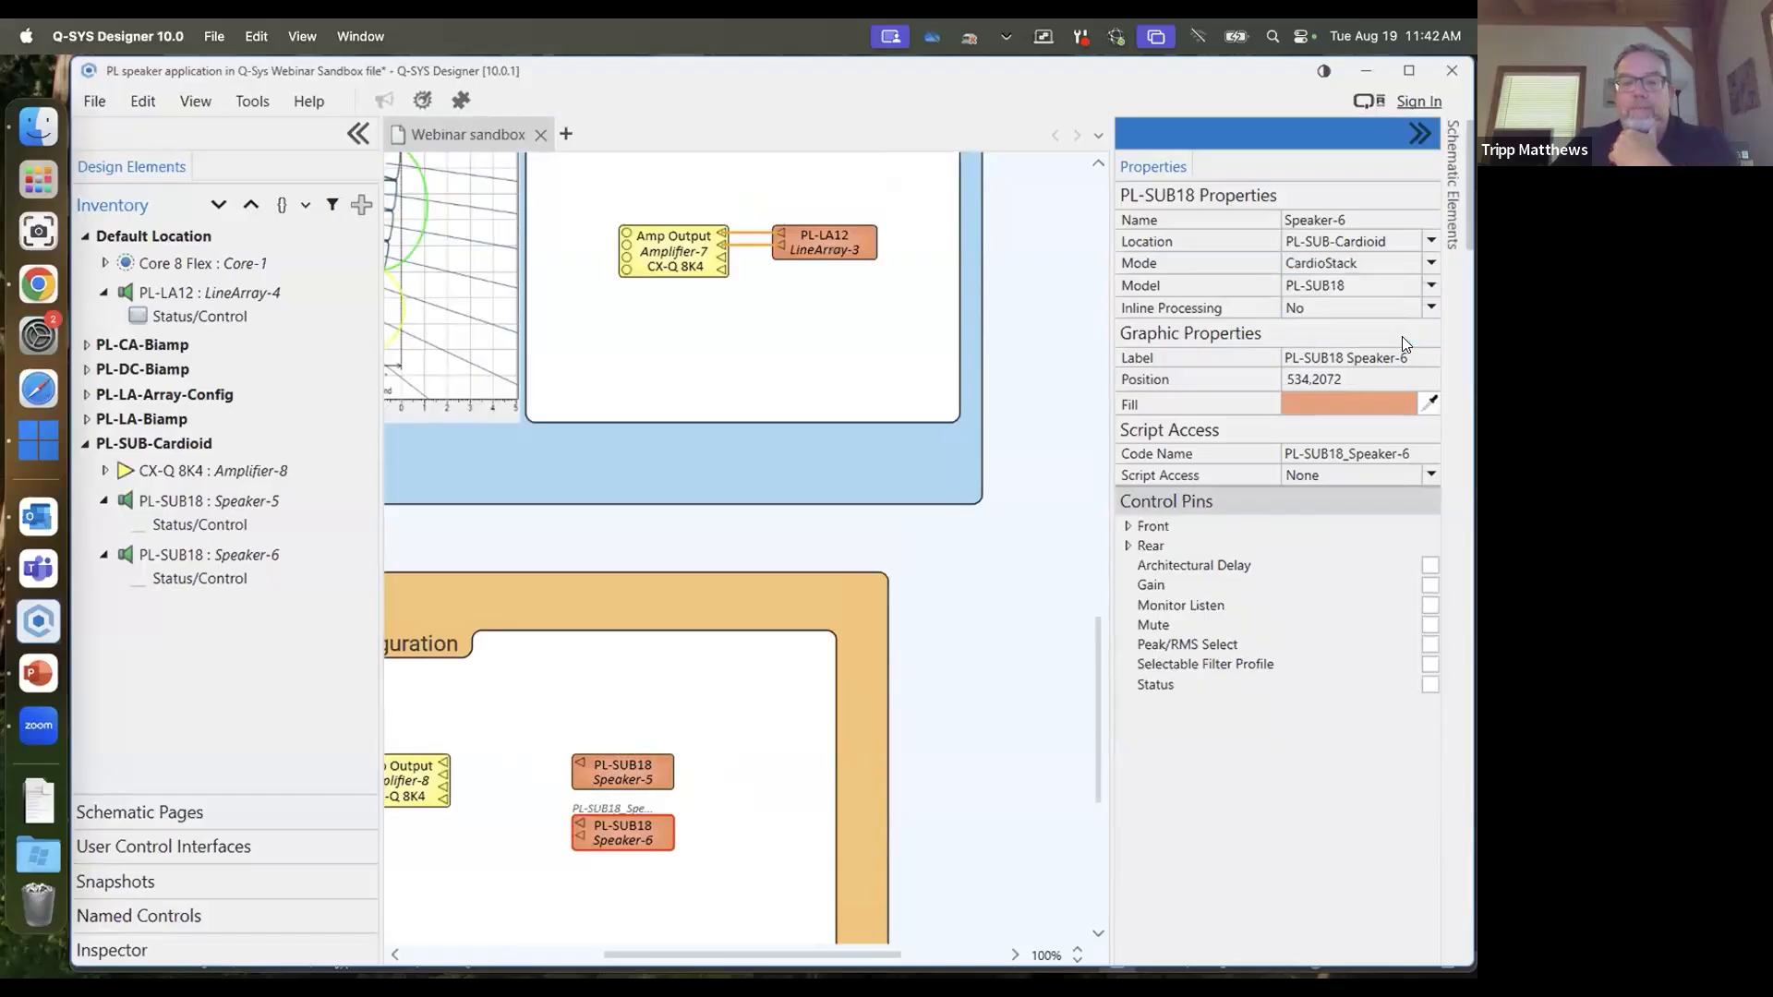
{"action": "left_click", "coordinate": [672, 877]}
{"action": "left_click", "coordinate": [620, 834]}
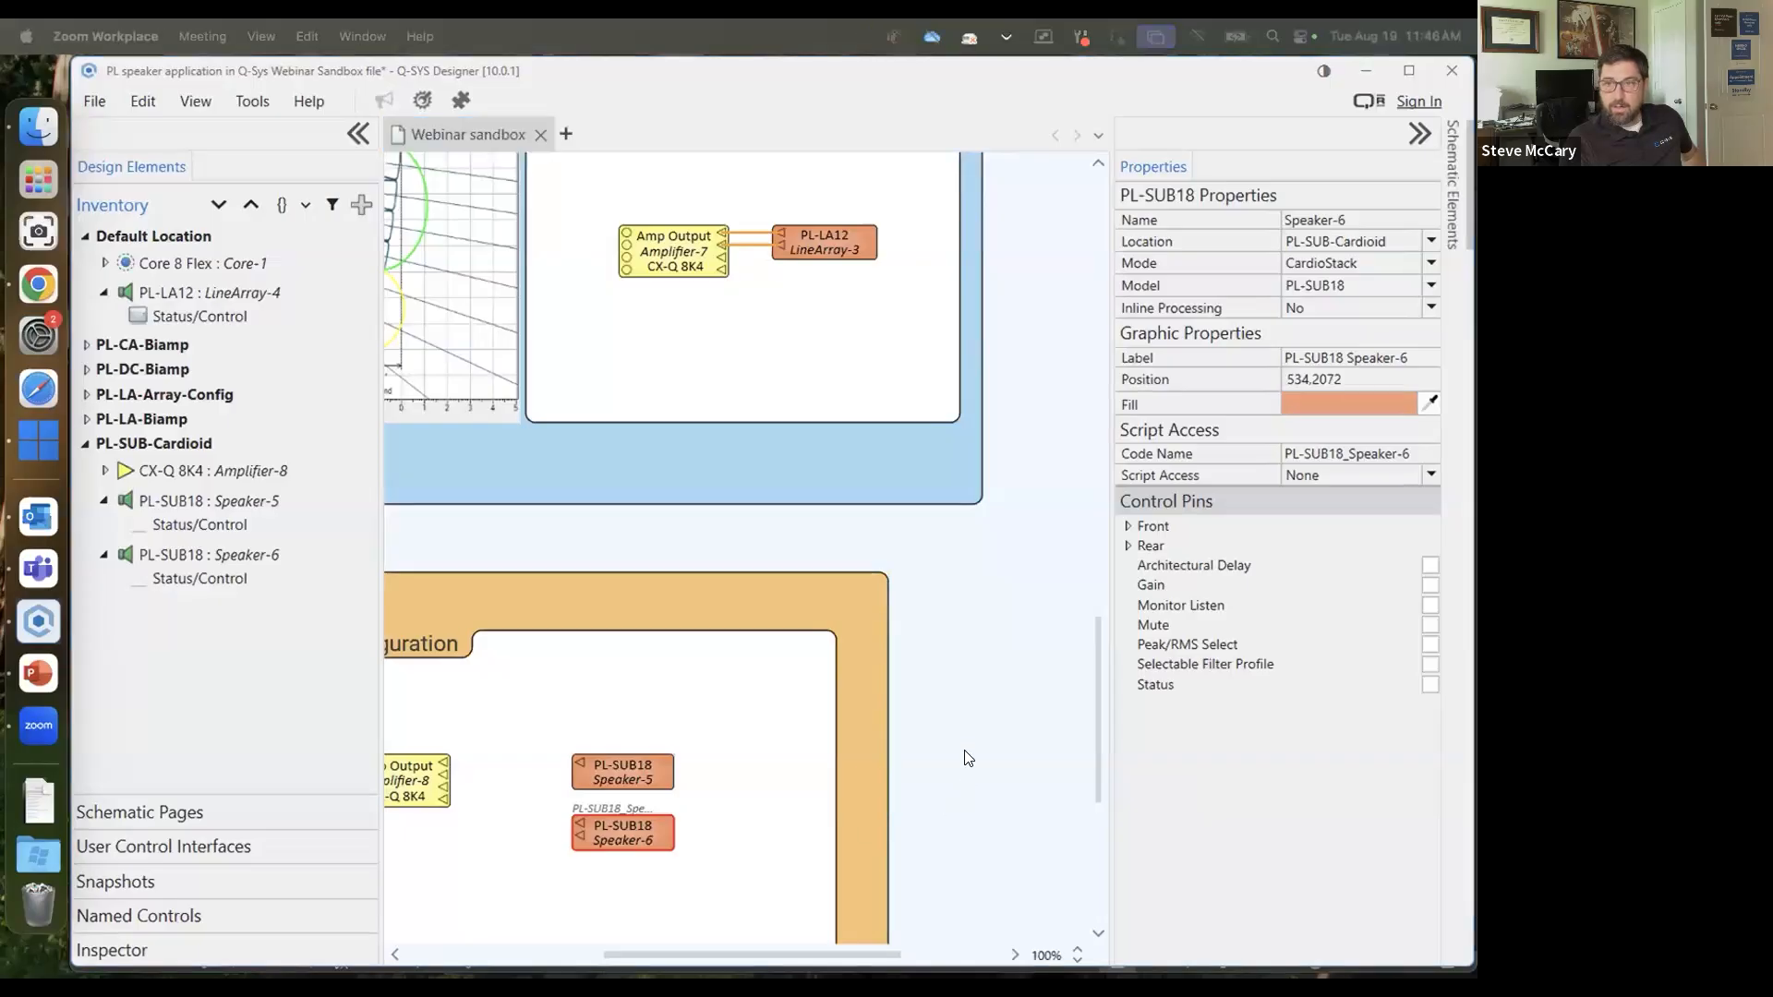
Review the Performance loudspeakers available for the inventory, comparing the passive and bi-amp options of the PL-CA, PL-DC, PL-SUB and line array models
{"action": "left_click", "coordinate": [360, 205]}
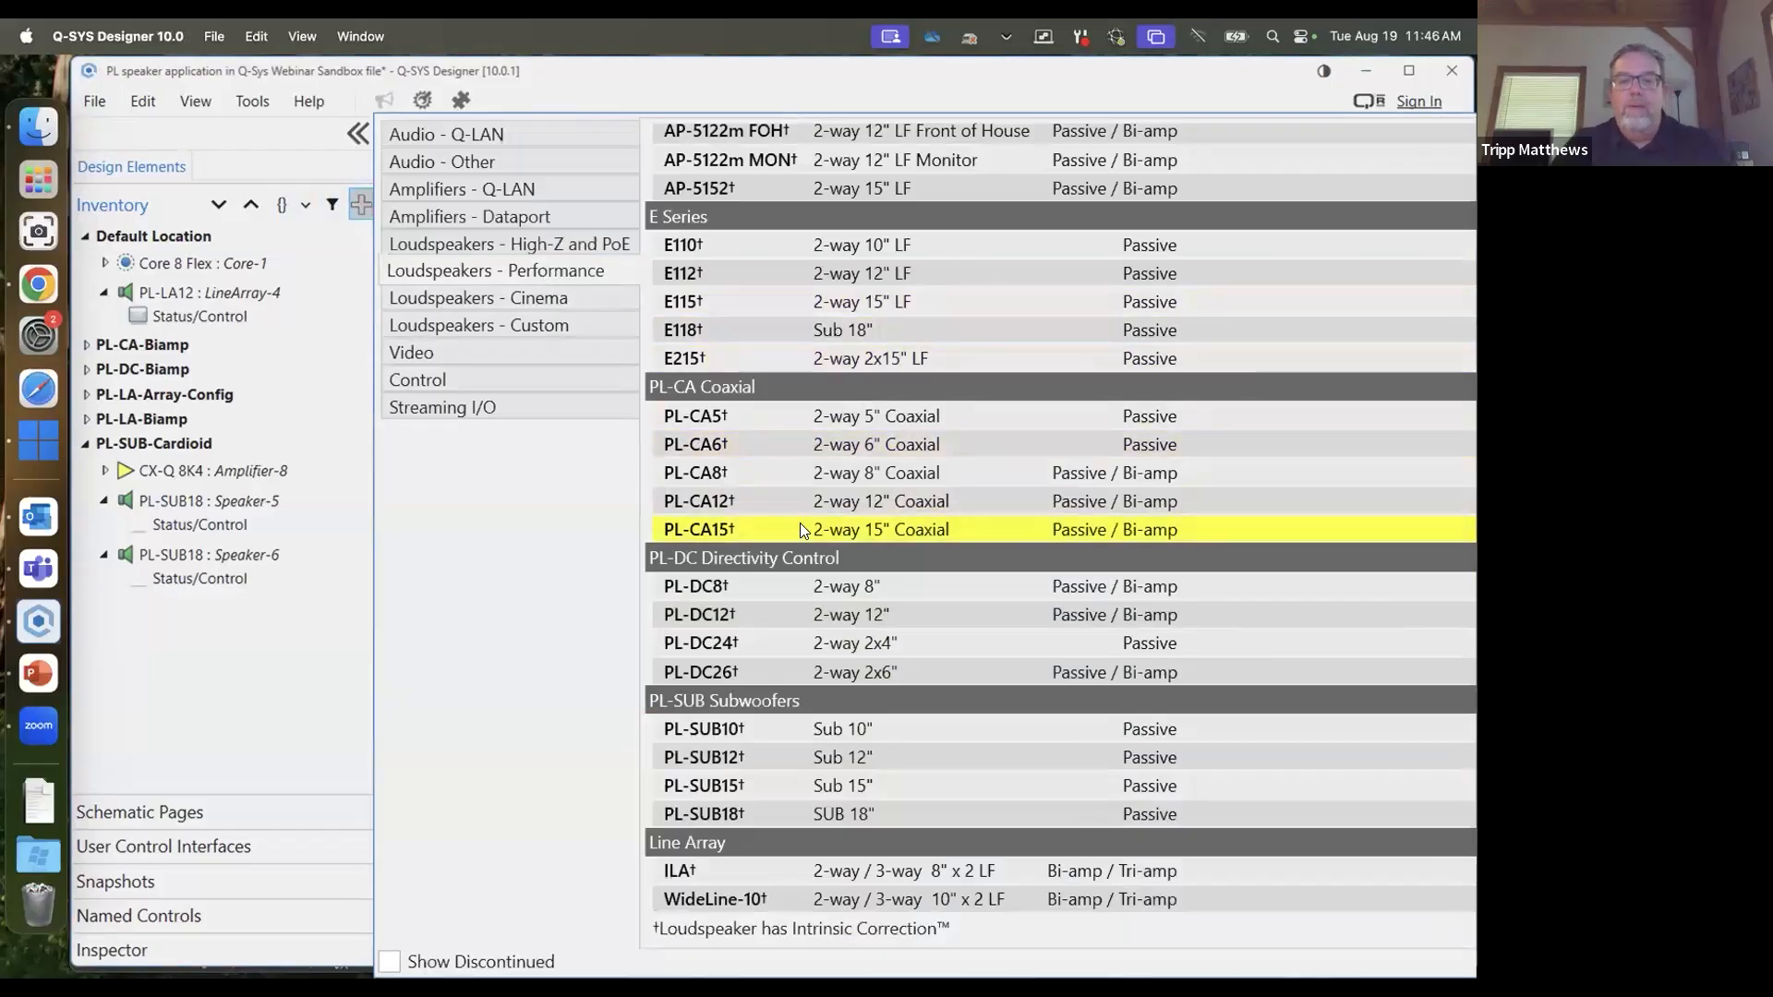
{"action": "scroll", "coordinate": [759, 453], "scroll_direction": "up", "scroll_amount": 1}
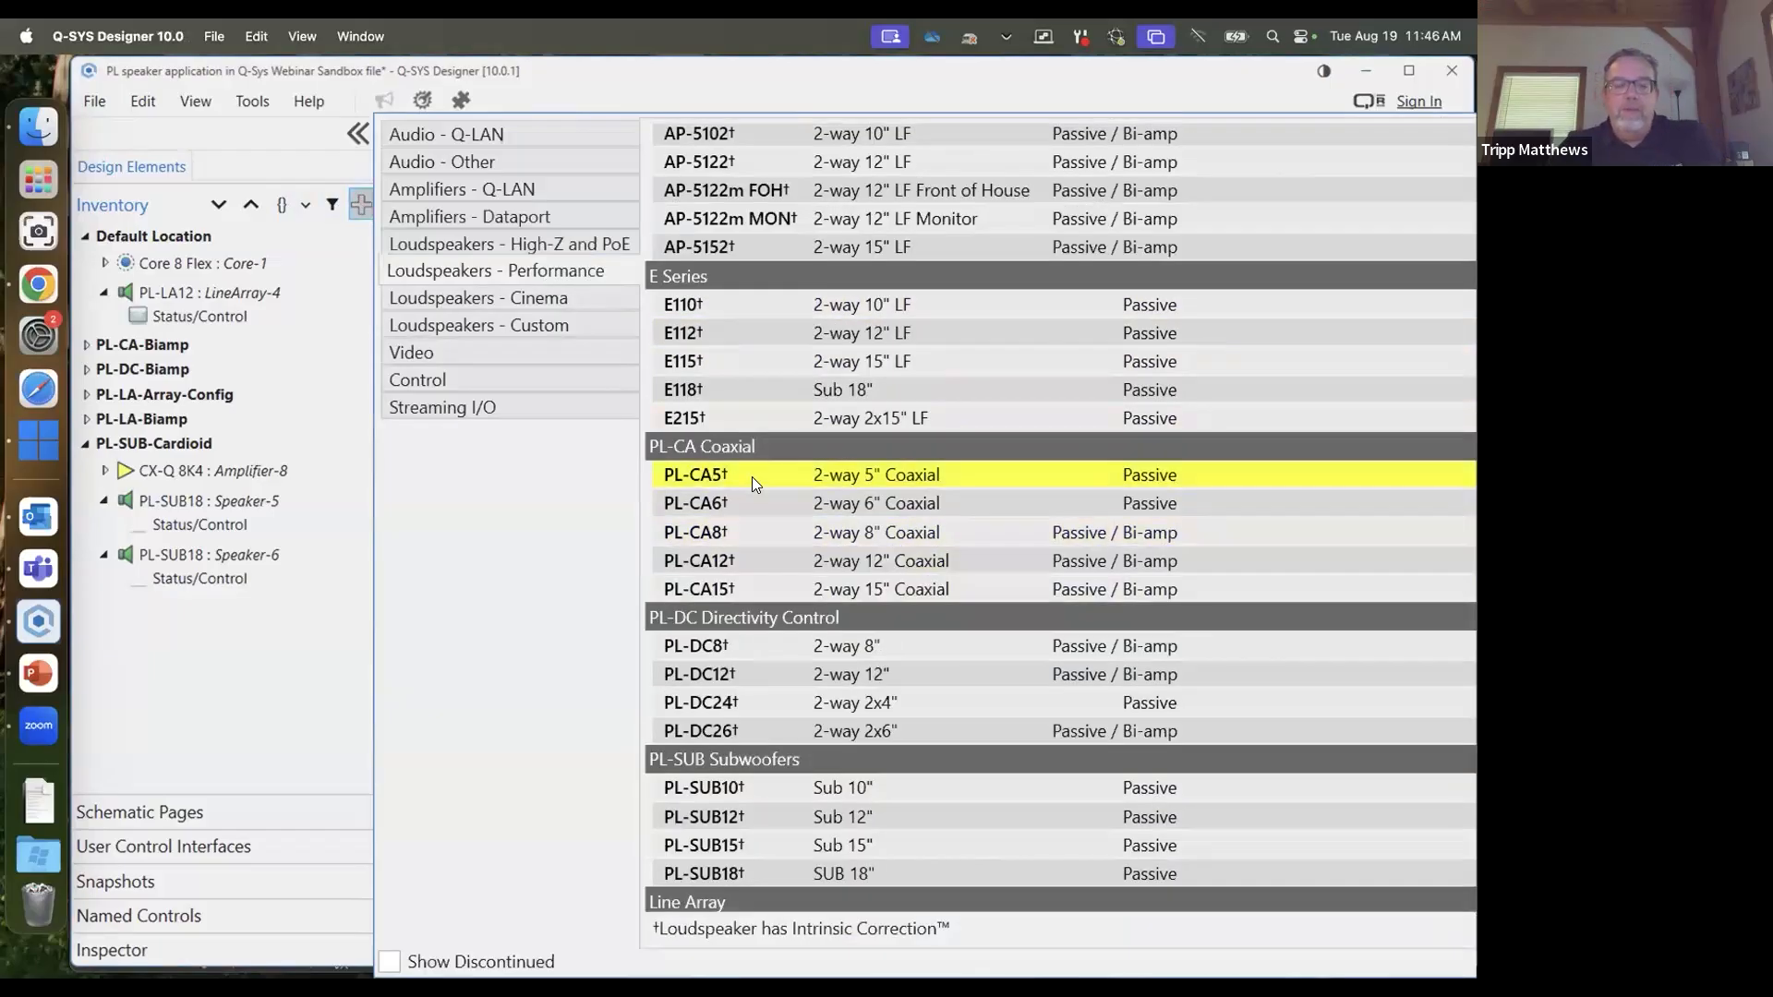
{"action": "scroll", "coordinate": [752, 476], "scroll_direction": "down", "scroll_amount": 1}
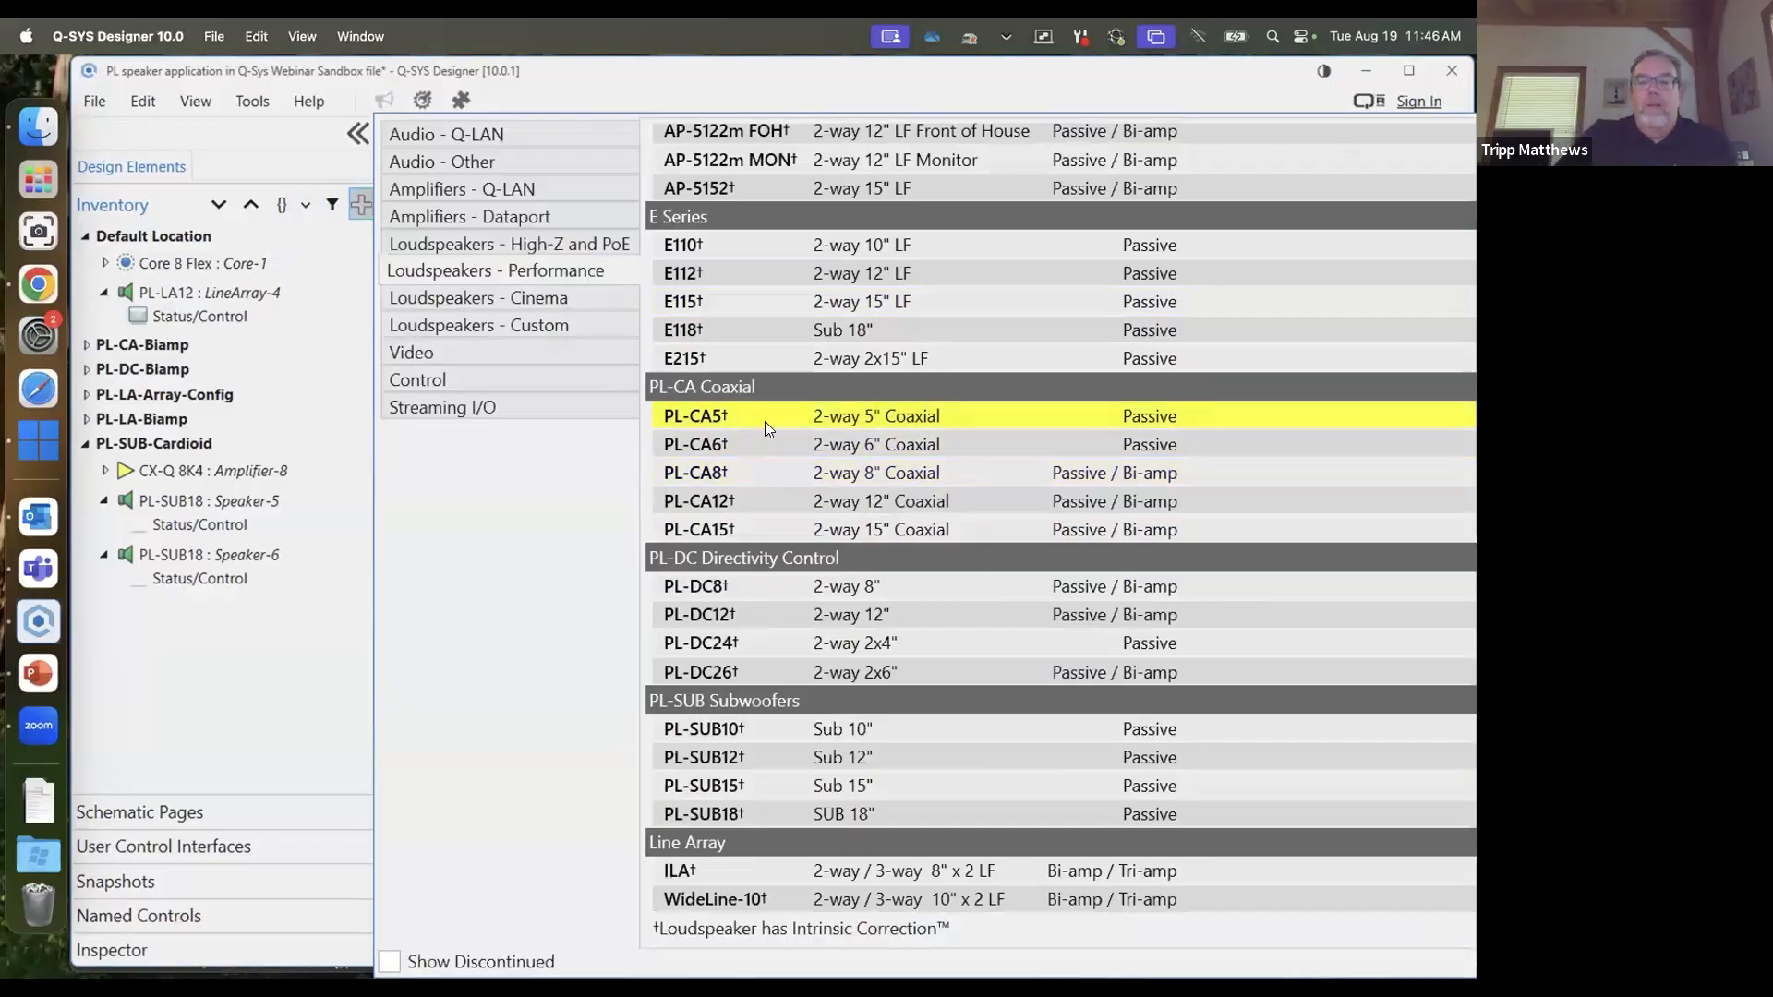
{"action": "scroll", "coordinate": [765, 421], "scroll_direction": "down", "scroll_amount": 2}
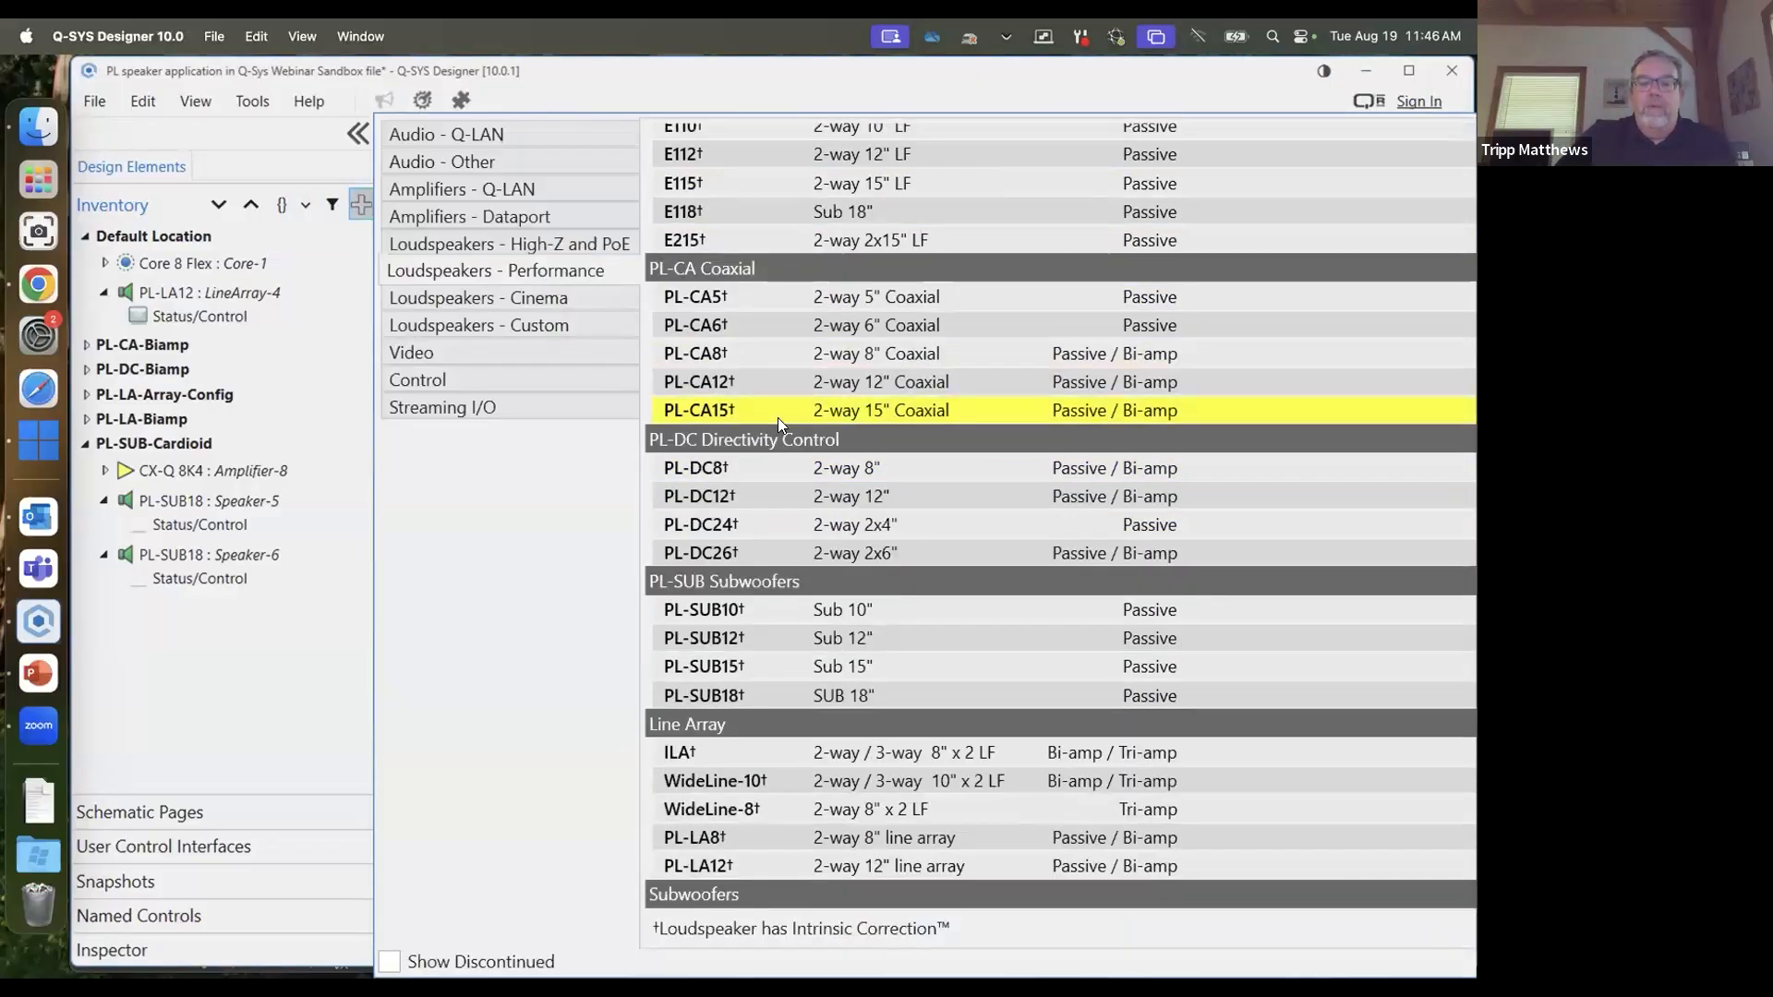
{"action": "scroll", "coordinate": [777, 417], "scroll_direction": "down", "scroll_amount": 1}
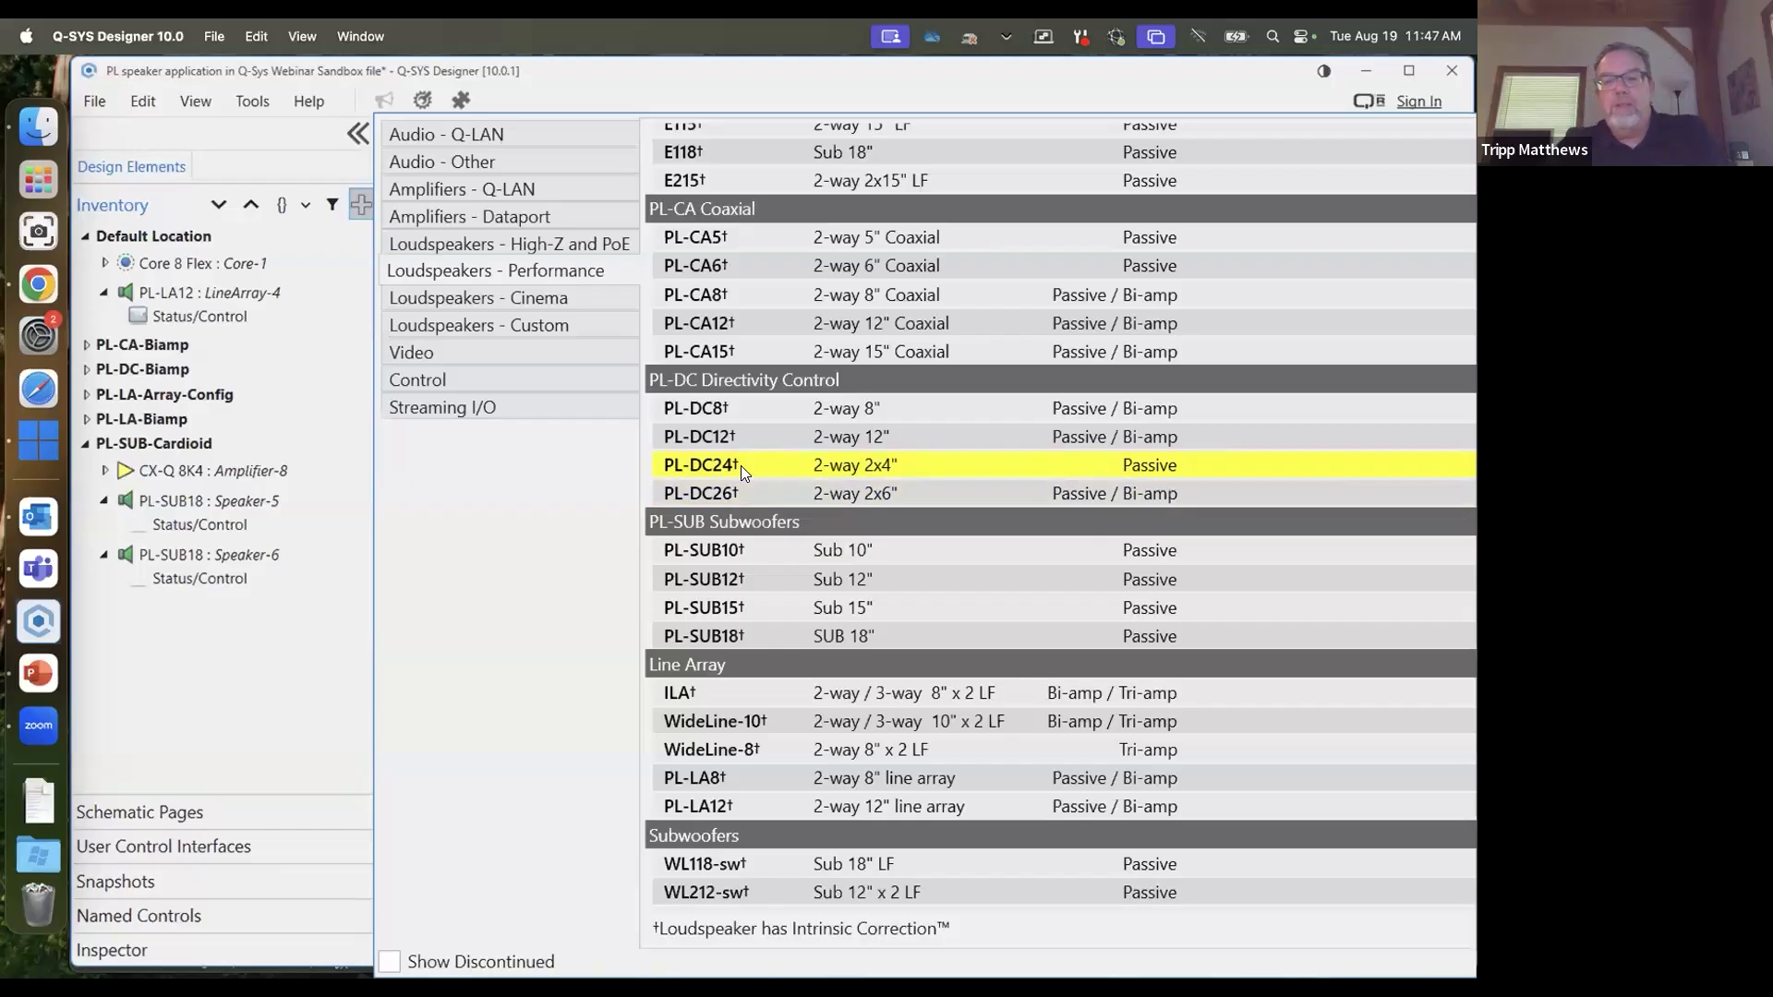
{"action": "left_click", "coordinate": [750, 492]}
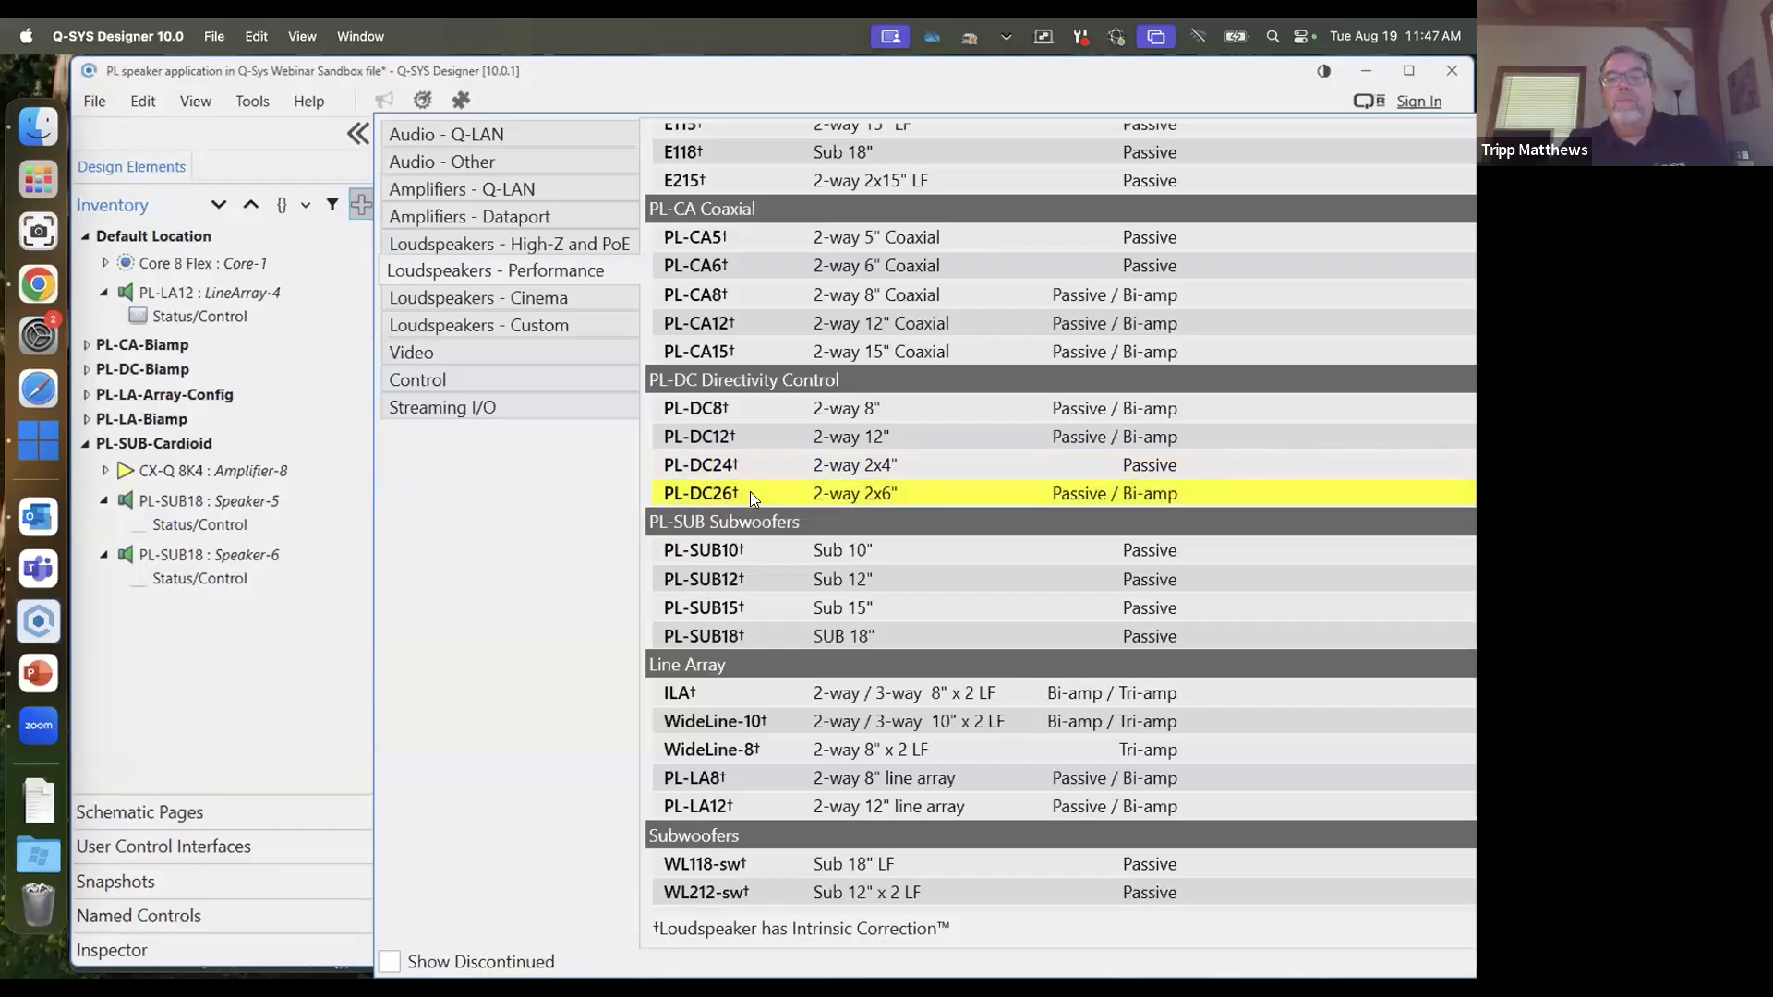
{"action": "left_click", "coordinate": [732, 464]}
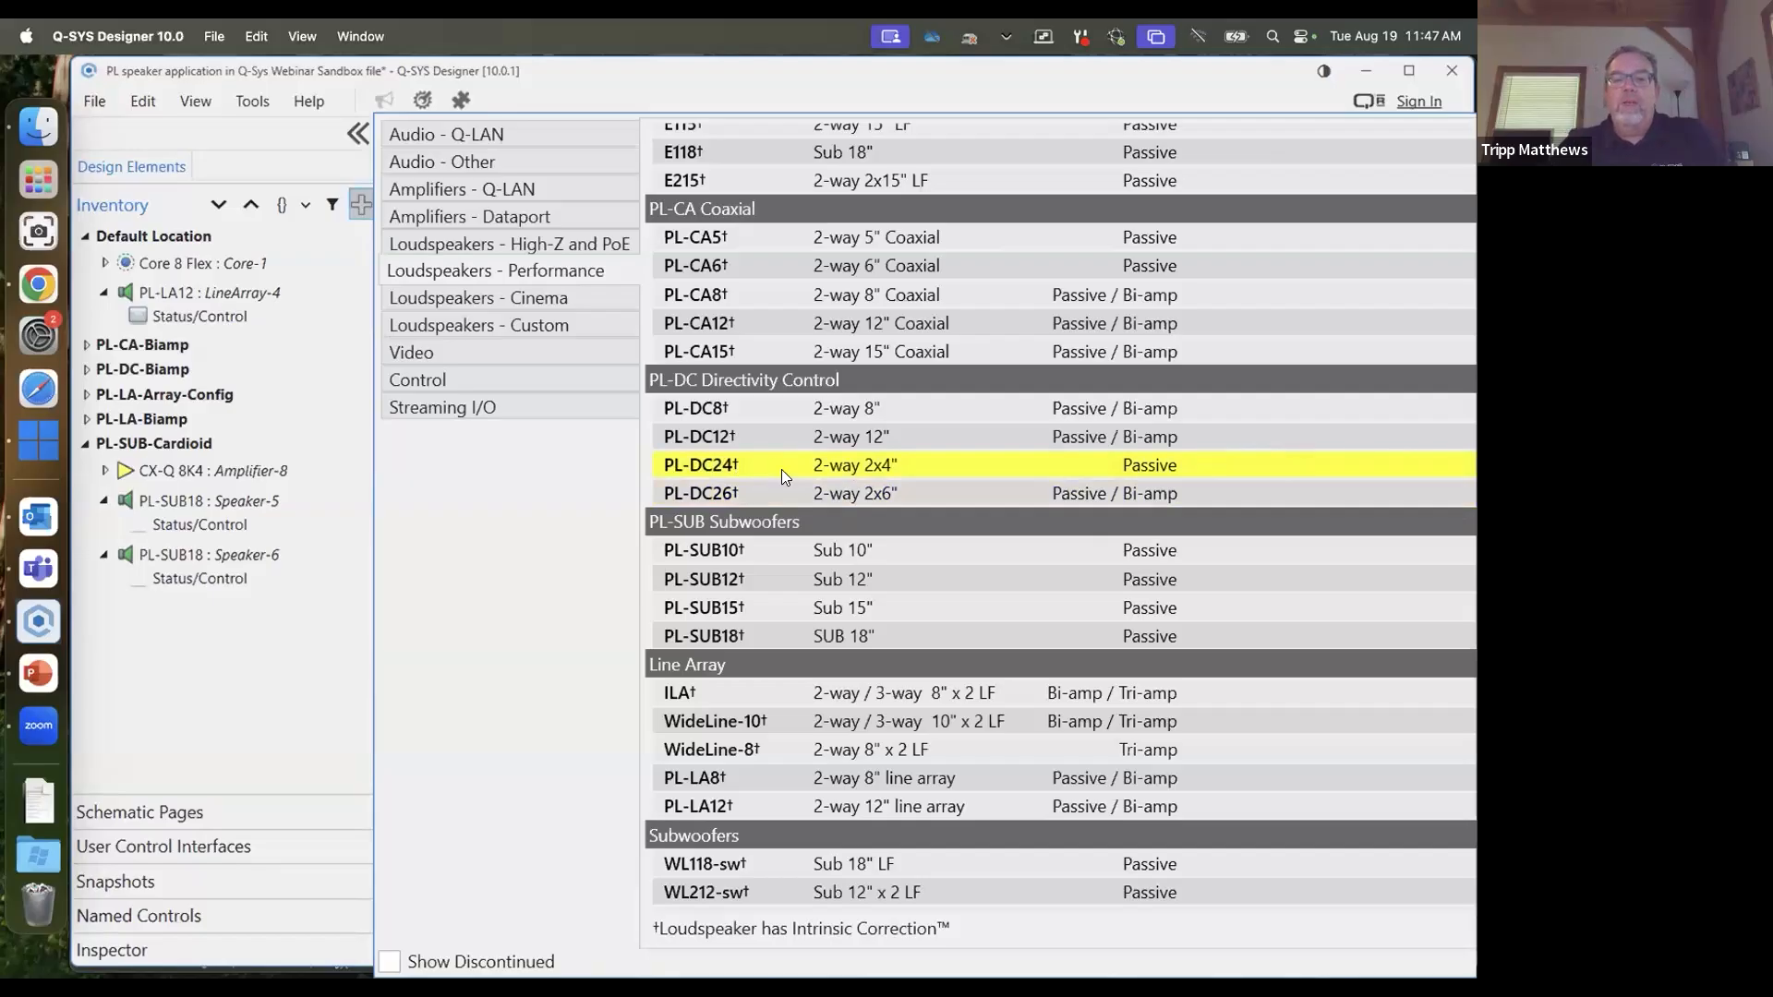
{"action": "scroll", "coordinate": [781, 471], "scroll_direction": "up", "scroll_amount": 4}
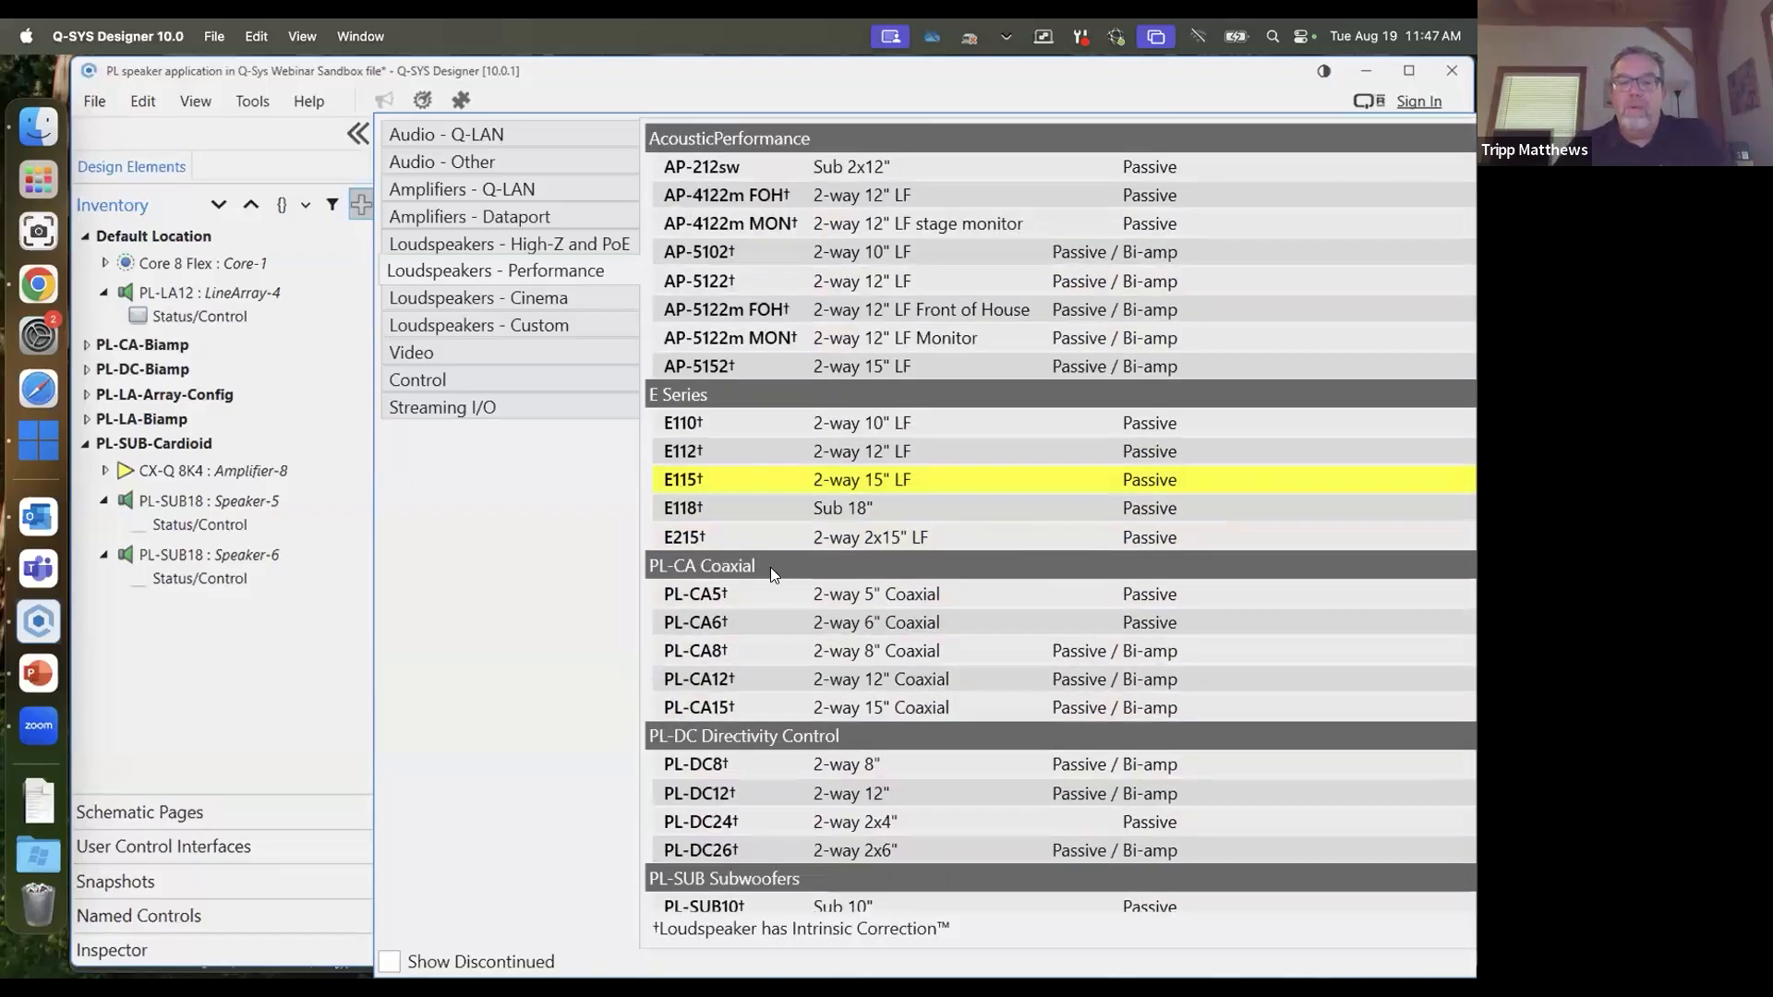
{"action": "scroll", "coordinate": [796, 652], "scroll_direction": "down", "scroll_amount": 2}
{"action": "scroll", "coordinate": [795, 652], "scroll_direction": "down", "scroll_amount": 2}
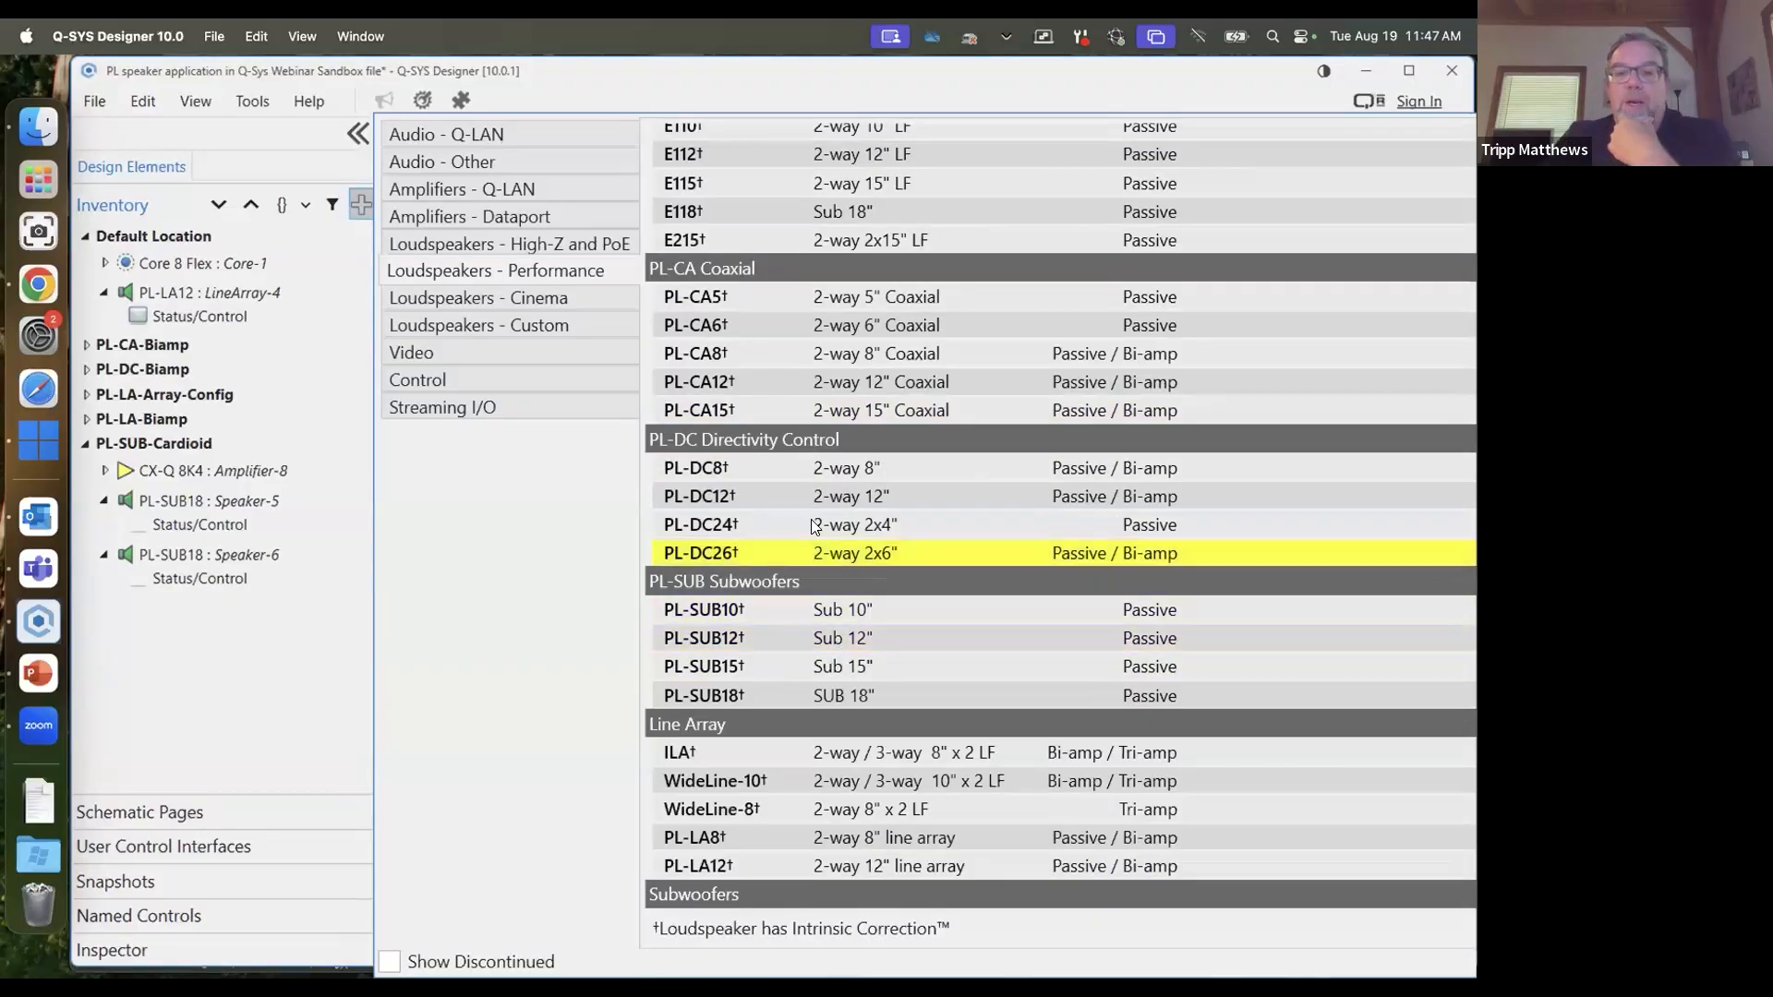
{"action": "scroll", "coordinate": [812, 526], "scroll_direction": "up", "scroll_amount": 2}
{"action": "scroll", "coordinate": [814, 528], "scroll_direction": "up", "scroll_amount": 1}
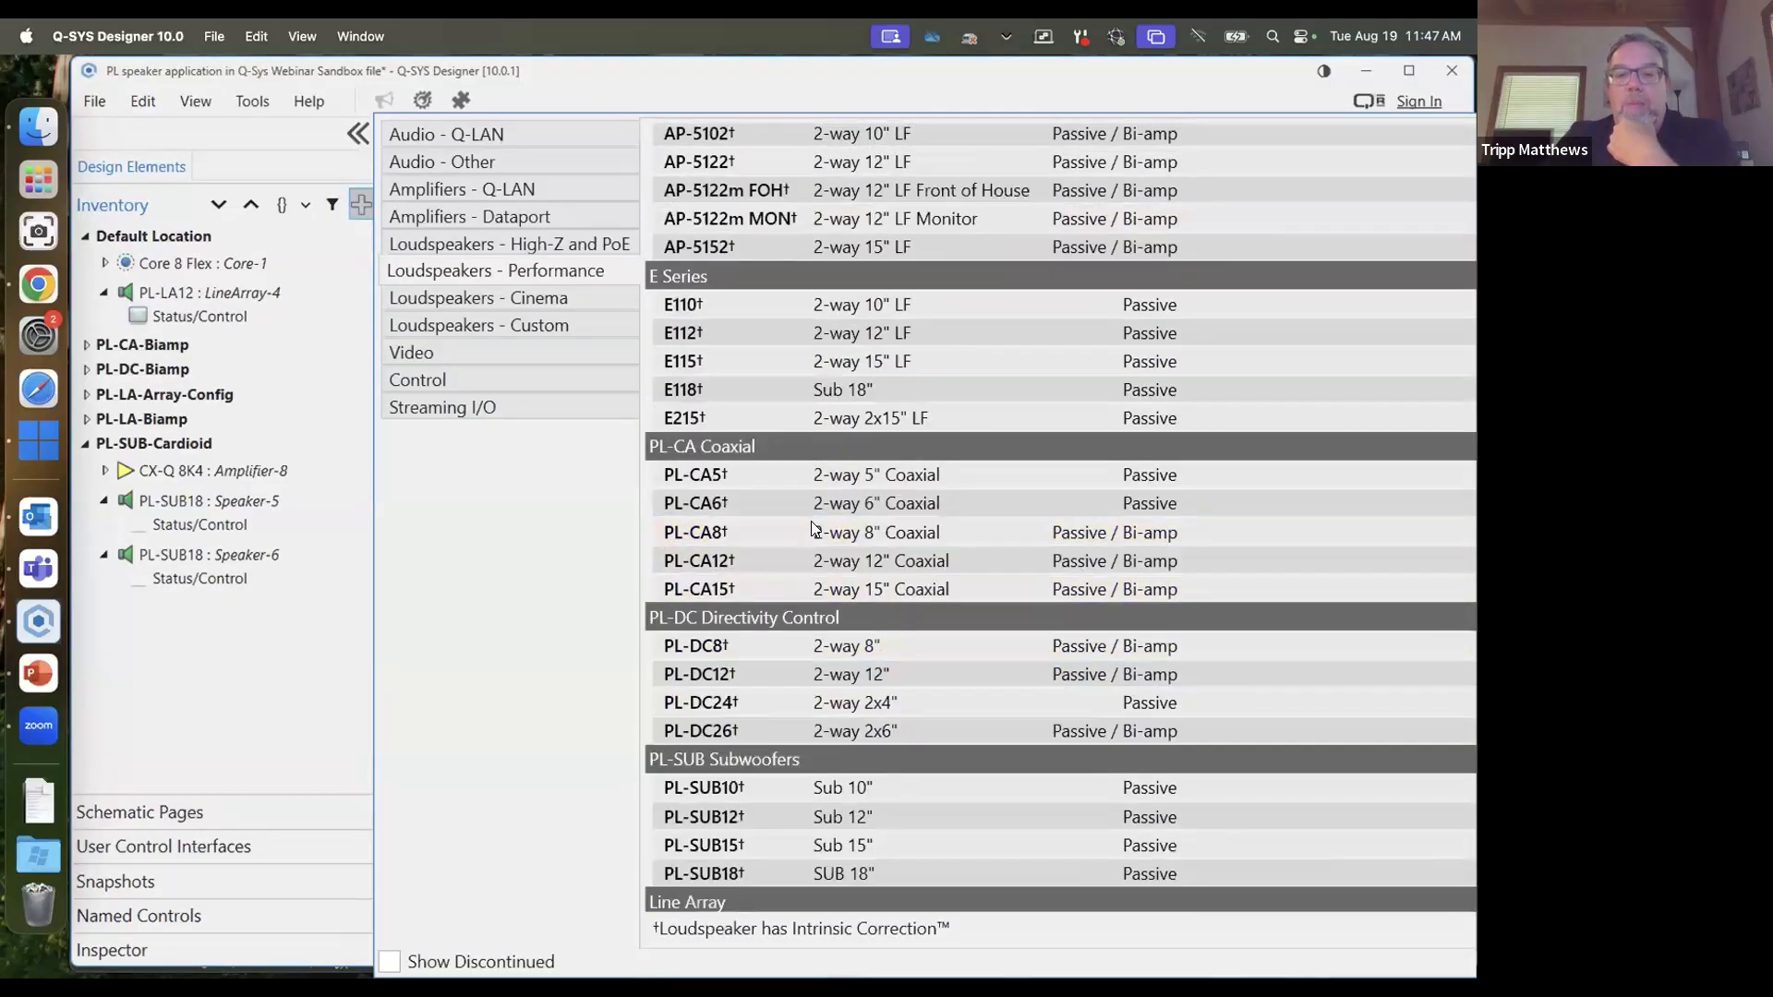
{"action": "scroll", "coordinate": [814, 527], "scroll_direction": "down", "scroll_amount": 3}
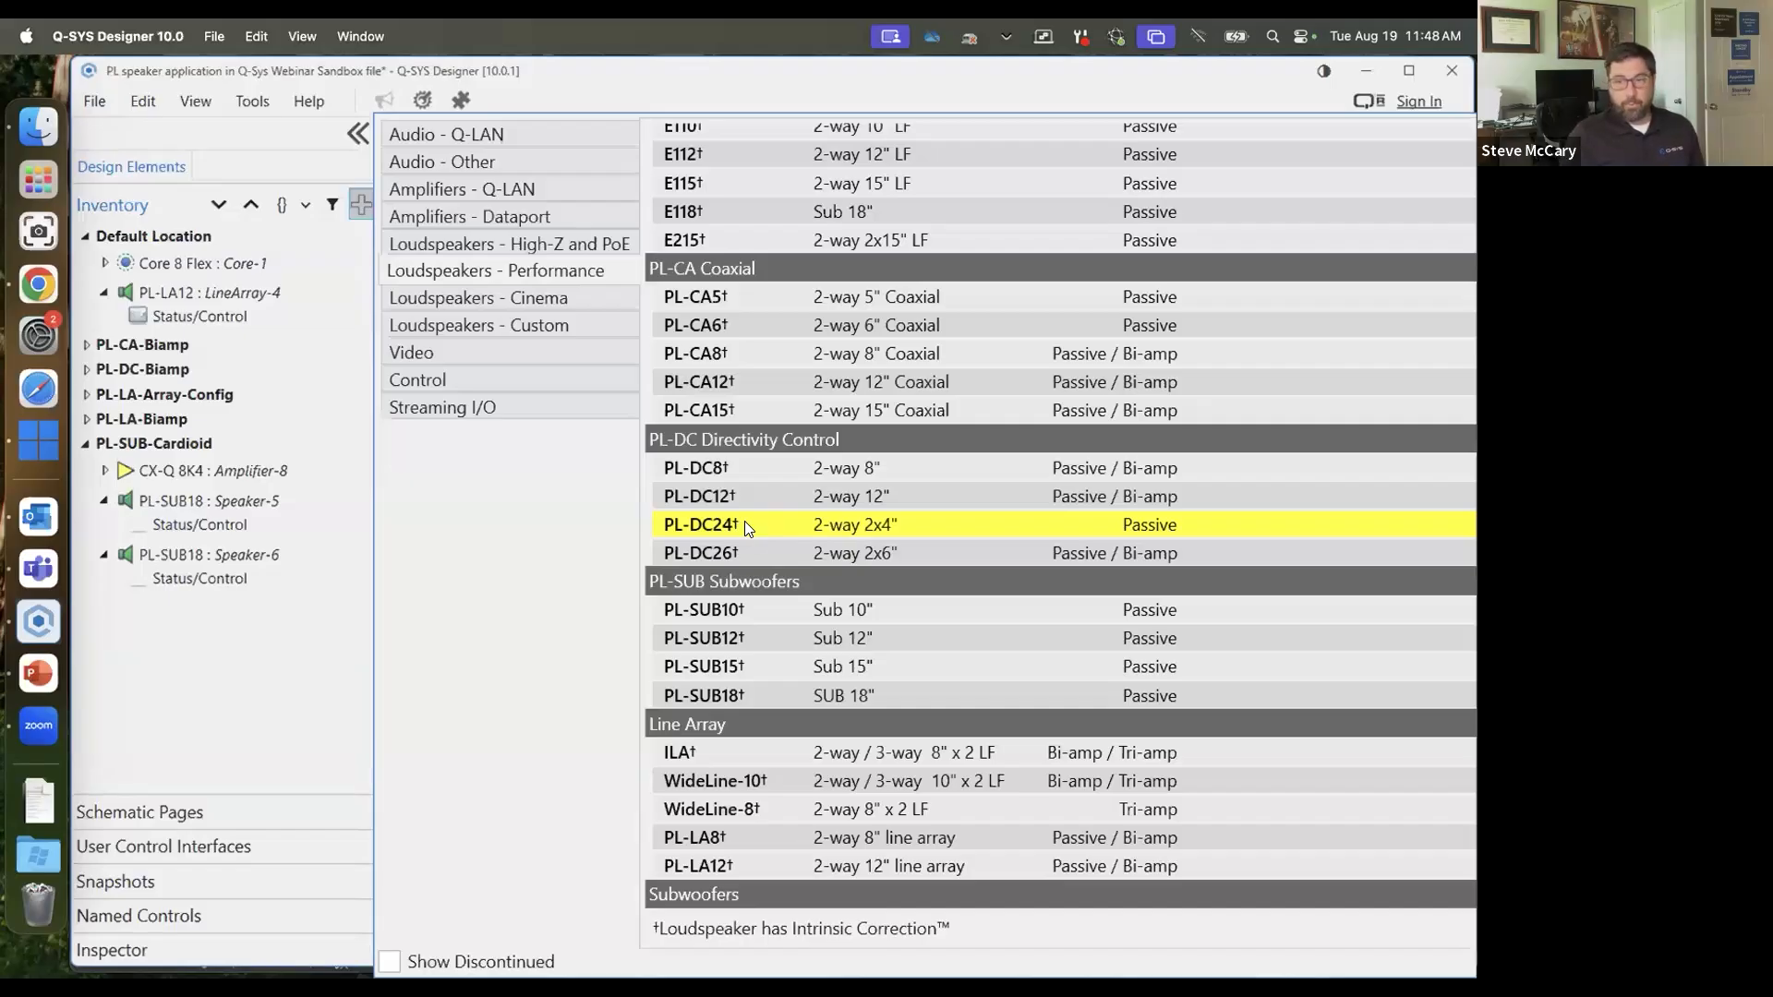
{"action": "scroll", "coordinate": [744, 527], "scroll_direction": "down", "scroll_amount": 1}
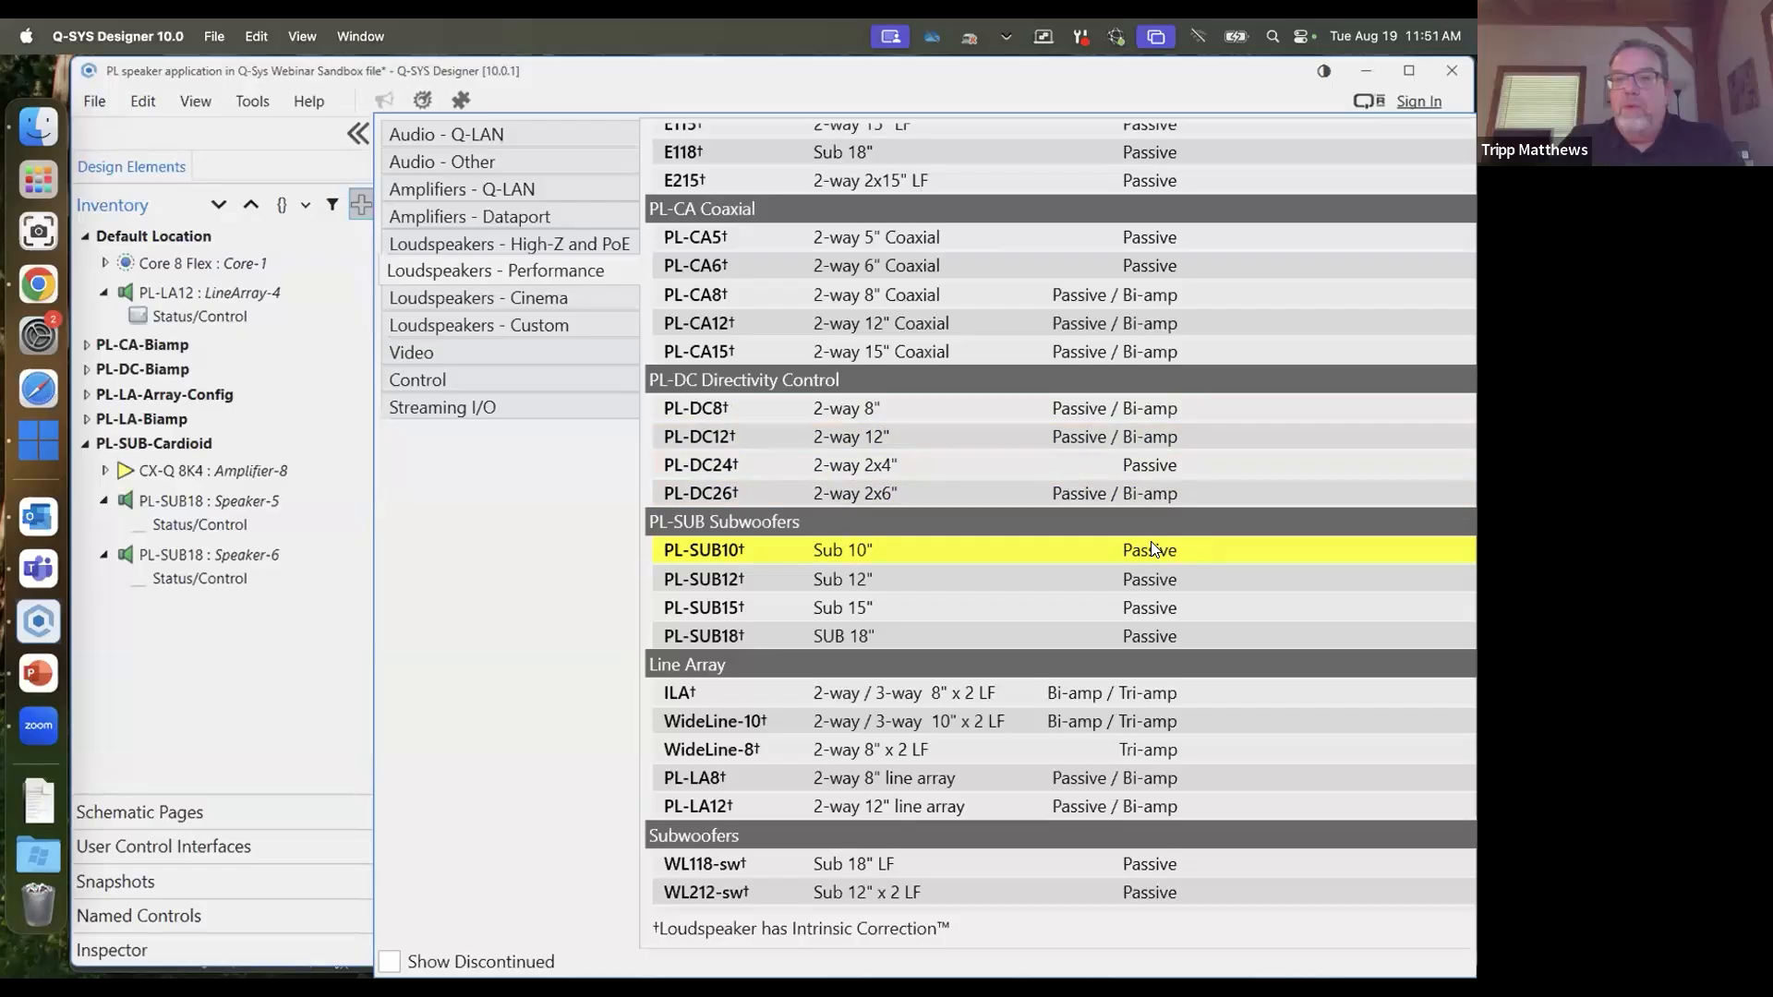
{"action": "left_click", "coordinate": [1196, 502]}
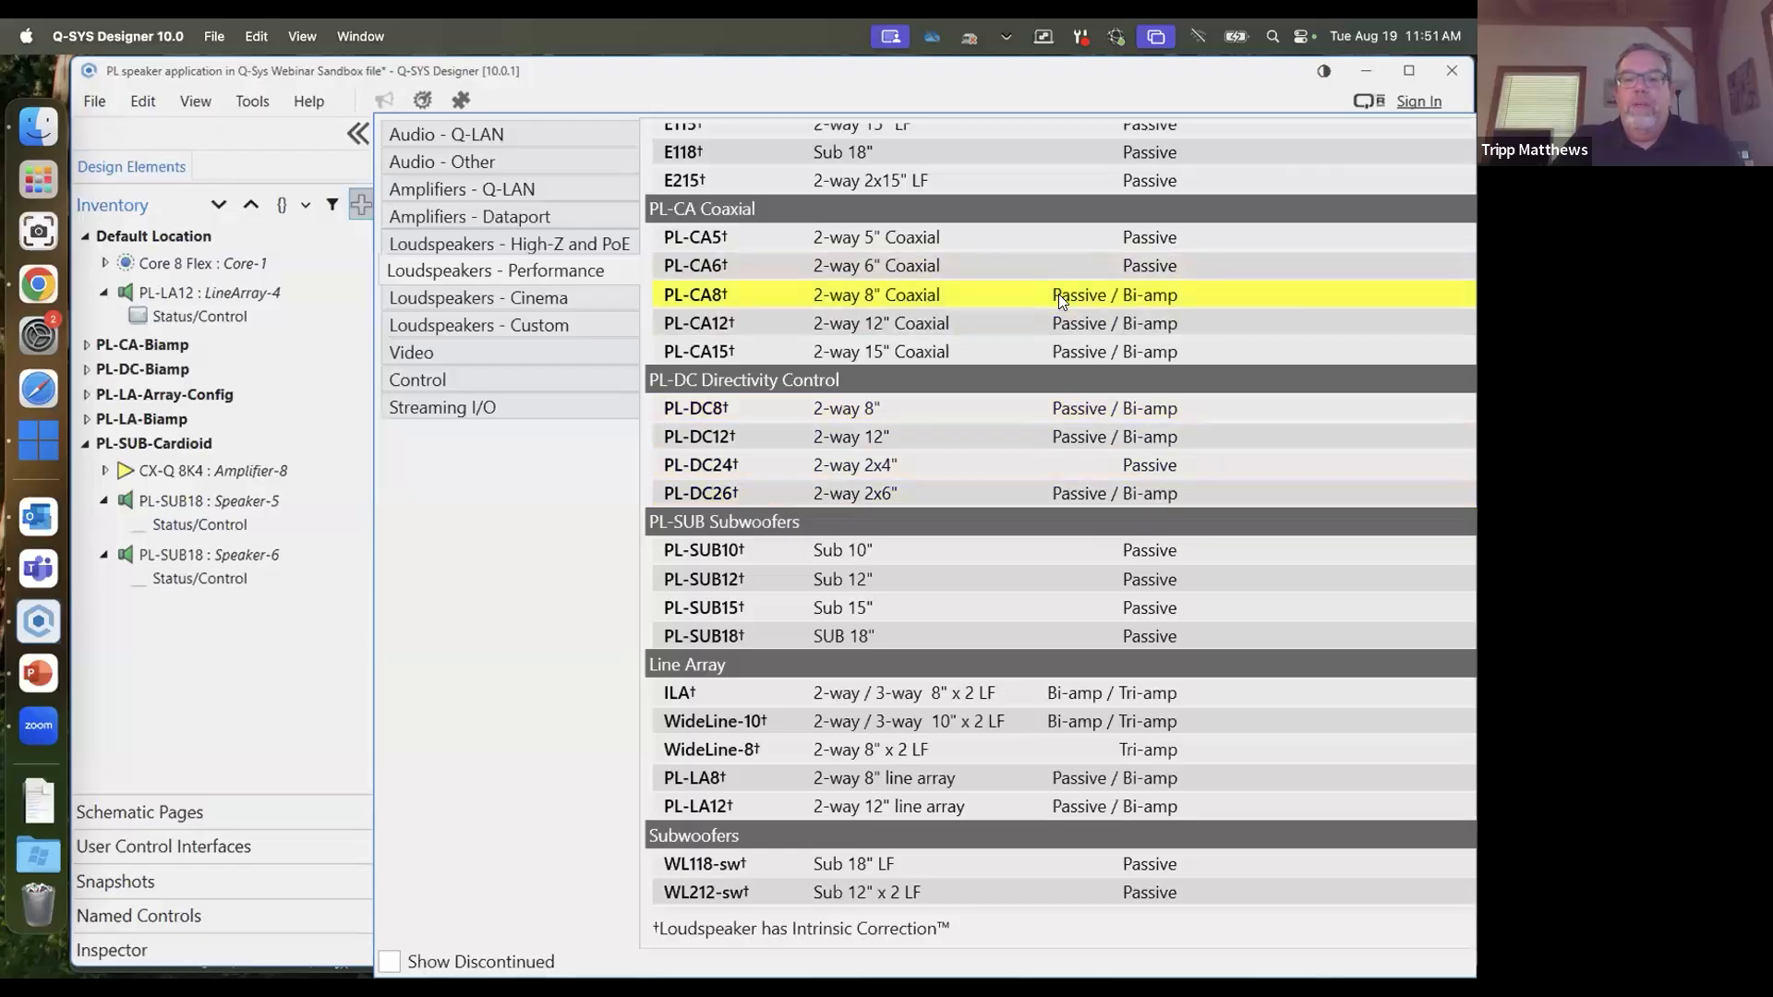
{"action": "scroll", "coordinate": [1062, 297], "scroll_direction": "up", "scroll_amount": 3}
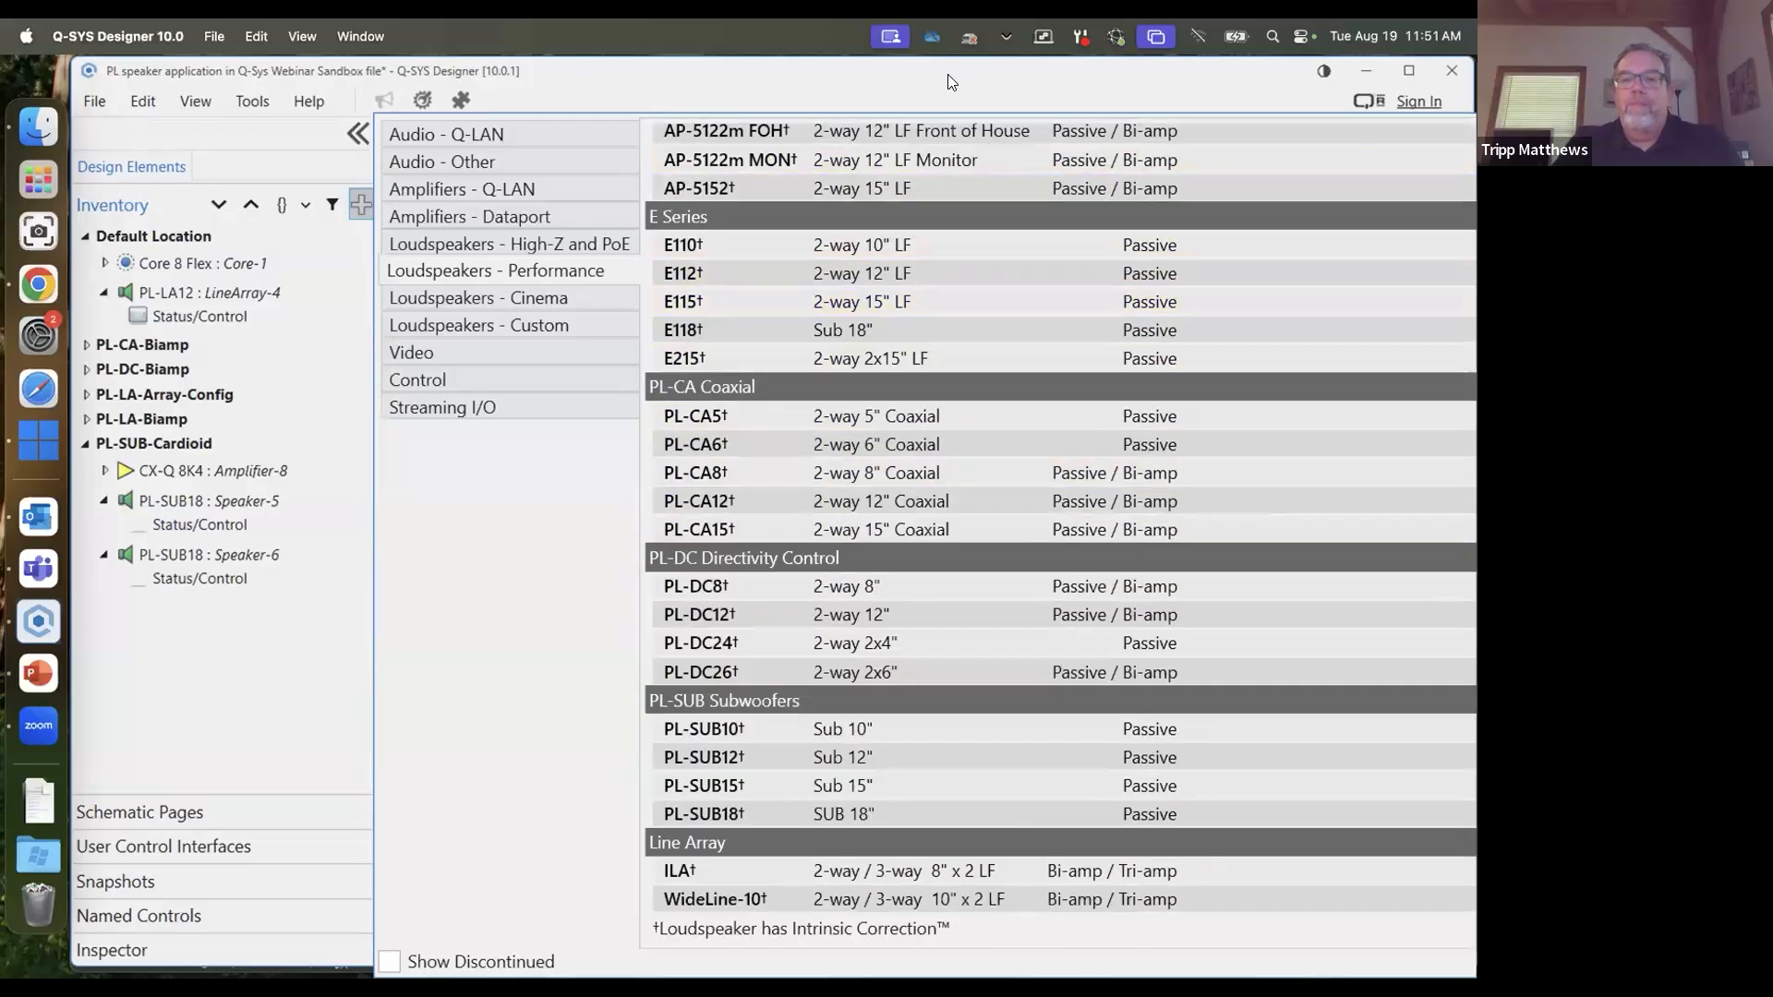